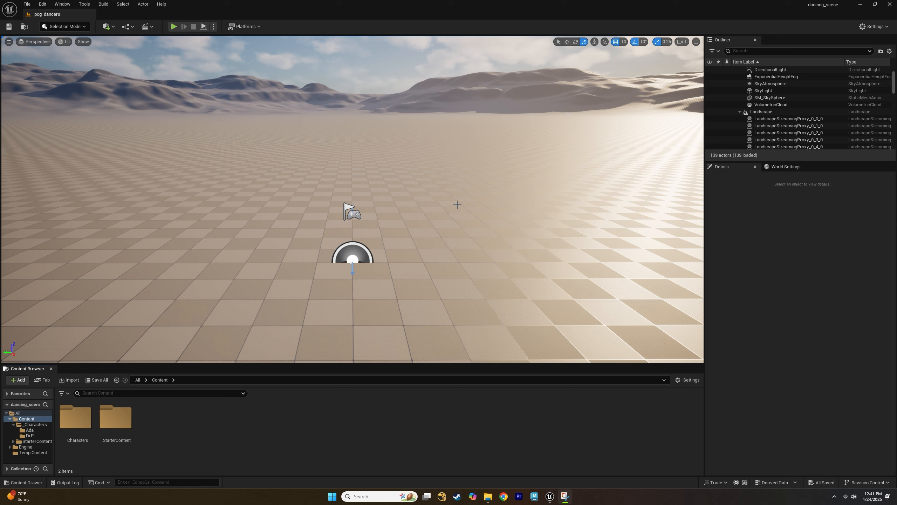
Create a new folder named _BLUEPRINTS in the Content folder.
{"action": "left_click", "coordinate": [159, 434]}
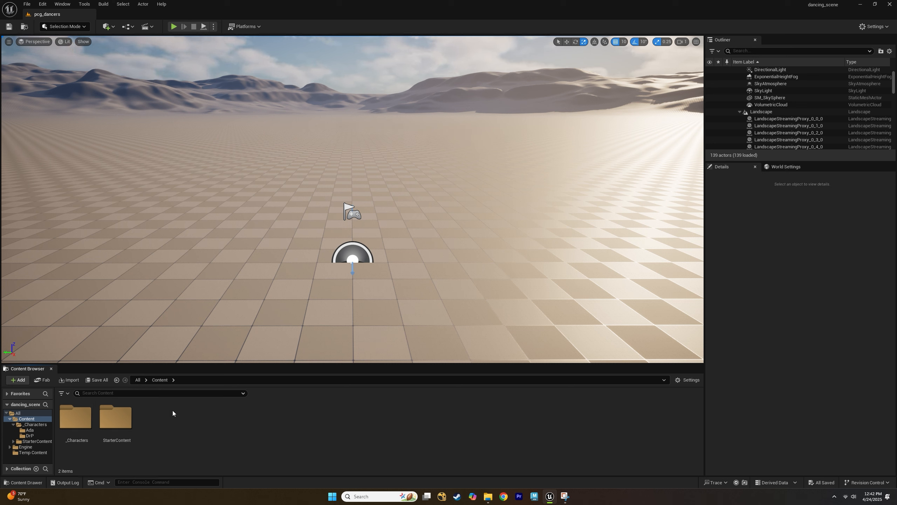
{"action": "right_click", "coordinate": [174, 419]}
{"action": "left_click", "coordinate": [227, 167]}
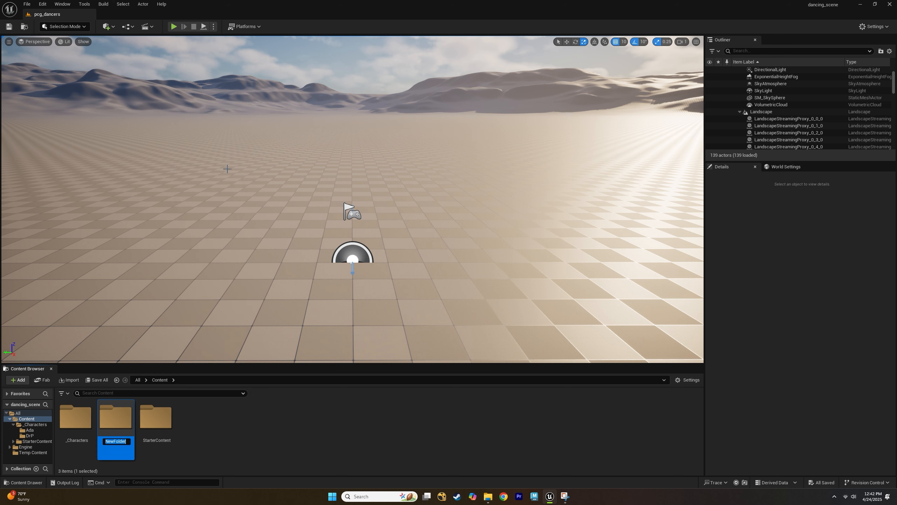
{"action": "type", "text": "_BLUEPRINTS"}
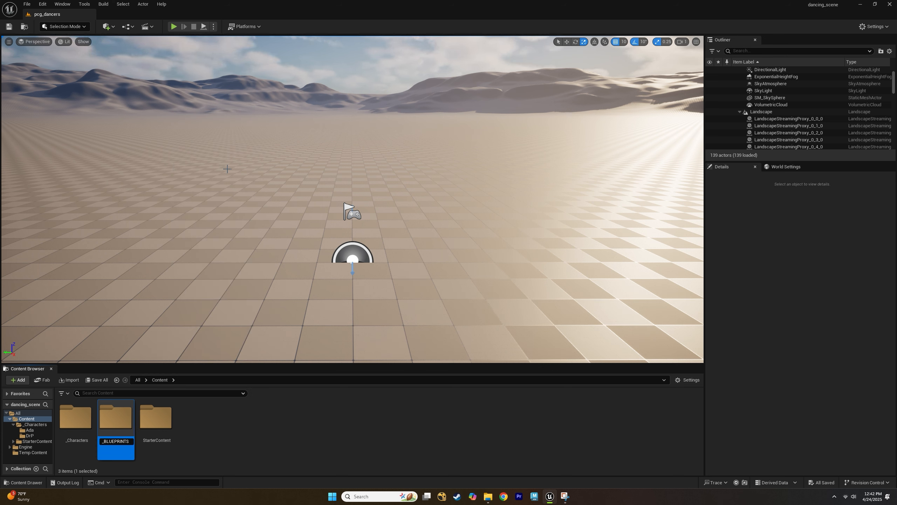
{"action": "key", "text": "Return"}
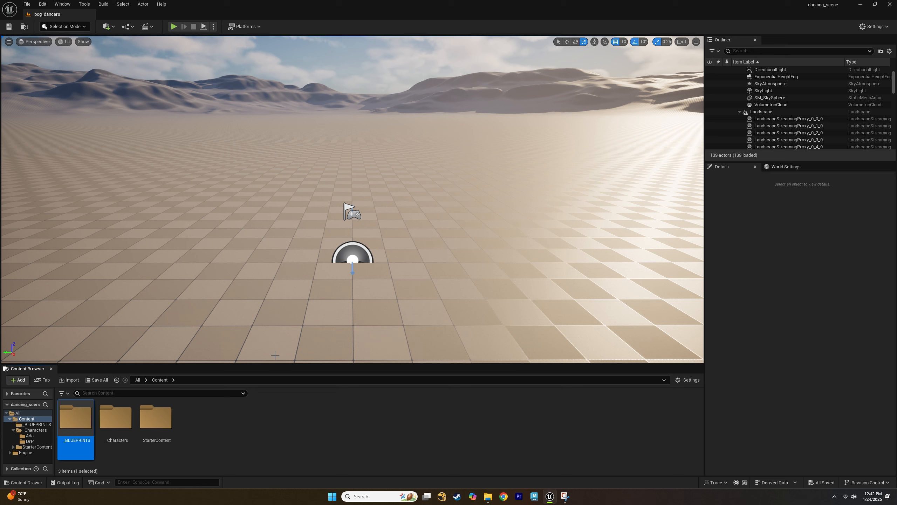
Create another new folder in Content named _PCG.
{"action": "left_click", "coordinate": [204, 422]}
{"action": "right_click", "coordinate": [203, 422]}
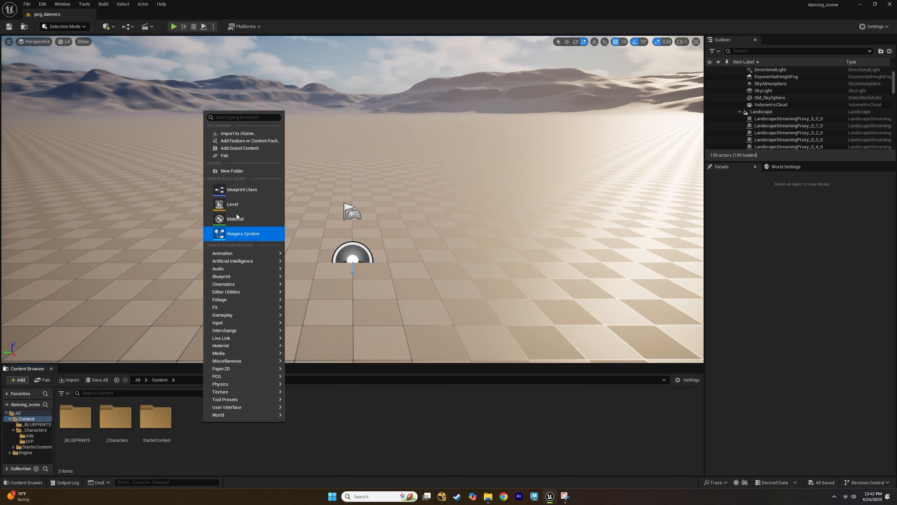
{"action": "left_click", "coordinate": [232, 171]}
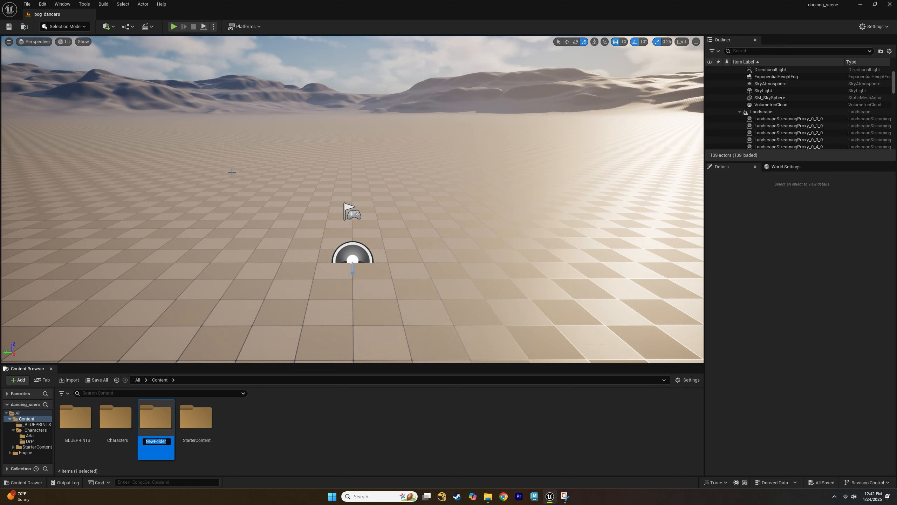
{"action": "type", "text": "_PCG"}
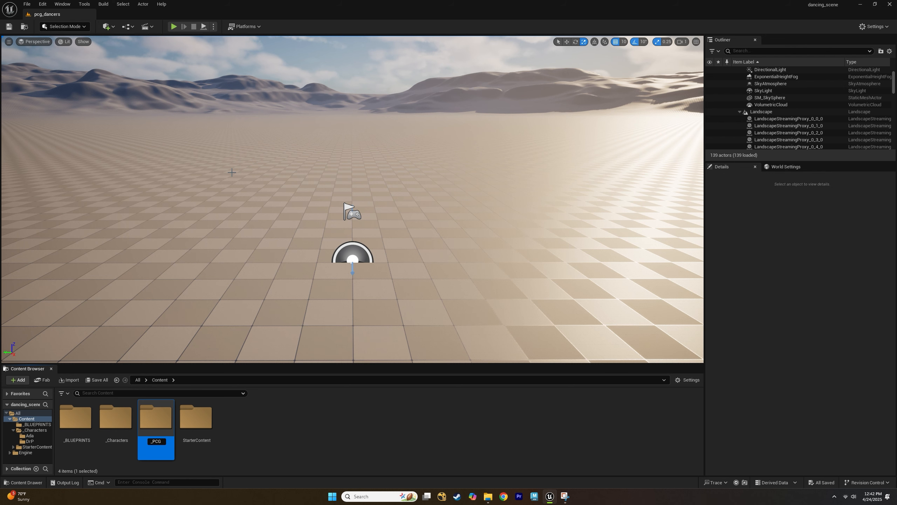
{"action": "key", "text": "Return"}
Create a third folder in Content named _DATA_ASSET.
{"action": "left_click", "coordinate": [264, 440]}
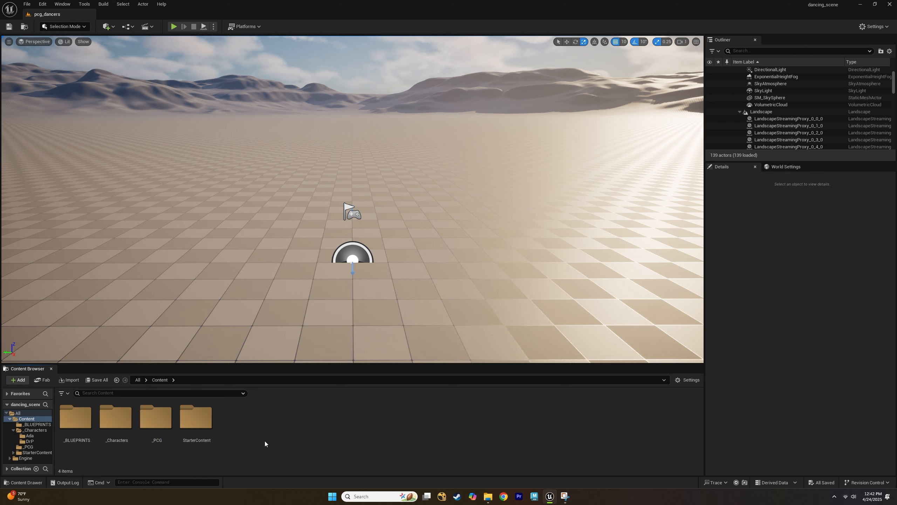
{"action": "right_click", "coordinate": [265, 440]}
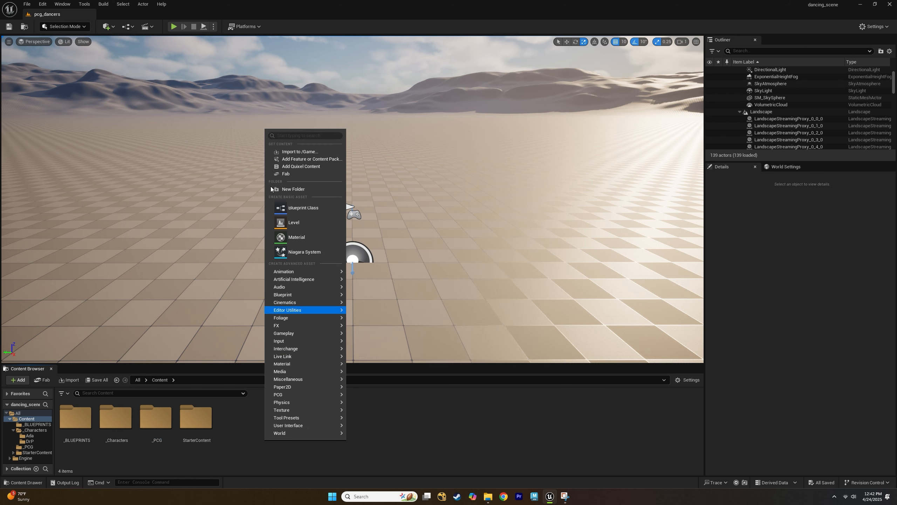
{"action": "left_click", "coordinate": [294, 189]}
{"action": "type", "text": "_DA"}
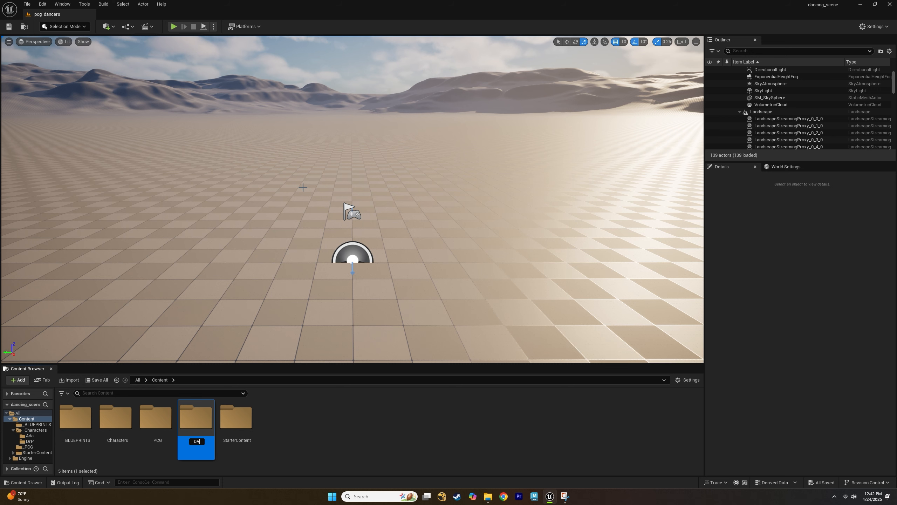
{"action": "type", "text": "TA ASSET"}
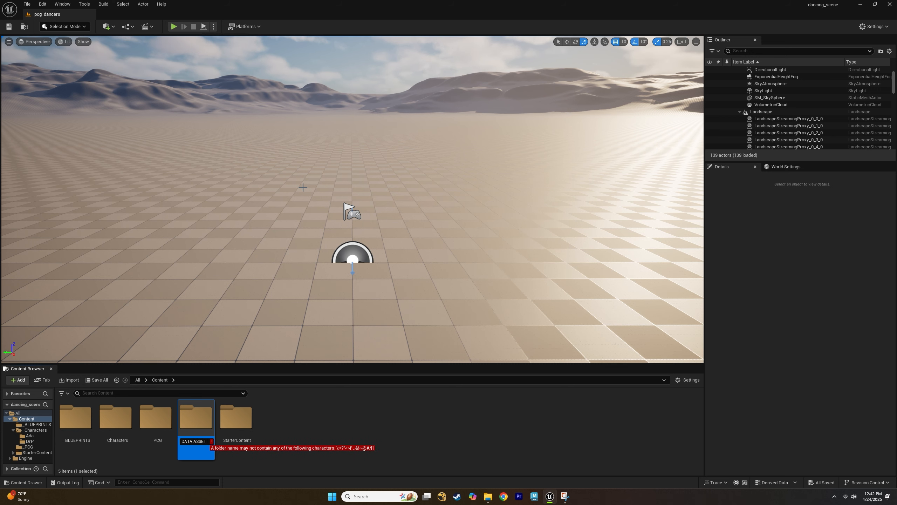
{"action": "key", "text": "BackSpace"}
{"action": "type", "text": "_"}
{"action": "key", "text": "Return"}
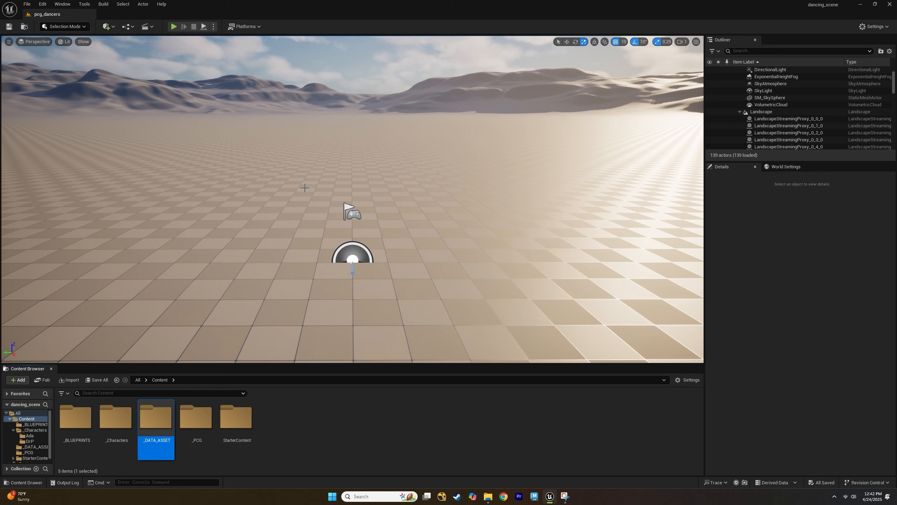
Open the Plugins window, search for pcg to check the Procedural Content Generation Framework plugins, and close it.
{"action": "left_click", "coordinate": [331, 434]}
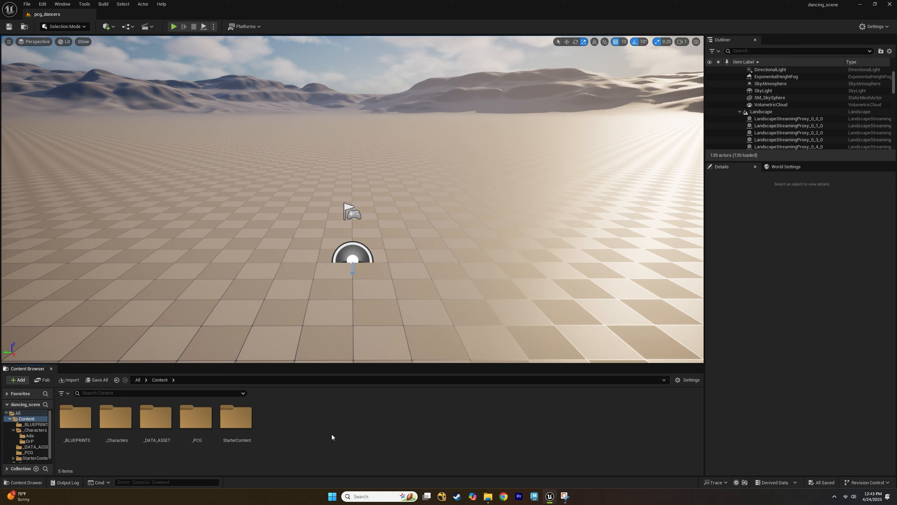
{"action": "left_click", "coordinate": [876, 27]}
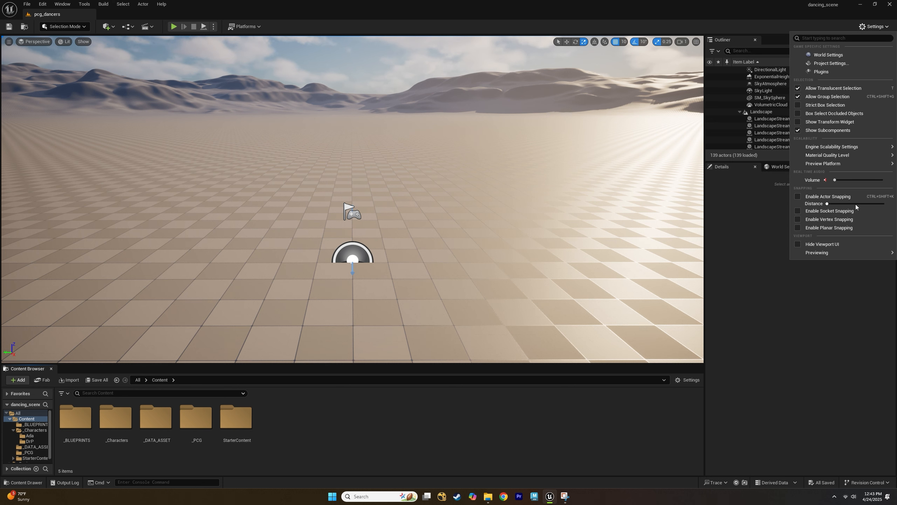
{"action": "left_click", "coordinate": [859, 72]}
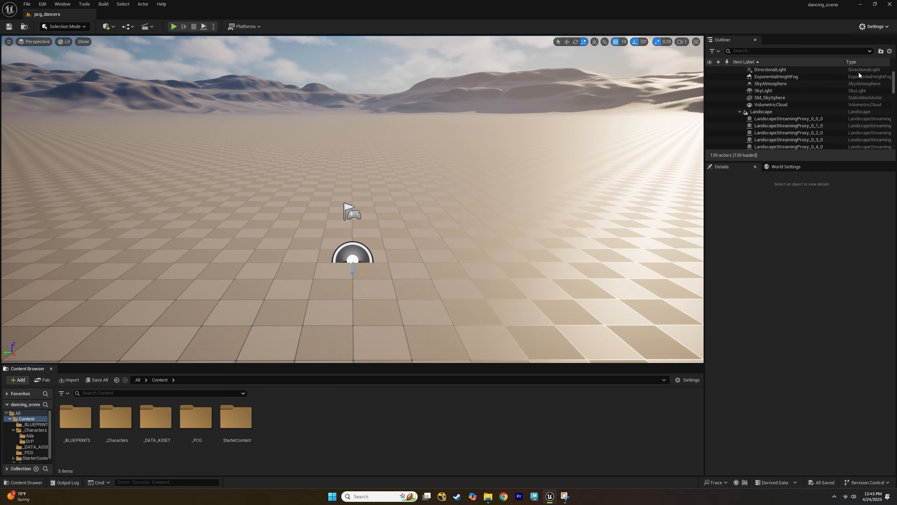
{"action": "type", "text": "pcg"}
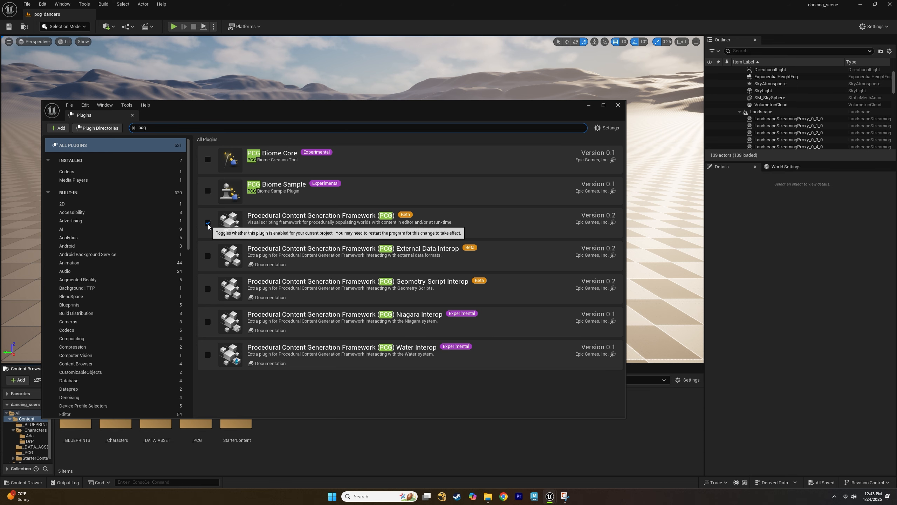
{"action": "left_click", "coordinate": [618, 105]}
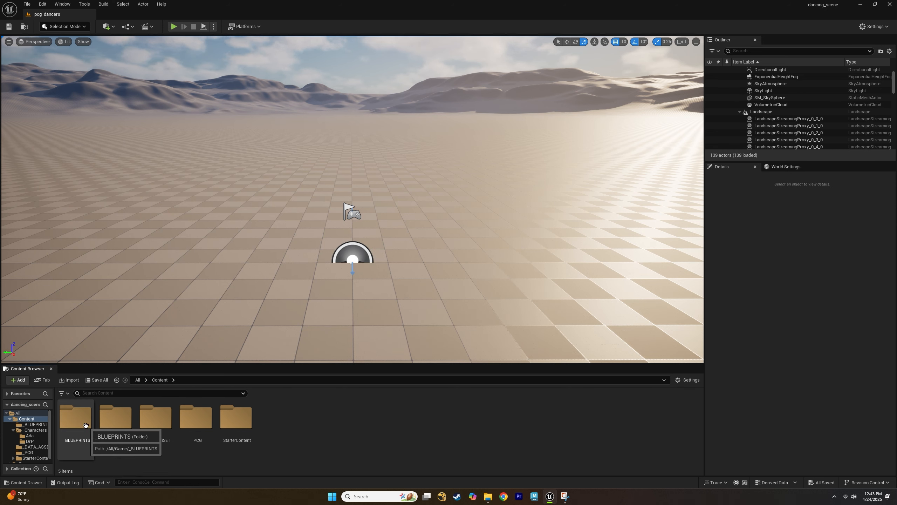
Inside the _PCG folder, create a new PCG Graph asset.
{"action": "double_click", "coordinate": [204, 424]}
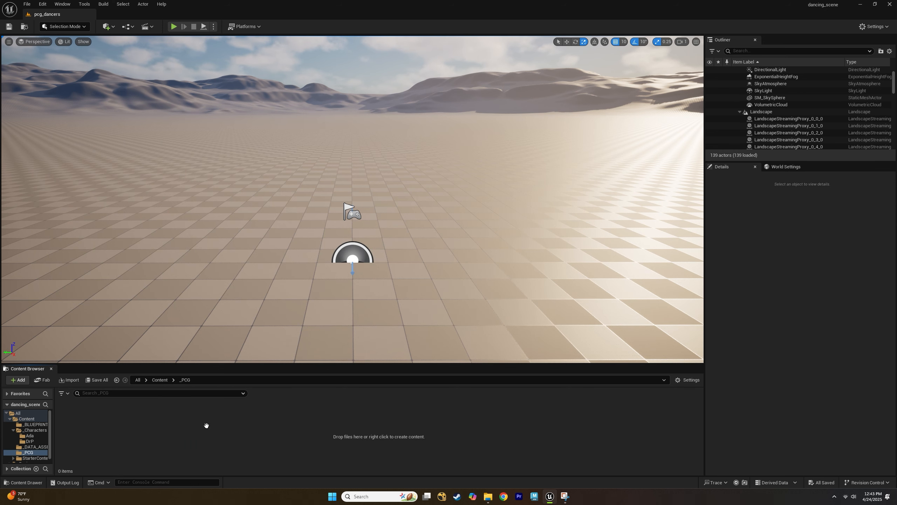
{"action": "right_click", "coordinate": [137, 427]}
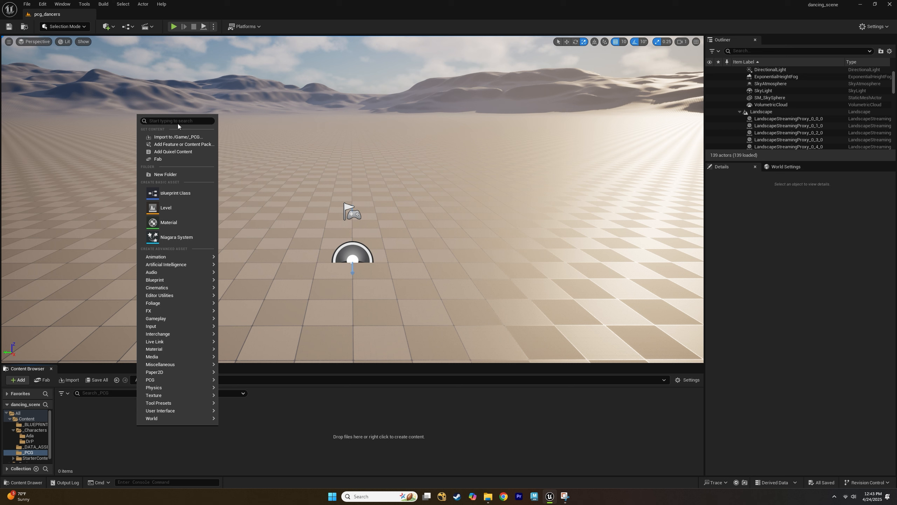
{"action": "type", "text": "pcg"}
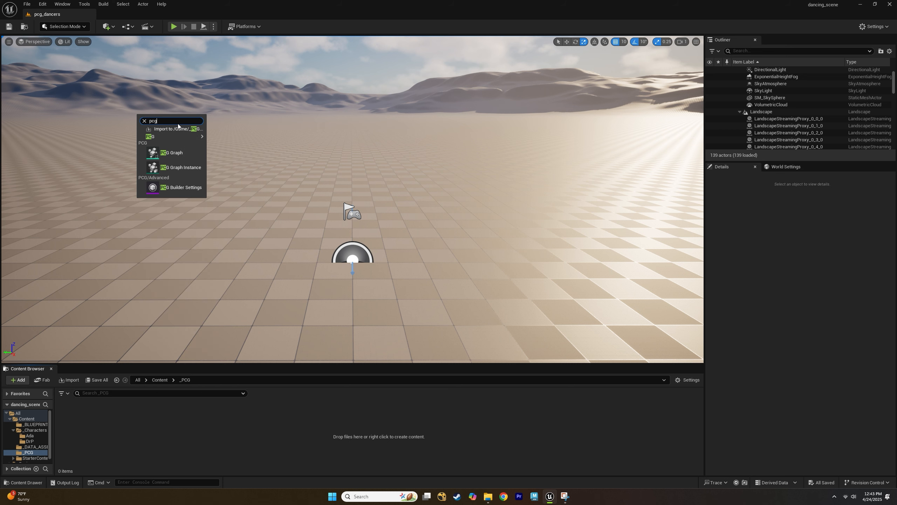
{"action": "left_click", "coordinate": [179, 155]}
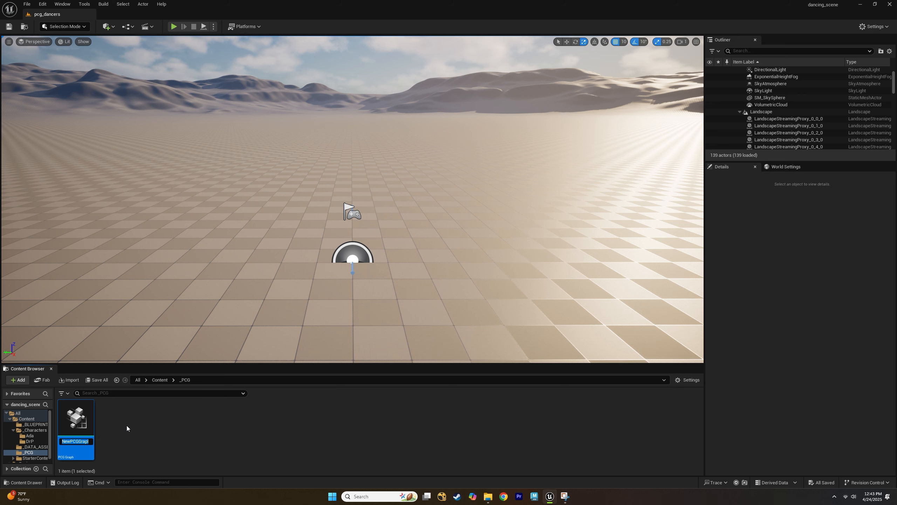
{"action": "key", "text": "Return"}
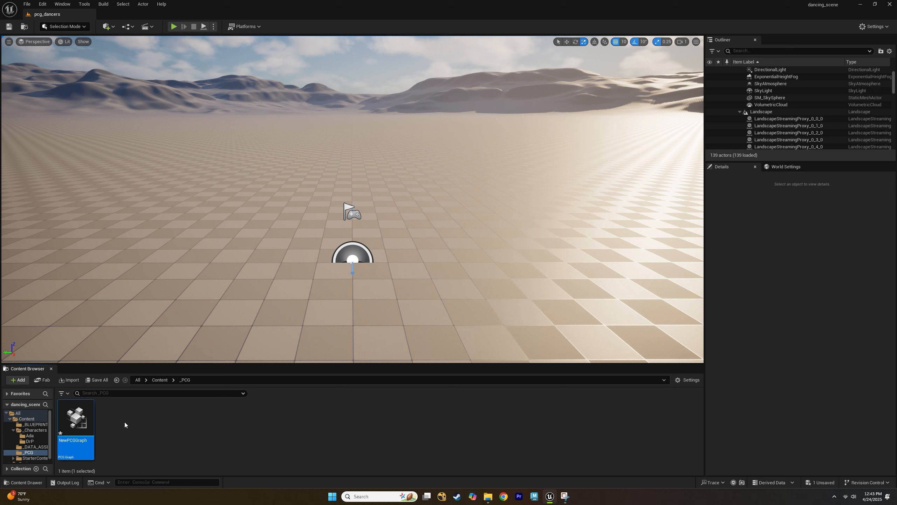
Rename the new PCG graph as PCG_main.
{"action": "right_click", "coordinate": [125, 422]}
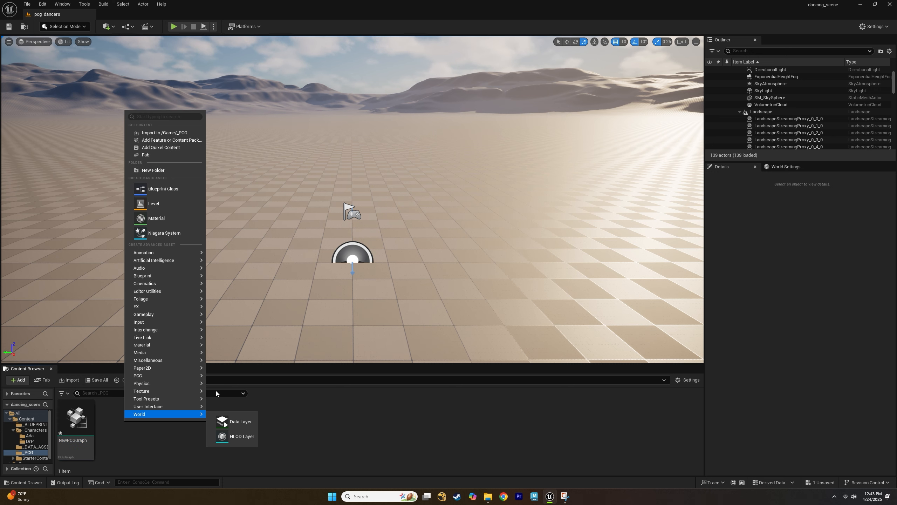
{"action": "left_click", "coordinate": [147, 449]}
{"action": "left_click", "coordinate": [74, 444]}
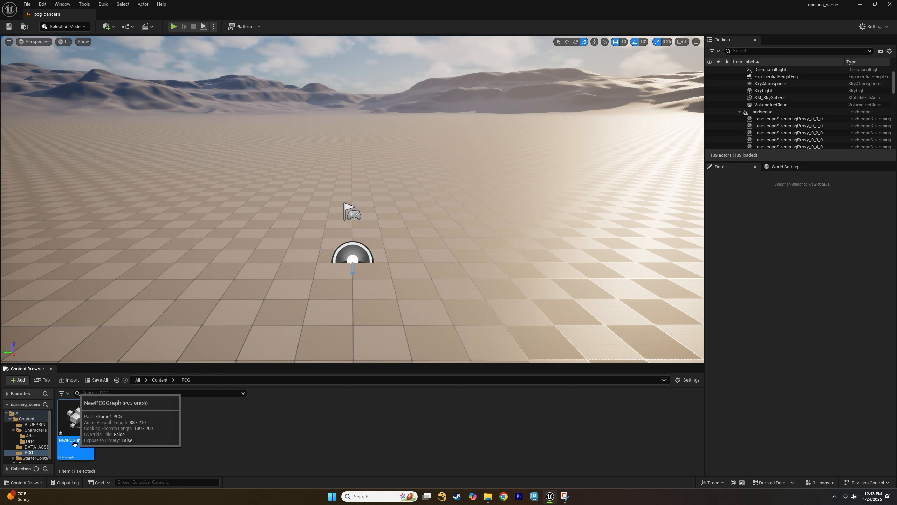
{"action": "left_click", "coordinate": [74, 442]}
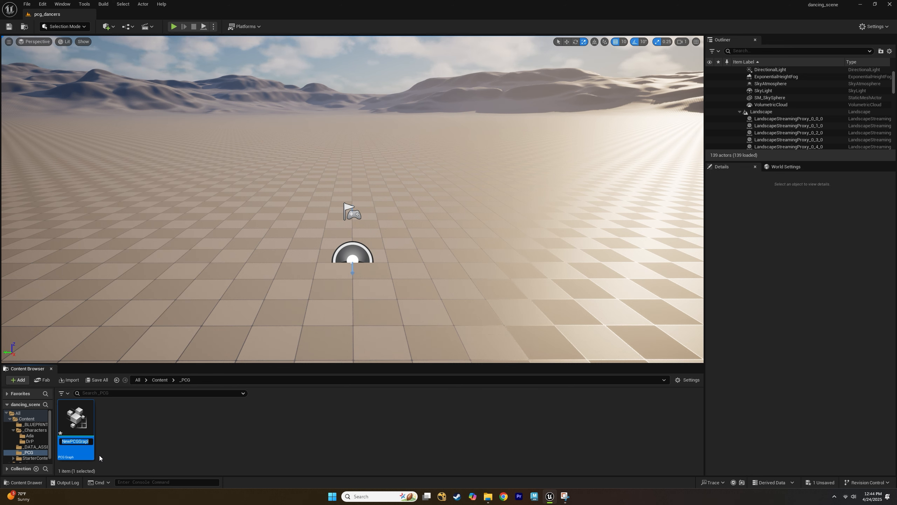
{"action": "type", "text": "PCG_main"}
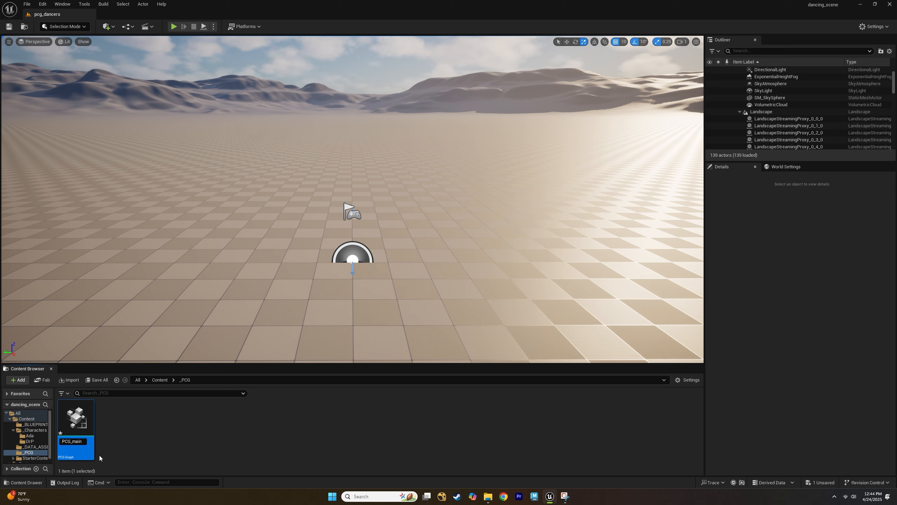
{"action": "key", "text": "Return"}
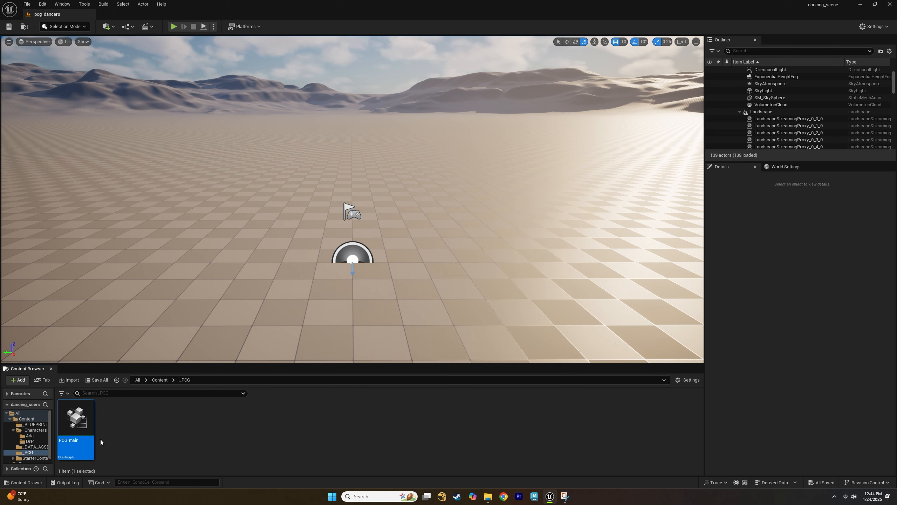
Open the PCG_main graph in its editor and switch back to the level.
{"action": "double_click", "coordinate": [84, 429]}
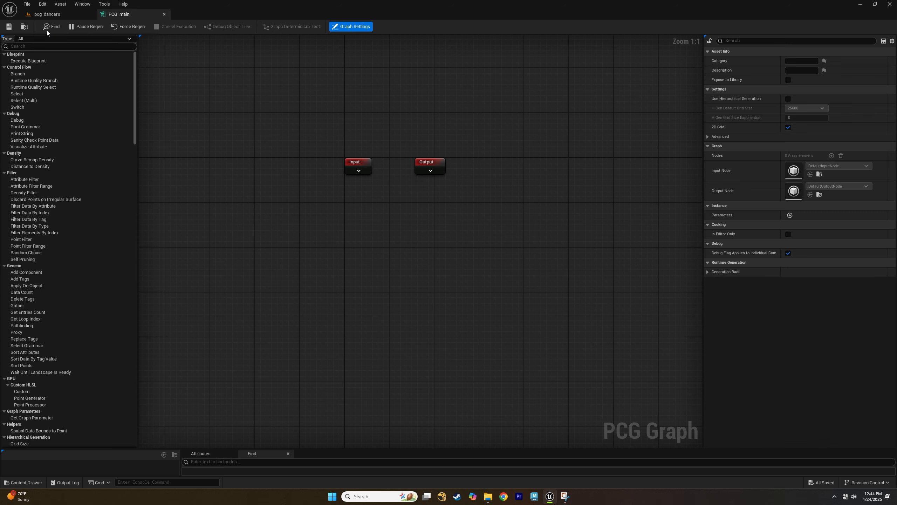
{"action": "left_click", "coordinate": [46, 14]}
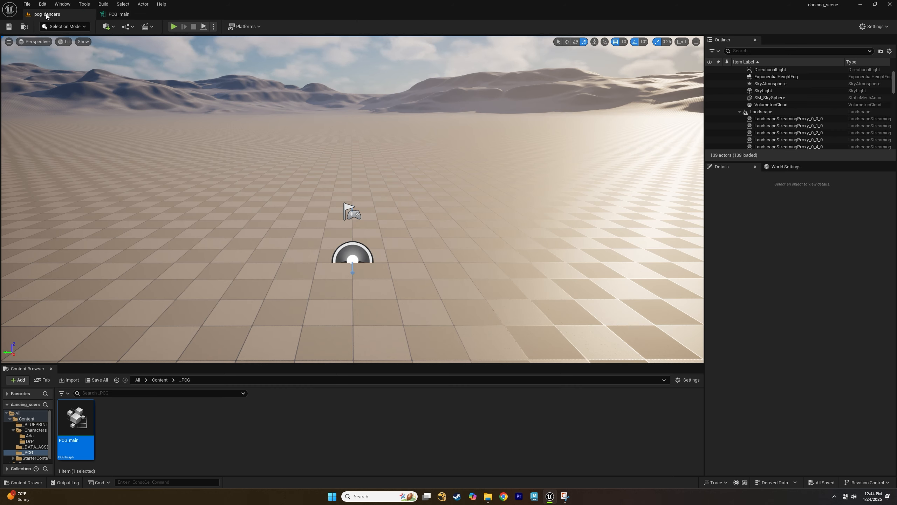
In the _BLUEPRINTS folder, create an Actor Blueprint class named BP_dance_floor.
{"action": "left_click", "coordinate": [160, 380]}
{"action": "double_click", "coordinate": [84, 418]}
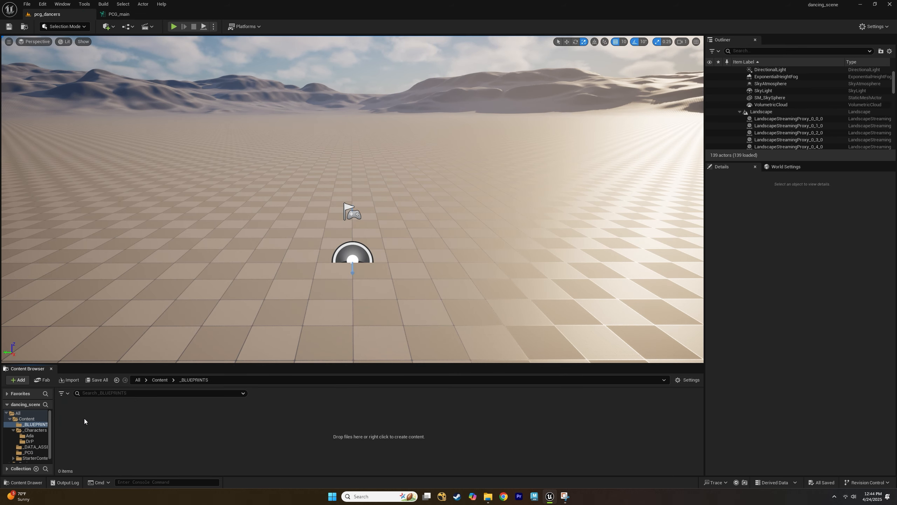
{"action": "right_click", "coordinate": [122, 421]}
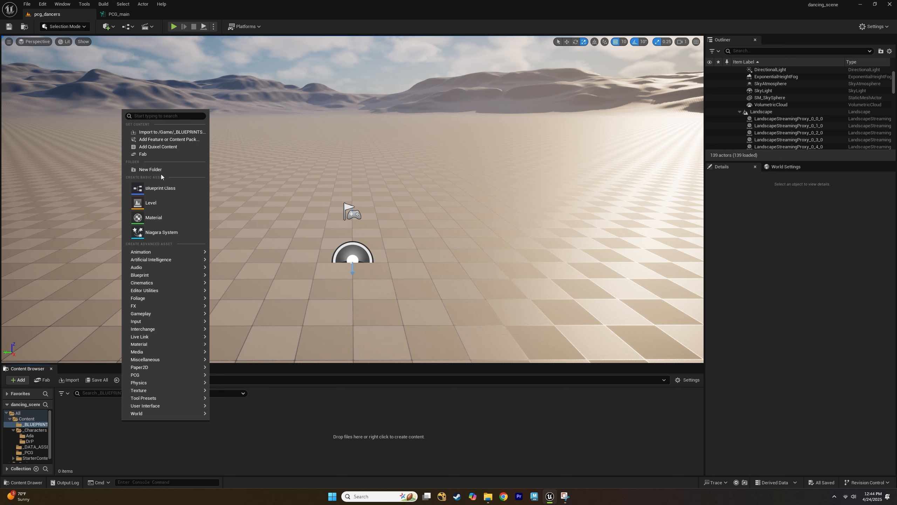
{"action": "left_click", "coordinate": [165, 188]}
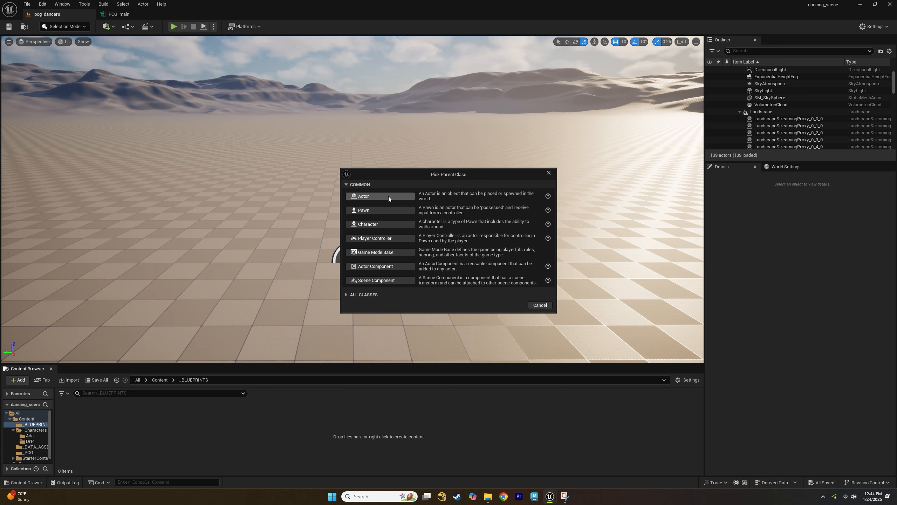
{"action": "left_click", "coordinate": [386, 196]}
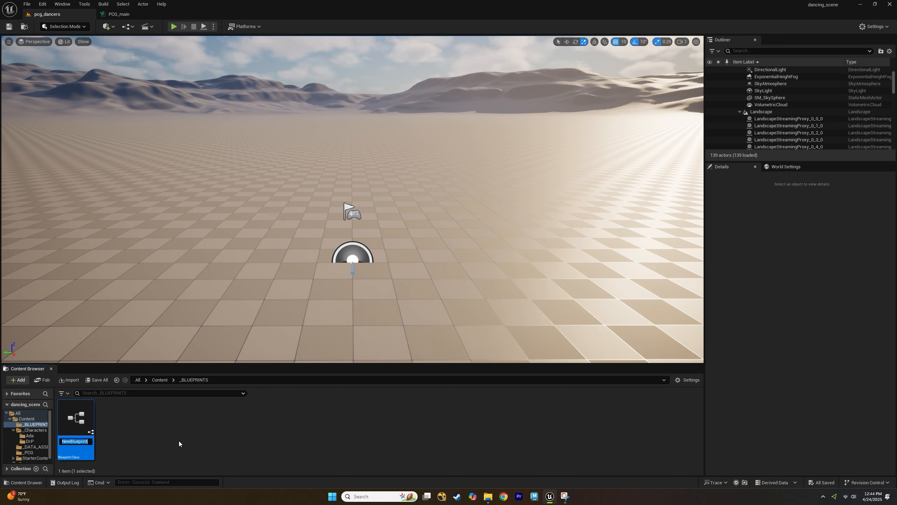
{"action": "type", "text": "BP_"}
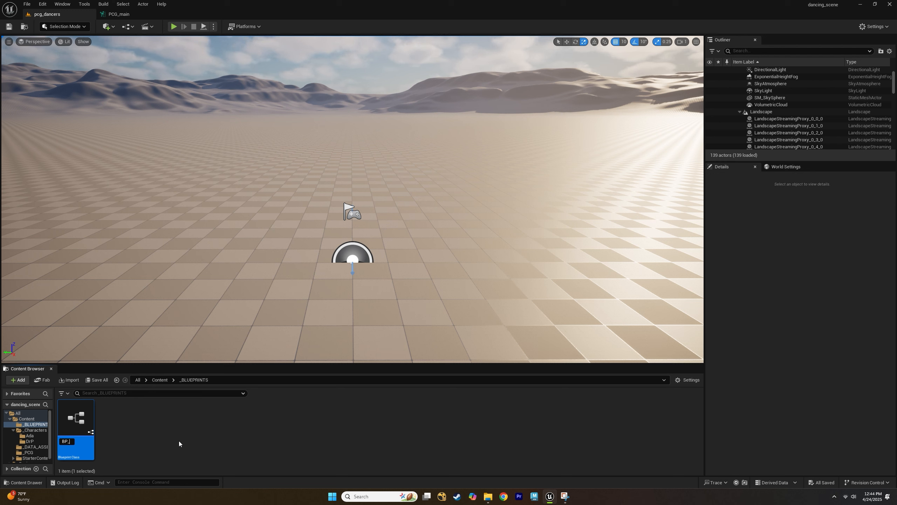
{"action": "type", "text": "dance_floor"}
{"action": "key", "text": "Return"}
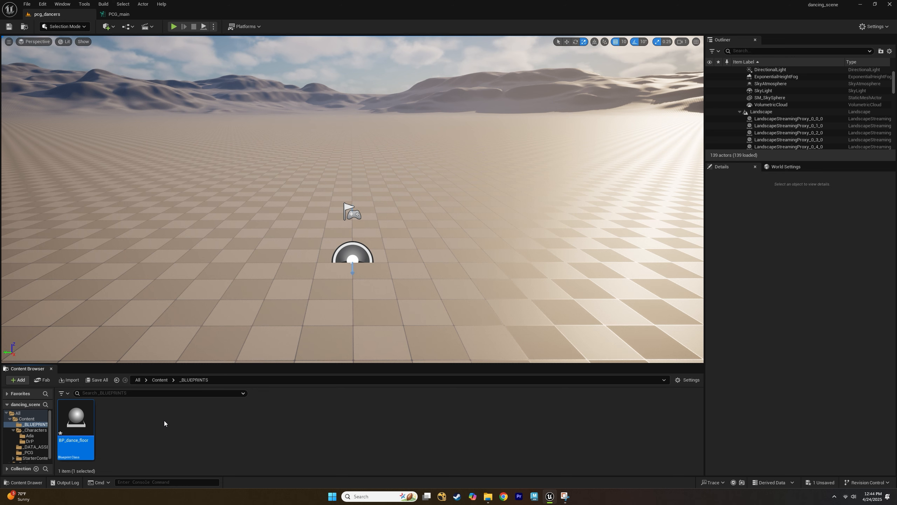
Open BP_dance_floor in the Blueprint editor and dock its tab next to the level tabs.
{"action": "double_click", "coordinate": [88, 424]}
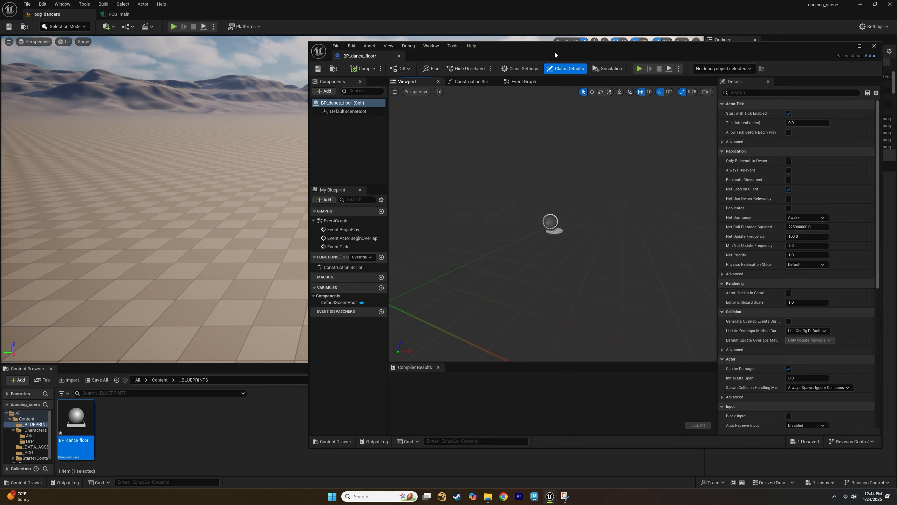
{"action": "left_click_drag", "start_coordinate": [370, 57], "coordinate": [131, 14]}
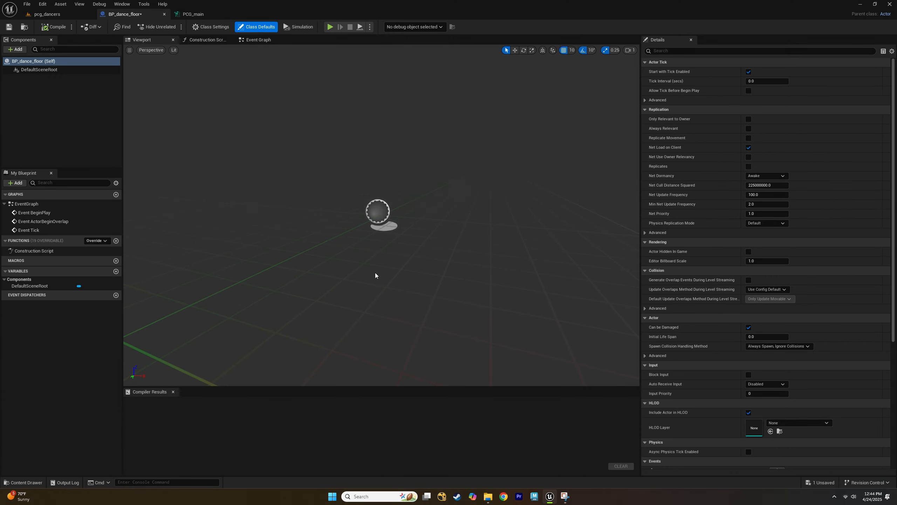
Add a Spline component to the BP_dance_floor blueprint.
{"action": "scroll", "coordinate": [375, 276], "scroll_direction": "down", "scroll_amount": 3}
{"action": "left_click_drag", "start_coordinate": [405, 245], "coordinate": [436, 256], "text": "alt"}
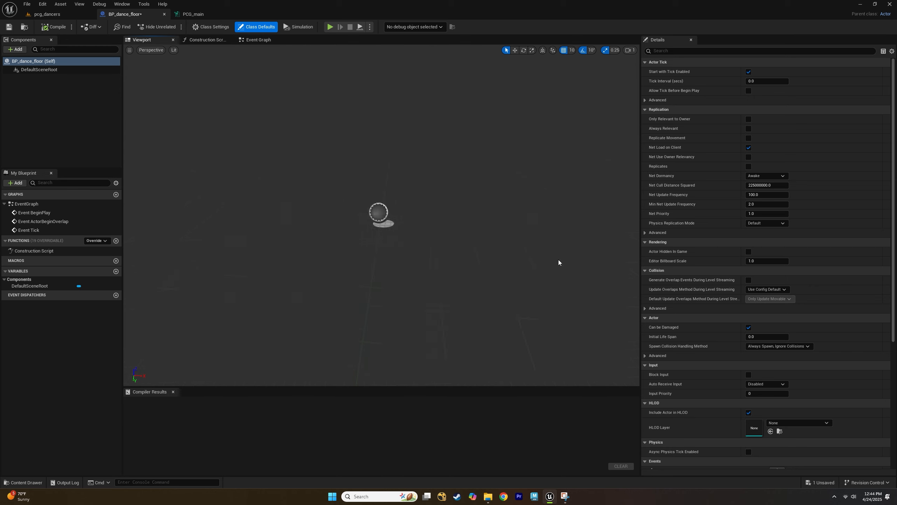
{"action": "left_click", "coordinate": [17, 50]}
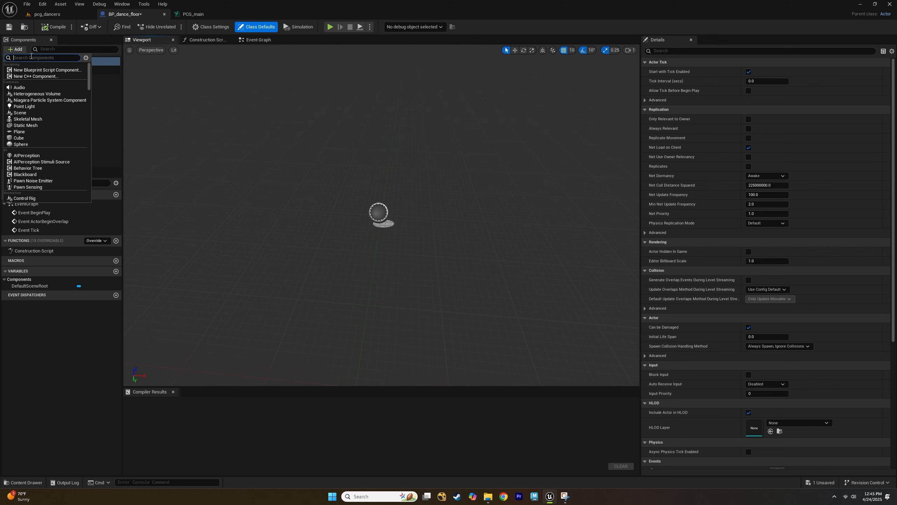
{"action": "type", "text": "splin"}
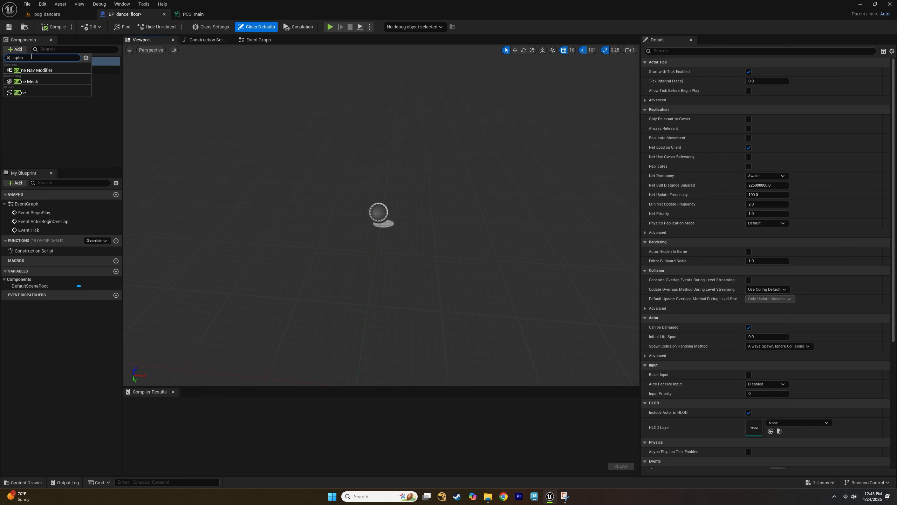
{"action": "left_click", "coordinate": [71, 94]}
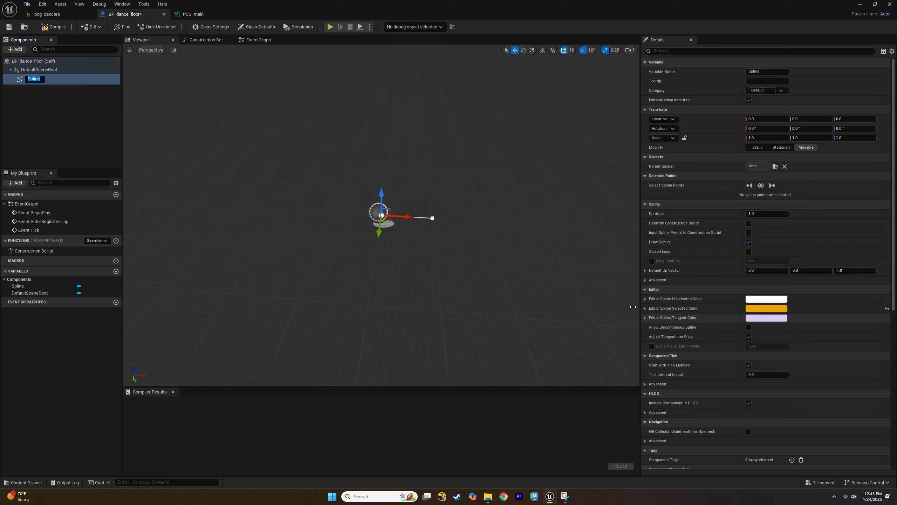
Delete the spline's end point so only the starting point remains.
{"action": "left_click", "coordinate": [444, 226]}
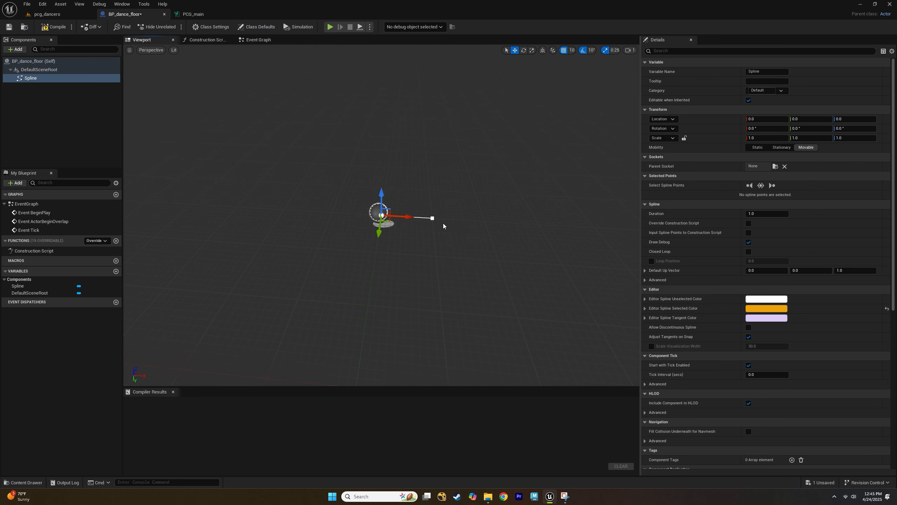
{"action": "right_click_drag", "start_coordinate": [444, 226], "coordinate": [469, 218]}
{"action": "scroll", "coordinate": [468, 218], "scroll_direction": "up", "scroll_amount": 4}
{"action": "scroll", "coordinate": [466, 219], "scroll_direction": "down", "scroll_amount": 1}
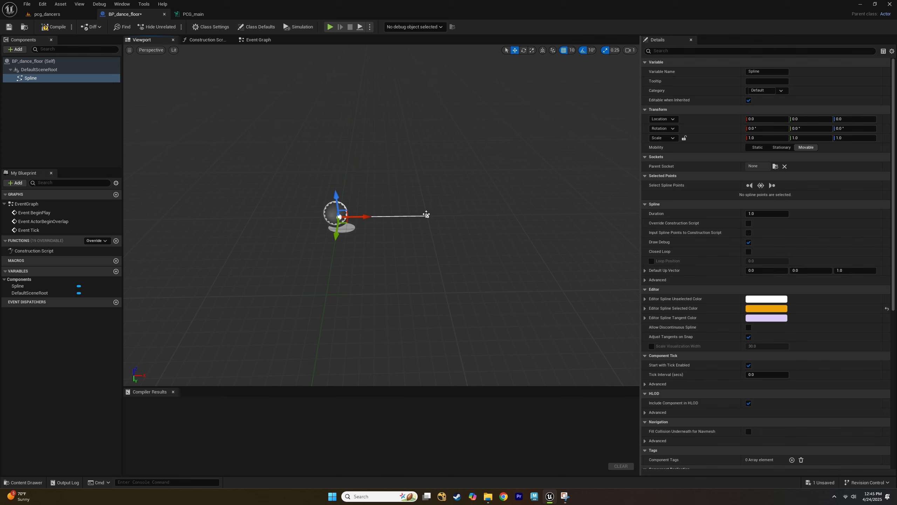
{"action": "left_click", "coordinate": [427, 214]}
{"action": "key", "text": "Delete"}
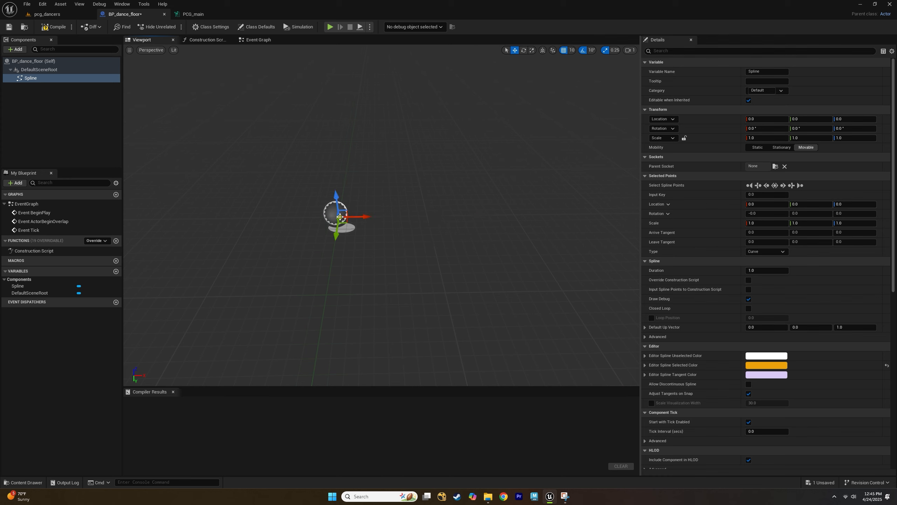
Generate a square spline with a length of 1000 using the Spline Generation Panel, then close the panel.
{"action": "right_click", "coordinate": [339, 219]}
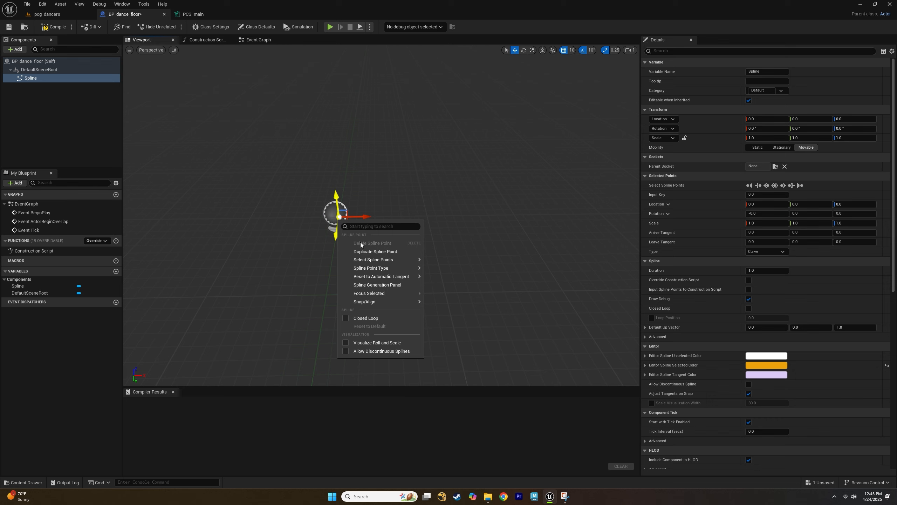
{"action": "left_click", "coordinate": [384, 286]}
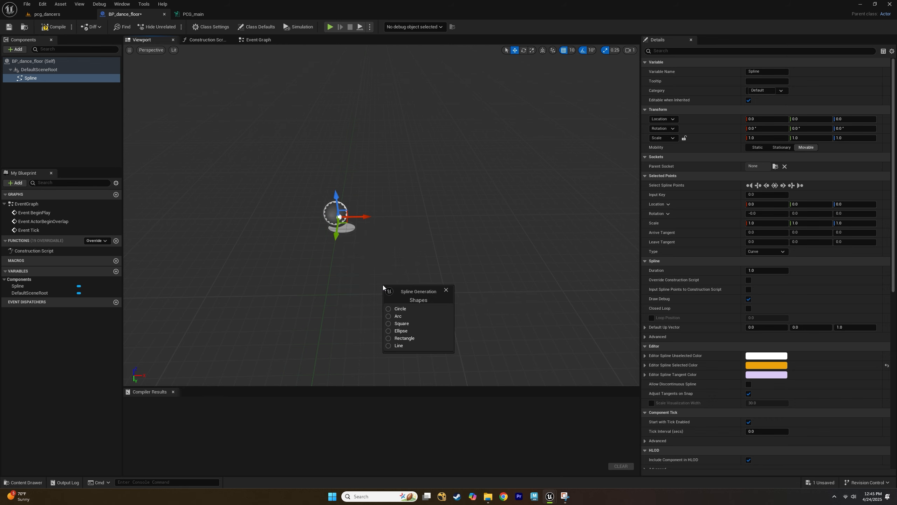
{"action": "left_click", "coordinate": [399, 324]}
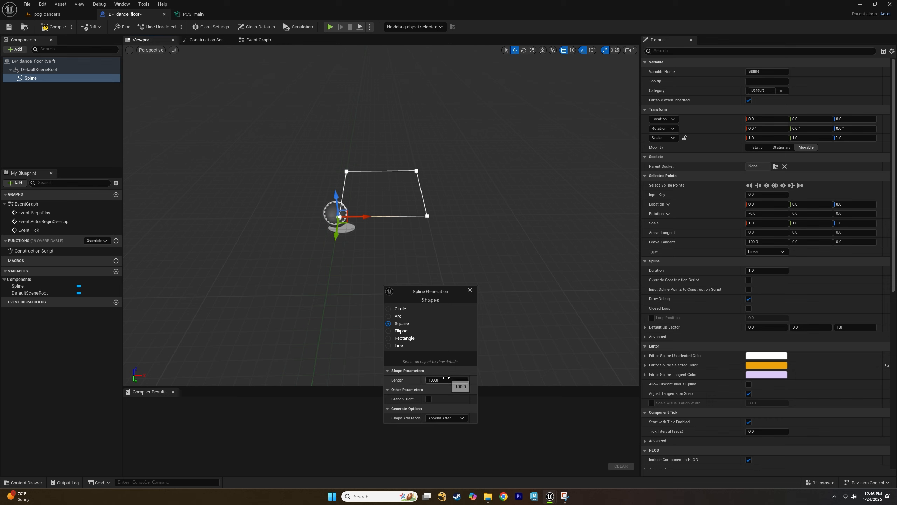
{"action": "left_click", "coordinate": [446, 378]}
{"action": "type", "text": "500"}
{"action": "key", "text": "Return"}
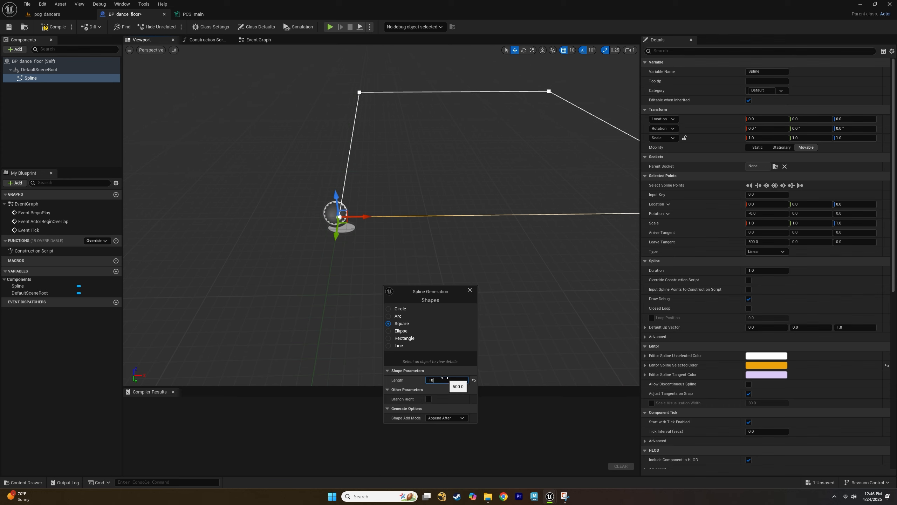
{"action": "type", "text": "1000"}
{"action": "key", "text": "Return"}
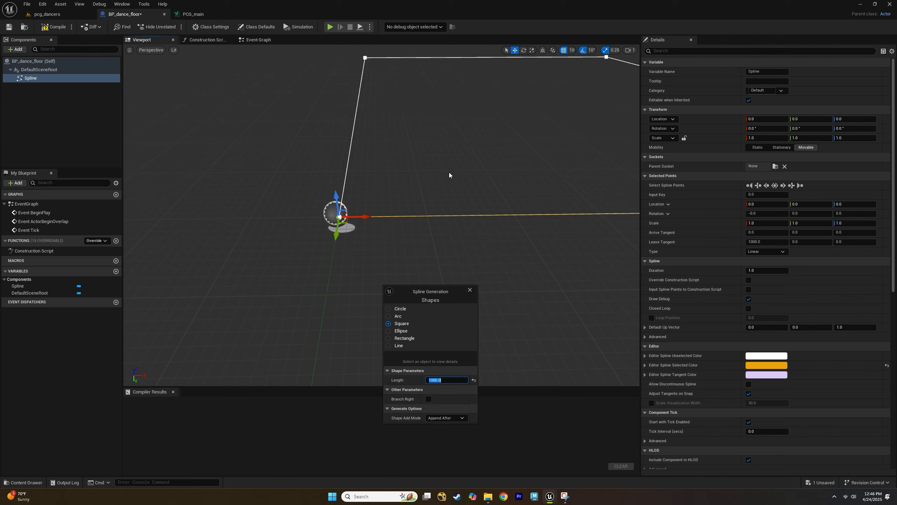
{"action": "left_click", "coordinate": [470, 290]}
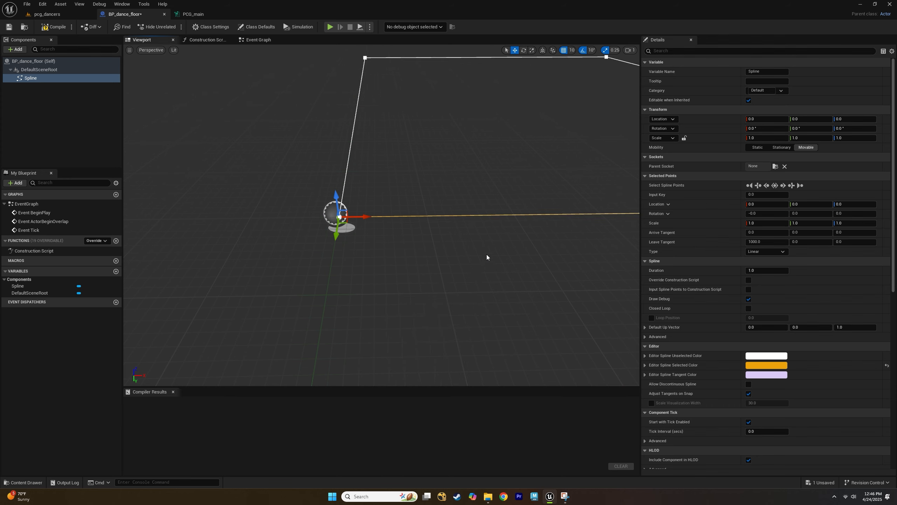
Turn on Closed Loop for the spline.
{"action": "right_click_drag", "start_coordinate": [487, 257], "coordinate": [488, 255]}
{"action": "scroll", "coordinate": [489, 255], "scroll_direction": "down", "scroll_amount": 3}
{"action": "scroll", "coordinate": [409, 259], "scroll_direction": "up", "scroll_amount": 2}
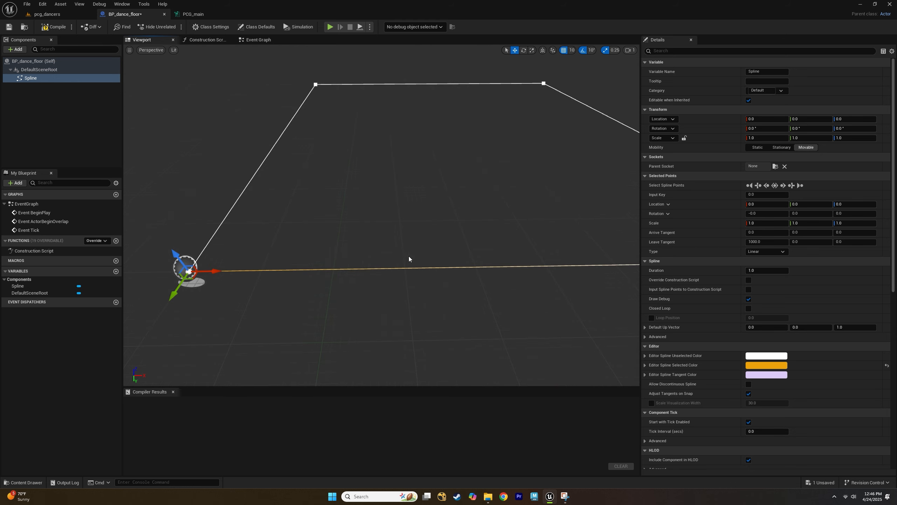
{"action": "middle_click_drag", "start_coordinate": [271, 245], "coordinate": [276, 242]}
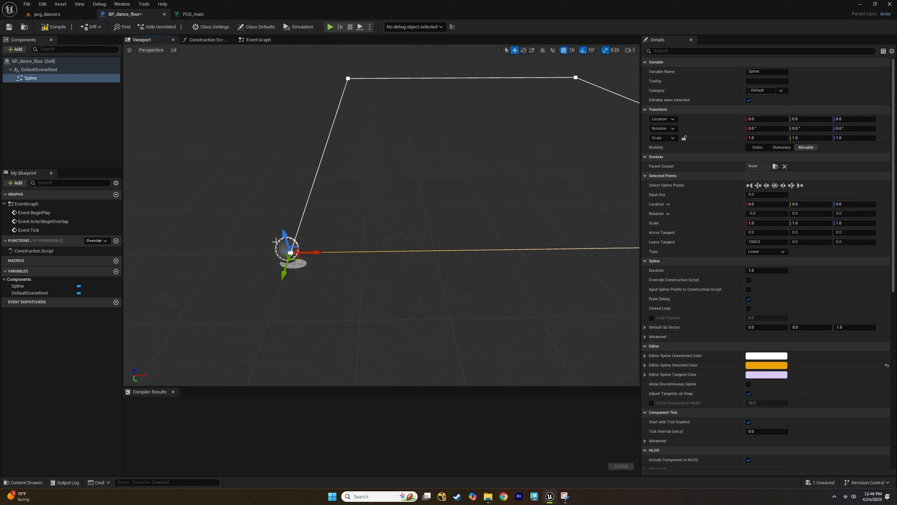
{"action": "scroll", "coordinate": [277, 242], "scroll_direction": "up", "scroll_amount": 1}
{"action": "mouse_move", "coordinate": [286, 267]}
{"action": "left_mouse_down"}
{"action": "mouse_move", "coordinate": [422, 270]}
{"action": "mouse_move", "coordinate": [283, 279]}
{"action": "left_mouse_up"}
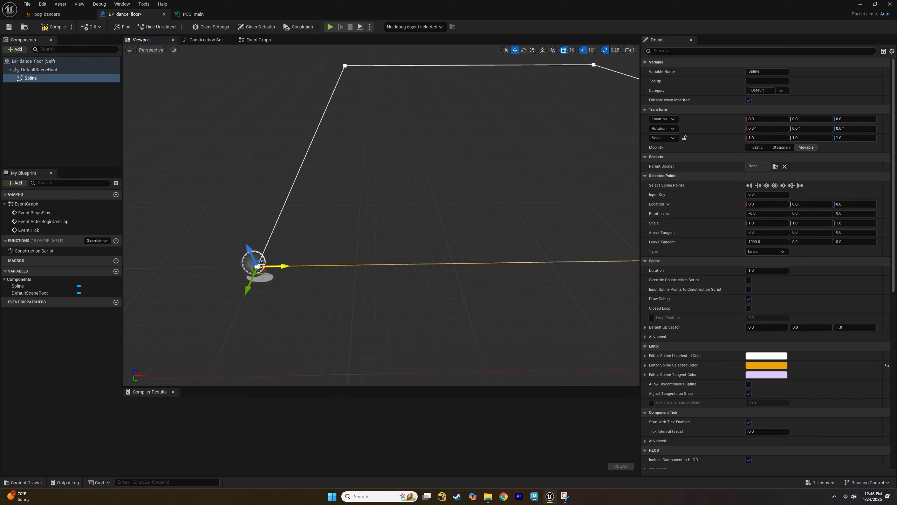
{"action": "right_click", "coordinate": [258, 266]}
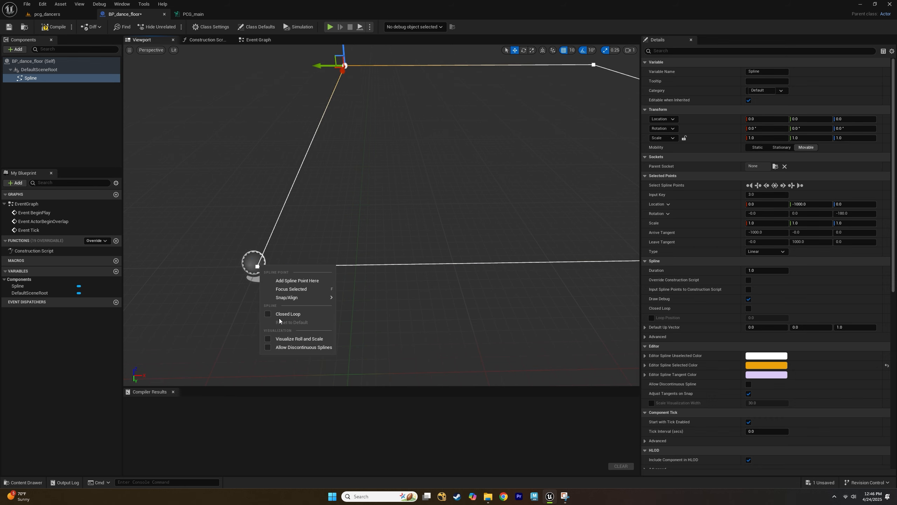
{"action": "left_click", "coordinate": [268, 313]}
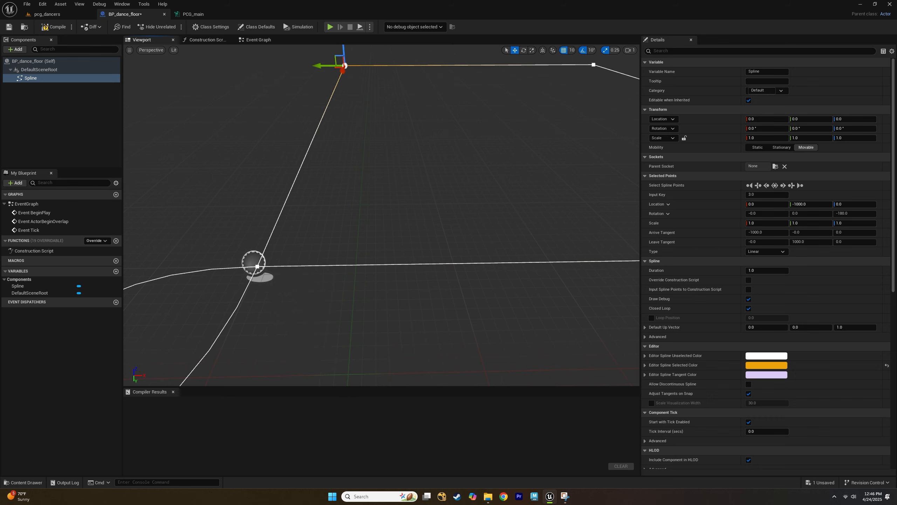
{"action": "middle_click_drag", "start_coordinate": [311, 254], "coordinate": [367, 244]}
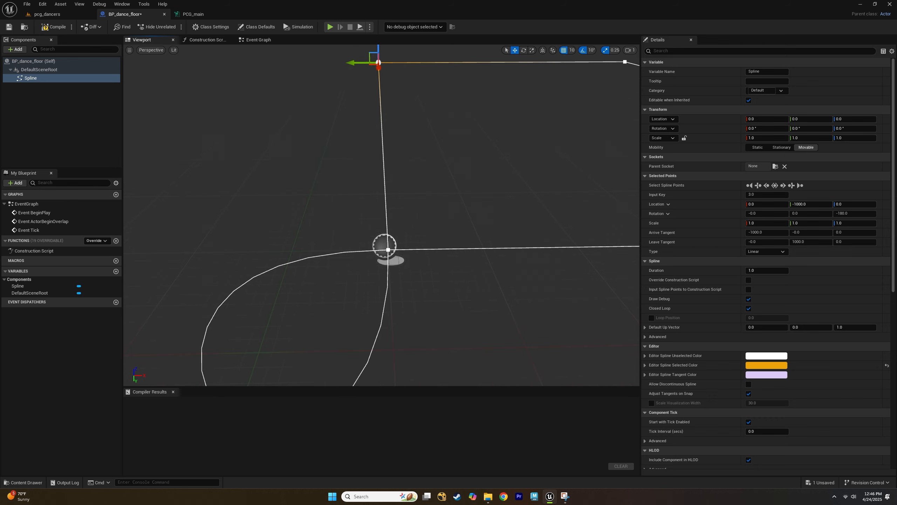
{"action": "left_click", "coordinate": [387, 250]}
{"action": "left_click_drag", "start_coordinate": [373, 252], "coordinate": [421, 258], "text": "alt"}
{"action": "key", "text": "ctrl+z"}
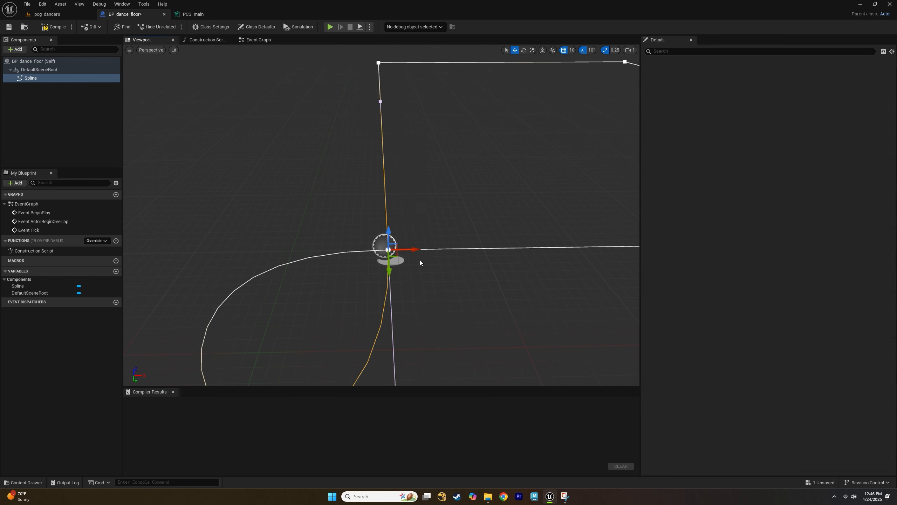
Set the closing spline point's type to Linear to square off the corner.
{"action": "middle_click_drag", "start_coordinate": [432, 307], "coordinate": [449, 262]}
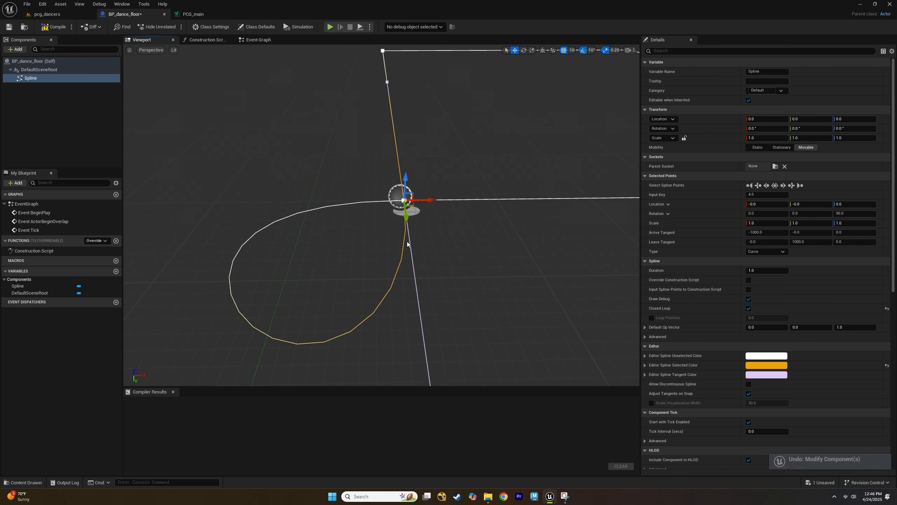
{"action": "right_click", "coordinate": [407, 209]}
{"action": "mouse_move", "coordinate": [448, 243]}
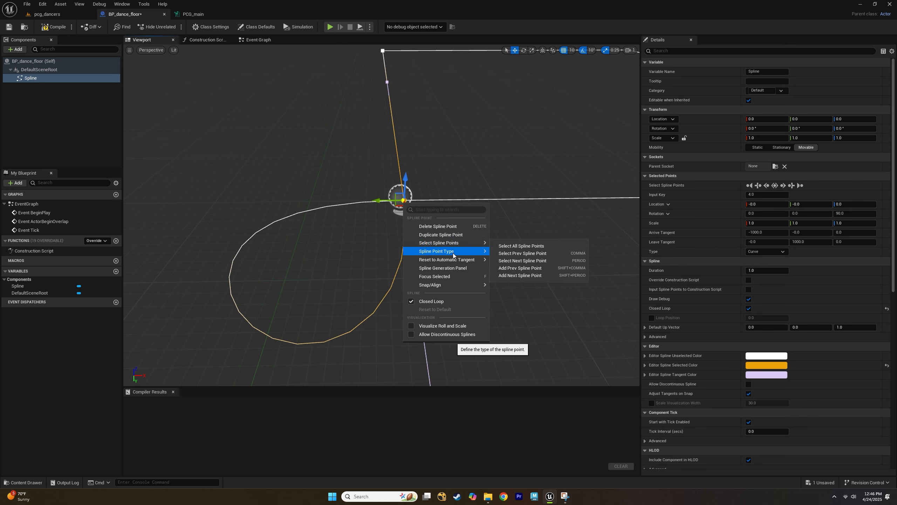
{"action": "mouse_move", "coordinate": [440, 258]}
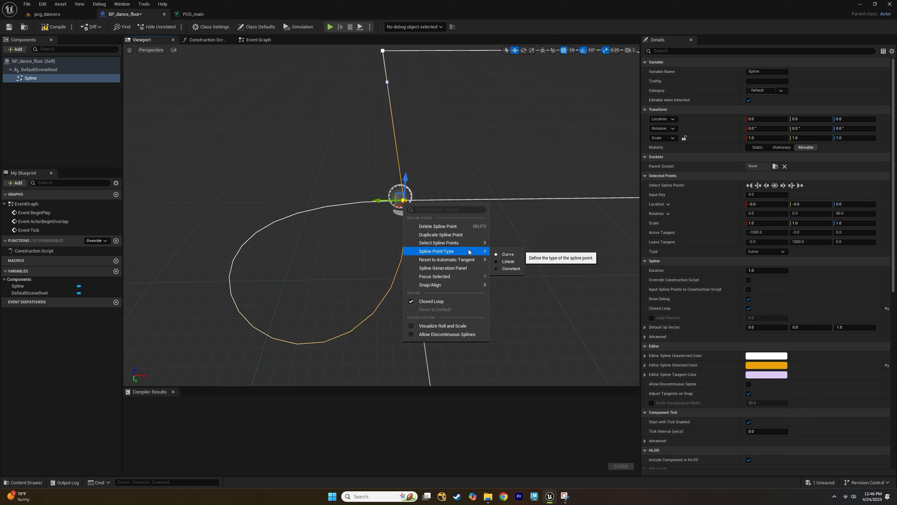
{"action": "left_click", "coordinate": [508, 263]}
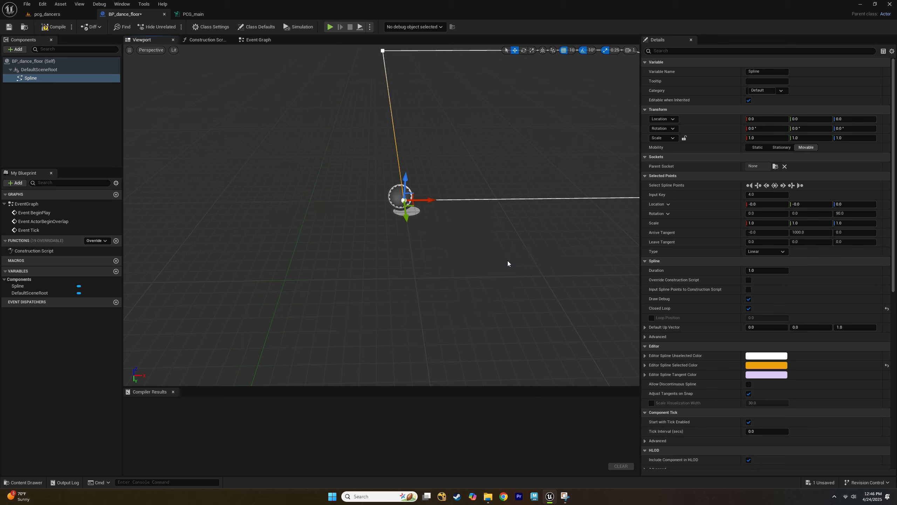
Compile the BP_dance_floor blueprint.
{"action": "middle_click_drag", "start_coordinate": [531, 225], "coordinate": [593, 199]}
{"action": "scroll", "coordinate": [531, 225], "scroll_direction": "down", "scroll_amount": 3}
{"action": "middle_click_drag", "start_coordinate": [530, 222], "coordinate": [565, 195]}
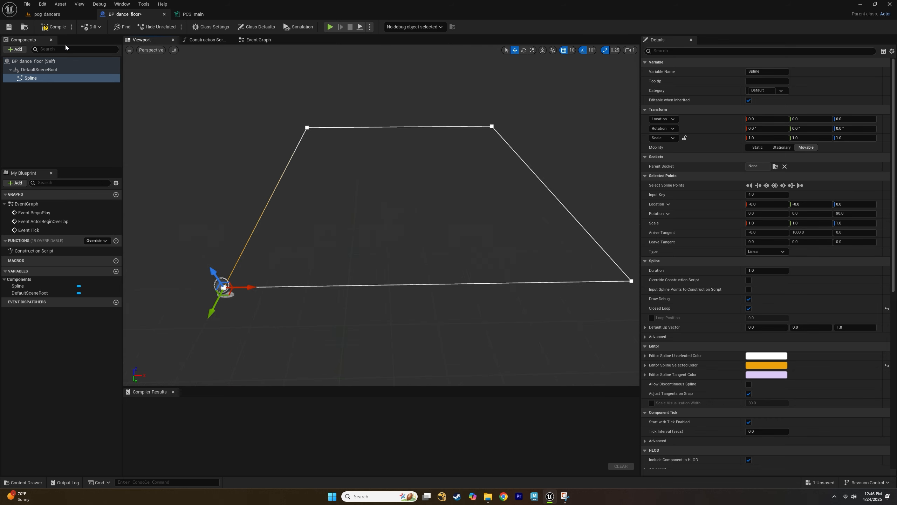
{"action": "left_click", "coordinate": [64, 30]}
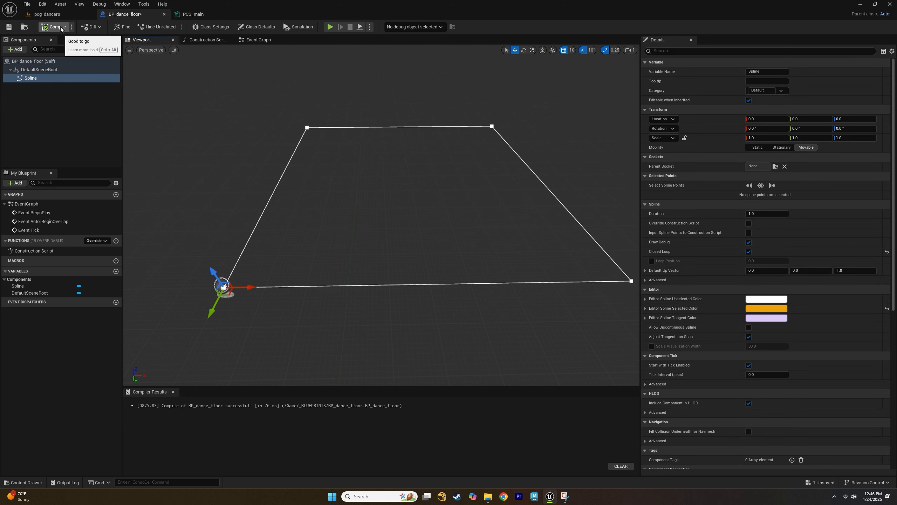
Add a PCG component to the blueprint and assign the PCG_main graph to it.
{"action": "left_click", "coordinate": [15, 52]}
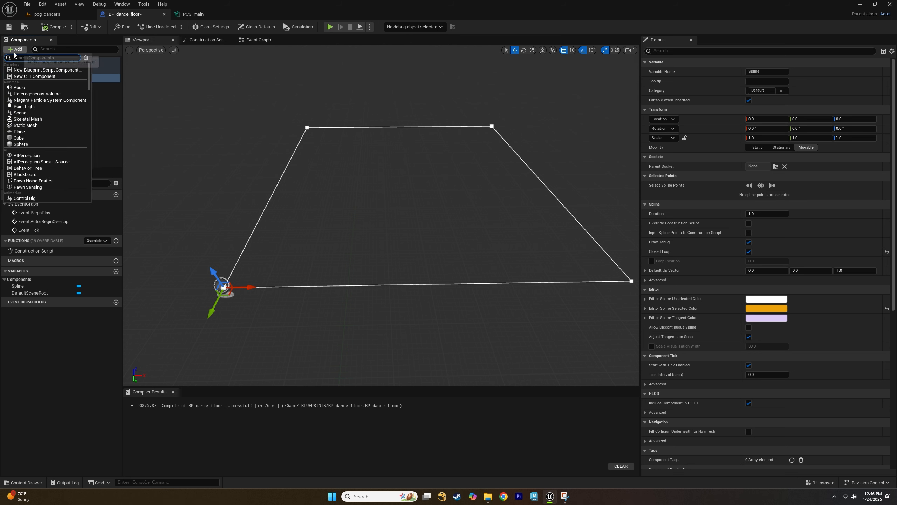
{"action": "type", "text": "pcg"}
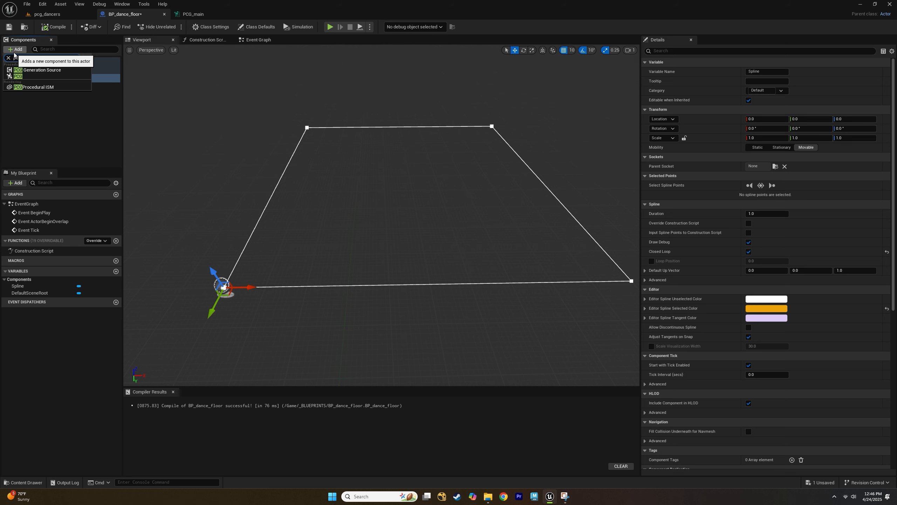
{"action": "left_click", "coordinate": [38, 76]}
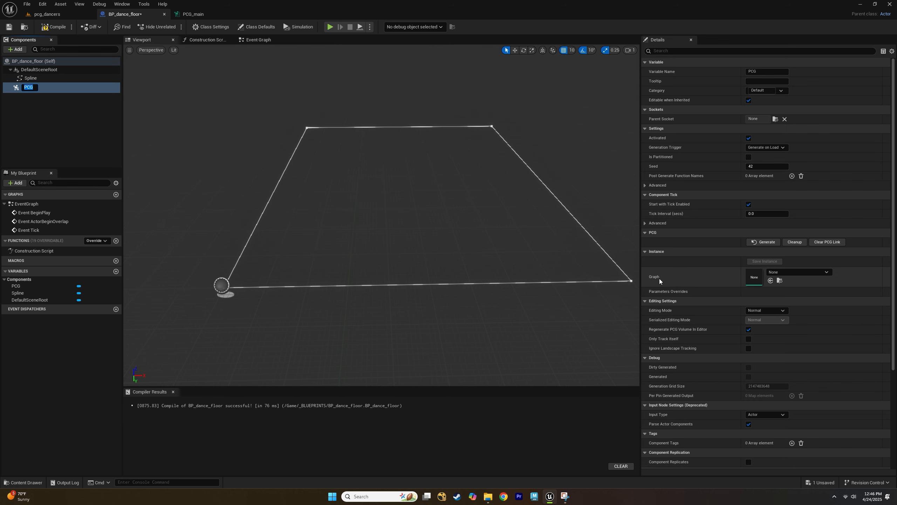
{"action": "left_click", "coordinate": [791, 271]}
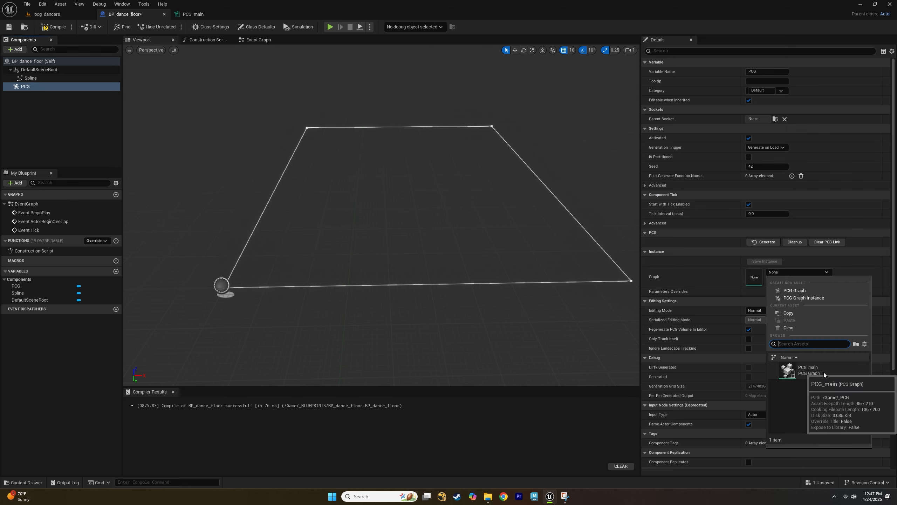
{"action": "left_click", "coordinate": [824, 371]}
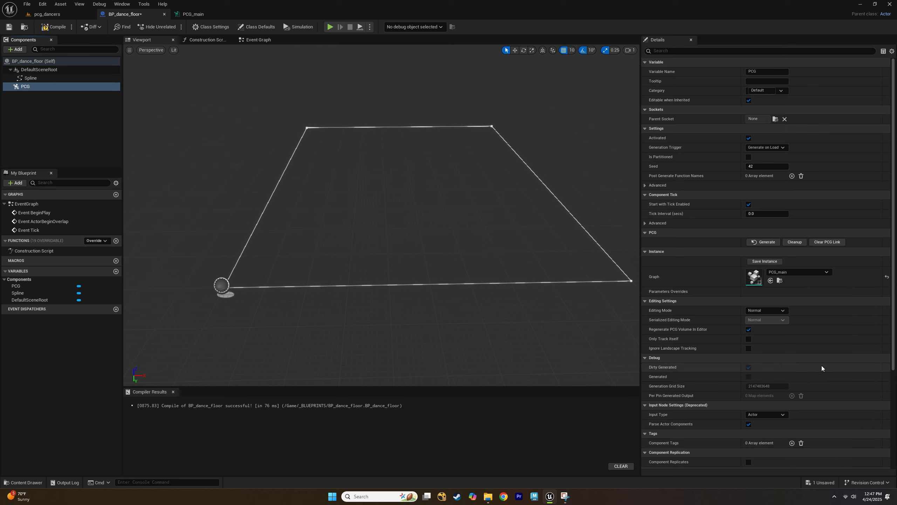
Compile and save the BP_dance_floor blueprint.
{"action": "left_click", "coordinate": [53, 27]}
{"action": "left_click", "coordinate": [13, 28]}
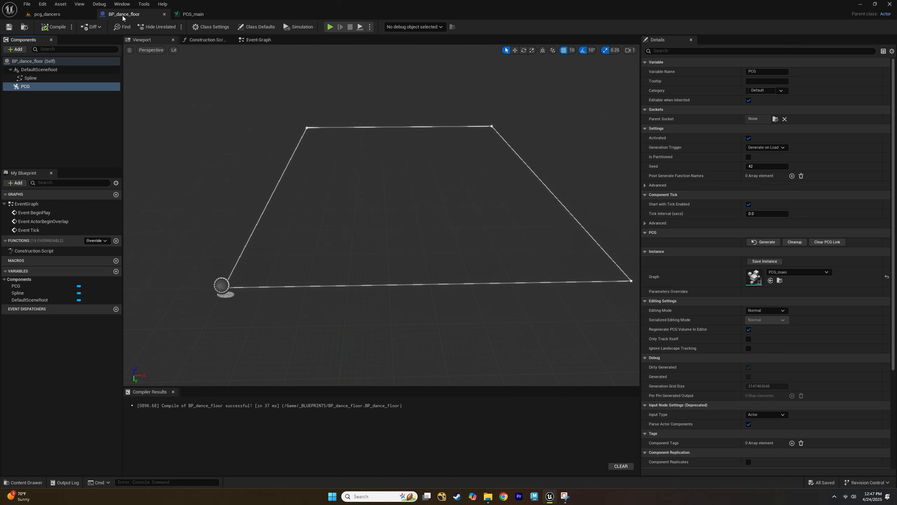
Switch to the pcg_dancers level and place BP_dance_floor into the scene.
{"action": "left_click", "coordinate": [47, 14]}
{"action": "left_click_drag", "start_coordinate": [76, 418], "coordinate": [270, 179]}
{"action": "right_click_drag", "start_coordinate": [473, 191], "coordinate": [475, 212]}
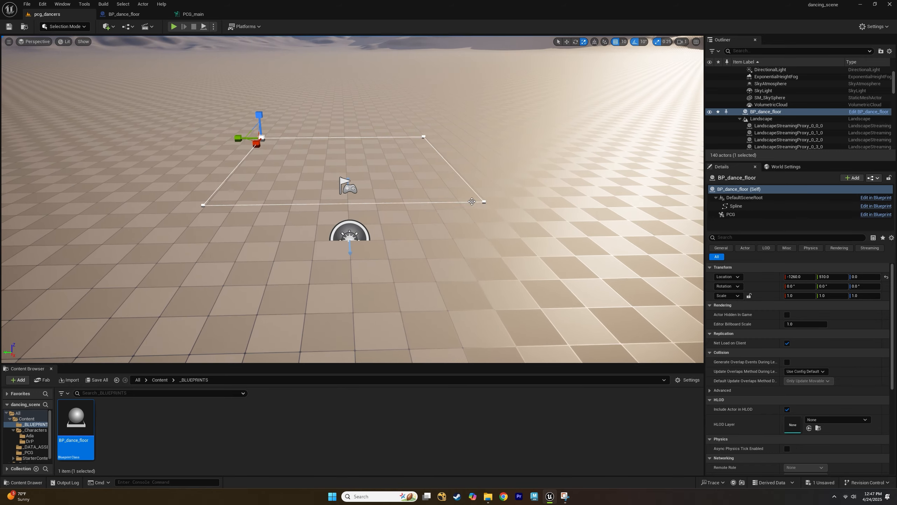
{"action": "middle_click_drag", "start_coordinate": [473, 190], "coordinate": [471, 160]}
{"action": "scroll", "coordinate": [473, 223], "scroll_direction": "up", "scroll_amount": 2}
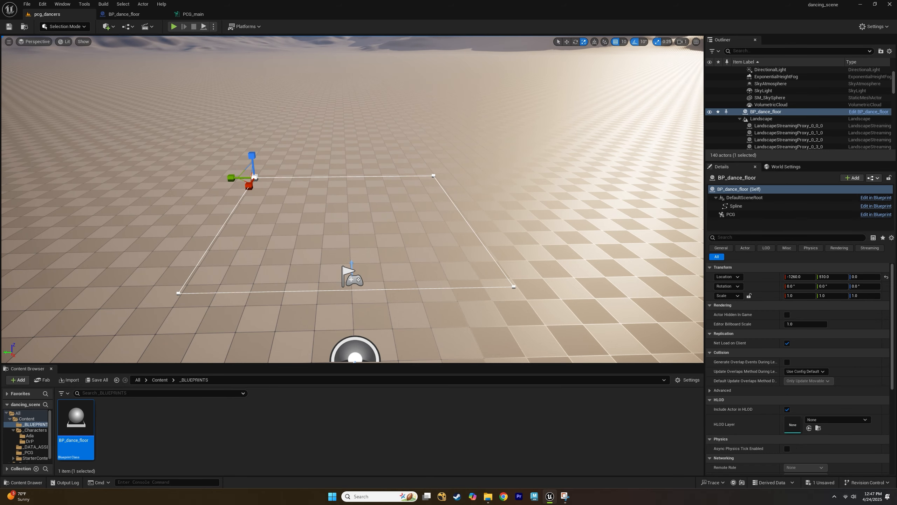
Move the PlayerStart off the dance floor area, to the left of the spline square.
{"action": "left_click", "coordinate": [351, 276]}
{"action": "key", "text": "w"}
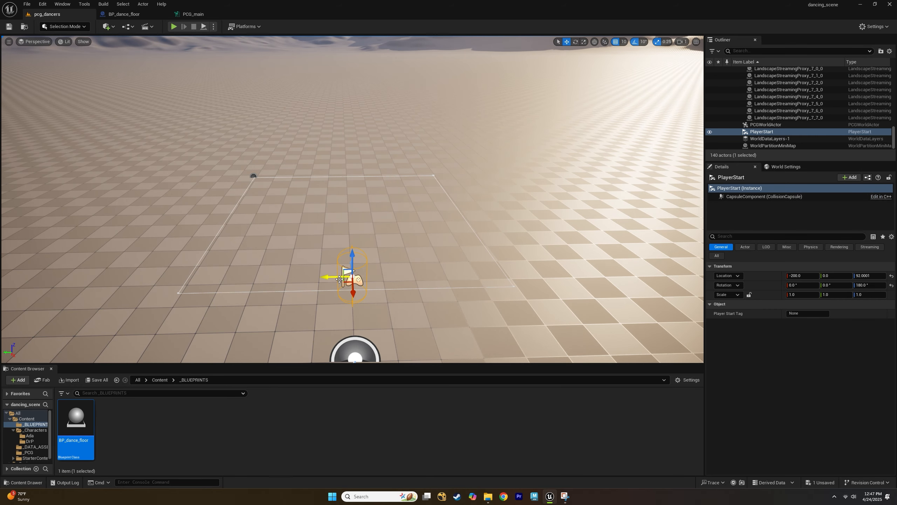
{"action": "left_click_drag", "start_coordinate": [339, 279], "coordinate": [44, 279]}
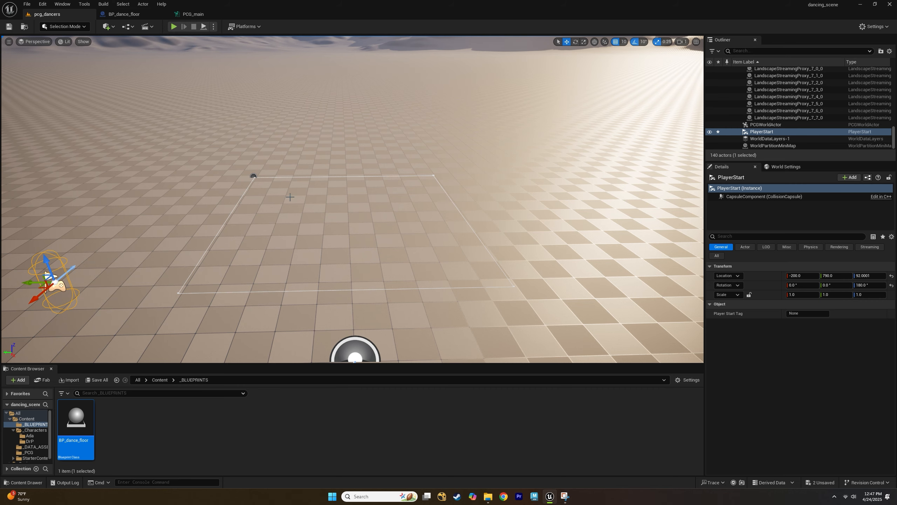
{"action": "right_click_drag", "start_coordinate": [252, 178], "coordinate": [258, 178]}
{"action": "right_click_drag", "start_coordinate": [343, 193], "coordinate": [336, 204]}
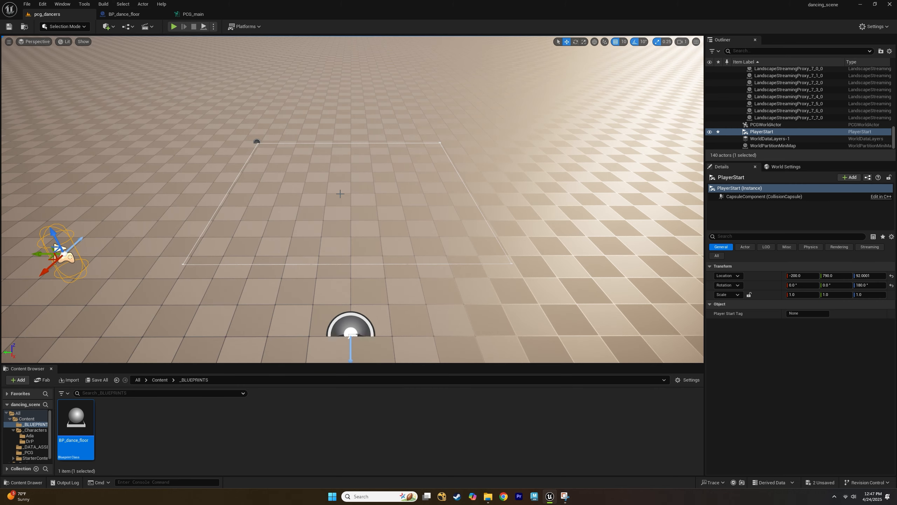
Add a Spline Sampler node to the PCG_main graph.
{"action": "left_click", "coordinate": [193, 14]}
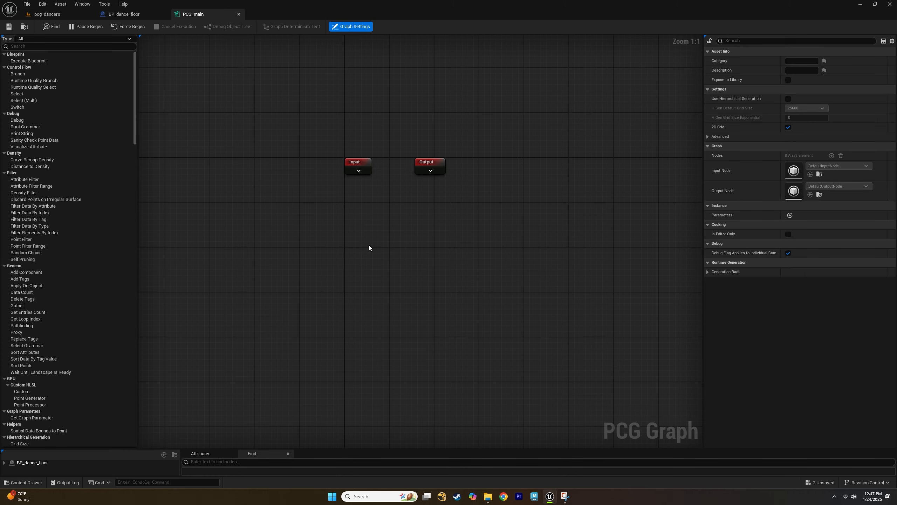
{"action": "right_click_drag", "start_coordinate": [364, 253], "coordinate": [347, 221]}
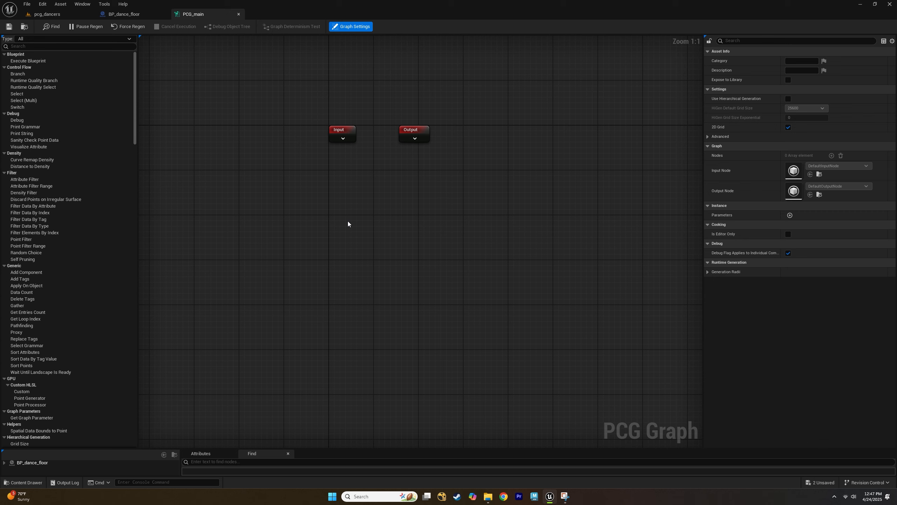
{"action": "right_click", "coordinate": [348, 221]}
{"action": "type", "text": "splin"}
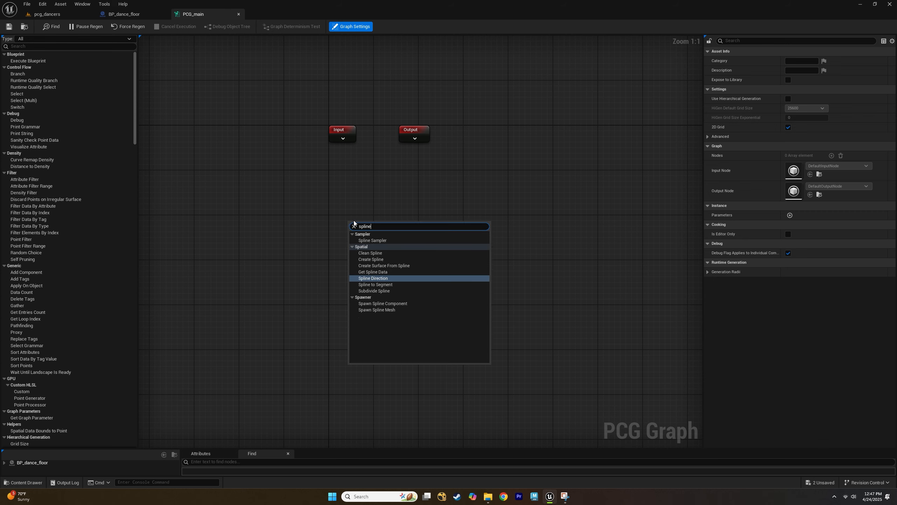
{"action": "type", "text": "e"}
{"action": "left_click", "coordinate": [396, 241]}
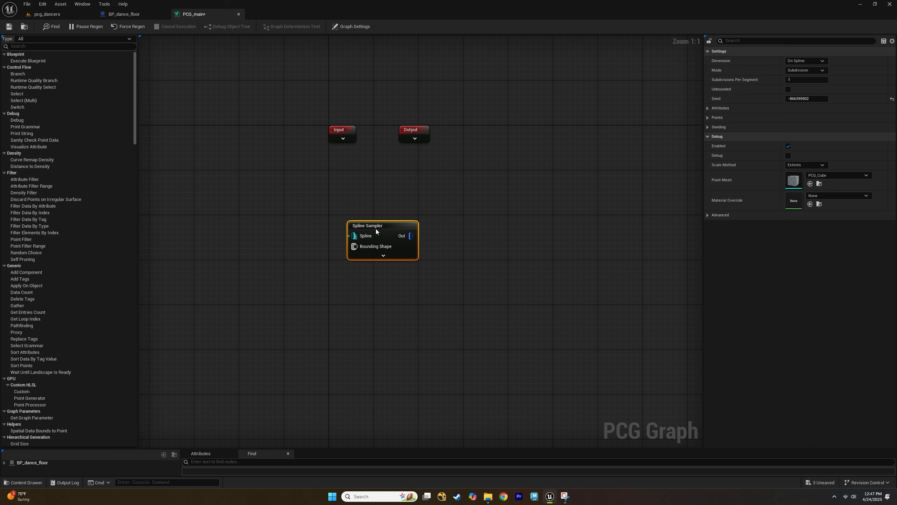
{"action": "left_click_drag", "start_coordinate": [375, 230], "coordinate": [352, 218]}
Add a Get Spline Data node and connect its output to the Spline Sampler's Spline input.
{"action": "left_click", "coordinate": [252, 216]}
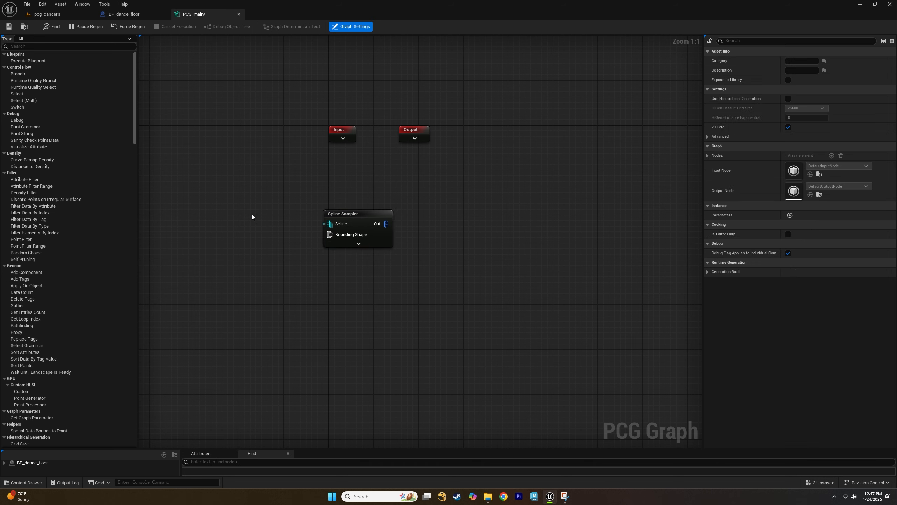
{"action": "right_click", "coordinate": [252, 217]}
{"action": "type", "text": "get spline"}
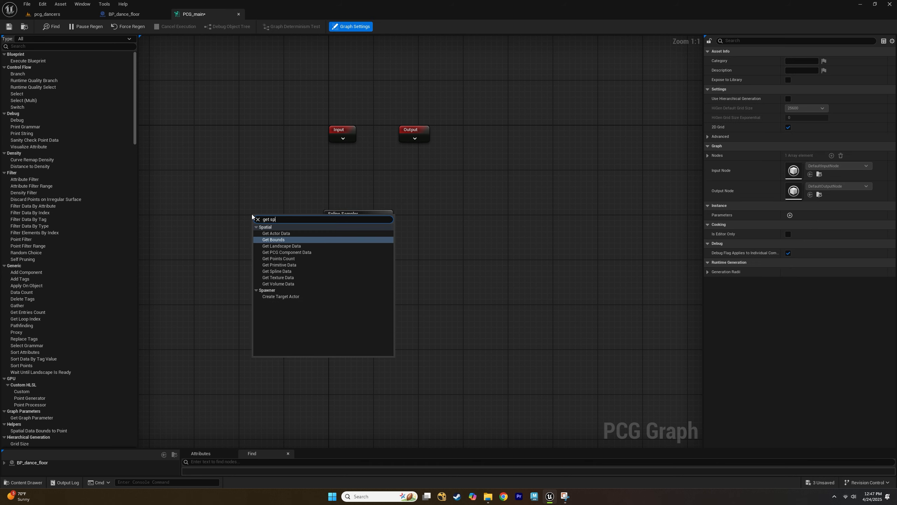
{"action": "key", "text": "Return"}
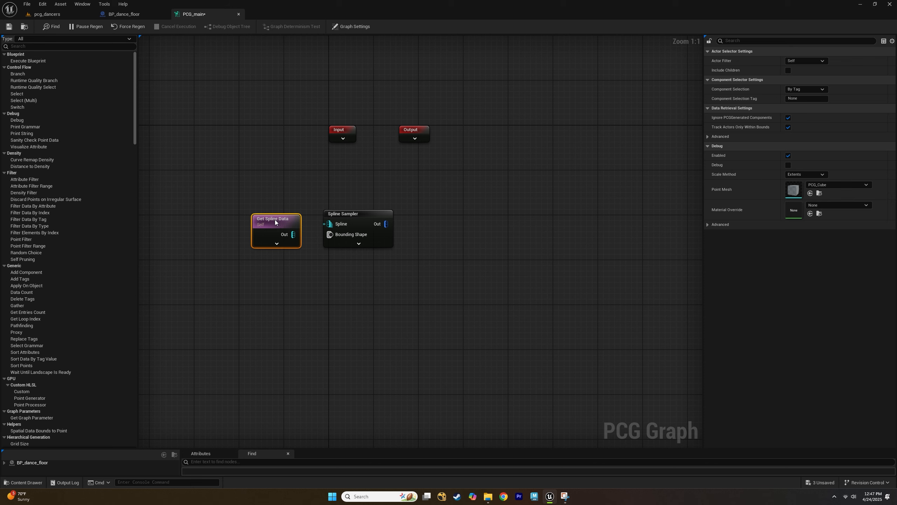
{"action": "left_click_drag", "start_coordinate": [275, 221], "coordinate": [242, 221]}
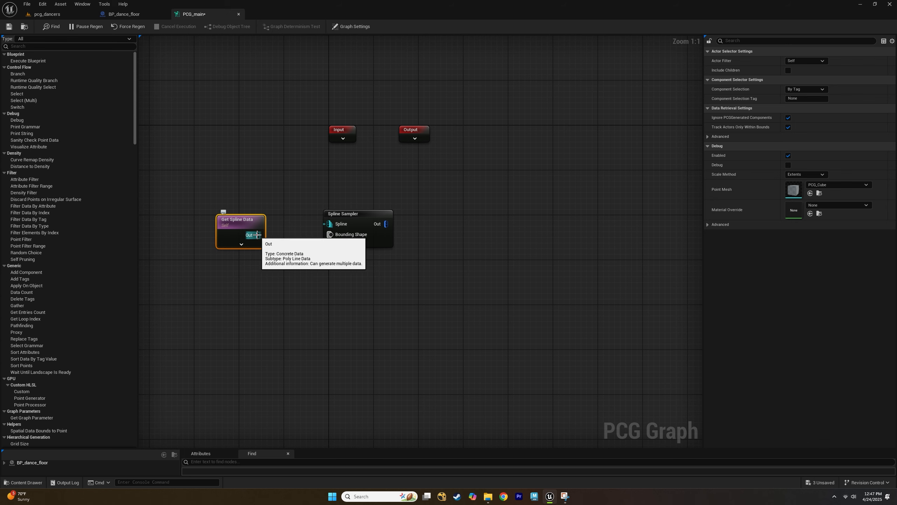
{"action": "left_click_drag", "start_coordinate": [258, 235], "coordinate": [330, 223]}
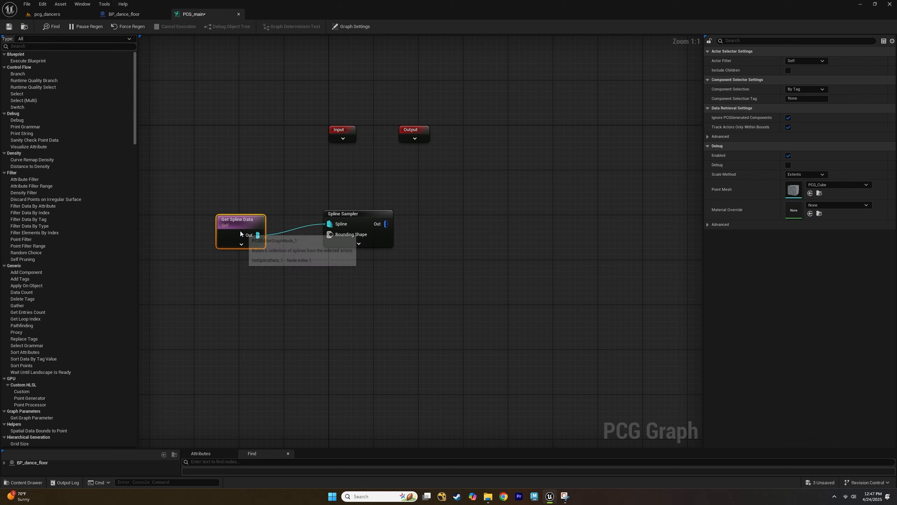
{"action": "left_click_drag", "start_coordinate": [240, 233], "coordinate": [268, 222]}
Set the Spline Sampler's Dimension to On Interior and enable Unbounded.
{"action": "left_click", "coordinate": [364, 221]}
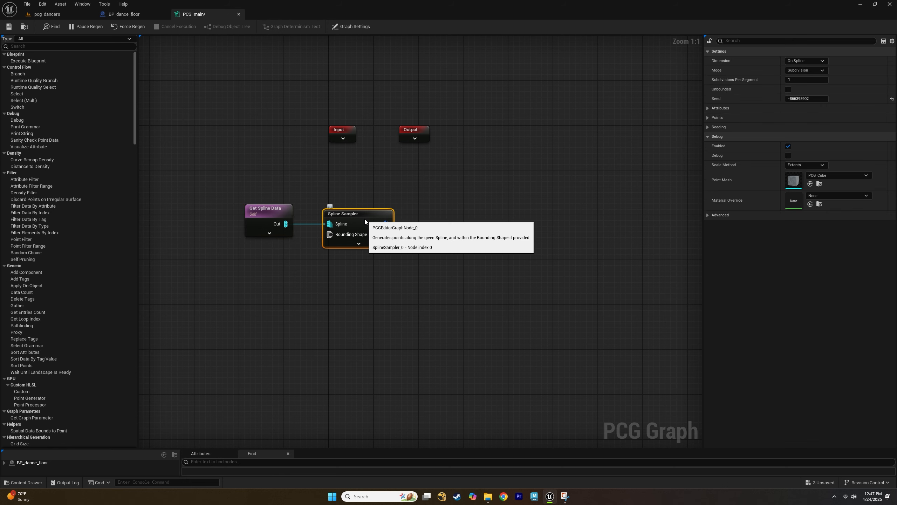
{"action": "left_click", "coordinate": [808, 61]}
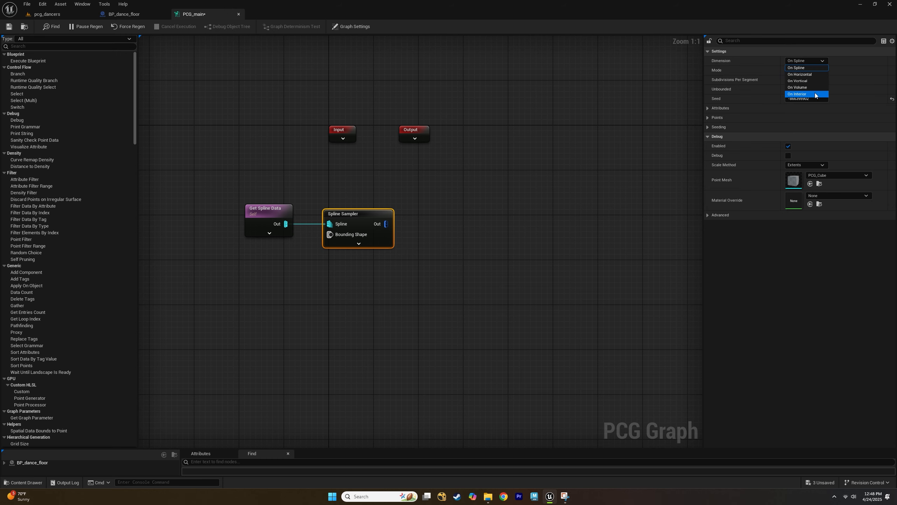
{"action": "left_click", "coordinate": [809, 94]}
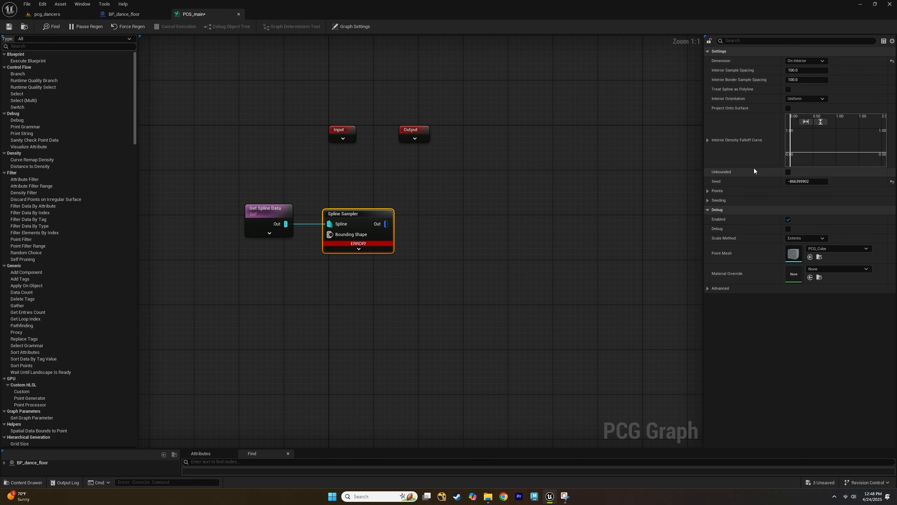
{"action": "left_click", "coordinate": [788, 172]}
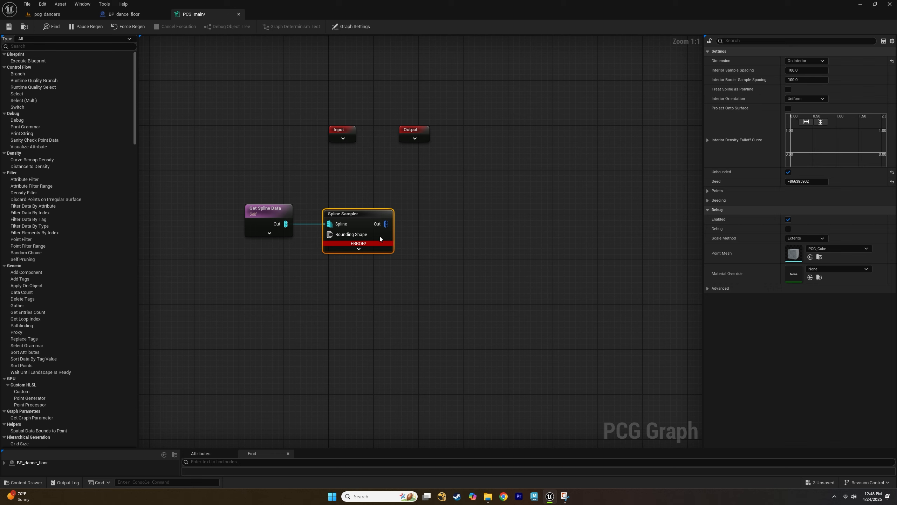
Add a Transform Points node fed by the Spline Sampler's output and turn on its debug display.
{"action": "mouse_move", "coordinate": [368, 247]}
{"action": "right_click_drag", "start_coordinate": [433, 219], "coordinate": [367, 215]}
{"action": "left_click", "coordinate": [367, 214]}
{"action": "right_click", "coordinate": [375, 211]}
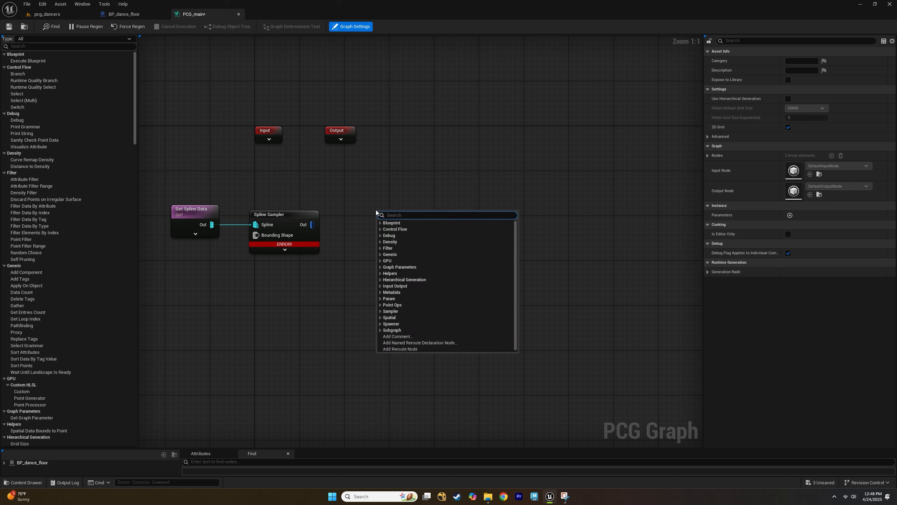
{"action": "type", "text": "transf"}
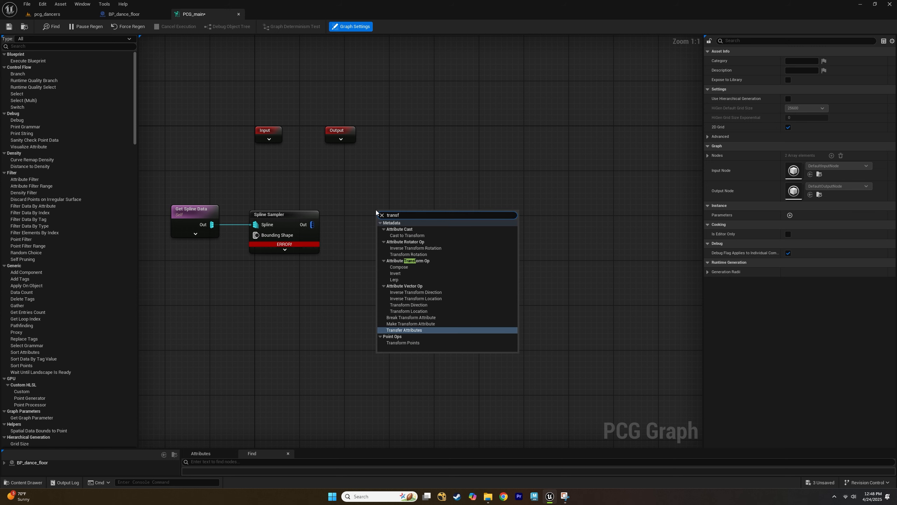
{"action": "type", "text": "orm po"}
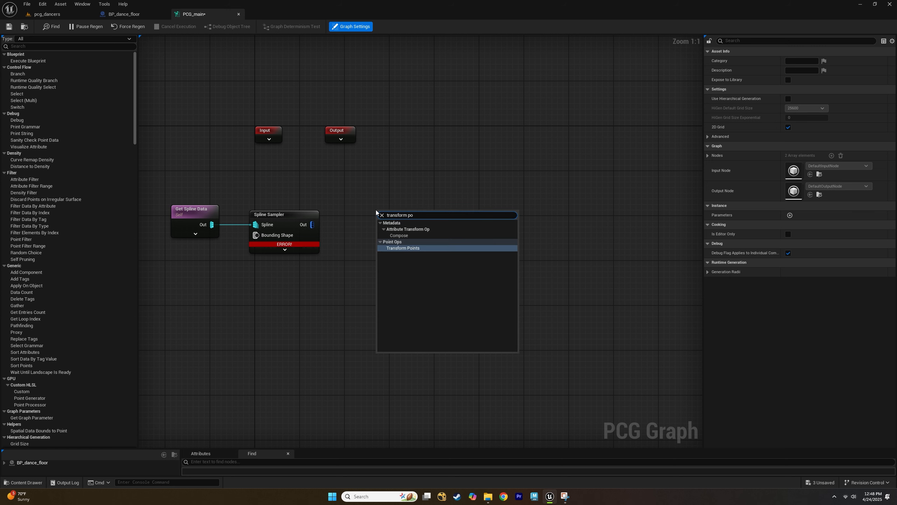
{"action": "key", "text": "Return"}
{"action": "left_click_drag", "start_coordinate": [313, 224], "coordinate": [382, 222]}
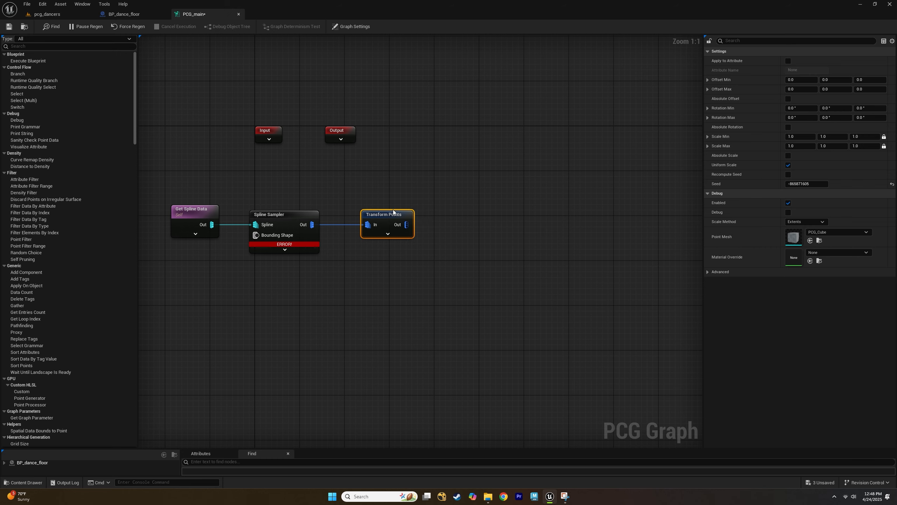
{"action": "key", "text": "d"}
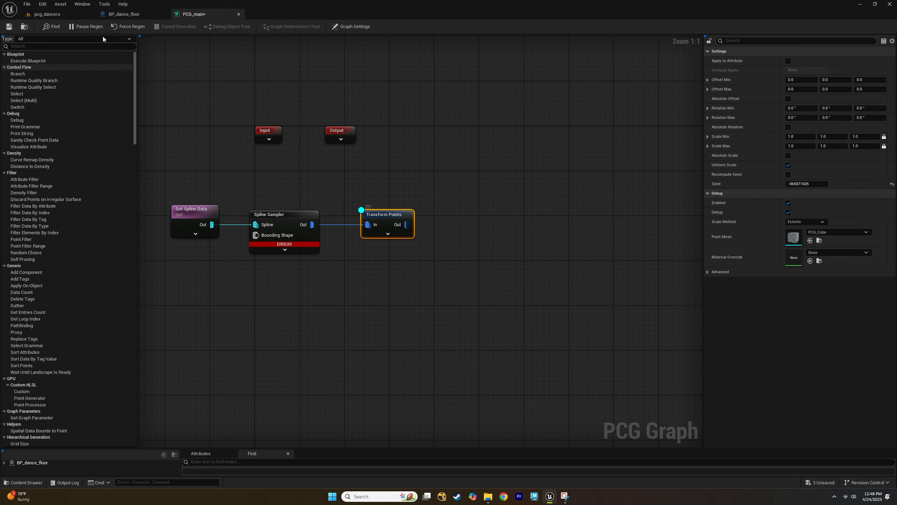
Inspect the debug points over the dance floor in the level viewport.
{"action": "left_click", "coordinate": [60, 14]}
{"action": "scroll", "coordinate": [322, 145], "scroll_direction": "up", "scroll_amount": 3}
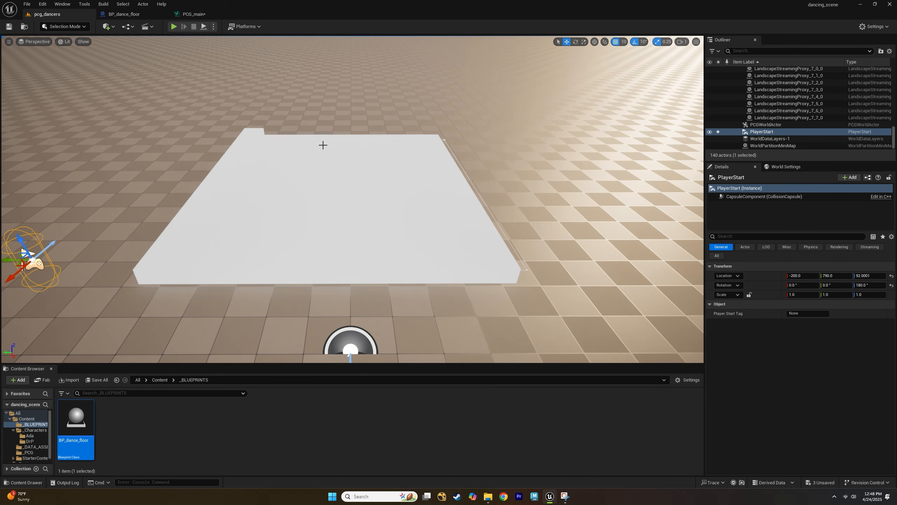
{"action": "mouse_move", "coordinate": [335, 142]}
{"action": "left_mouse_down", "text": "alt"}
{"action": "mouse_move", "coordinate": [342, 155]}
{"action": "mouse_move", "coordinate": [342, 143]}
{"action": "left_mouse_up", "text": "alt"}
{"action": "middle_click_drag", "start_coordinate": [335, 142], "coordinate": [371, 121], "text": "alt"}
{"action": "middle_click_drag", "start_coordinate": [333, 158], "coordinate": [328, 209], "text": "alt"}
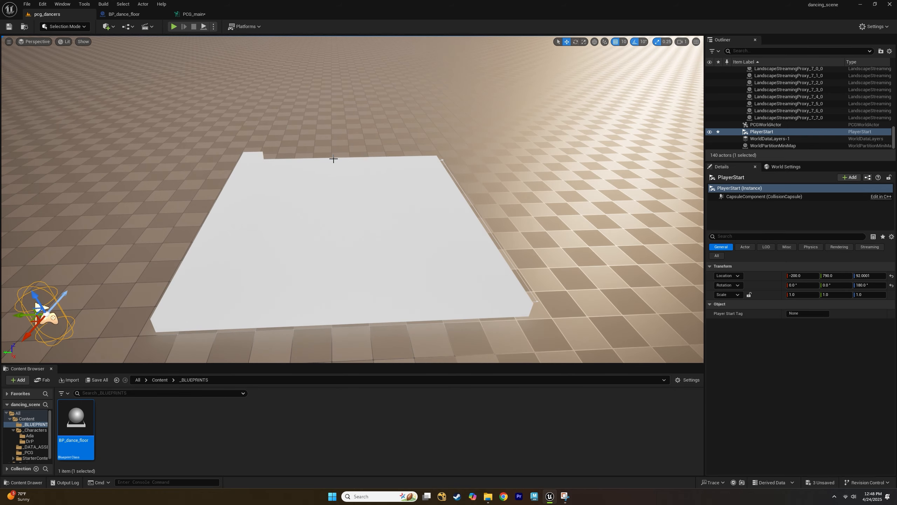
{"action": "left_click_drag", "start_coordinate": [333, 158], "coordinate": [345, 179], "text": "alt"}
{"action": "middle_click_drag", "start_coordinate": [334, 159], "coordinate": [343, 123], "text": "alt"}
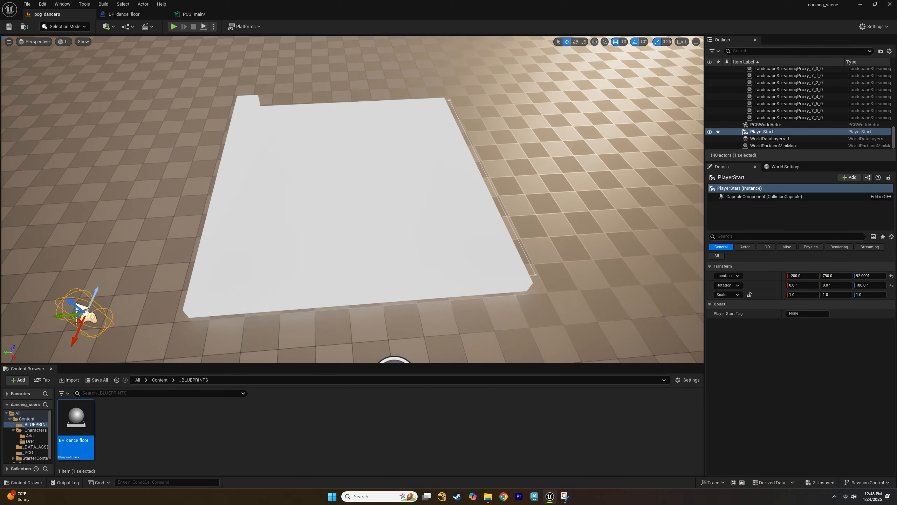
{"action": "left_click_drag", "start_coordinate": [334, 163], "coordinate": [321, 162], "text": "alt"}
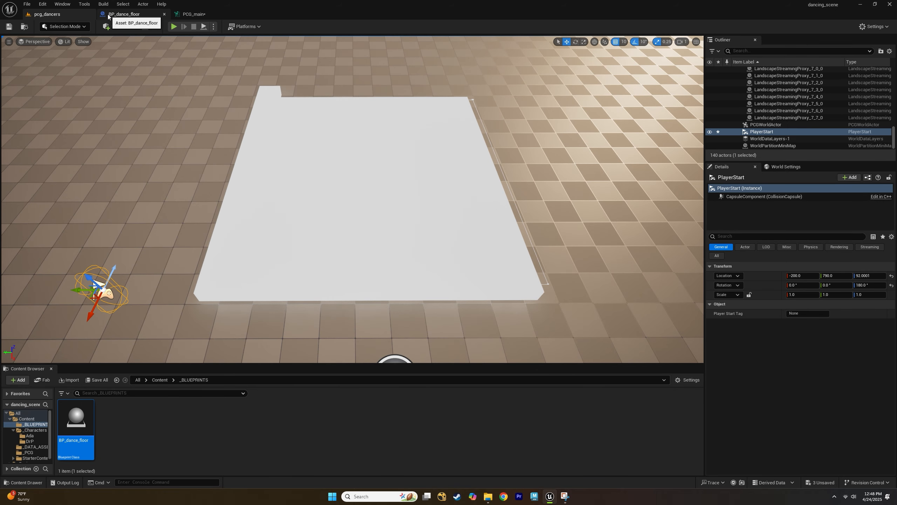
Set the Spline Sampler's Interior Sample Spacing to 200.
{"action": "left_click", "coordinate": [182, 17]}
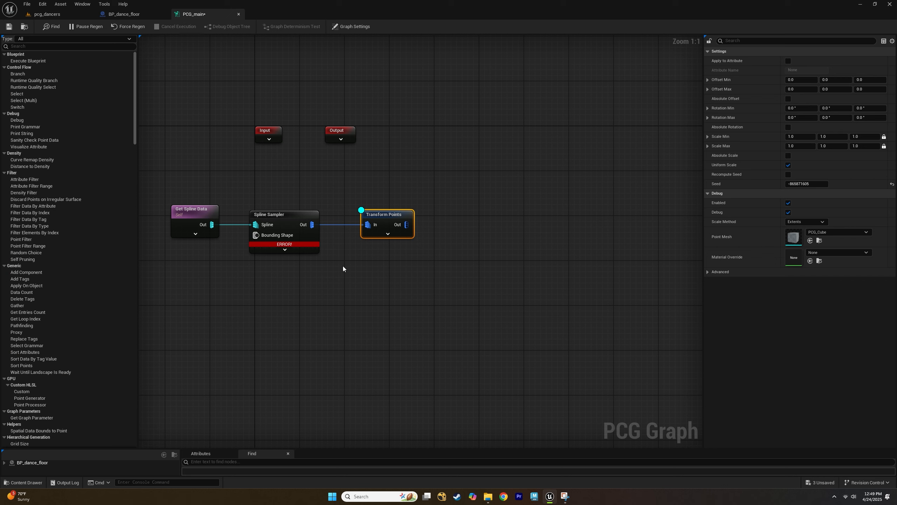
{"action": "left_click", "coordinate": [297, 226]}
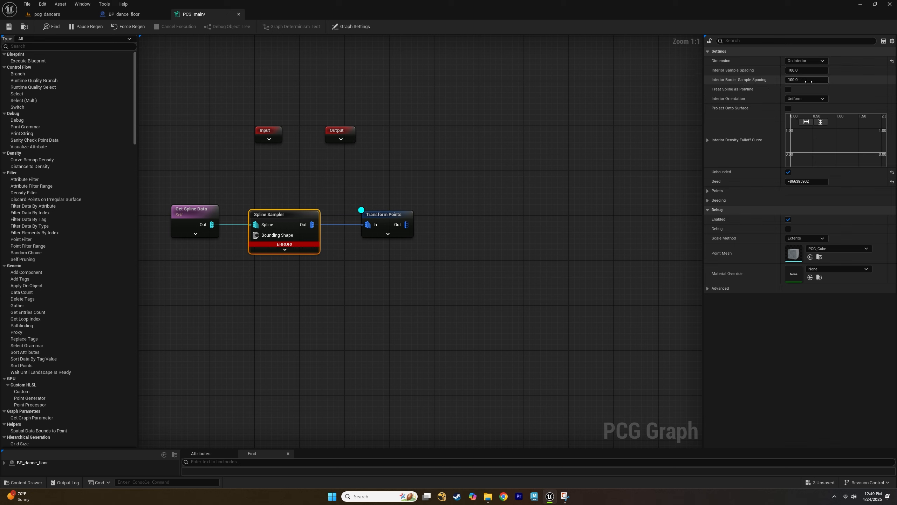
{"action": "left_click", "coordinate": [807, 70]}
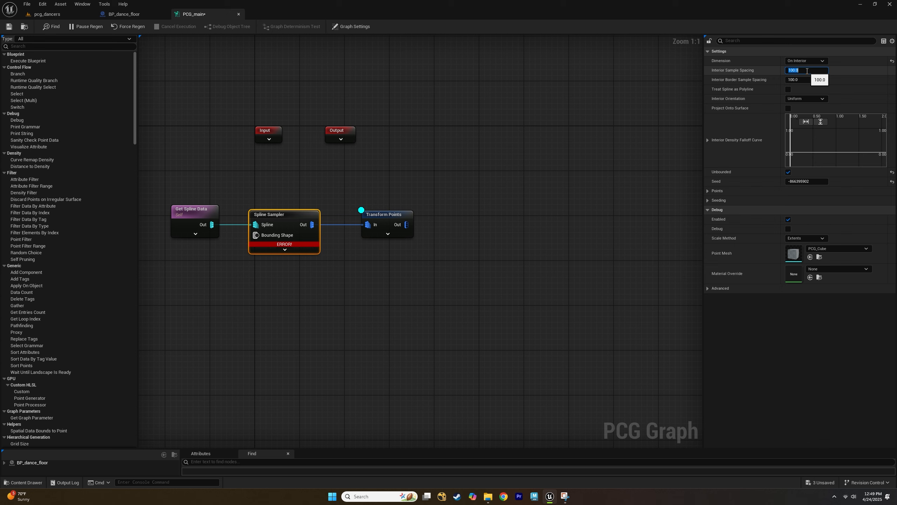
{"action": "type", "text": "200"}
{"action": "key", "text": "Return"}
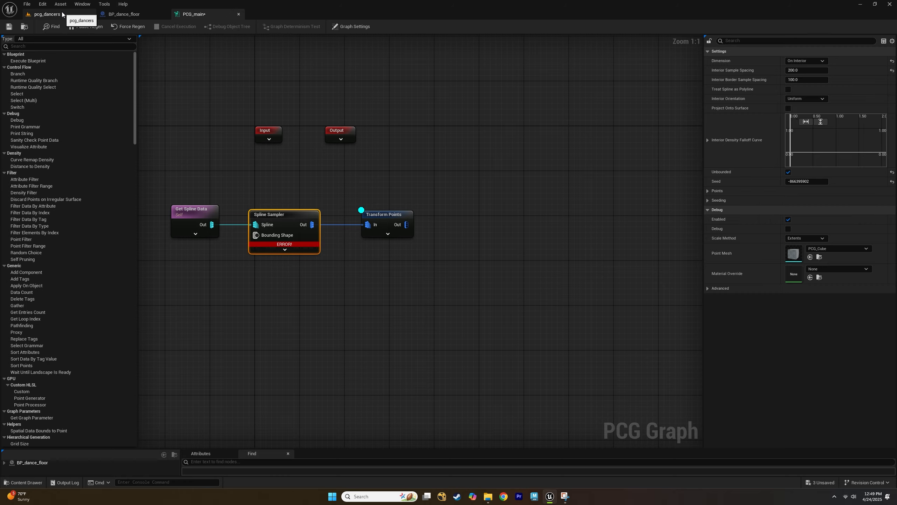
Check the resulting grid of debug points in the level viewport.
{"action": "left_click", "coordinate": [52, 13]}
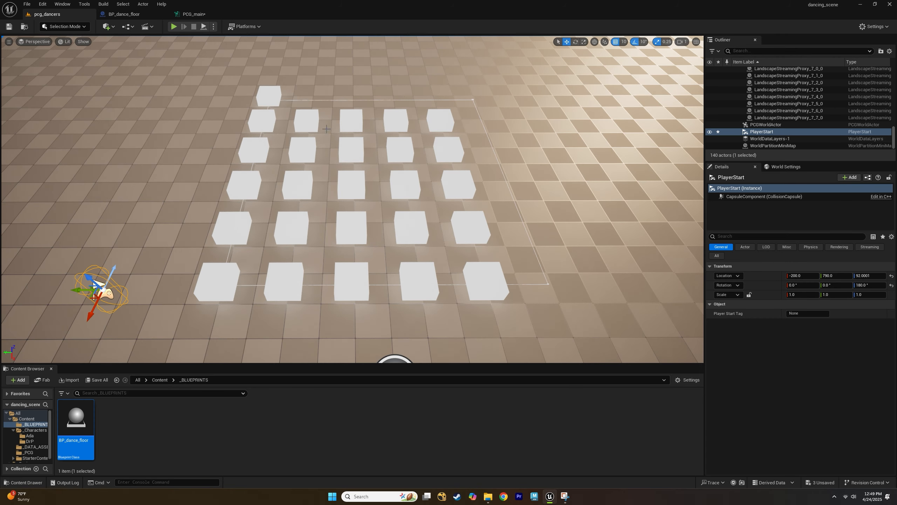
{"action": "left_click", "coordinate": [194, 14]}
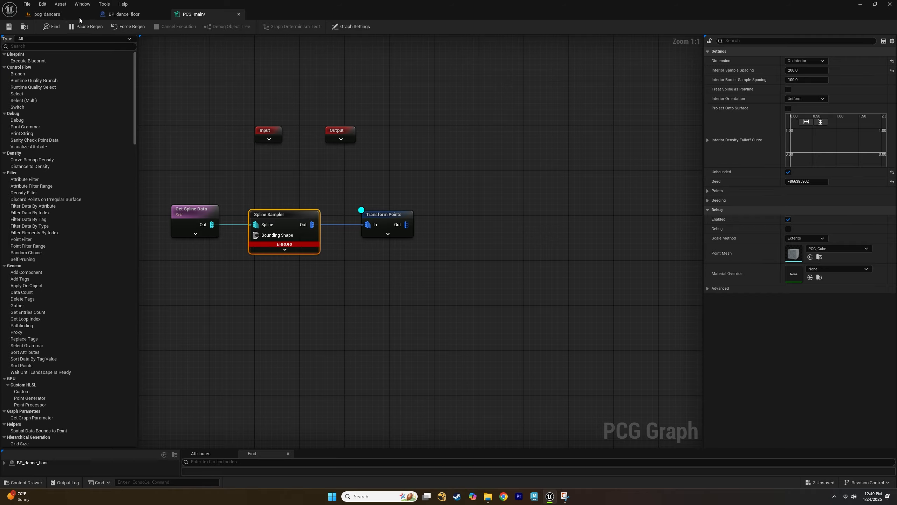
{"action": "left_click", "coordinate": [65, 15]}
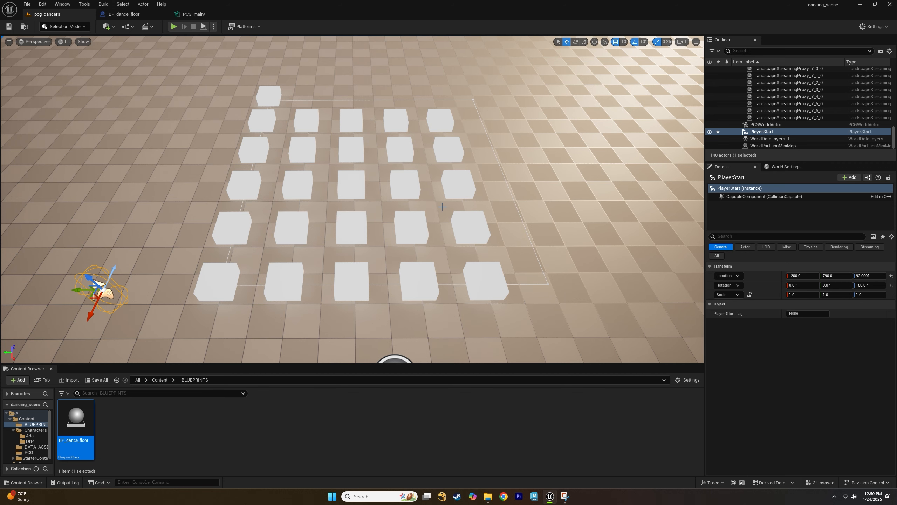
{"action": "left_click", "coordinate": [194, 14]}
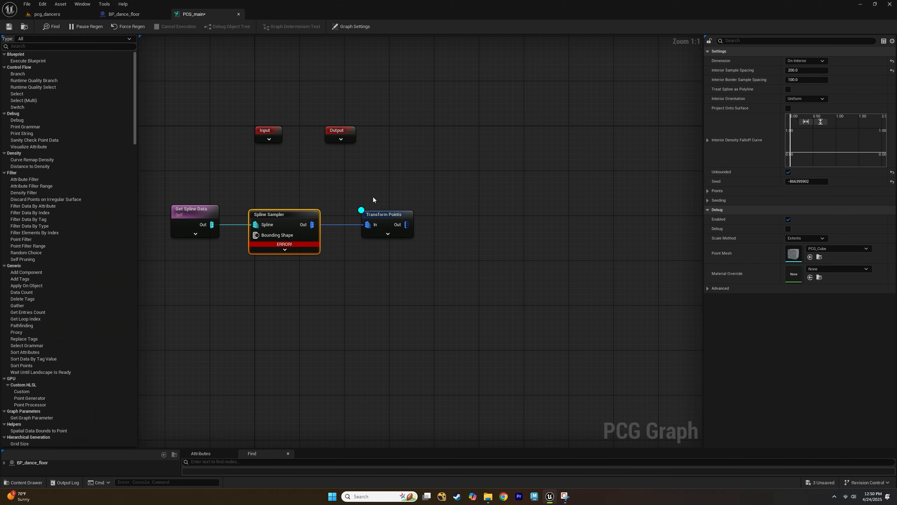
Set the Transform Points node's maximum Z rotation to 360 degrees.
{"action": "left_click", "coordinate": [386, 215]}
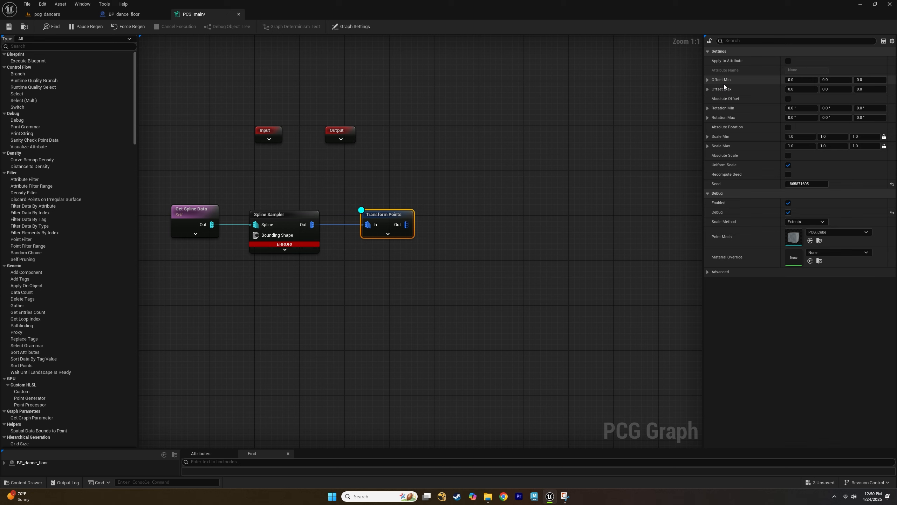
{"action": "left_click", "coordinate": [865, 117]}
{"action": "type", "text": "360"}
{"action": "key", "text": "Return"}
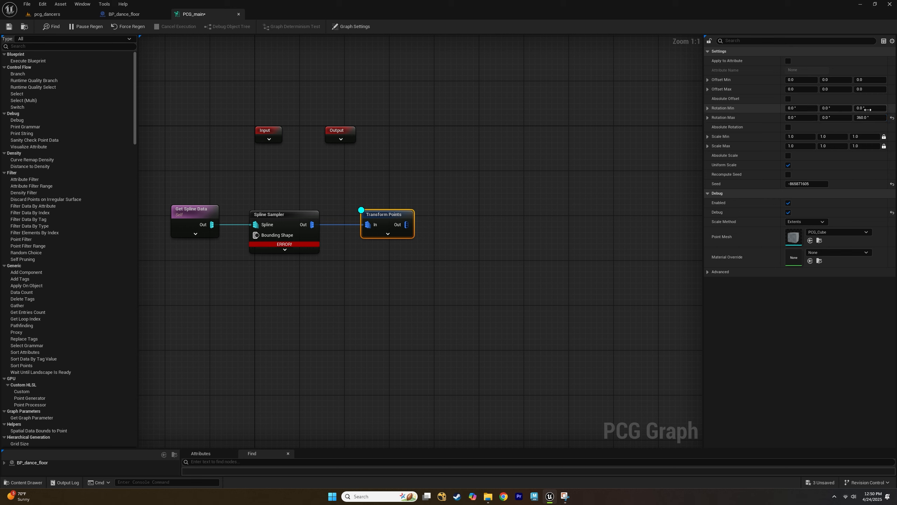
Check the rotated debug points in the level viewport.
{"action": "left_click", "coordinate": [867, 108]}
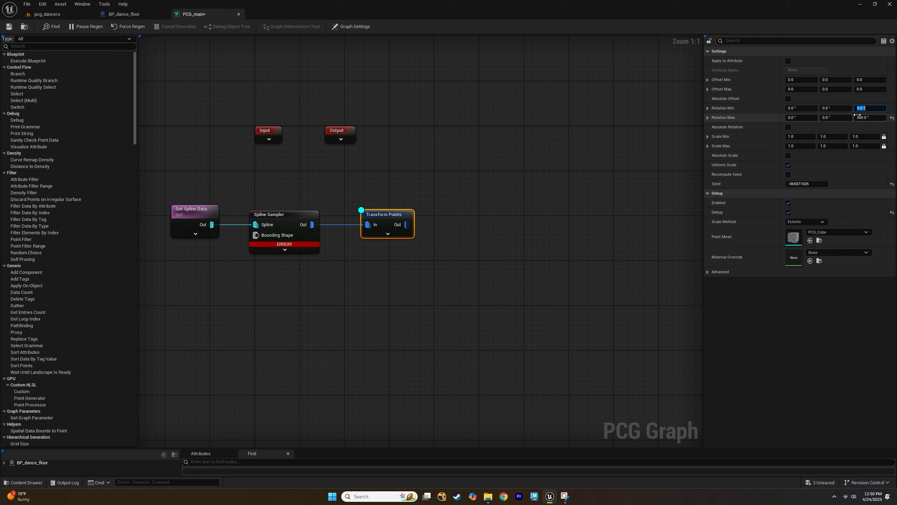
{"action": "left_click", "coordinate": [47, 14]}
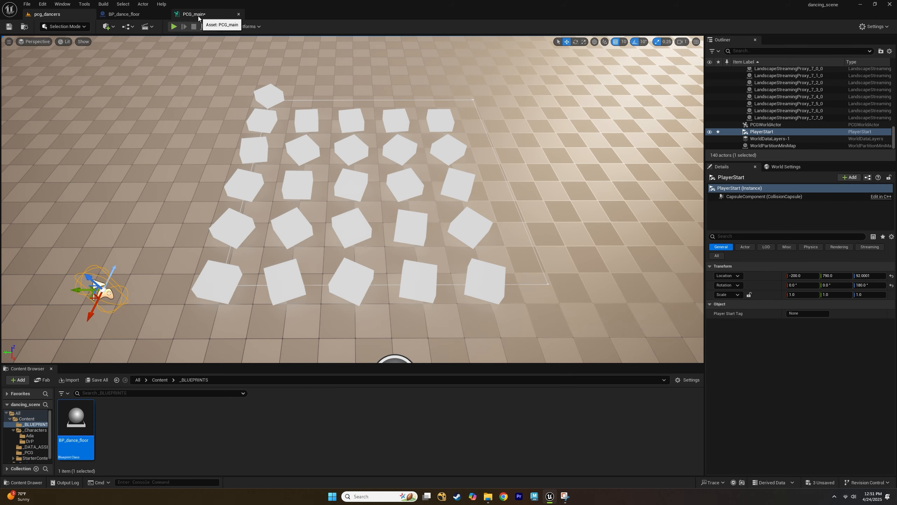
{"action": "left_click", "coordinate": [197, 15]}
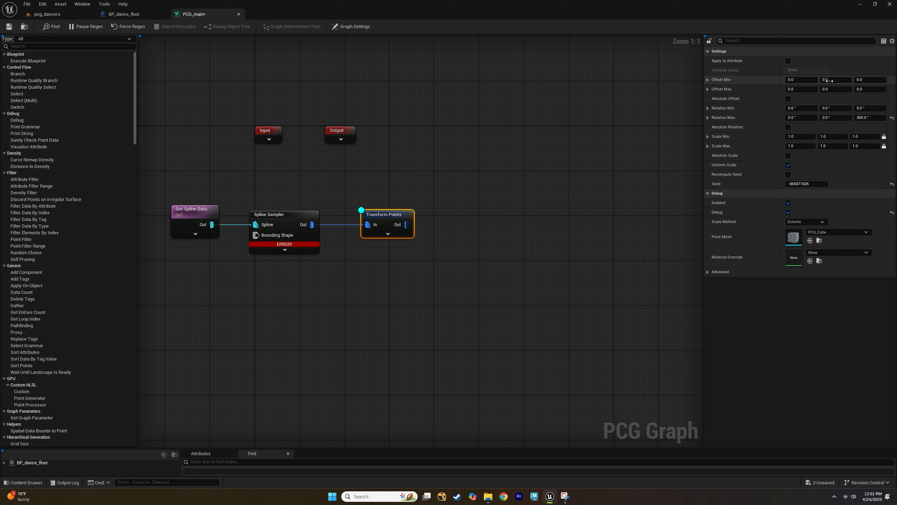
Set the Transform Points node's maximum offset to 20 on X and 20 on Y.
{"action": "left_click", "coordinate": [801, 89]}
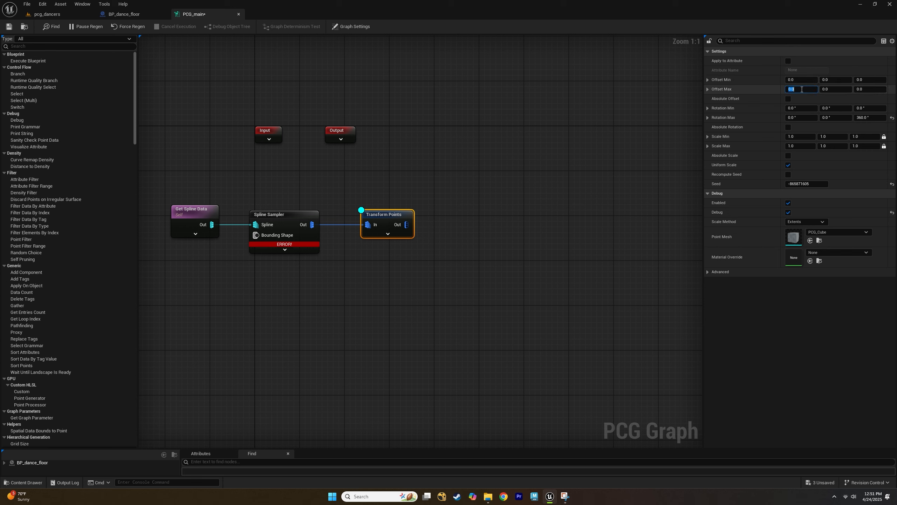
{"action": "type", "text": "20"}
{"action": "left_click", "coordinate": [837, 89]}
{"action": "type", "text": "20"}
{"action": "key", "text": "Return"}
Check the offset debug points in the level viewport.
{"action": "left_click", "coordinate": [68, 17]}
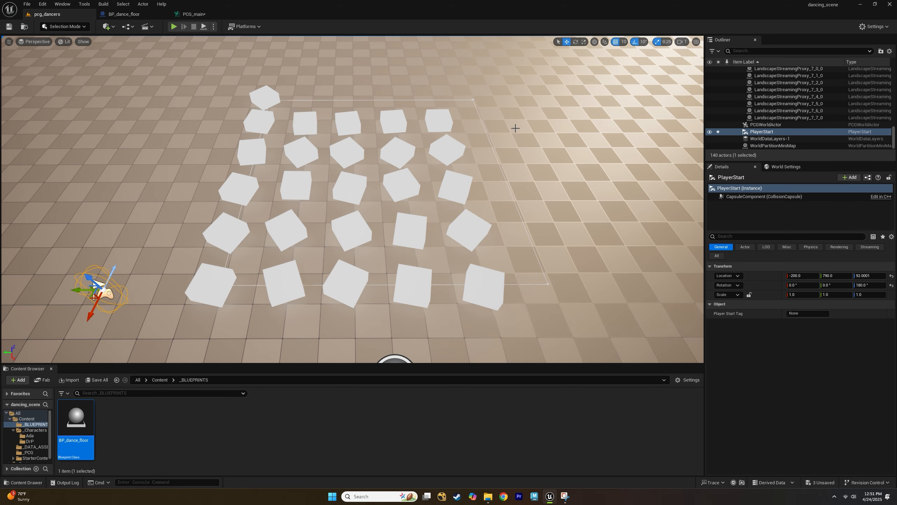
{"action": "left_click", "coordinate": [192, 14]}
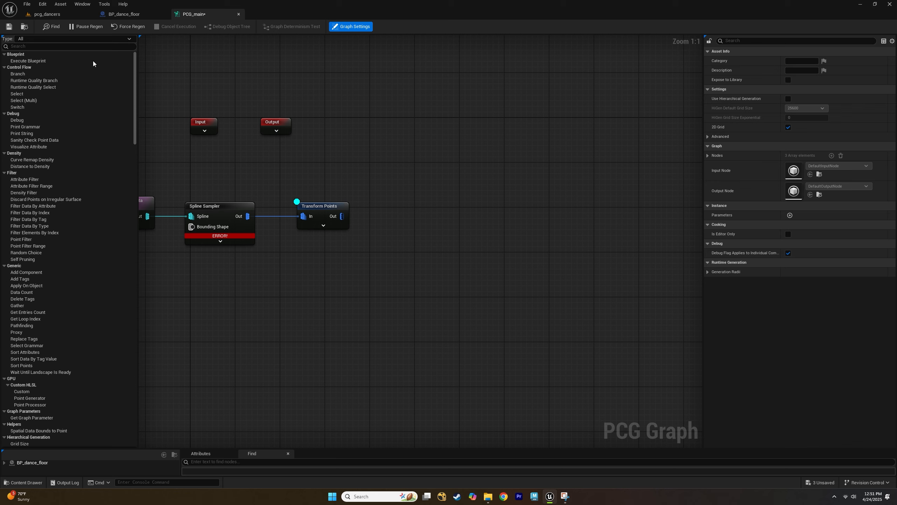
{"action": "left_click", "coordinate": [50, 14]}
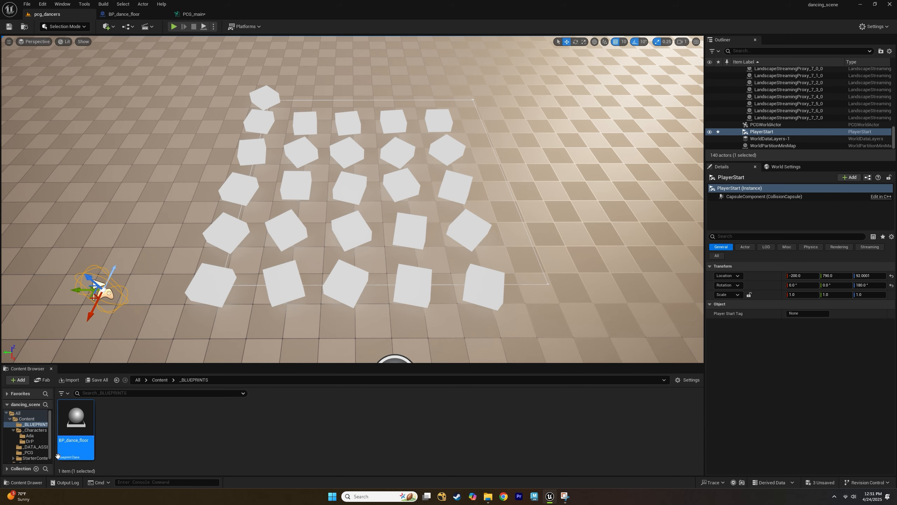
Create a new Structure asset named S_dancers in the _DATA_ASSET content folder.
{"action": "left_click", "coordinate": [32, 420]}
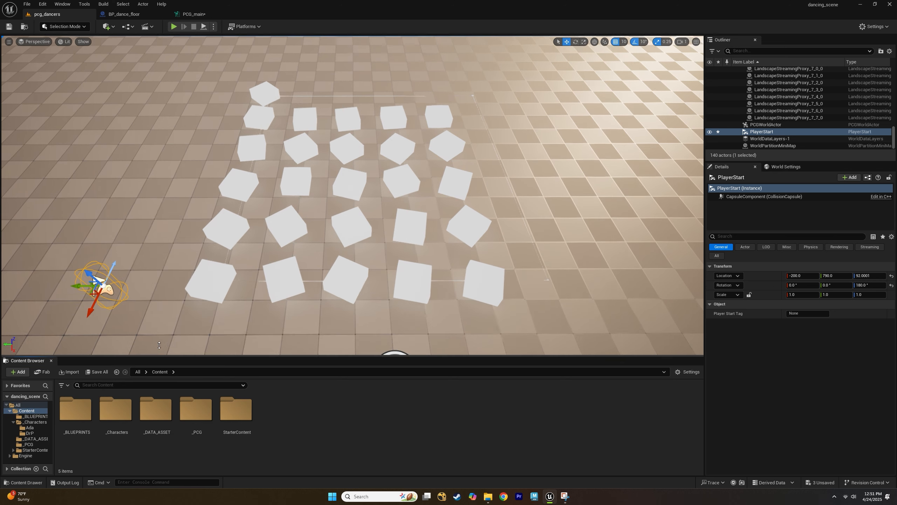
{"action": "left_click_drag", "start_coordinate": [160, 364], "coordinate": [159, 306]}
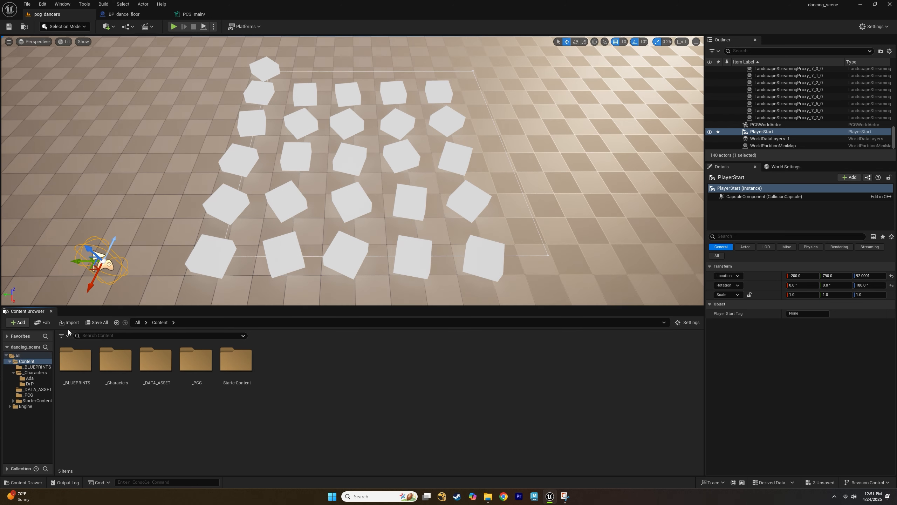
{"action": "left_click", "coordinate": [31, 486]}
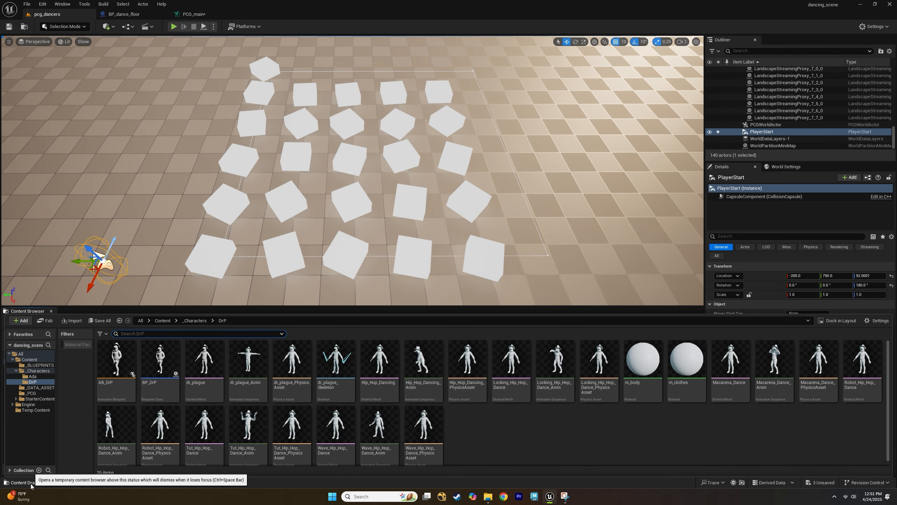
{"action": "left_click", "coordinate": [31, 486]}
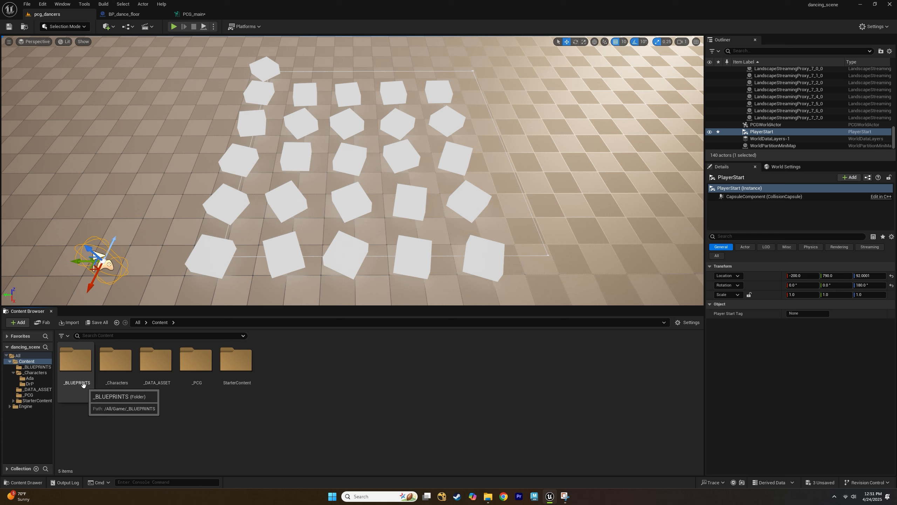
{"action": "double_click", "coordinate": [155, 379]}
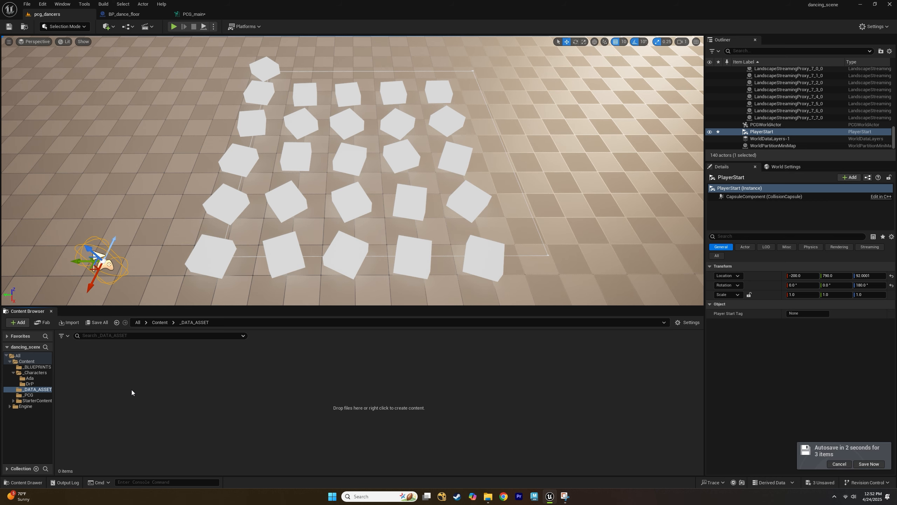
{"action": "right_click", "coordinate": [132, 389]}
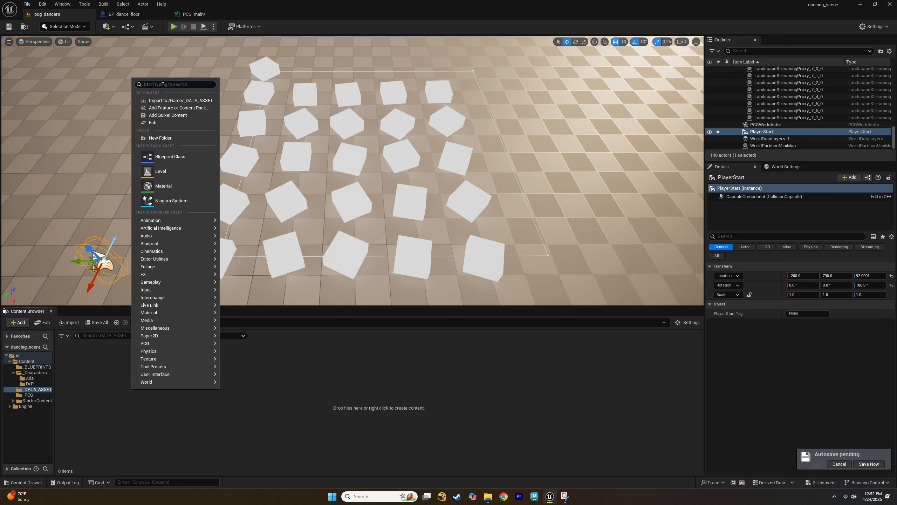
{"action": "type", "text": "stu"}
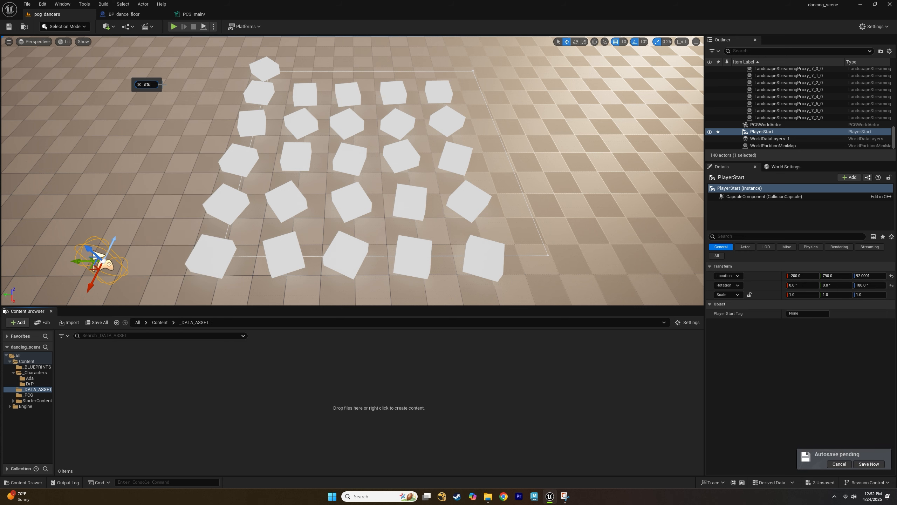
{"action": "key", "text": "BackSpace"}
{"action": "type", "text": "ruc"}
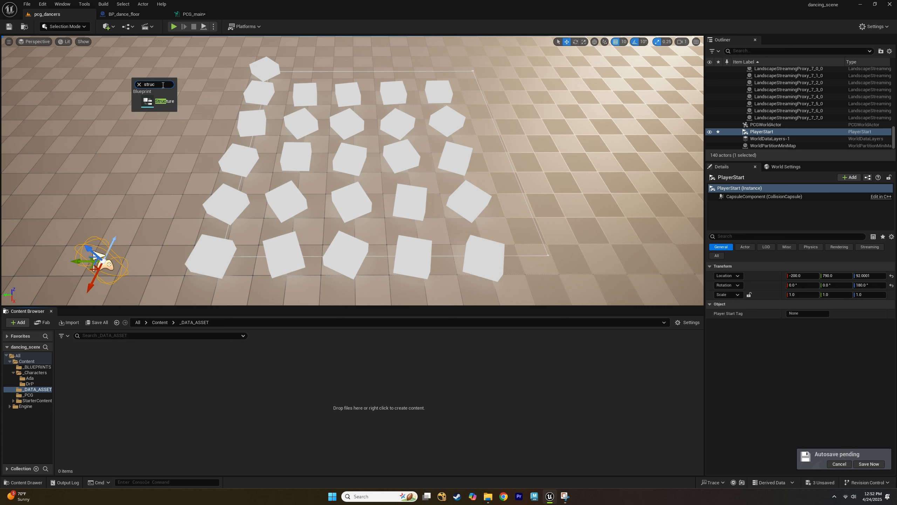
{"action": "left_click", "coordinate": [171, 101]}
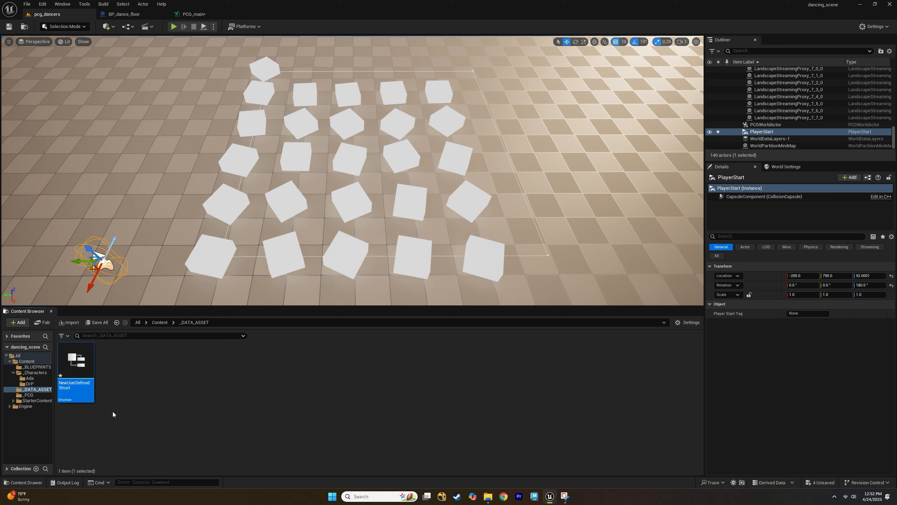
{"action": "left_click", "coordinate": [87, 393]}
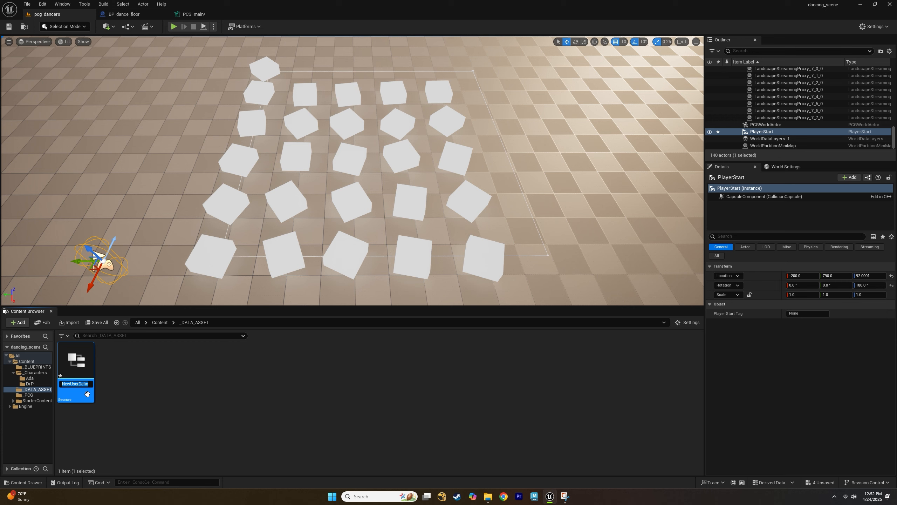
{"action": "type", "text": "S_dancers"}
{"action": "key", "text": "Return"}
Open S_dancers and make its first member Actor, typed as an Actor class reference.
{"action": "double_click", "coordinate": [84, 369]}
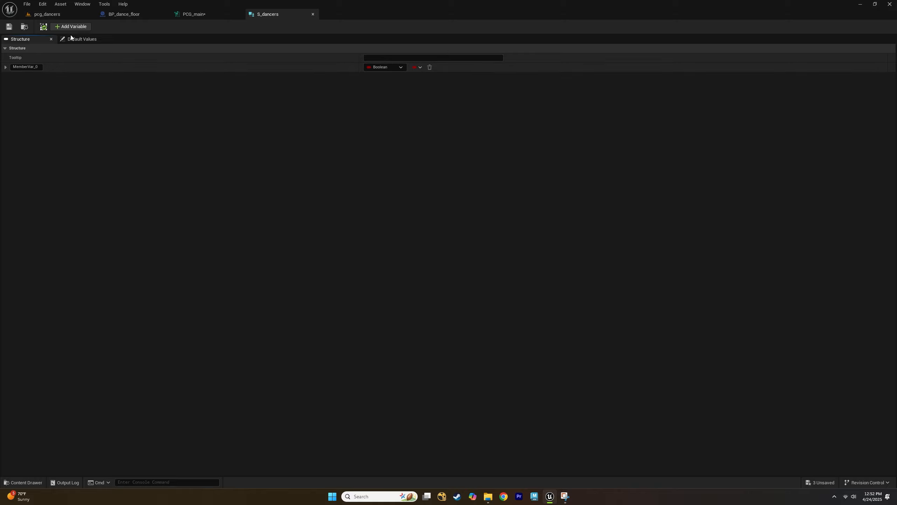
{"action": "left_click", "coordinate": [27, 67]}
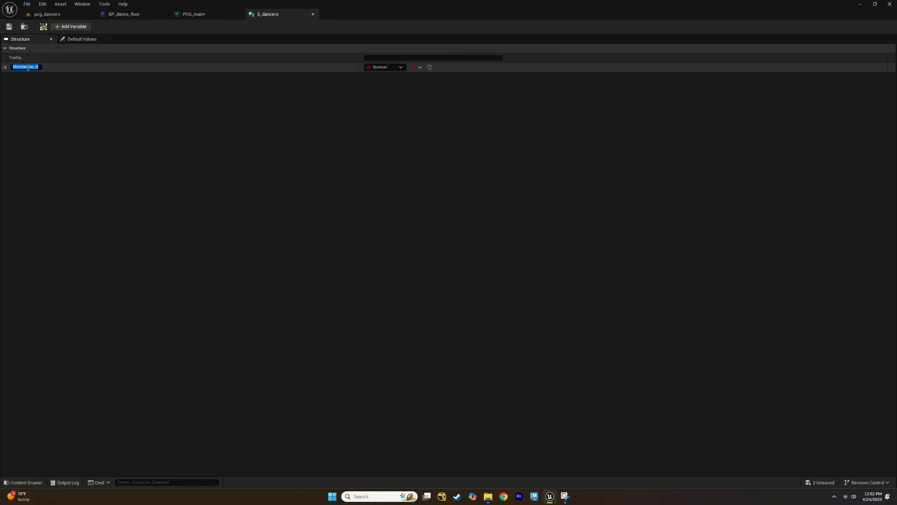
{"action": "type", "text": "D"}
{"action": "key", "text": "Return"}
{"action": "left_click", "coordinate": [392, 67]}
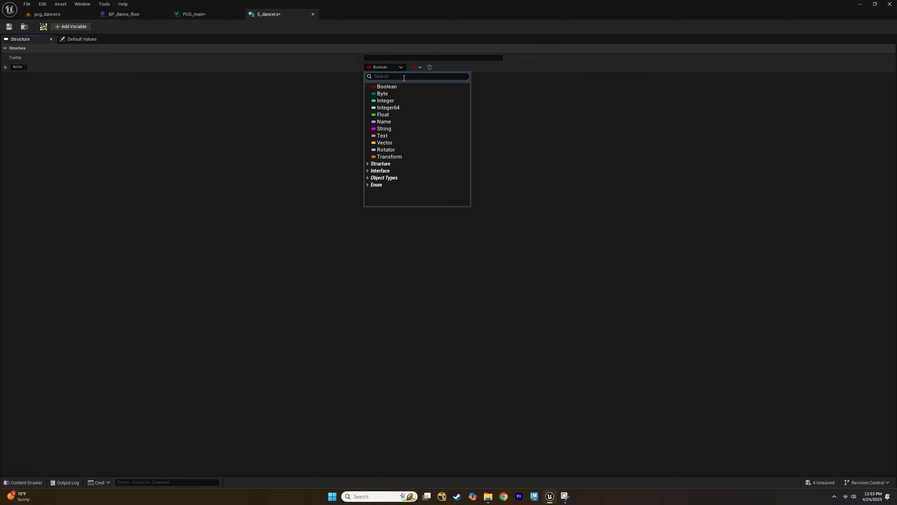
{"action": "type", "text": "actor"}
{"action": "mouse_move", "coordinate": [435, 150]}
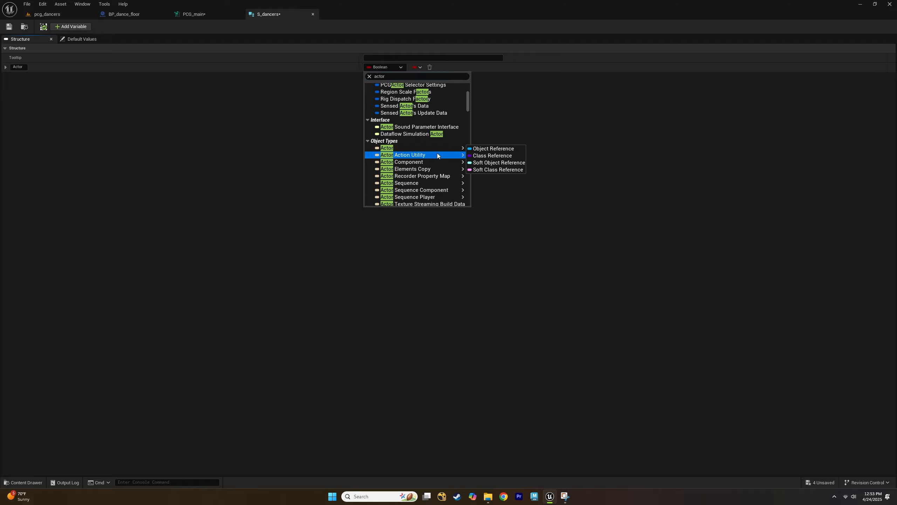
{"action": "left_click", "coordinate": [497, 156]}
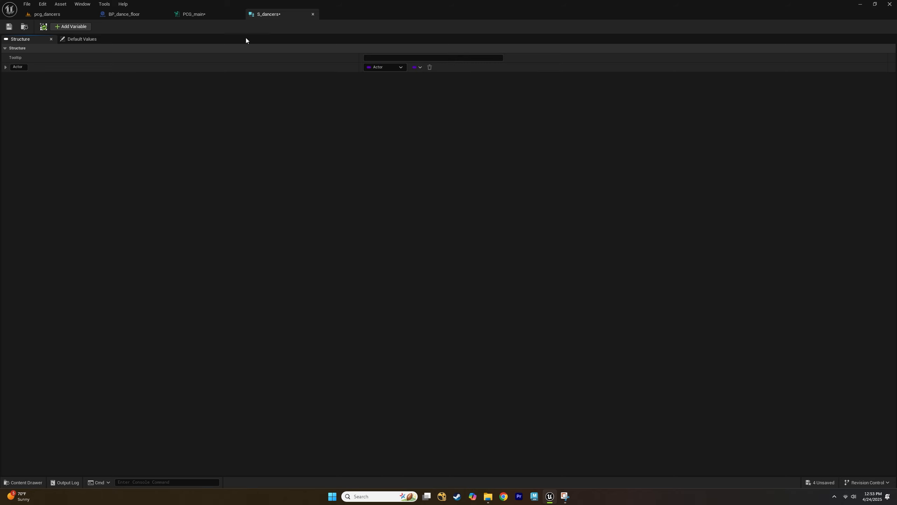
Browse the Ada character folder's assets in the Content Browser.
{"action": "left_click", "coordinate": [71, 12]}
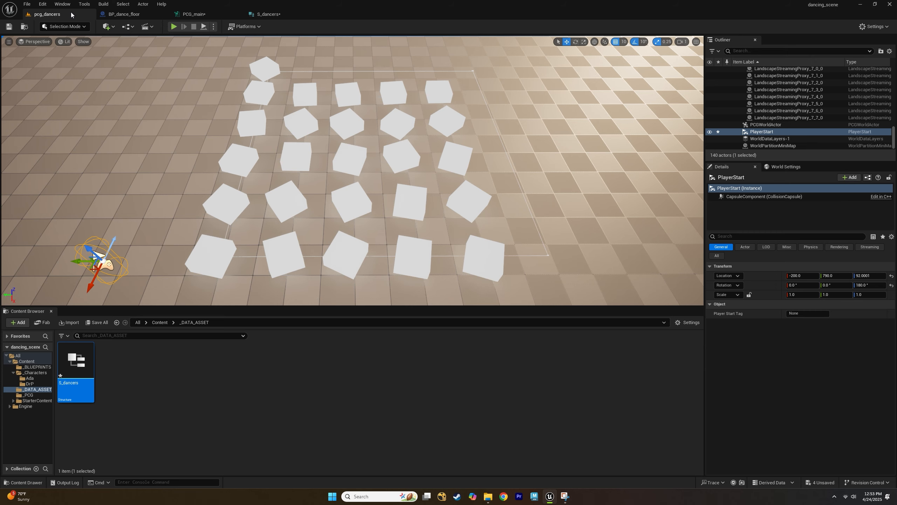
{"action": "left_click", "coordinate": [35, 372]}
{"action": "left_click", "coordinate": [90, 367]}
{"action": "double_click", "coordinate": [89, 368]}
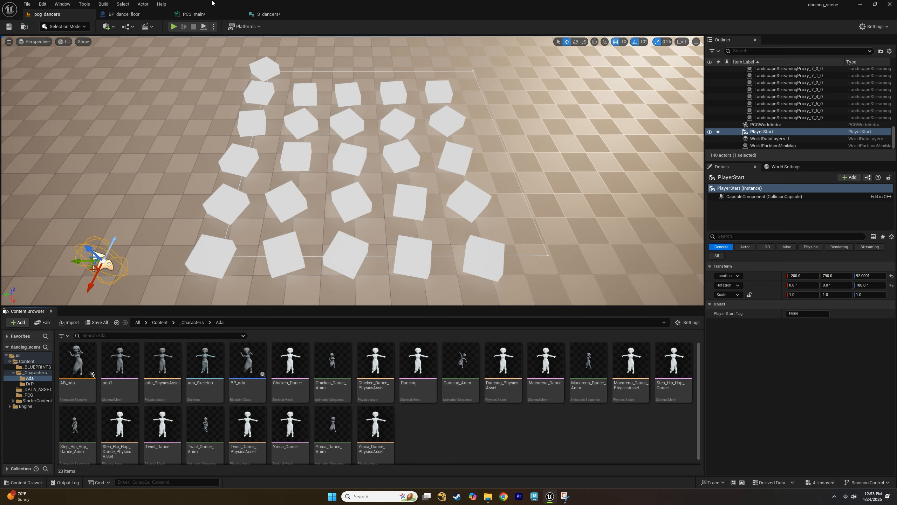
{"action": "left_click", "coordinate": [271, 16]}
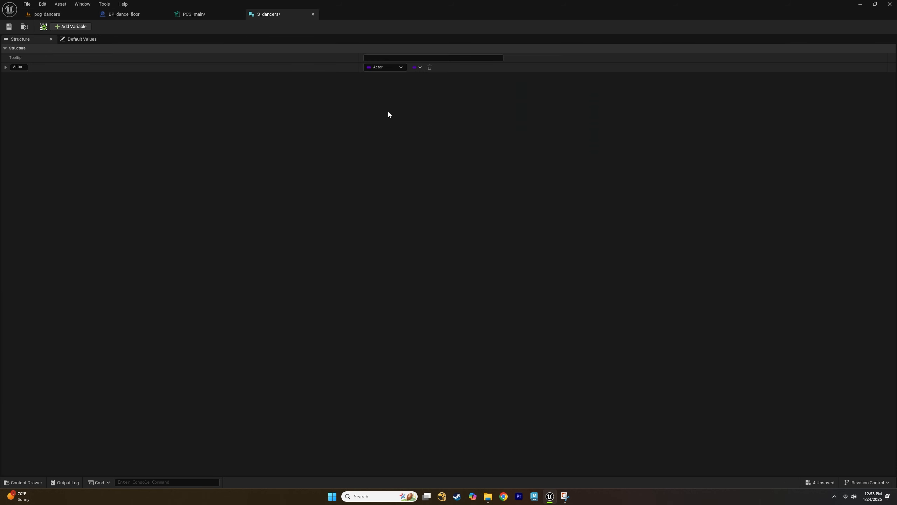
{"action": "left_click", "coordinate": [376, 69]}
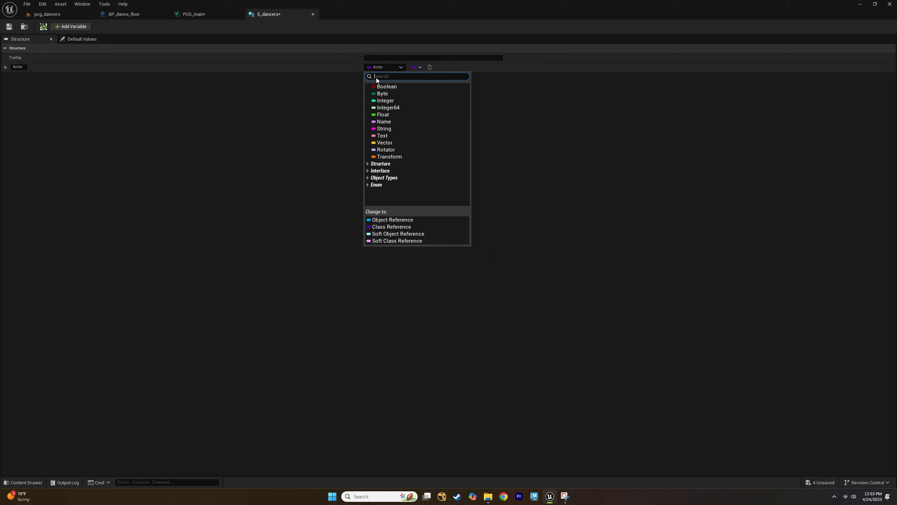
{"action": "left_click", "coordinate": [112, 84]}
Rename the structure's first member to Dancer.
{"action": "double_click", "coordinate": [20, 68]}
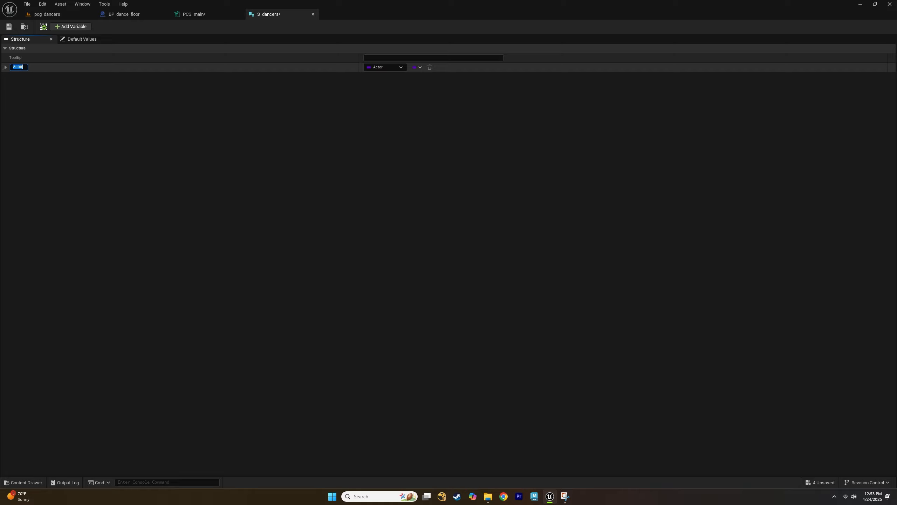
{"action": "type", "text": "Dancer"}
{"action": "key", "text": "Return"}
Add a second structure member named Weight and set its type to Integer.
{"action": "left_click", "coordinate": [70, 26]}
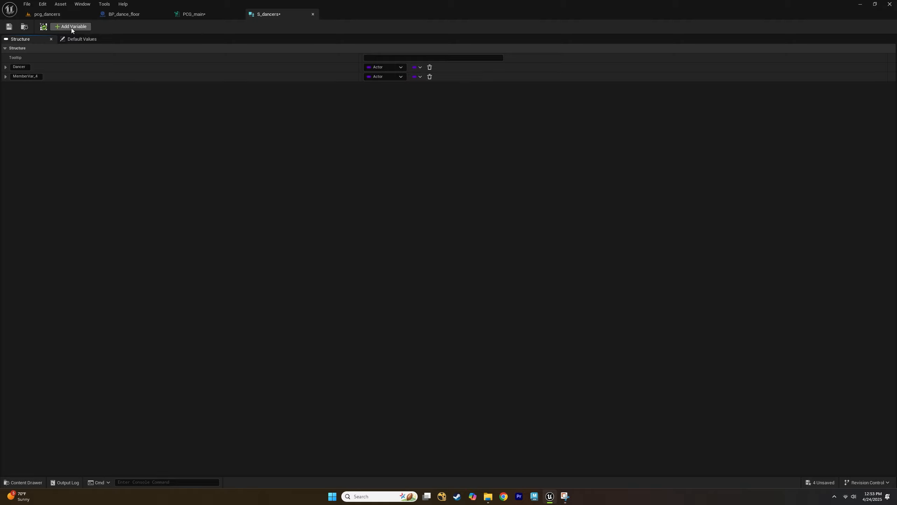
{"action": "left_click", "coordinate": [31, 76]}
{"action": "type", "text": "W"}
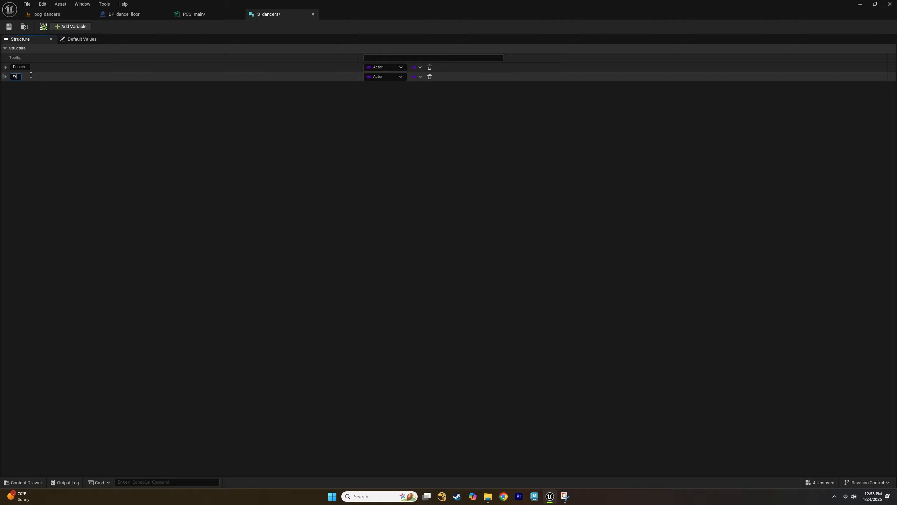
{"action": "type", "text": "eight"}
{"action": "key", "text": "Return"}
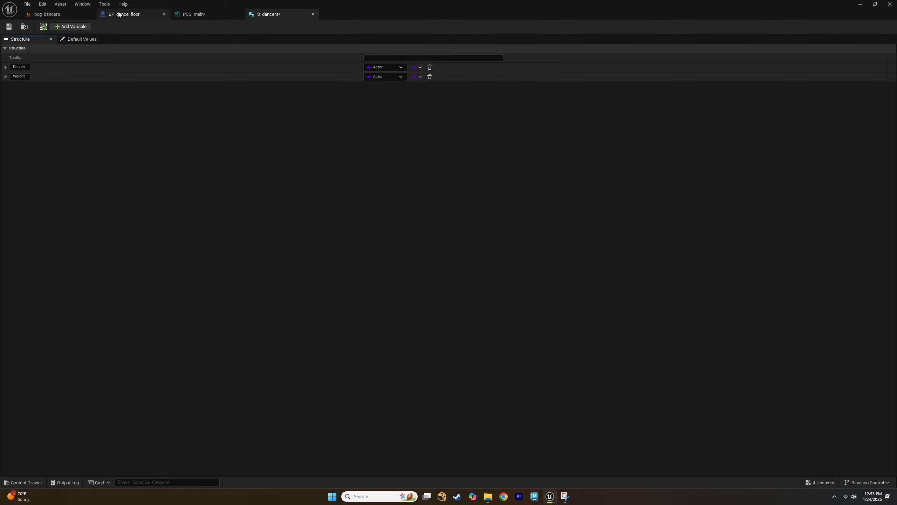
{"action": "left_click", "coordinate": [394, 77]}
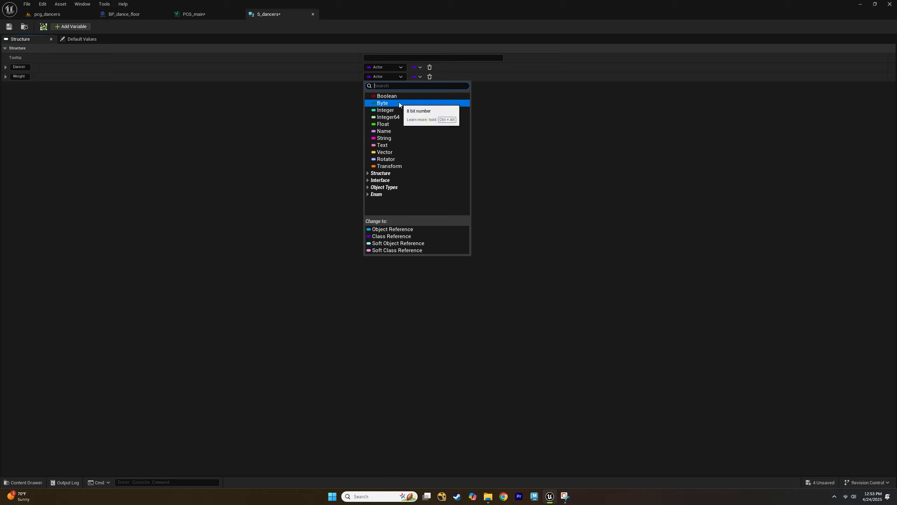
{"action": "left_click", "coordinate": [403, 111]}
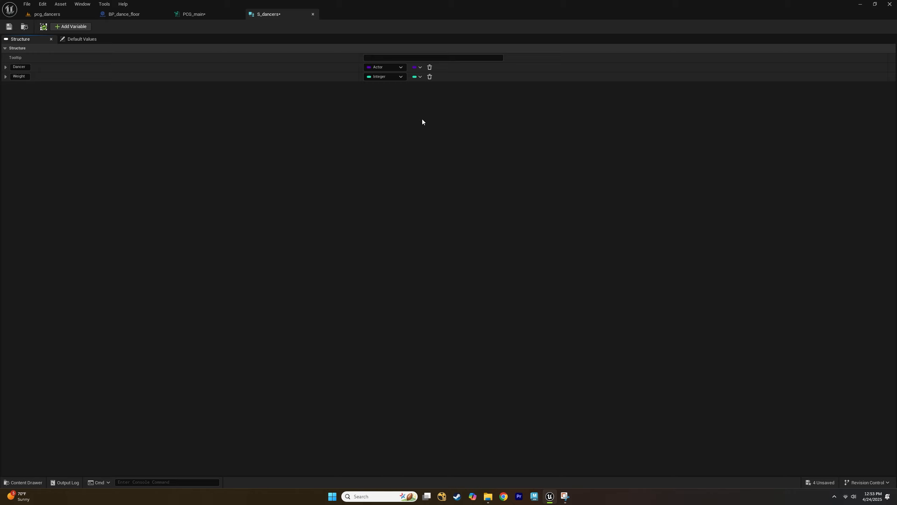
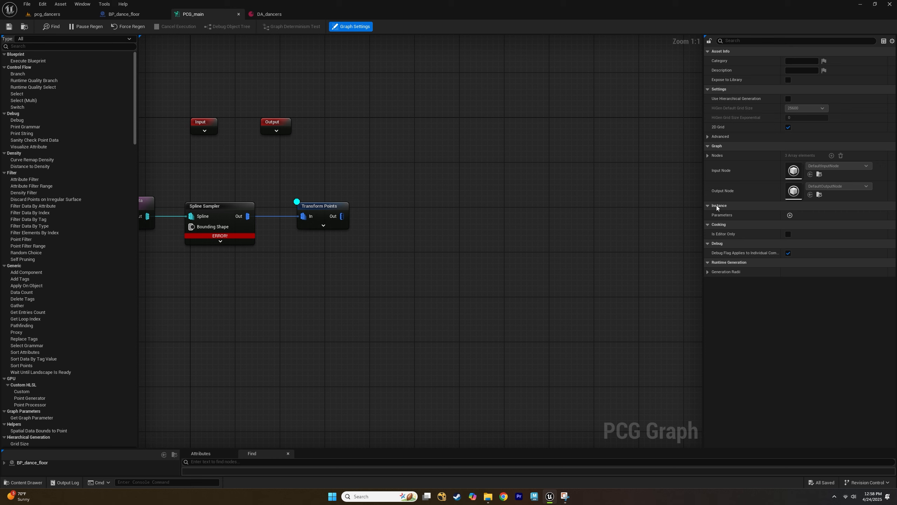
Add a graph parameter and rename it DA_dancers.
{"action": "left_click", "coordinate": [791, 215]}
{"action": "left_click", "coordinate": [737, 226]}
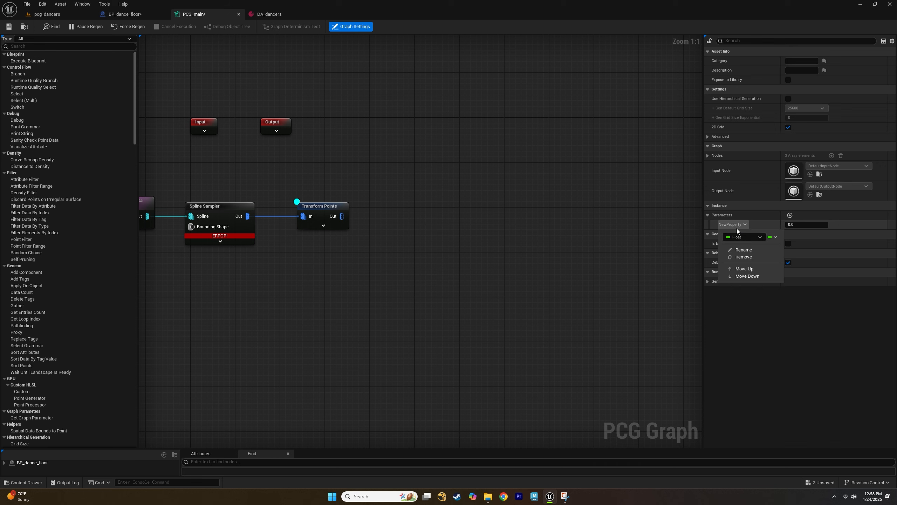
{"action": "left_click", "coordinate": [744, 249]}
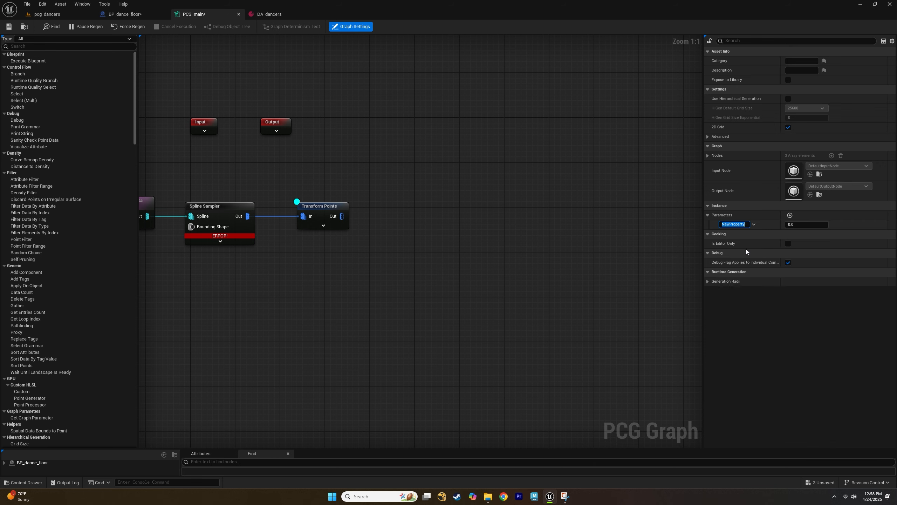
{"action": "type", "text": "DA_dancers"}
{"action": "key", "text": "Return"}
Set the DA_dancers parameter's type to a PDA Dancer Temp object reference.
{"action": "left_click", "coordinate": [742, 225]}
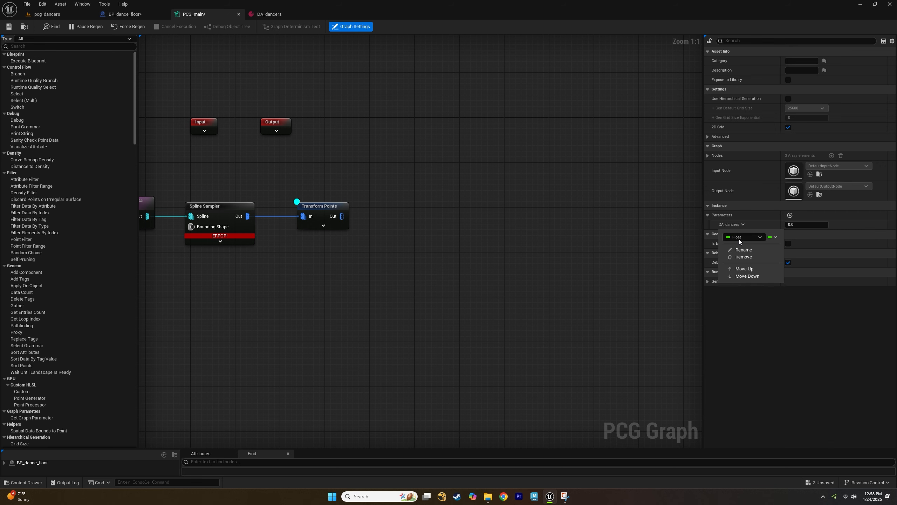
{"action": "left_click", "coordinate": [739, 239]}
{"action": "type", "text": "da"}
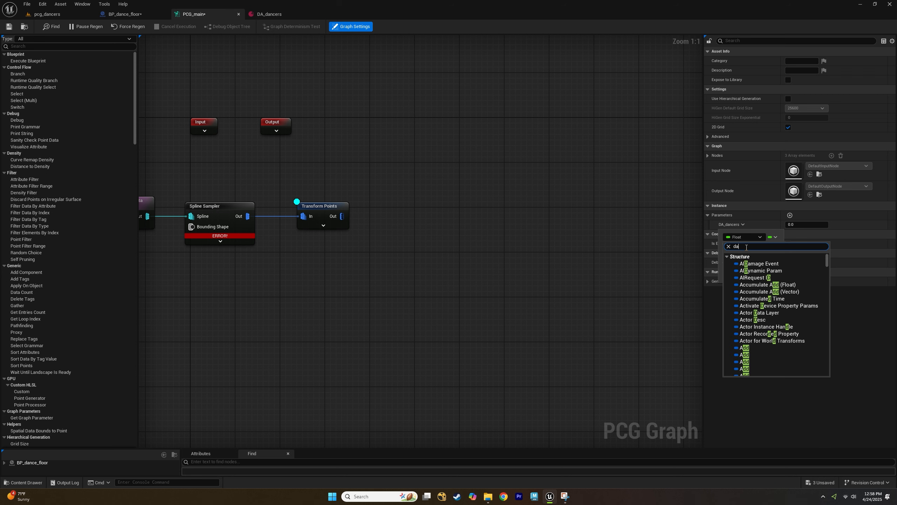
{"action": "type", "text": "ta as"}
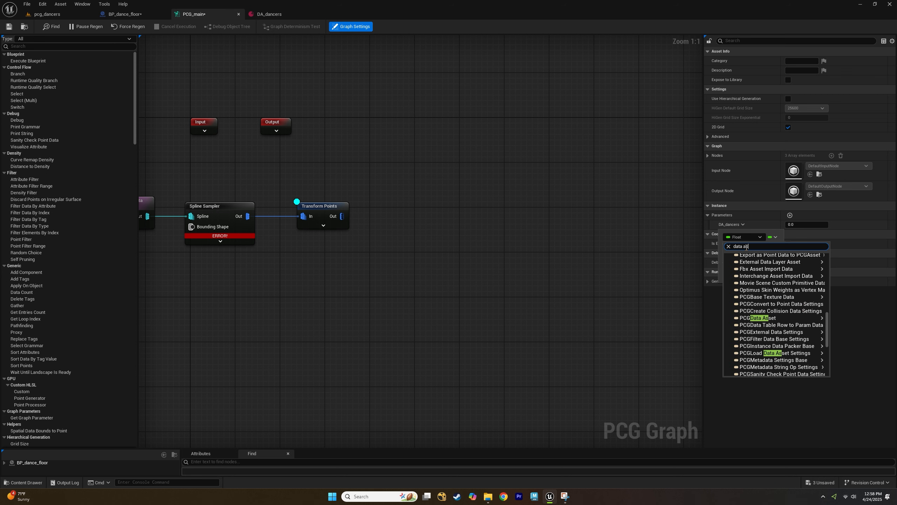
{"action": "key", "text": "BackSpace"}
{"action": "key", "text": "BackSpace"}
{"action": "key", "text": "BackSpace"}
{"action": "key", "text": "BackSpace"}
{"action": "key", "text": "BackSpace"}
{"action": "key", "text": "BackSpace"}
{"action": "key", "text": "BackSpace"}
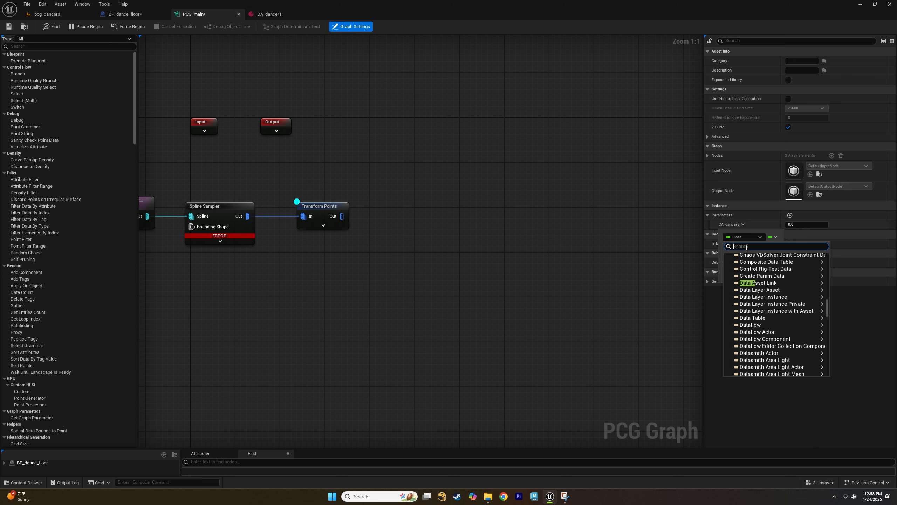
{"action": "type", "text": "PDA"}
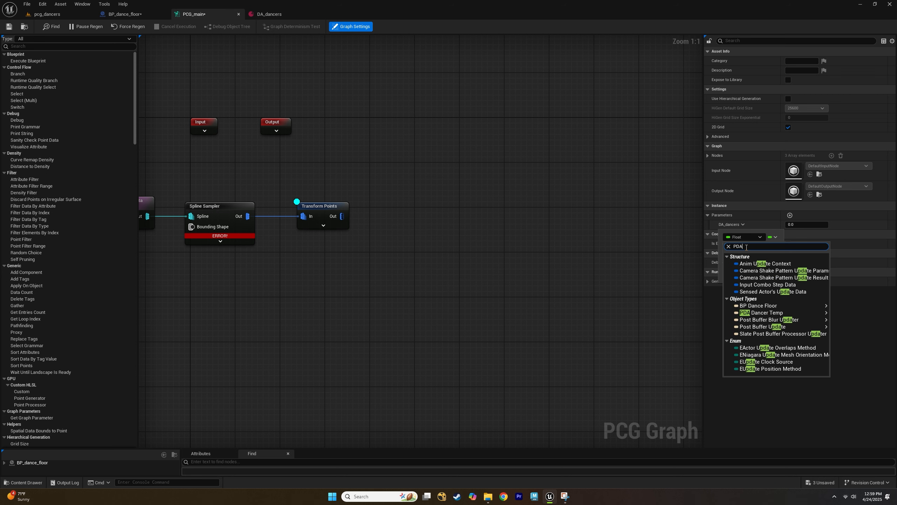
{"action": "left_click", "coordinate": [826, 313]}
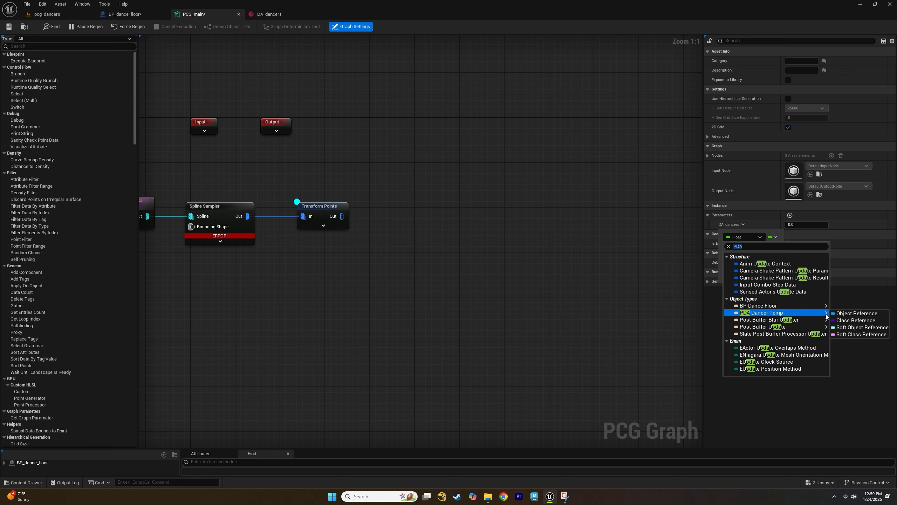
{"action": "left_click", "coordinate": [855, 313]}
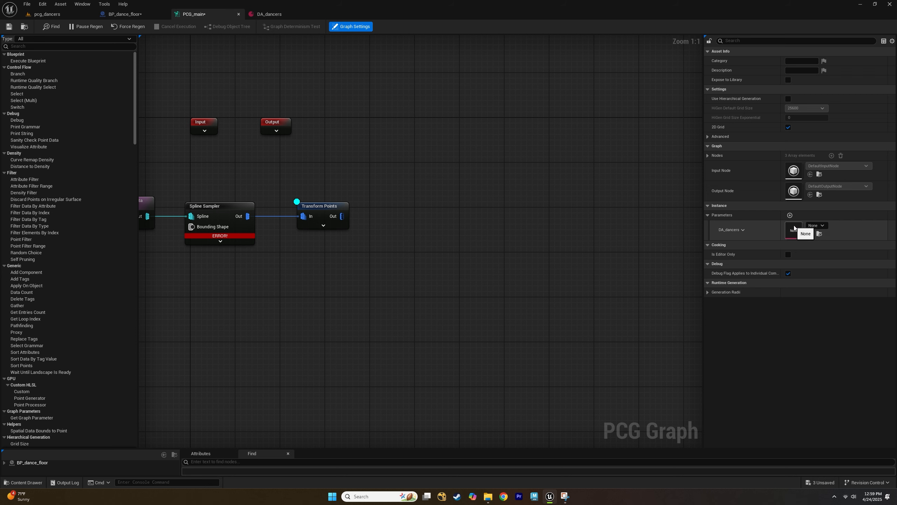
Assign the DA_dancers data asset from the DATA_ASSET folder as the parameter's value.
{"action": "left_click", "coordinate": [28, 482]}
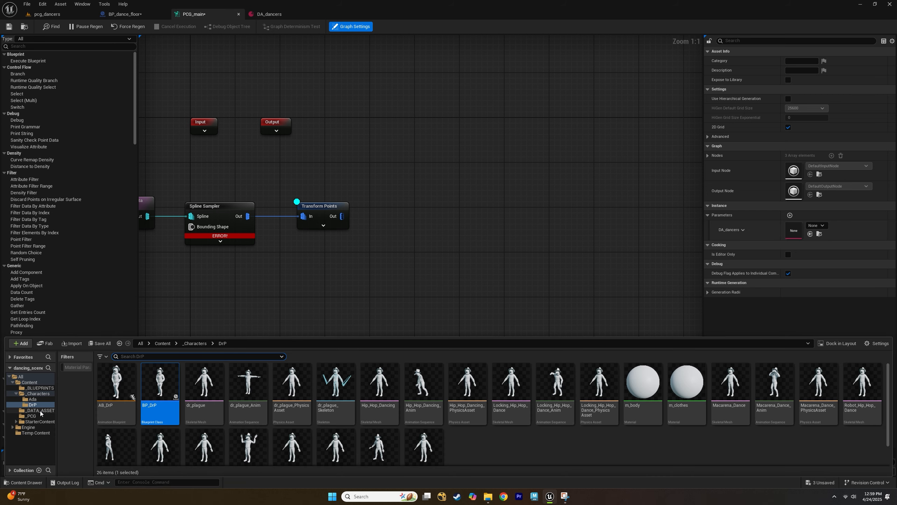
{"action": "left_click", "coordinate": [39, 409]}
{"action": "left_click_drag", "start_coordinate": [255, 403], "coordinate": [809, 229]}
{"action": "left_click", "coordinate": [820, 227]}
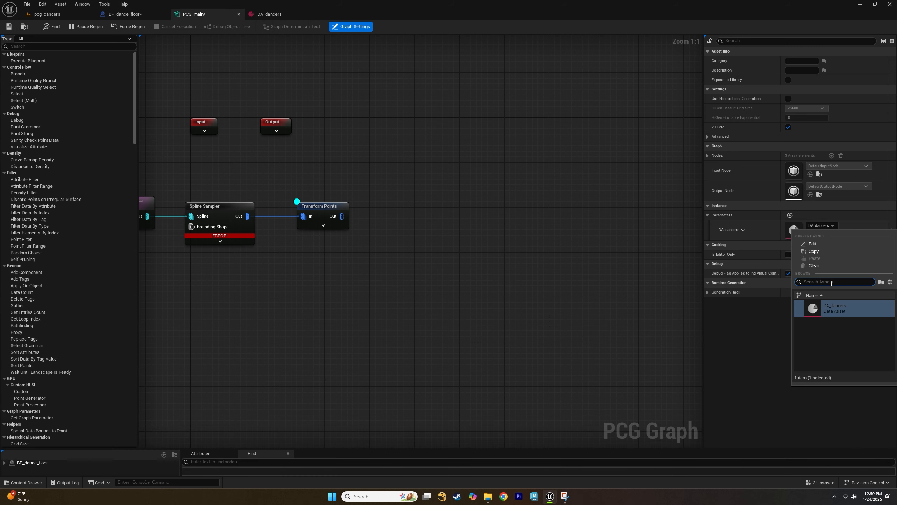
{"action": "left_click", "coordinate": [832, 226]}
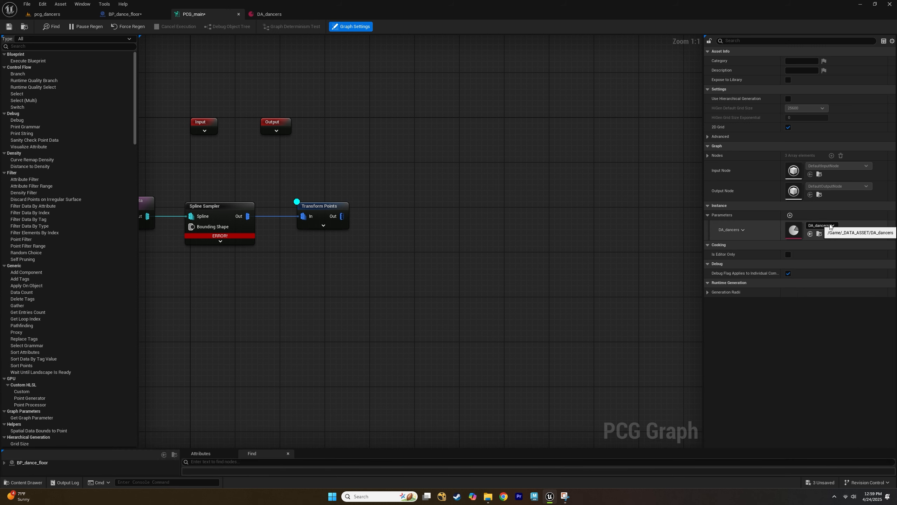
{"action": "left_click", "coordinate": [832, 226]}
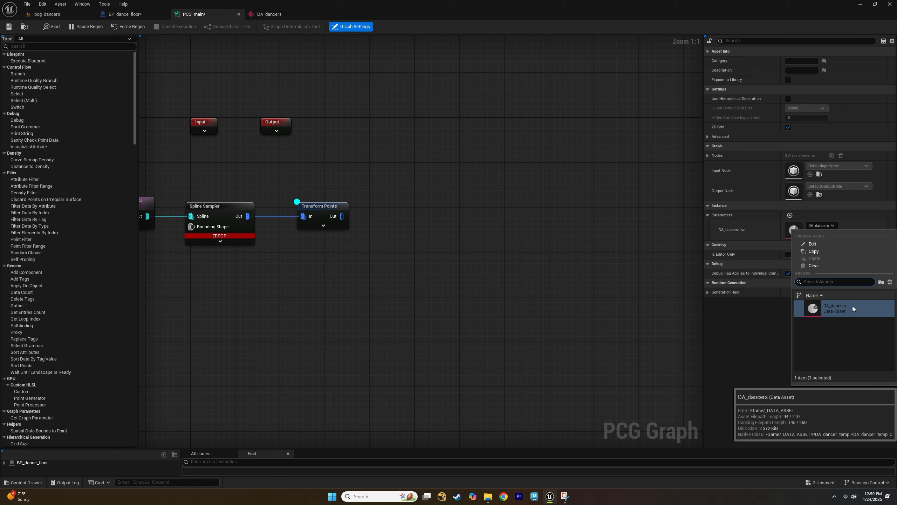
{"action": "left_click", "coordinate": [385, 292]}
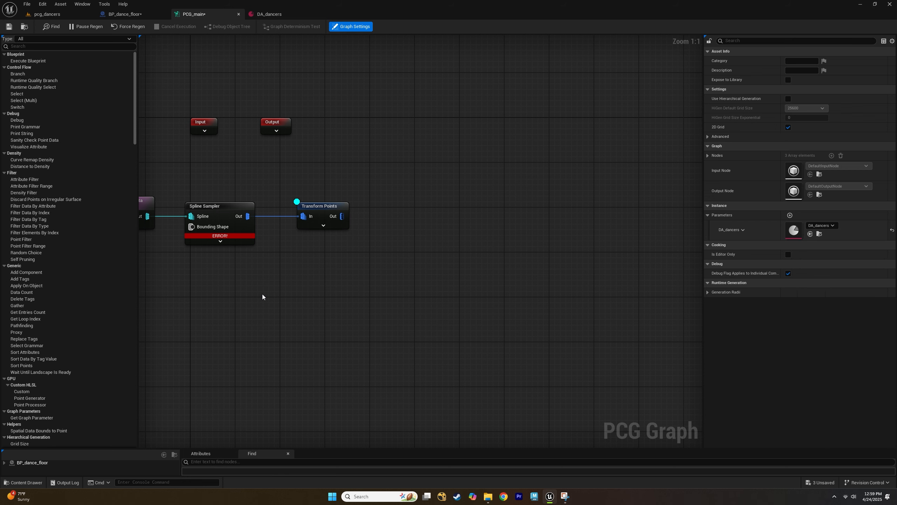
Add a getter node for the DA Dancers parameter below the Transform Points node.
{"action": "right_click_drag", "start_coordinate": [334, 265], "coordinate": [274, 275]}
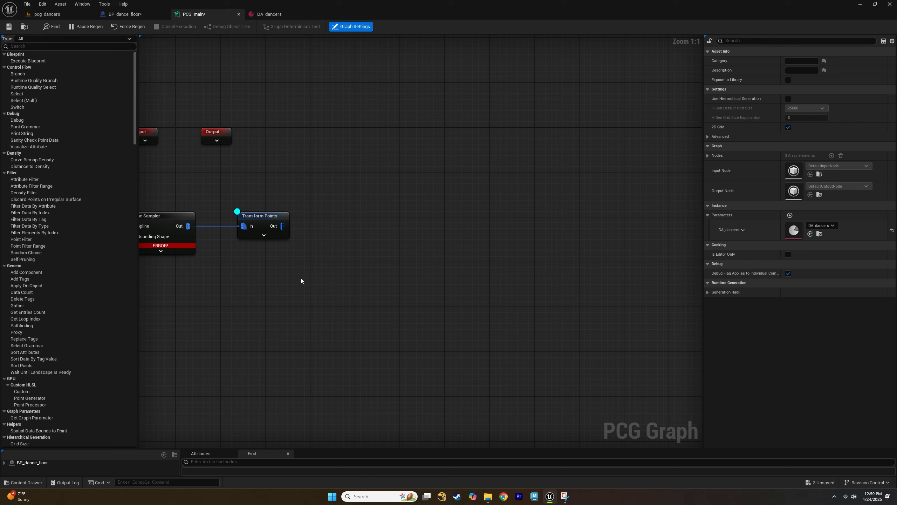
{"action": "right_click", "coordinate": [301, 275]}
{"action": "left_click", "coordinate": [289, 275]}
{"action": "right_click", "coordinate": [296, 266]}
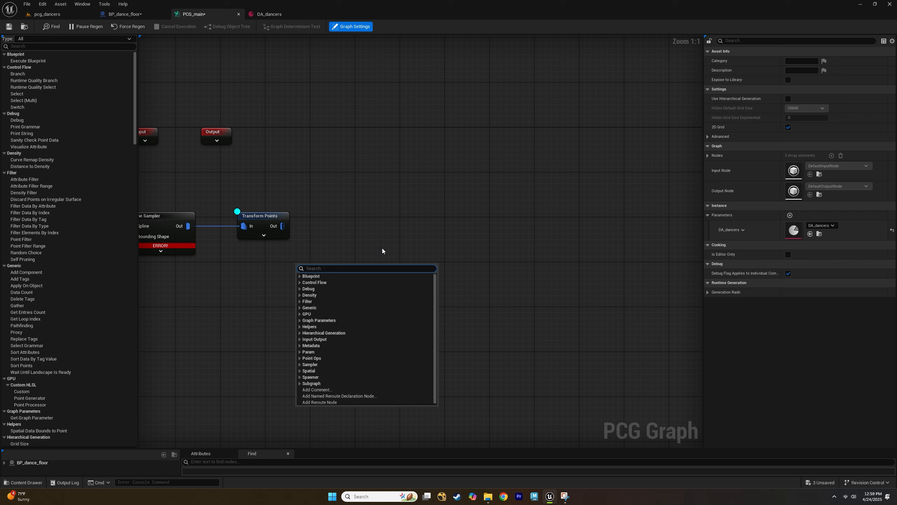
{"action": "type", "text": "get"}
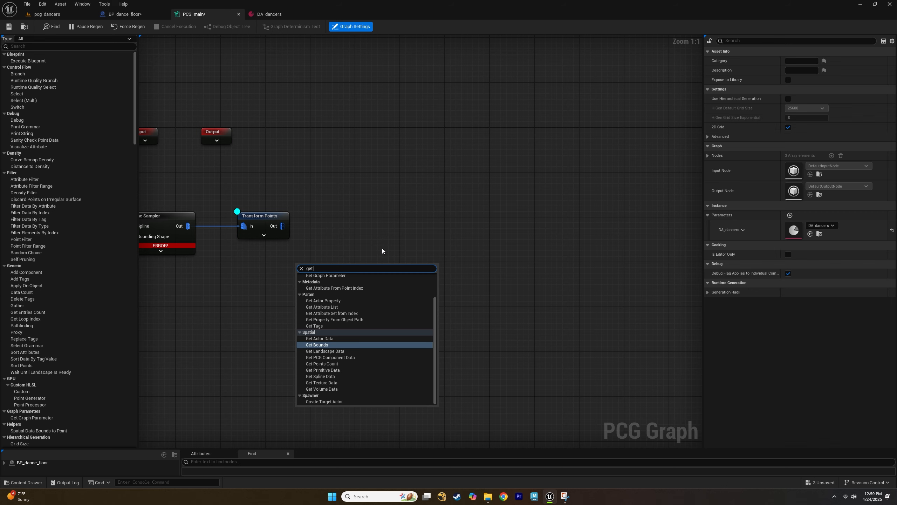
{"action": "type", "text": " da"}
{"action": "key", "text": "Return"}
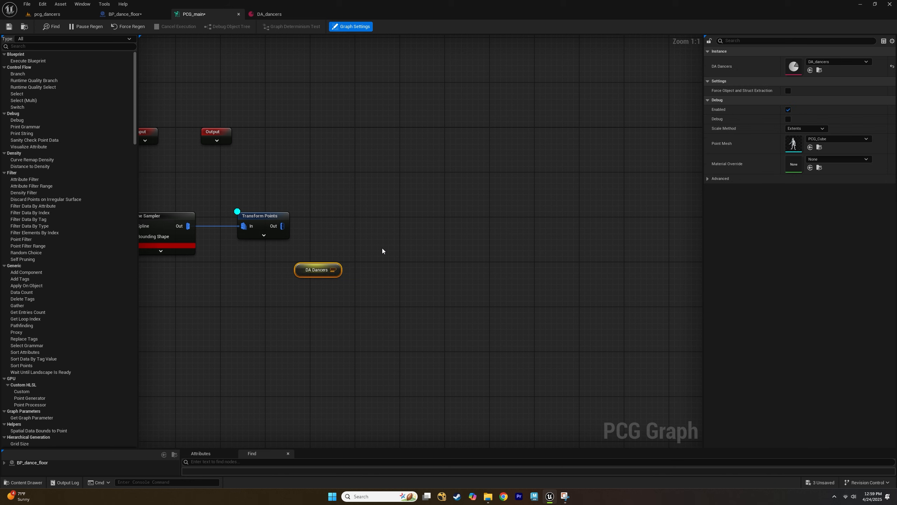
{"action": "left_click_drag", "start_coordinate": [295, 272], "coordinate": [243, 282]}
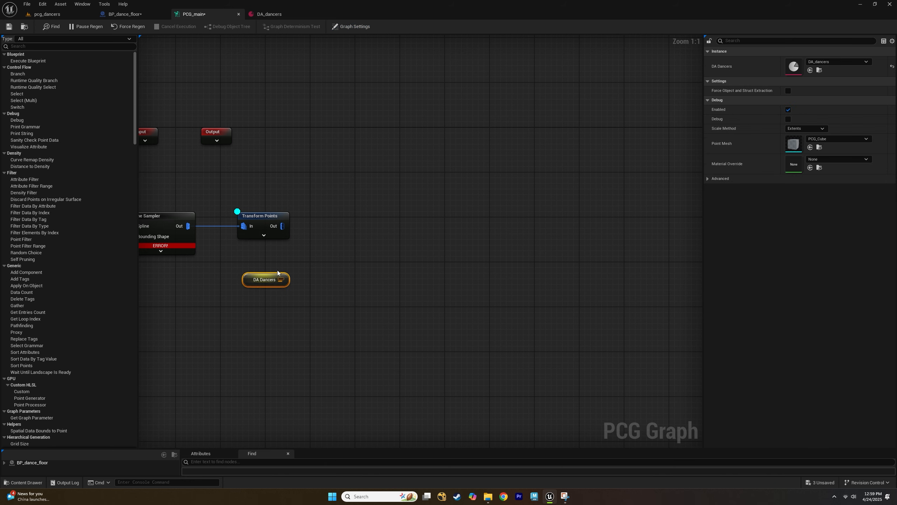
{"action": "mouse_move", "coordinate": [247, 279]}
{"action": "left_mouse_down"}
{"action": "mouse_move", "coordinate": [235, 276]}
{"action": "mouse_move", "coordinate": [248, 276]}
{"action": "left_mouse_up"}
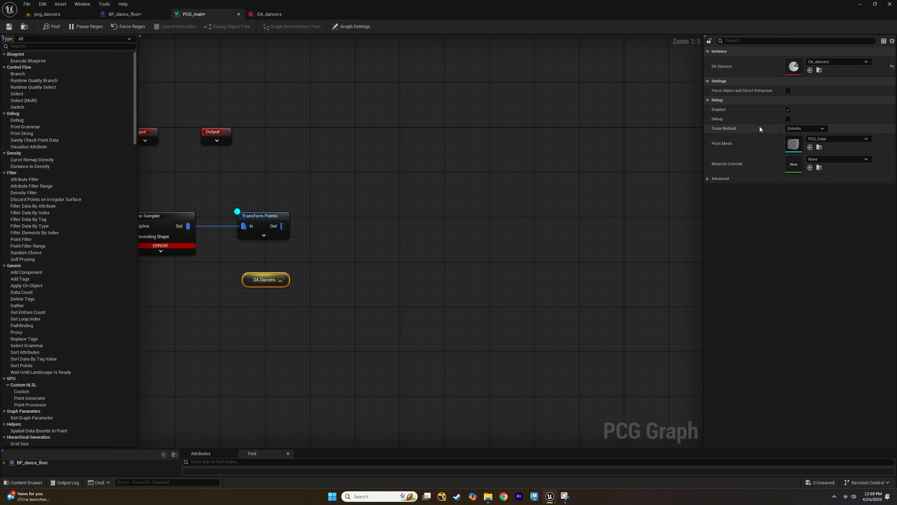
{"action": "left_click", "coordinate": [326, 226]}
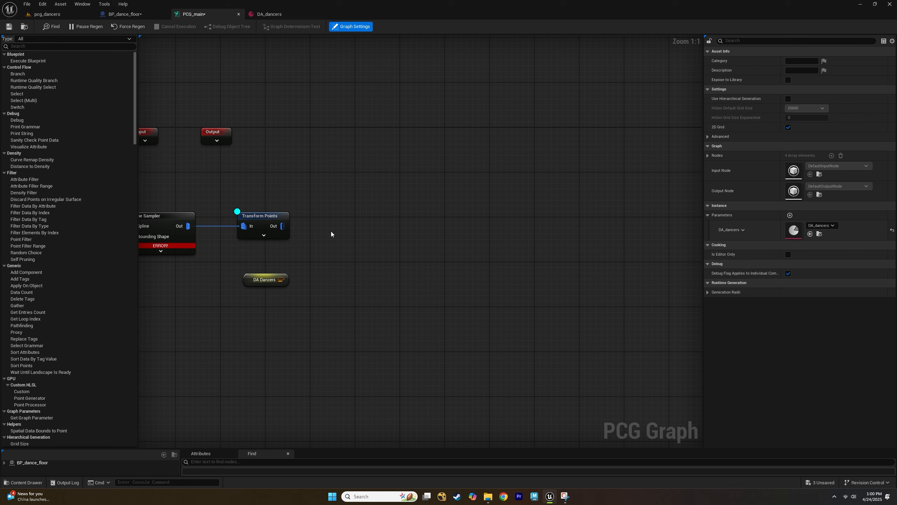
Create a new PCG Graph asset in the _PCG folder named PCG_match.
{"action": "left_click", "coordinate": [34, 479]}
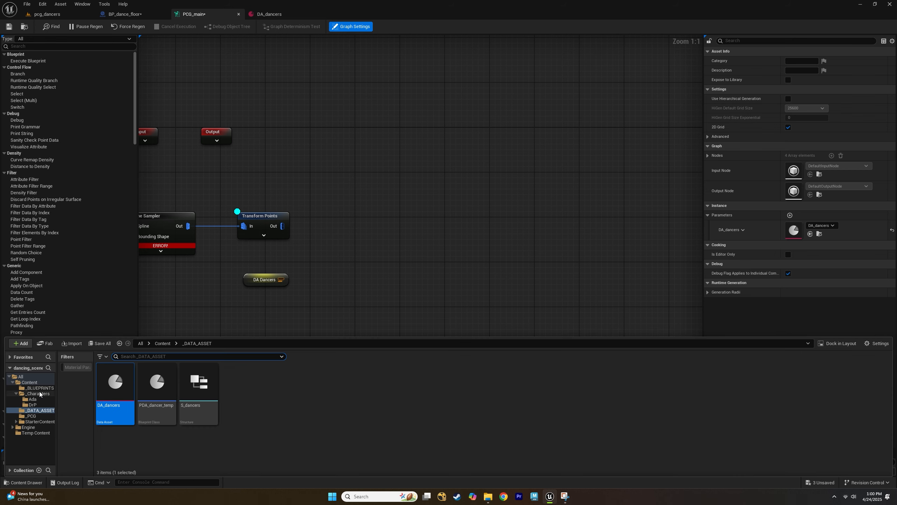
{"action": "left_click", "coordinate": [39, 416]}
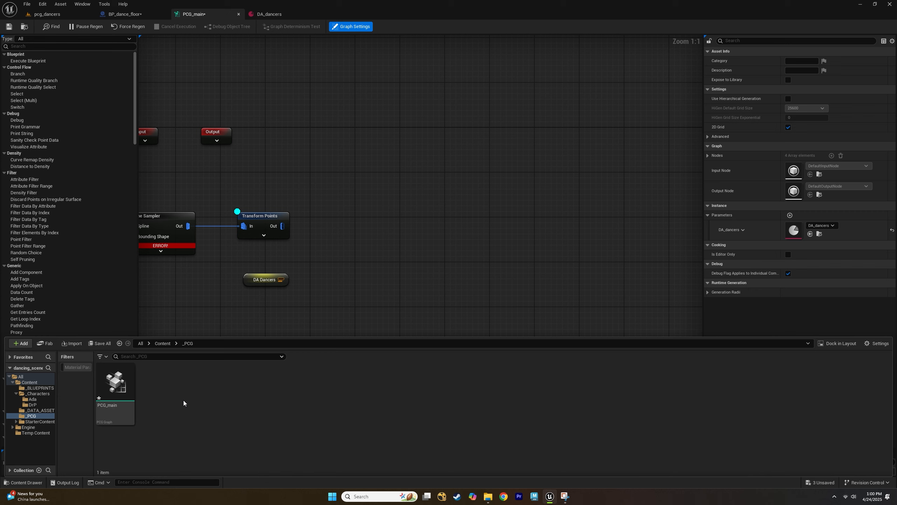
{"action": "right_click", "coordinate": [184, 400]}
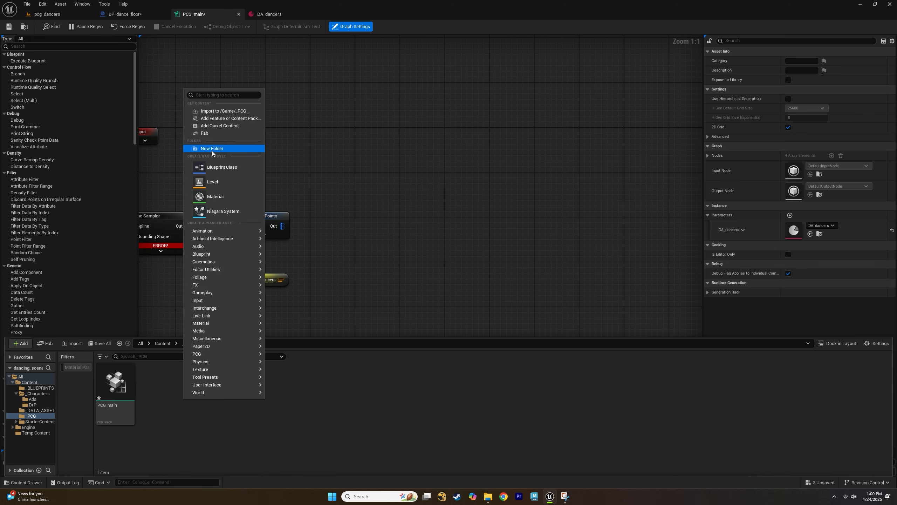
{"action": "type", "text": "pcg"}
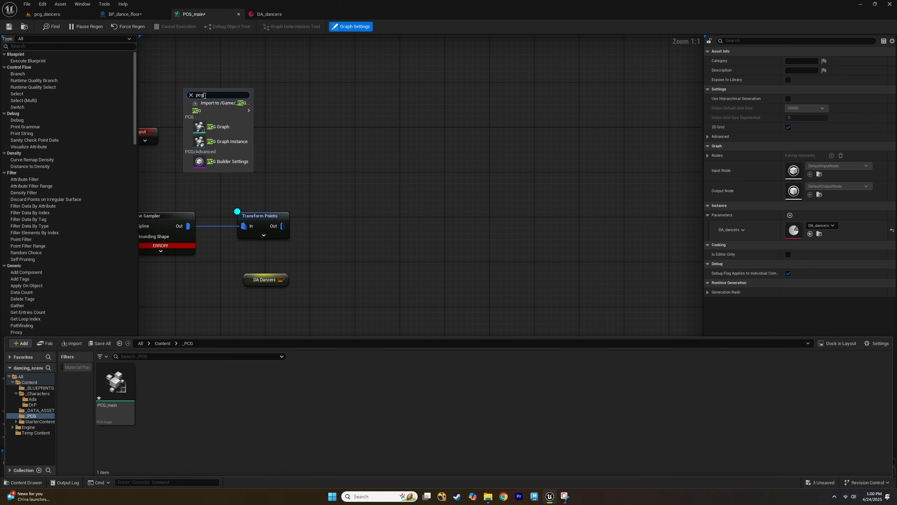
{"action": "left_click", "coordinate": [229, 127]}
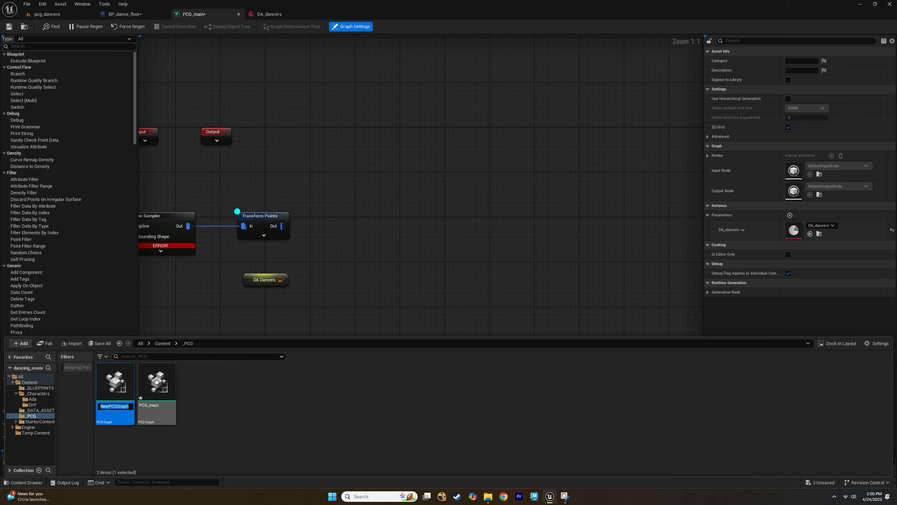
{"action": "type", "text": "PCG_match"}
{"action": "key", "text": "Return"}
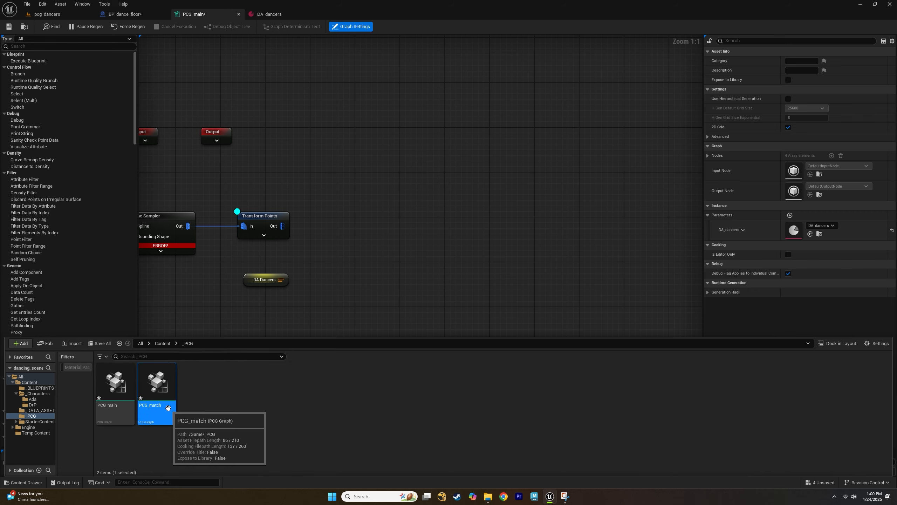
Open PCG_match and move its Input and Output nodes farther apart.
{"action": "double_click", "coordinate": [169, 386]}
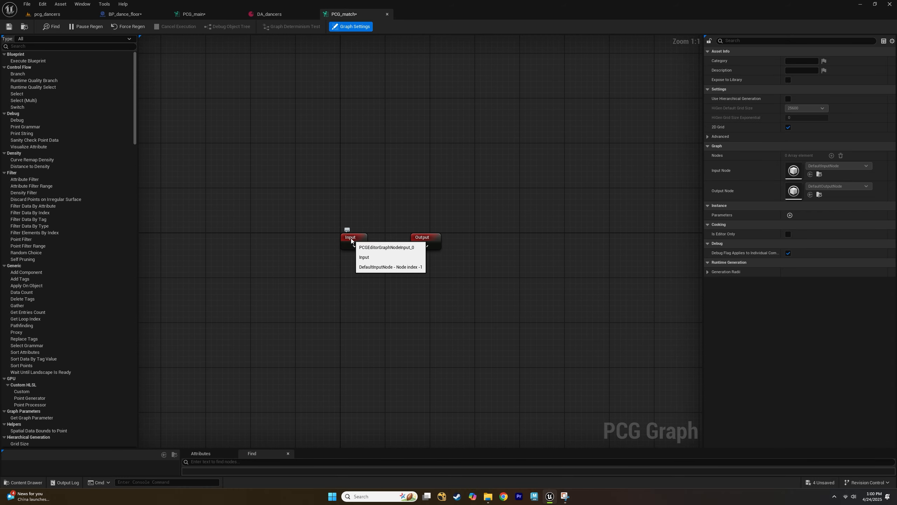
{"action": "left_click_drag", "start_coordinate": [351, 239], "coordinate": [177, 234]}
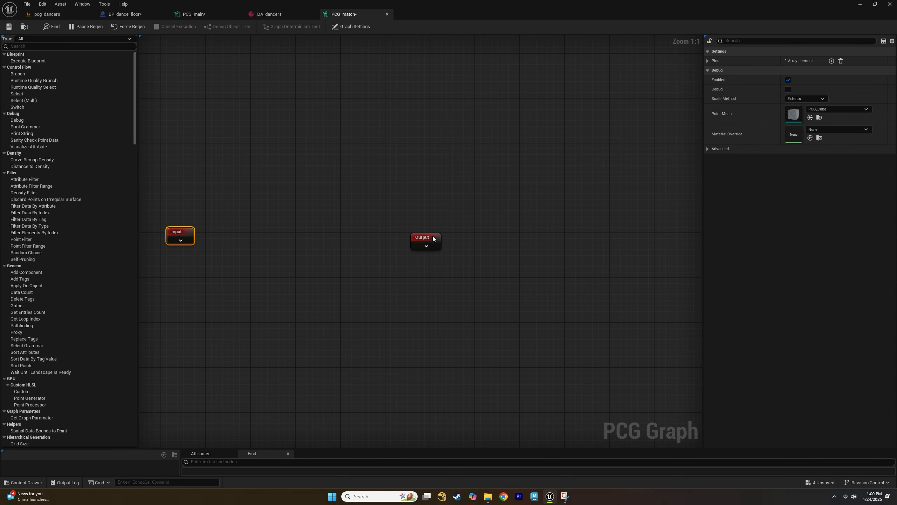
{"action": "left_click_drag", "start_coordinate": [434, 238], "coordinate": [549, 234]}
{"action": "left_click", "coordinate": [271, 236]}
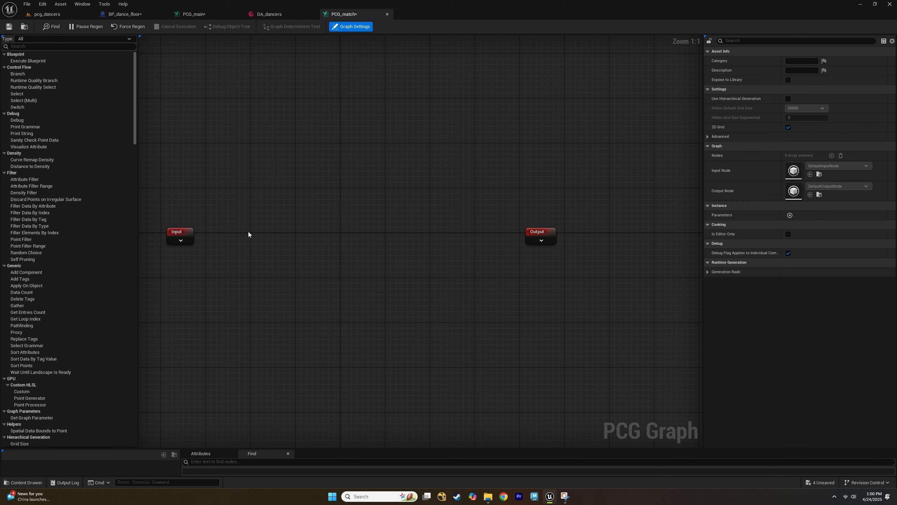
{"action": "left_click", "coordinate": [189, 232]}
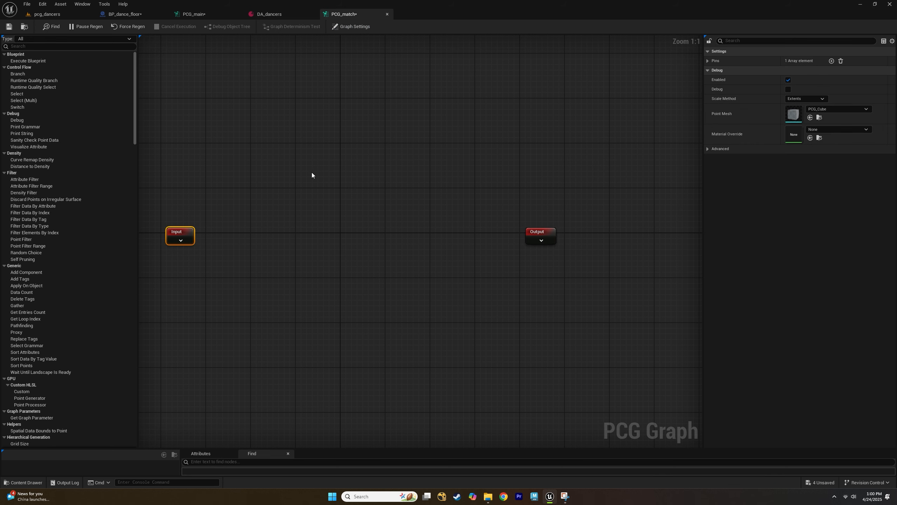
Set the Input node's In pin to accept Point data and mark its pin status as Required.
{"action": "left_click", "coordinate": [708, 63]}
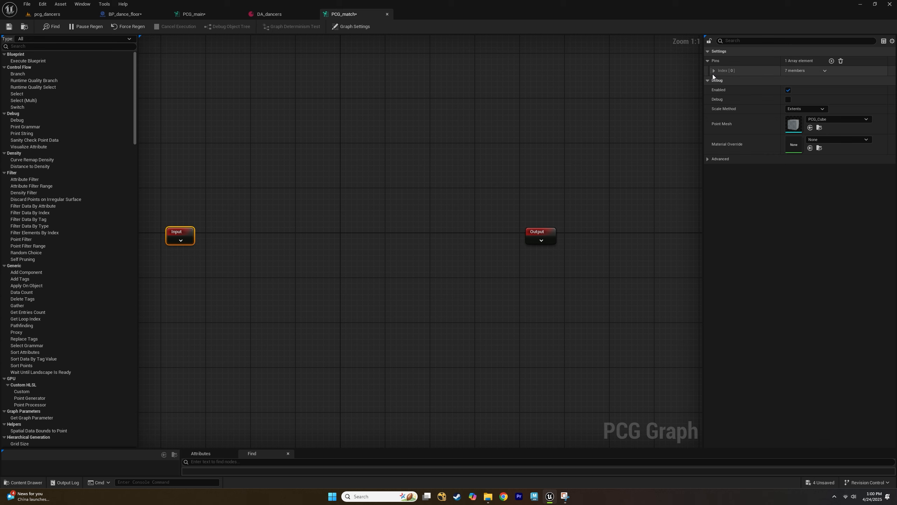
{"action": "left_click", "coordinate": [714, 71]}
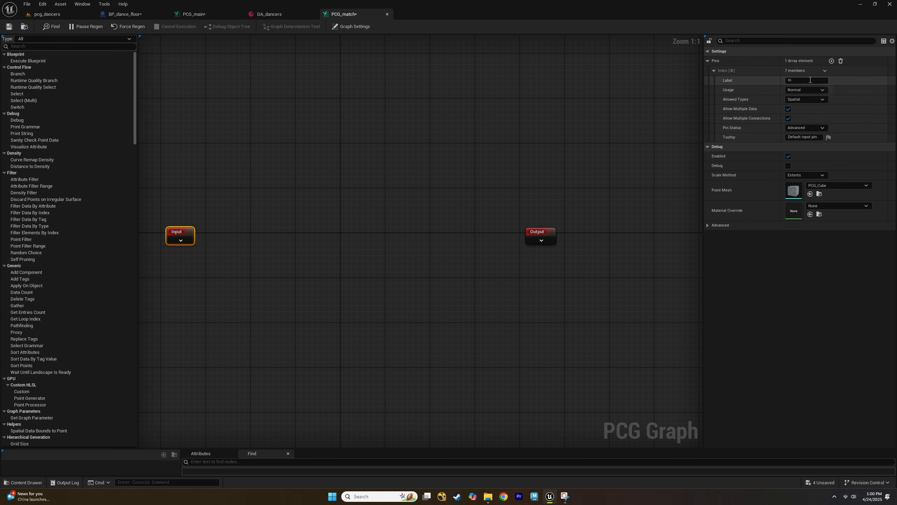
{"action": "left_click", "coordinate": [805, 100]}
{"action": "left_click", "coordinate": [805, 105]}
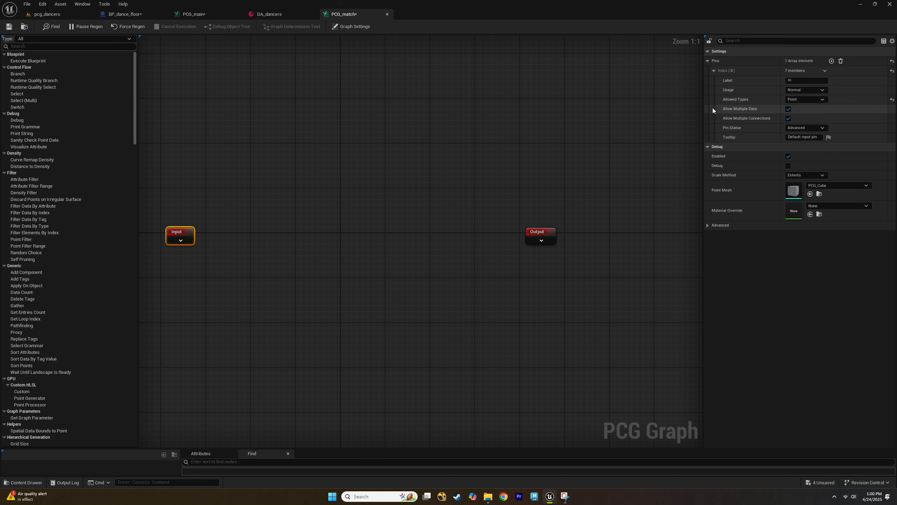
{"action": "left_click", "coordinate": [812, 128]}
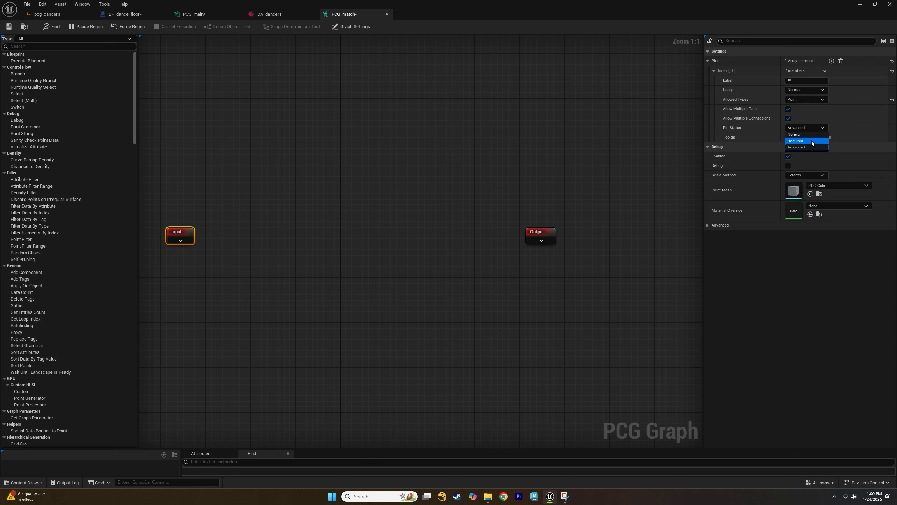
{"action": "left_click", "coordinate": [809, 141]}
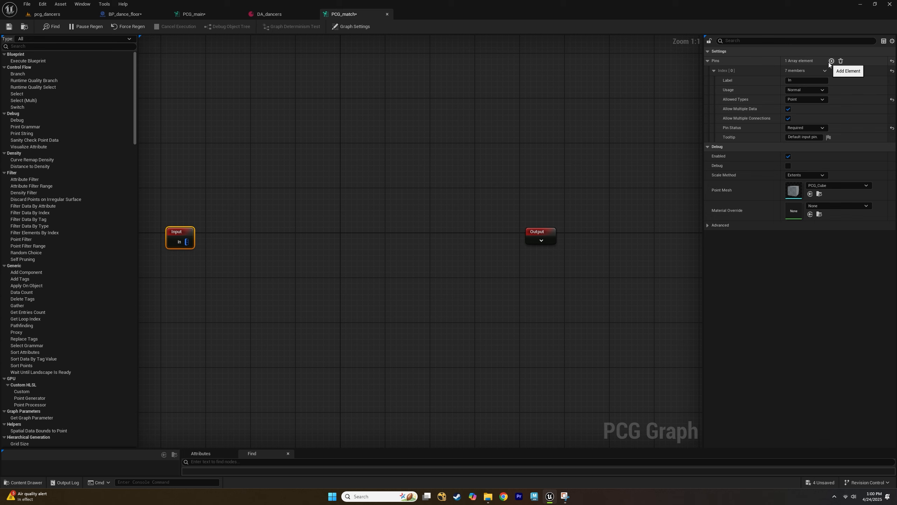
Add a second pin to the Input node and label it Data Asset.
{"action": "left_click", "coordinate": [831, 61]}
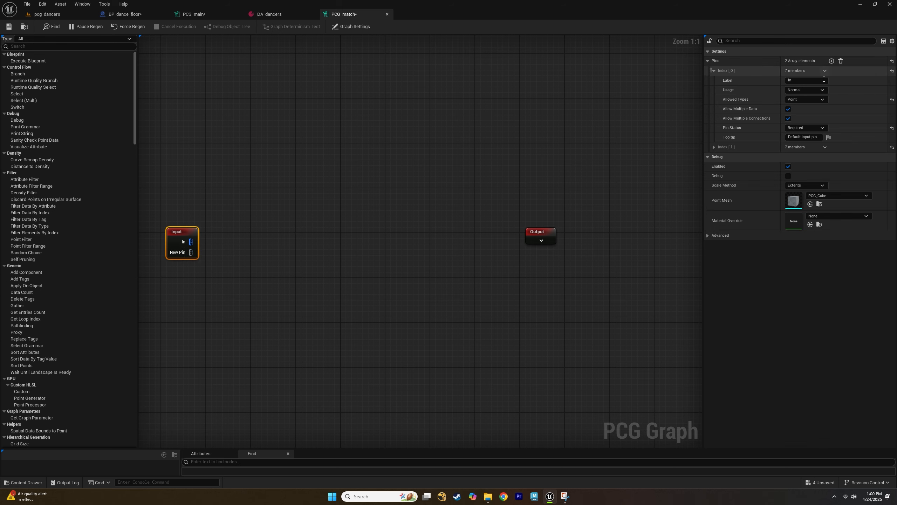
{"action": "left_click", "coordinate": [713, 147]}
{"action": "left_click", "coordinate": [804, 157]}
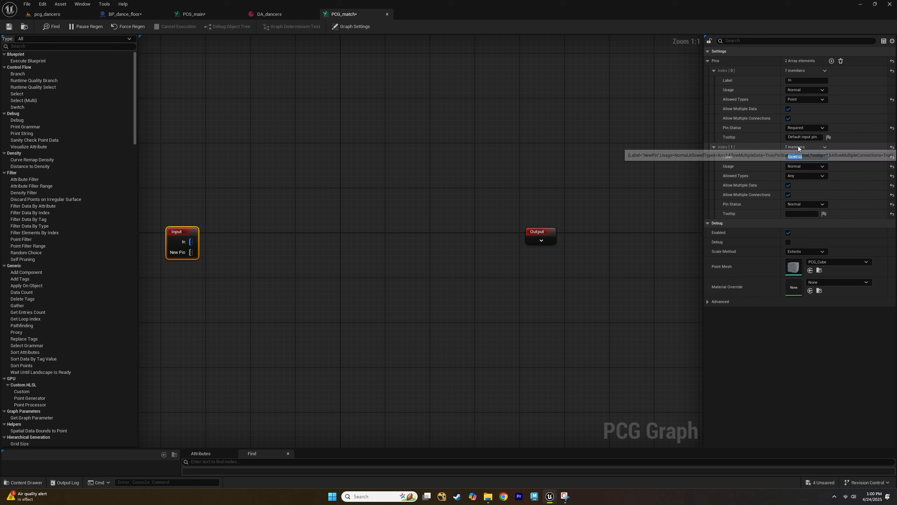
{"action": "type", "text": "Dat"}
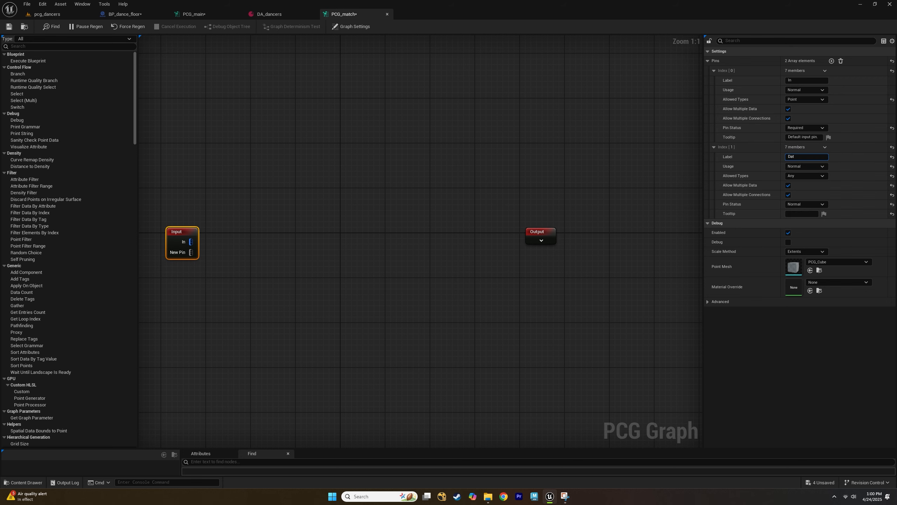
{"action": "type", "text": "a Ass"}
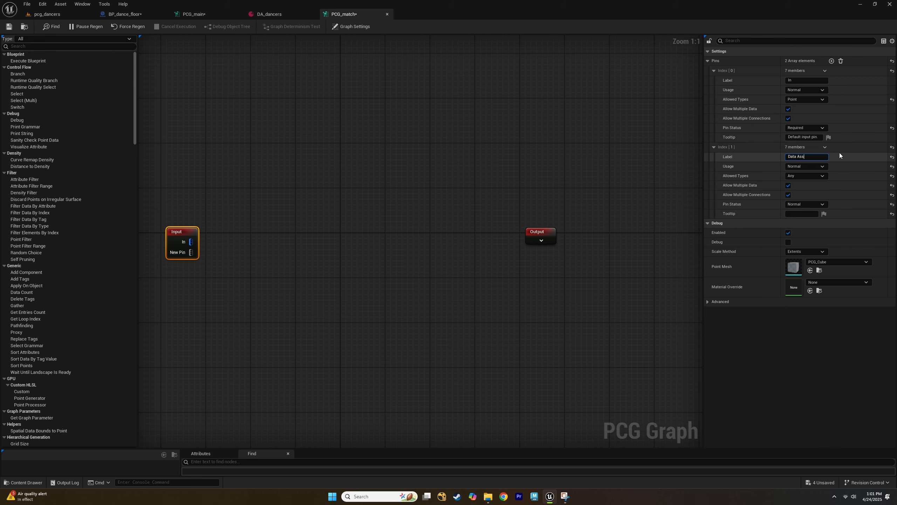
{"action": "type", "text": "et"}
{"action": "key", "text": "Return"}
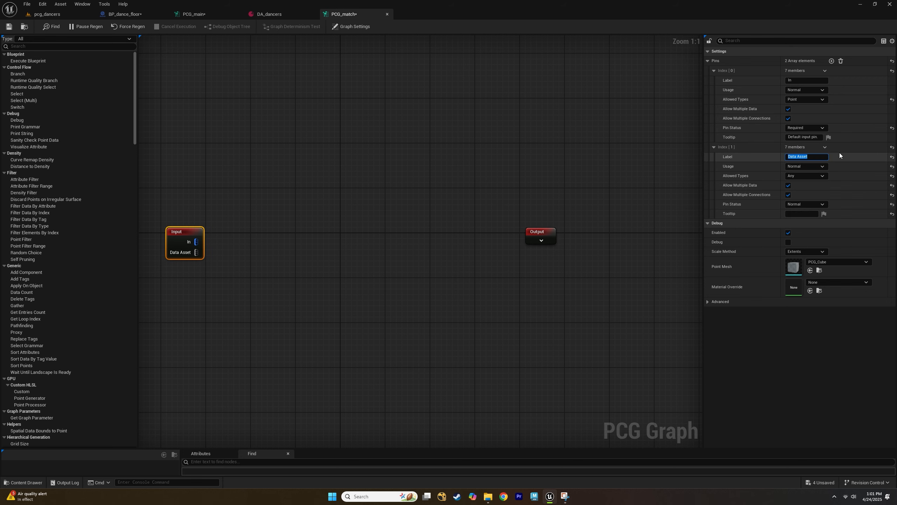
Set the Data Asset pin's allowed type to Attribute Set and its pin status to Required.
{"action": "left_click", "coordinate": [818, 177]}
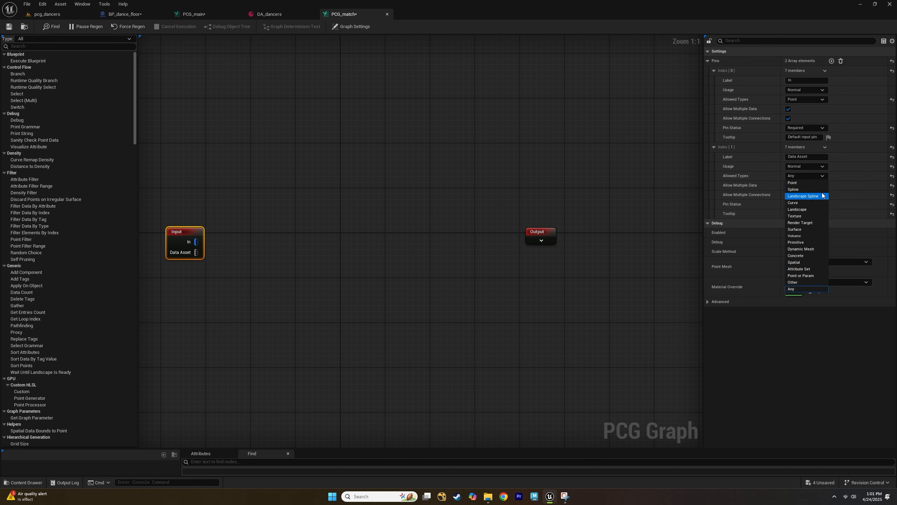
{"action": "left_click", "coordinate": [815, 268]}
{"action": "left_click", "coordinate": [796, 205]}
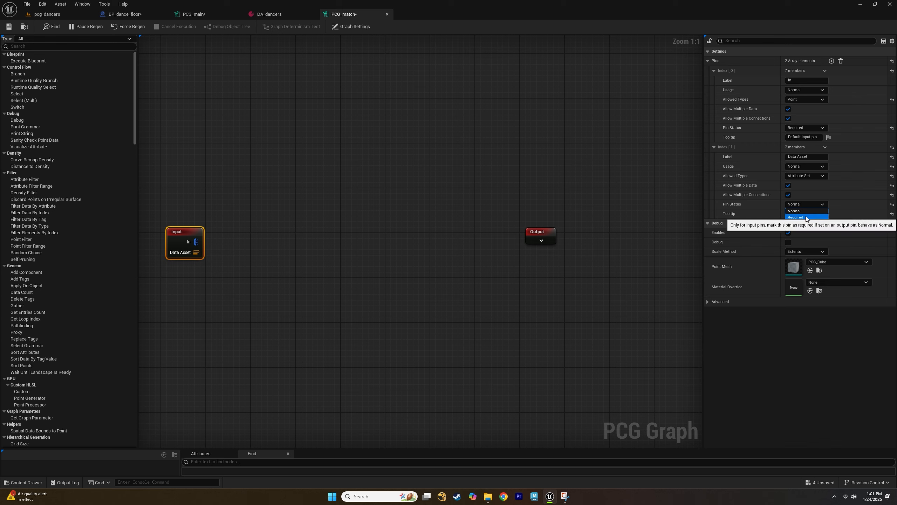
{"action": "left_click", "coordinate": [807, 217]}
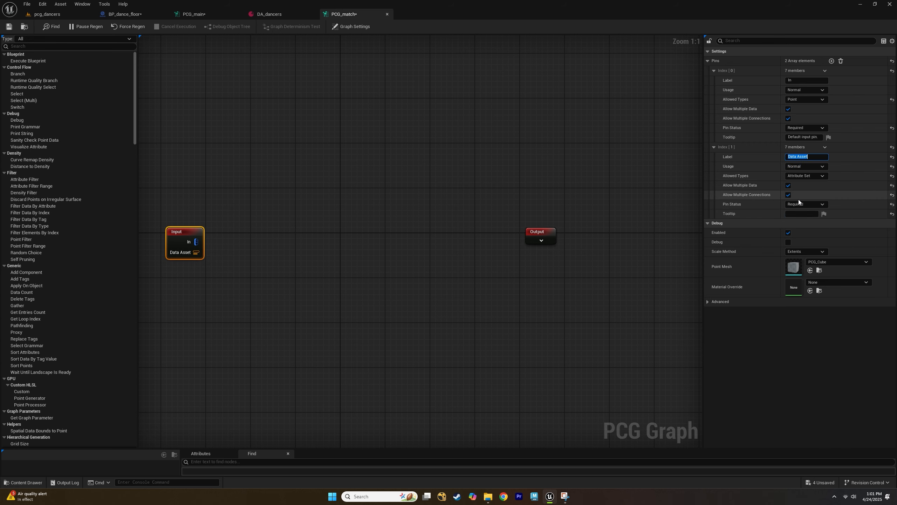
Set the Output node's Out pin to accept Point data and mark its pin status as Required.
{"action": "left_click", "coordinate": [320, 264]}
{"action": "left_click", "coordinate": [545, 232]}
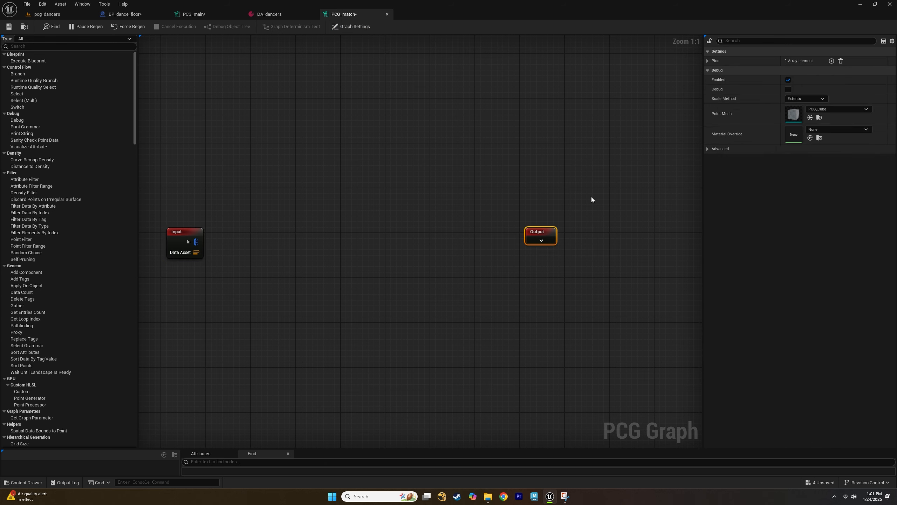
{"action": "left_click", "coordinate": [709, 60]}
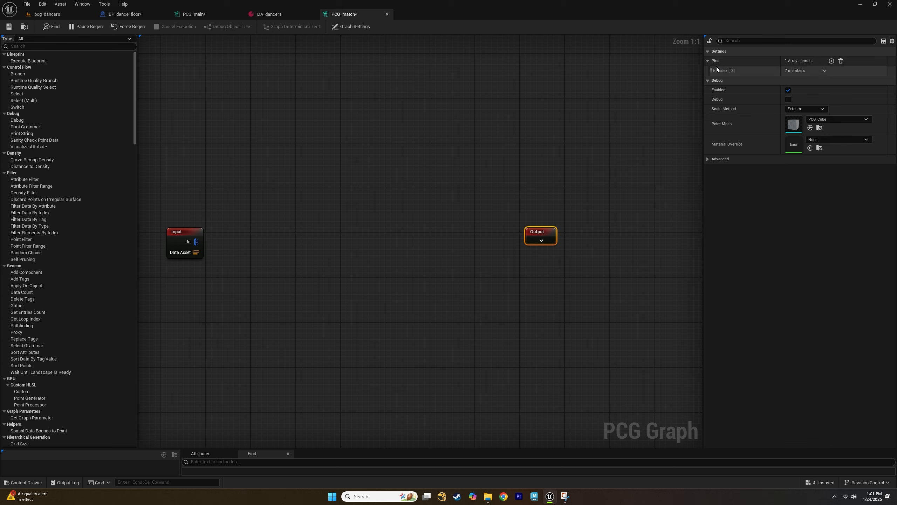
{"action": "left_click", "coordinate": [714, 71]}
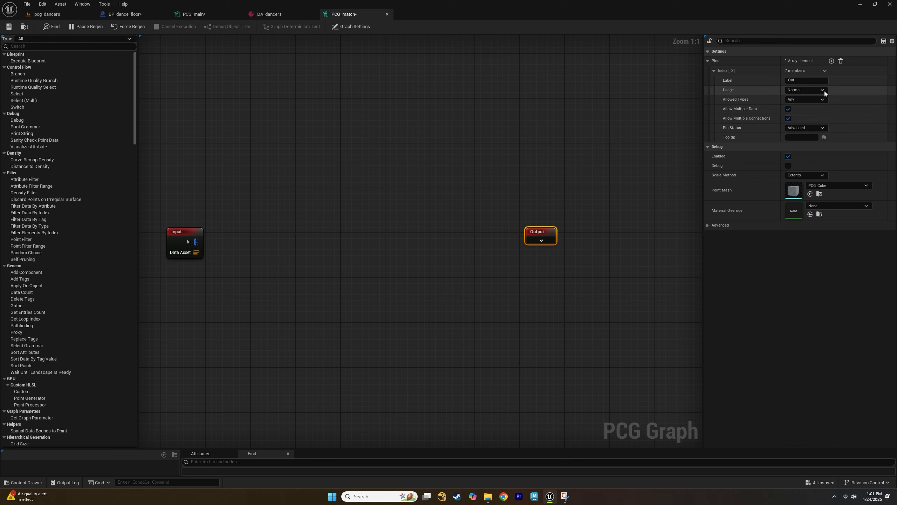
{"action": "left_click", "coordinate": [797, 99]}
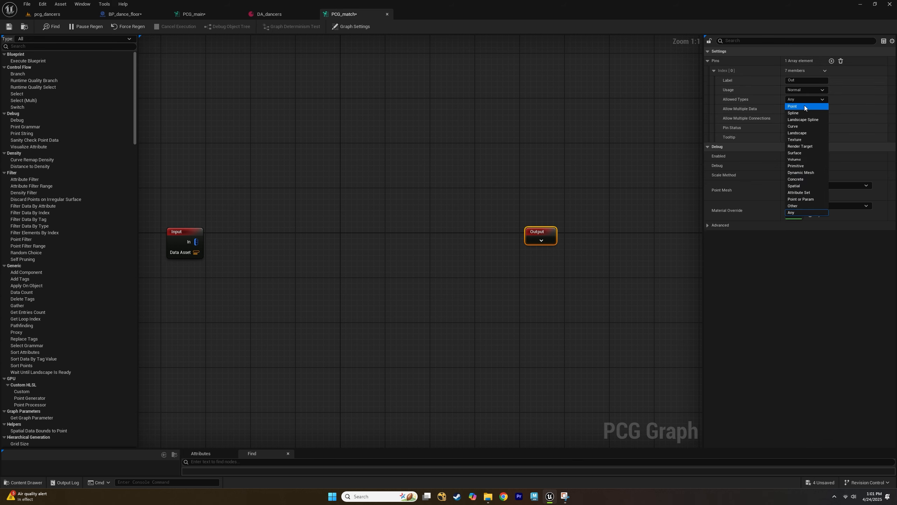
{"action": "left_click", "coordinate": [805, 111]}
{"action": "left_click", "coordinate": [806, 128]}
{"action": "left_click", "coordinate": [798, 138]}
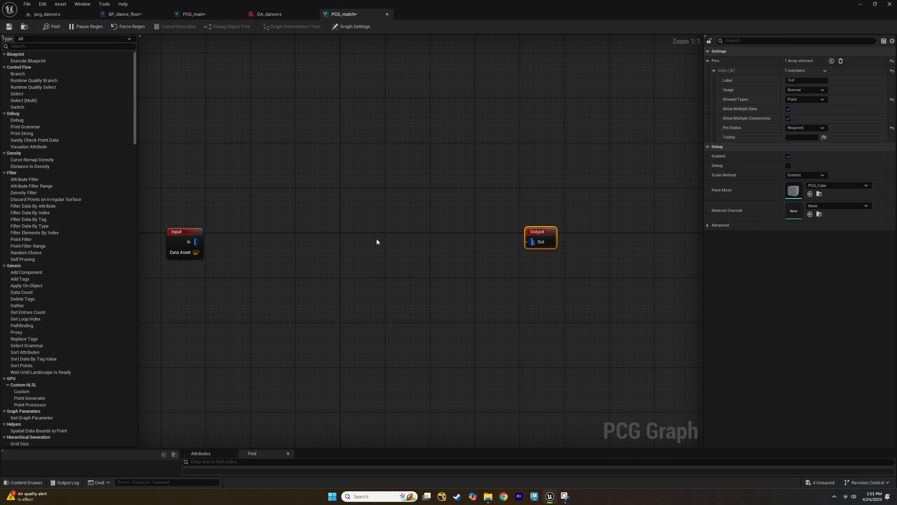
Add a Match And Set Attributes node and place it unconnected between the Input and Output nodes.
{"action": "left_click", "coordinate": [267, 259]}
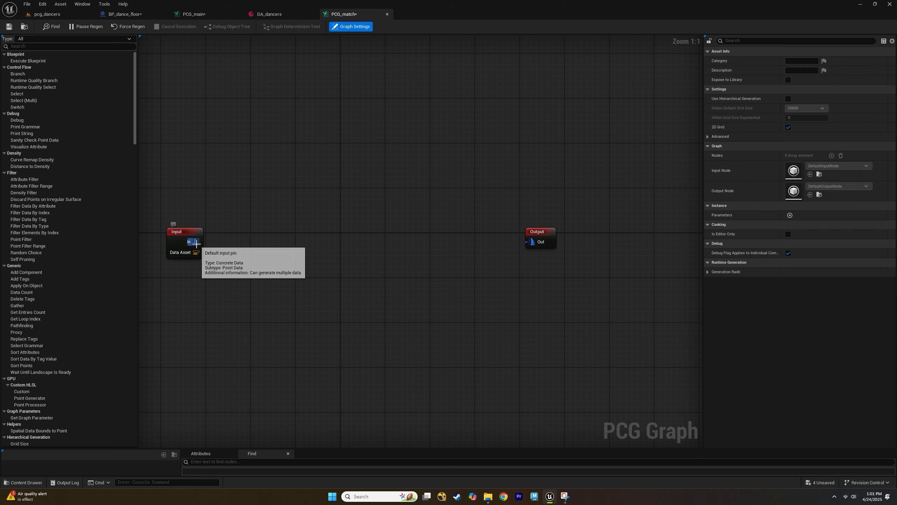
{"action": "right_click", "coordinate": [334, 238]}
{"action": "type", "text": "match"}
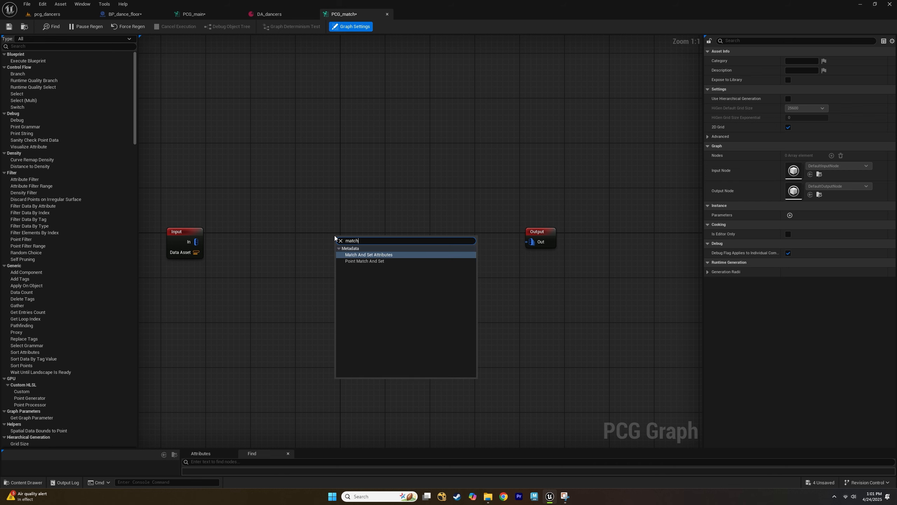
{"action": "key", "text": "Return"}
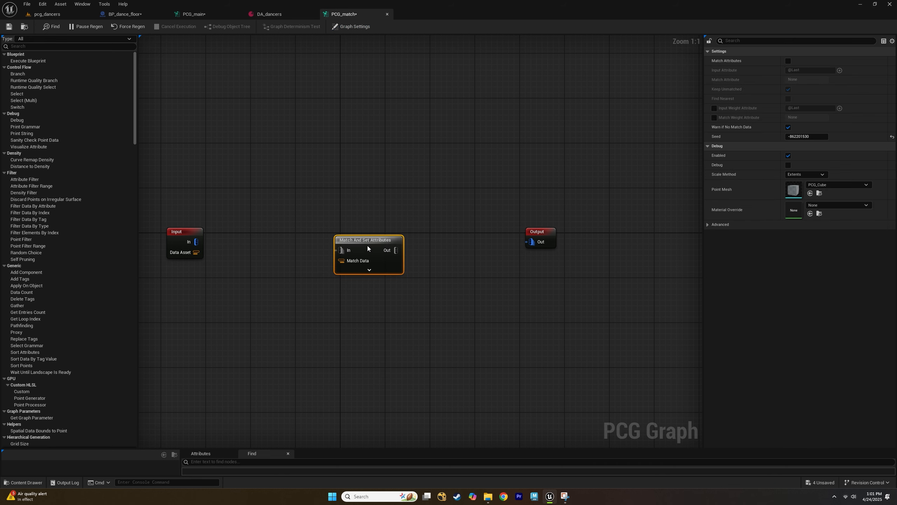
{"action": "left_click_drag", "start_coordinate": [367, 248], "coordinate": [530, 242]}
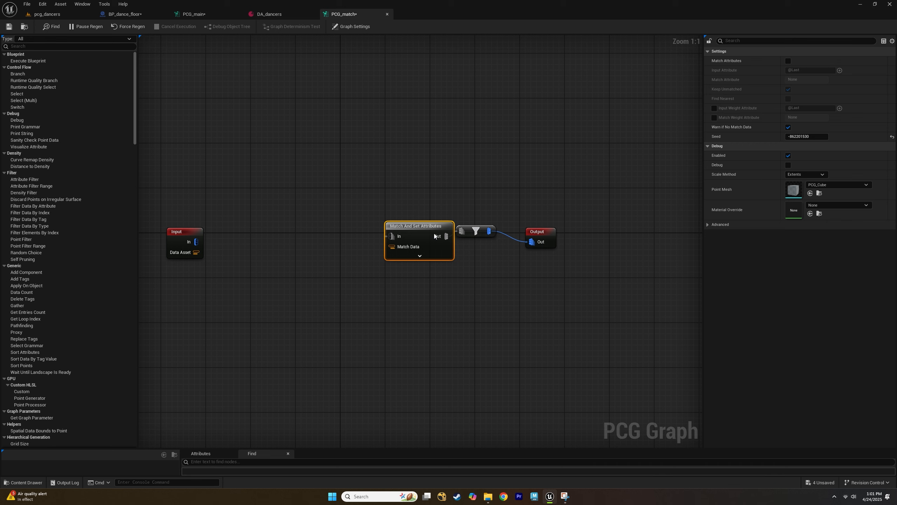
{"action": "left_click_drag", "start_coordinate": [434, 233], "coordinate": [440, 239]}
{"action": "left_click", "coordinate": [474, 230]}
{"action": "key", "text": "Delete"}
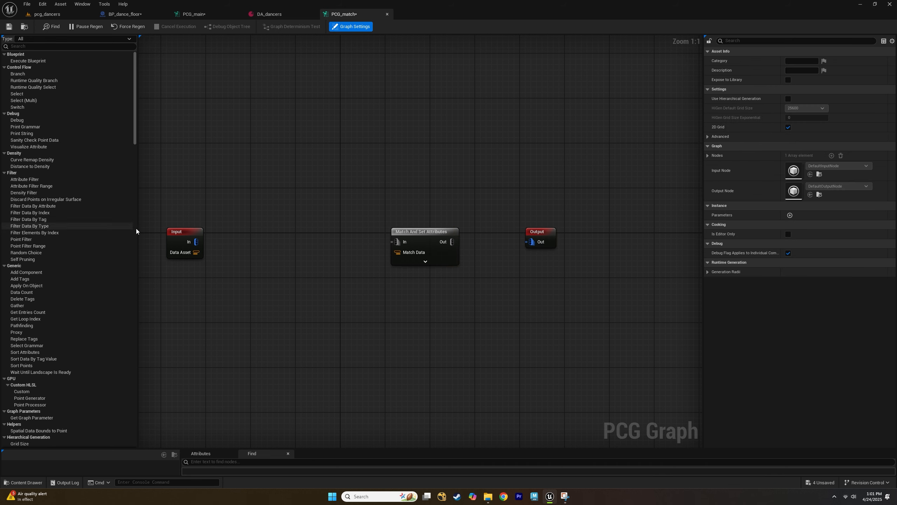
Connect the Input's In pin to the Match And Set Attributes node and set its Input Weight Attribute to Weight.
{"action": "left_click_drag", "start_coordinate": [197, 241], "coordinate": [397, 242]}
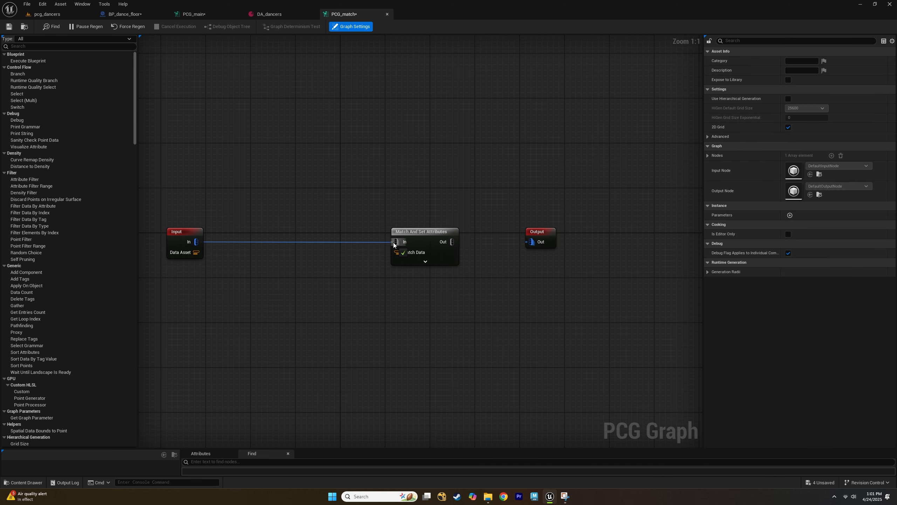
{"action": "left_click", "coordinate": [431, 232]}
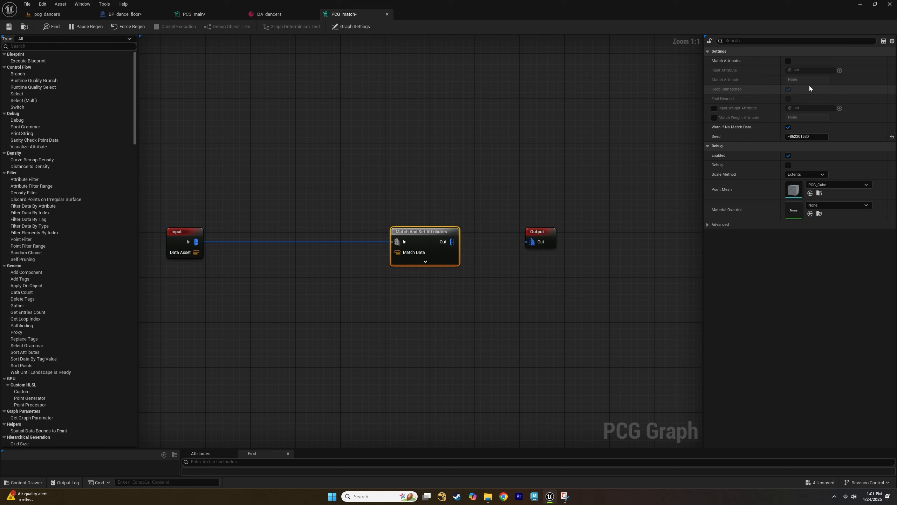
{"action": "left_click", "coordinate": [714, 109]}
{"action": "left_click", "coordinate": [809, 109]}
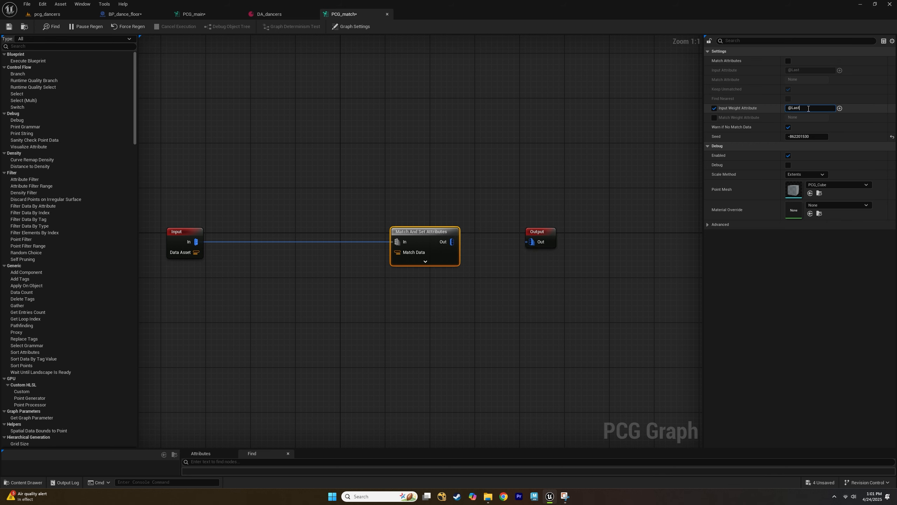
{"action": "key", "text": "BackSpace"}
{"action": "key", "text": "BackSpace"}
{"action": "key", "text": "BackSpace"}
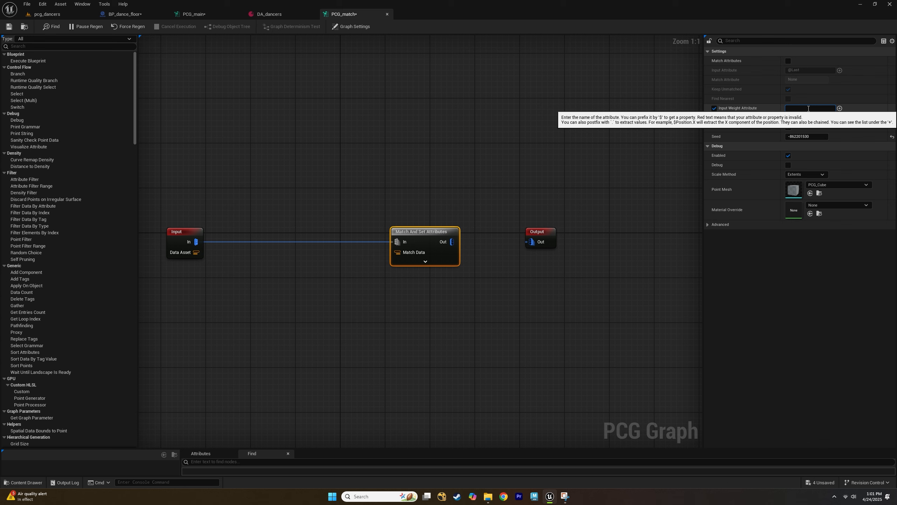
{"action": "type", "text": "Weight"}
{"action": "key", "text": "Return"}
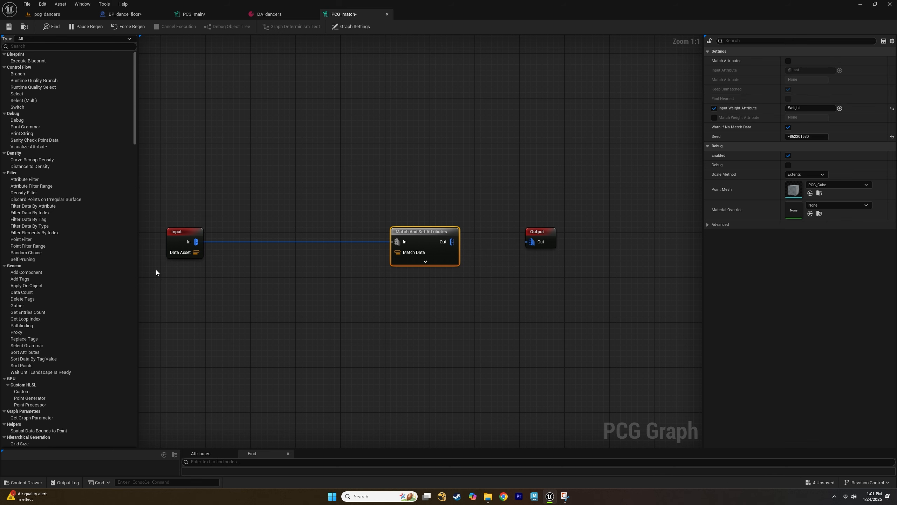
Add a Get Property From Object Path node below and connect the Input's Data Asset pin to it.
{"action": "left_click", "coordinate": [181, 237]}
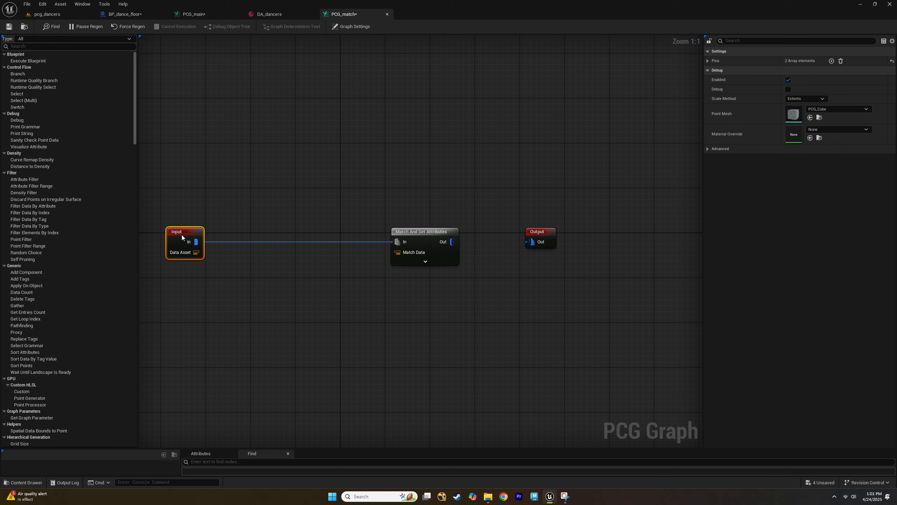
{"action": "left_click", "coordinate": [253, 294]}
{"action": "right_click", "coordinate": [252, 292]}
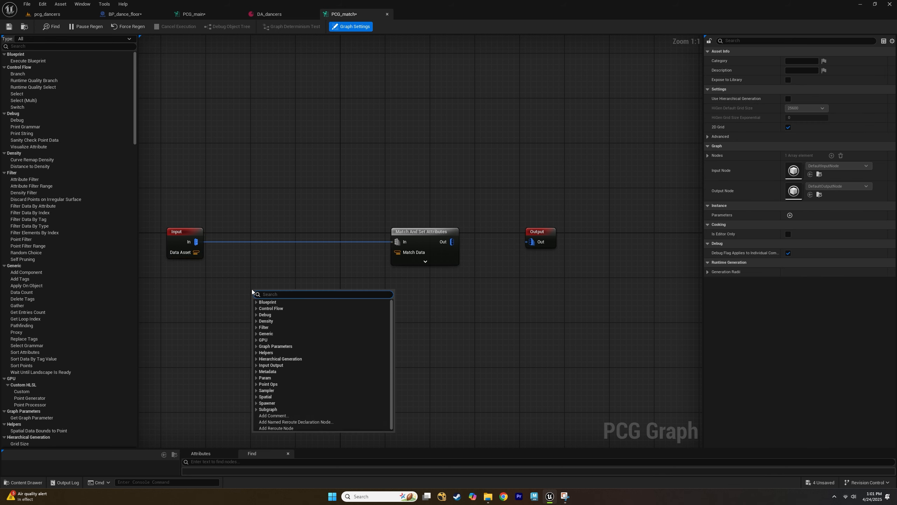
{"action": "type", "text": "get ob"}
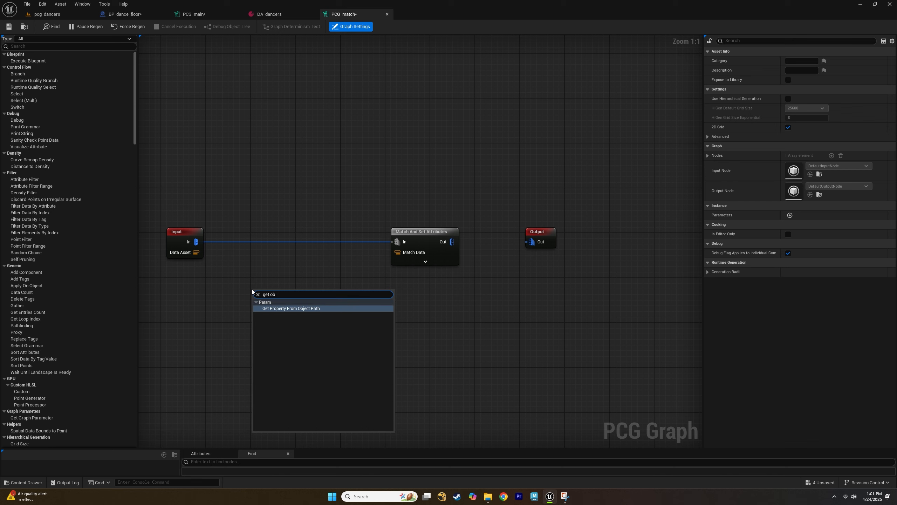
{"action": "key", "text": "Return"}
{"action": "left_click_drag", "start_coordinate": [261, 297], "coordinate": [265, 278]}
{"action": "left_click_drag", "start_coordinate": [196, 252], "coordinate": [263, 293]}
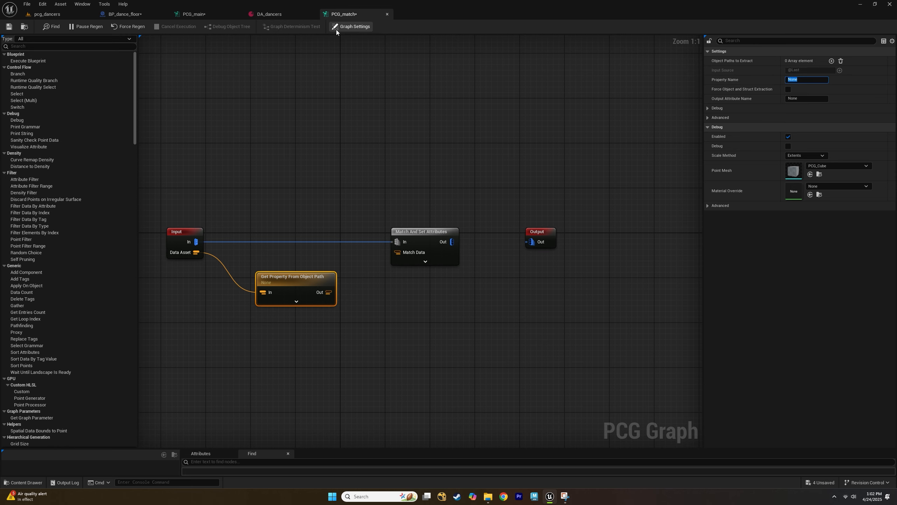
Set the Get Property From Object Path node's Property Name to Dancer, after checking the DA_dancers asset.
{"action": "left_click", "coordinate": [265, 18]}
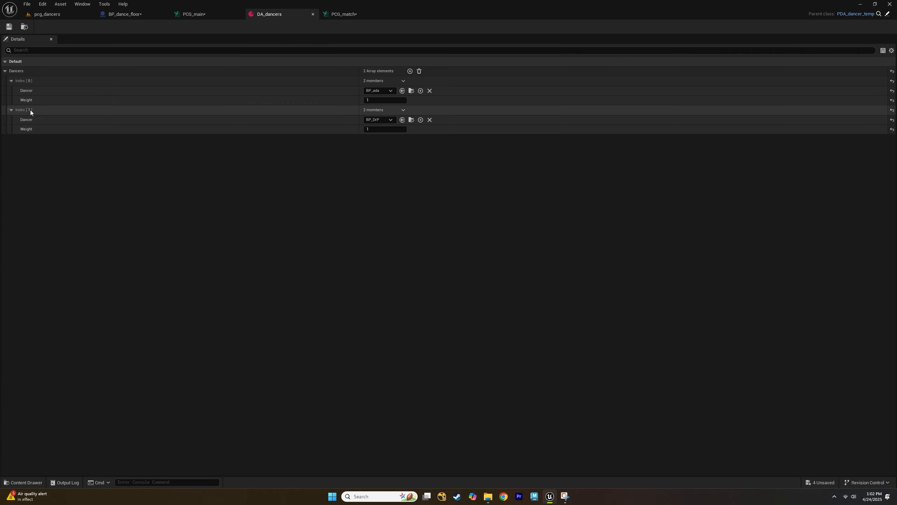
{"action": "left_click", "coordinate": [350, 14]}
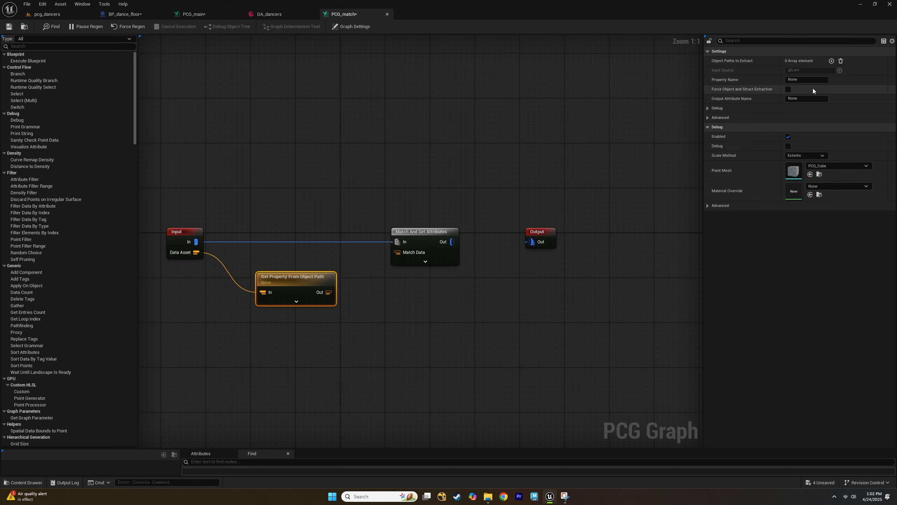
{"action": "left_click", "coordinate": [809, 99]}
{"action": "left_click", "coordinate": [805, 80]}
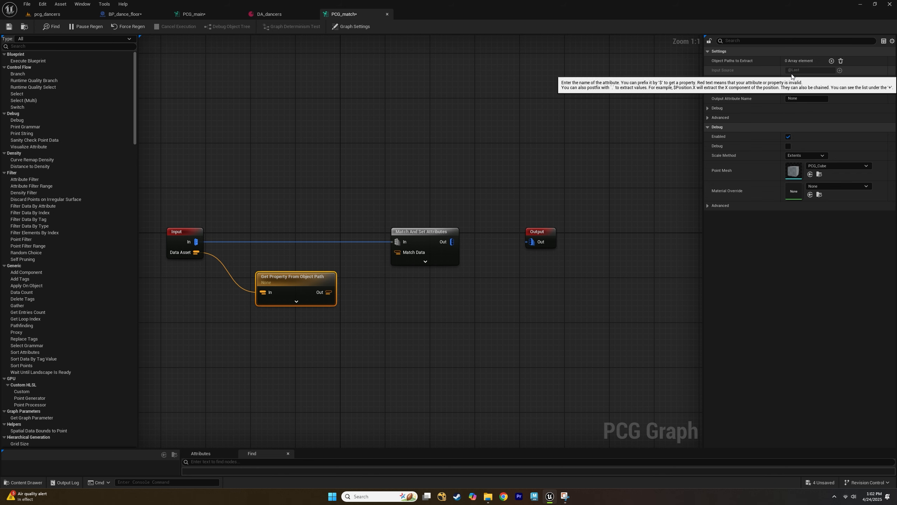
{"action": "type", "text": "Dancer"}
{"action": "key", "text": "Return"}
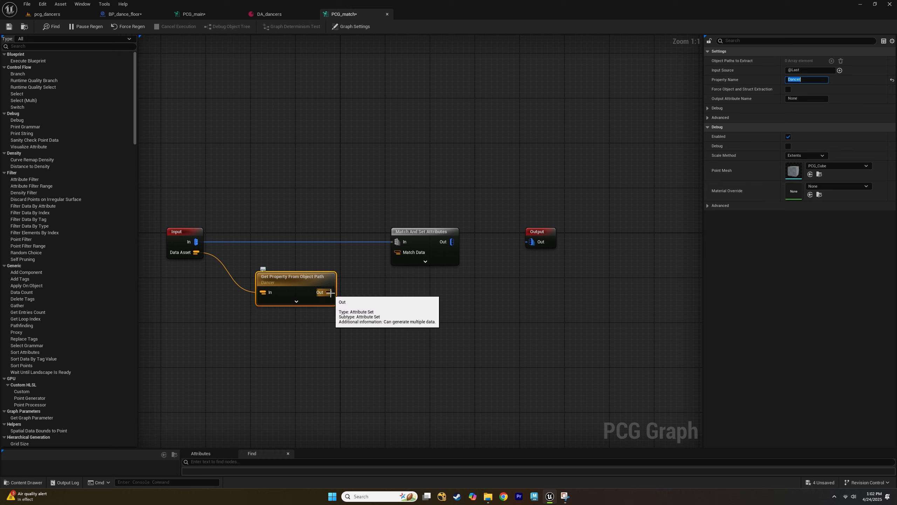
Connect the property node's Out pin to Match Data and the Match And Set Attributes Out pin to the Output node.
{"action": "left_click_drag", "start_coordinate": [330, 293], "coordinate": [397, 252]}
{"action": "left_click_drag", "start_coordinate": [452, 242], "coordinate": [544, 248]}
In PCG_main, add the PCG_match graph as a loop node.
{"action": "left_click", "coordinate": [276, 14]}
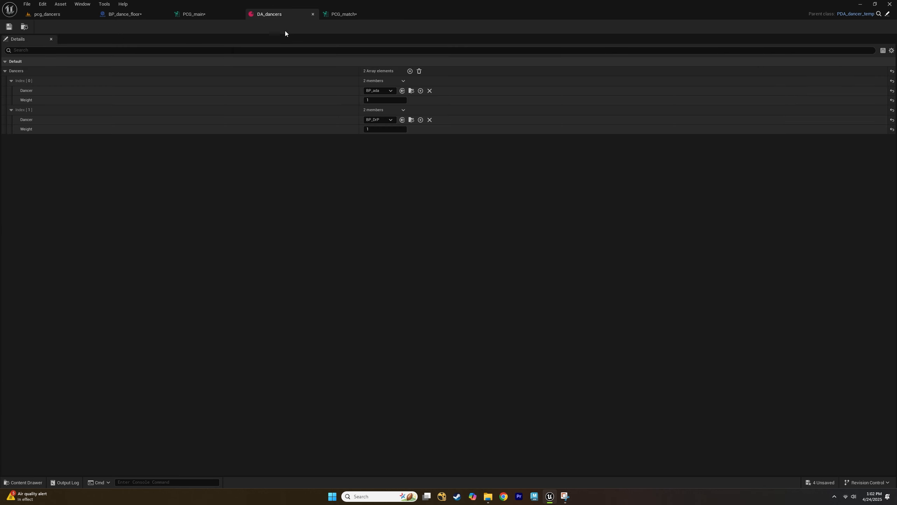
{"action": "left_click", "coordinate": [200, 15]}
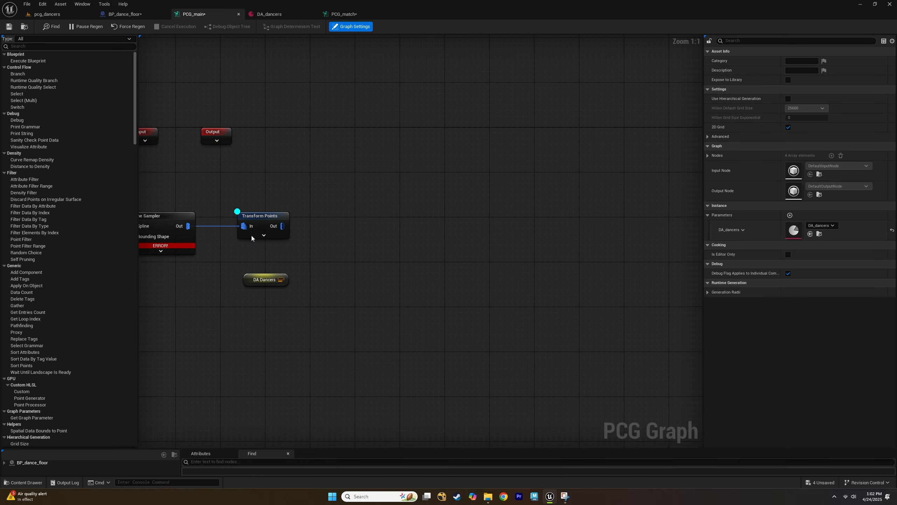
{"action": "left_click", "coordinate": [23, 482]}
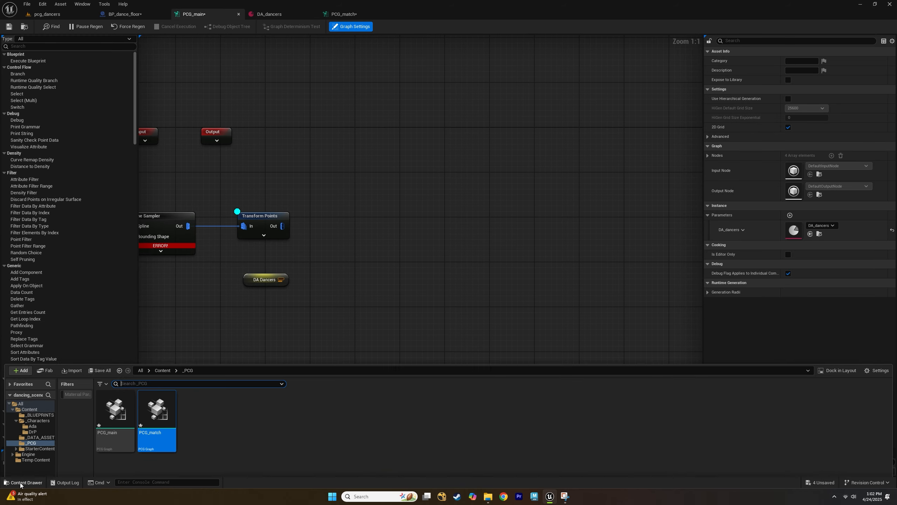
{"action": "left_click_drag", "start_coordinate": [159, 406], "coordinate": [352, 216]}
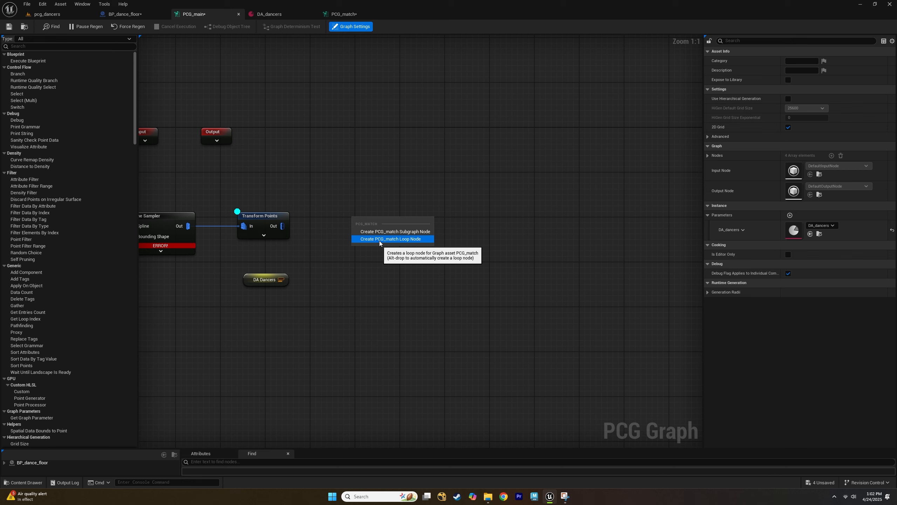
{"action": "left_click", "coordinate": [379, 239]}
Connect Transform Points' Out pin and the DA Dancers node to the PCG Match loop node's In and Data Asset pins.
{"action": "left_click_drag", "start_coordinate": [282, 226], "coordinate": [362, 215]}
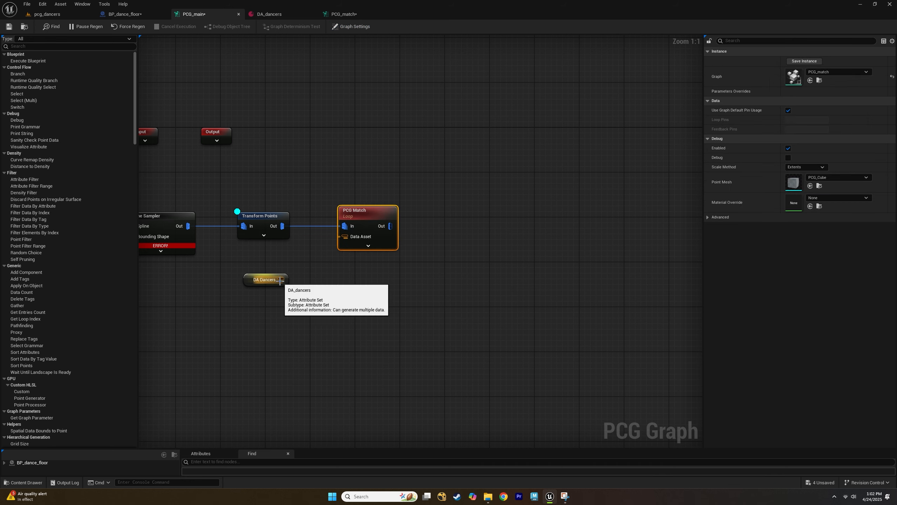
{"action": "left_click_drag", "start_coordinate": [281, 279], "coordinate": [343, 237]}
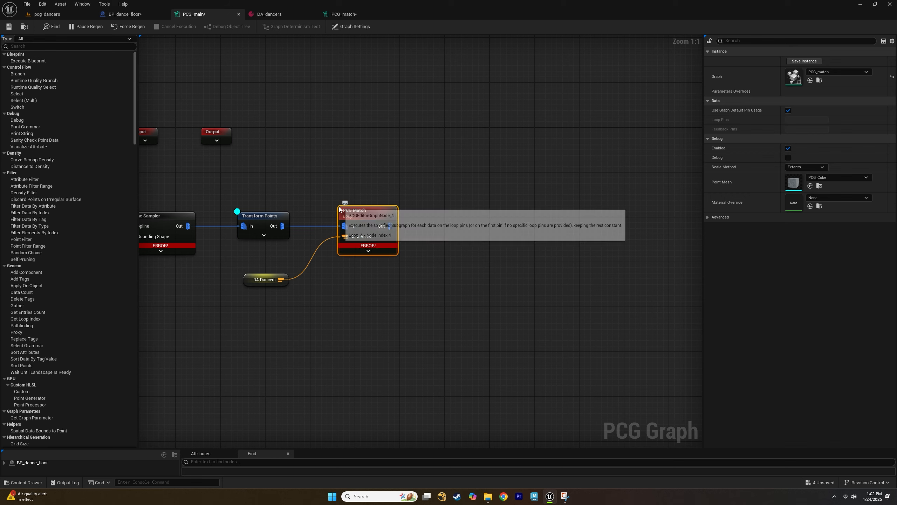
Open the PCG_match subgraph and change the Get Property From Object Path node's Property Name to Dancers.
{"action": "mouse_move", "coordinate": [375, 246]}
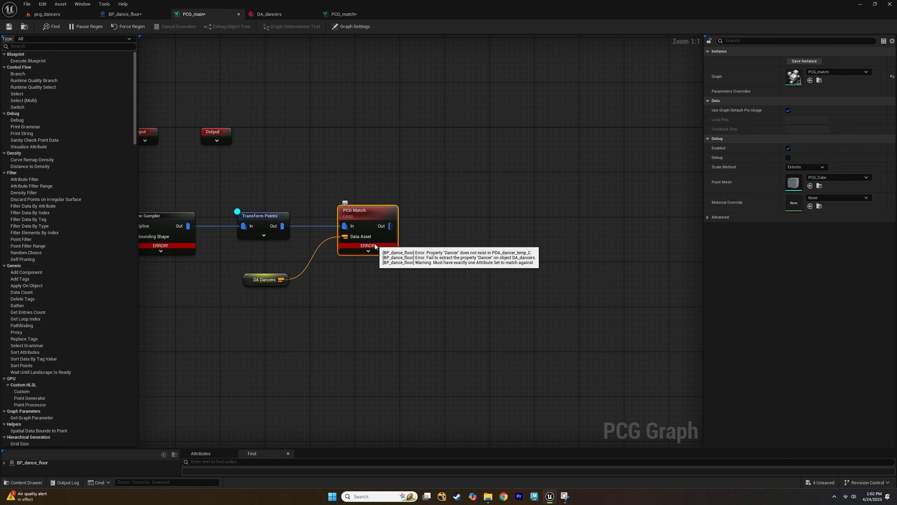
{"action": "double_click", "coordinate": [369, 221]}
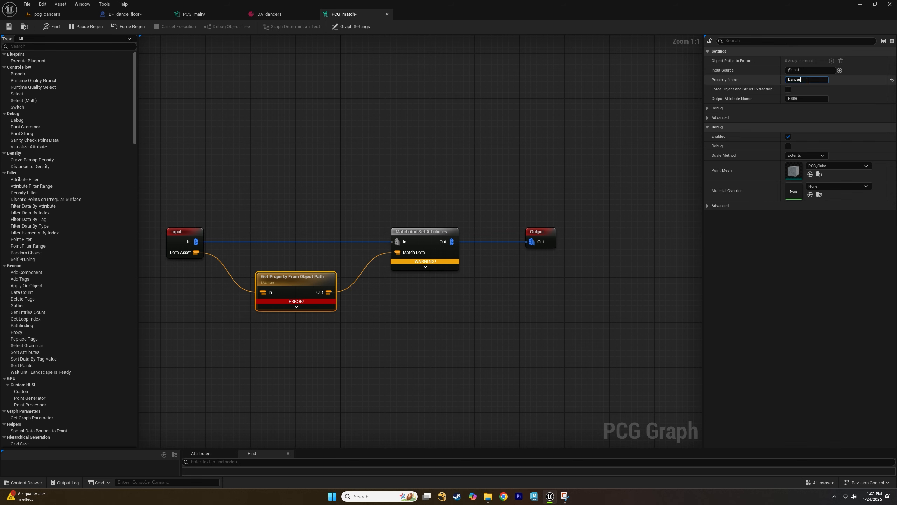
{"action": "left_click", "coordinate": [805, 72]}
{"action": "left_click", "coordinate": [805, 79]}
{"action": "left_click", "coordinate": [805, 79]}
{"action": "key", "text": "Return"}
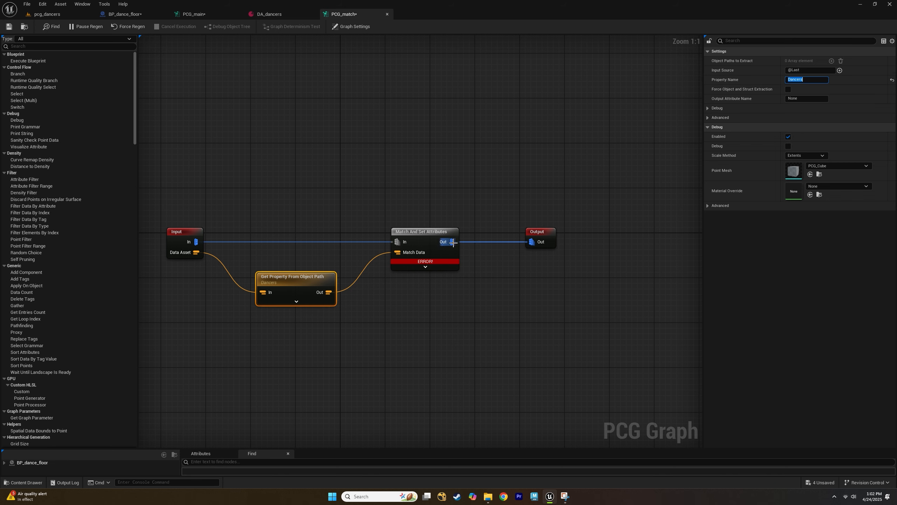
On the Match And Set Attributes node, disable Input Weight Attribute and enable Match Weight Attribute with Weight.
{"action": "left_click", "coordinate": [428, 244]}
{"action": "mouse_move", "coordinate": [416, 261]}
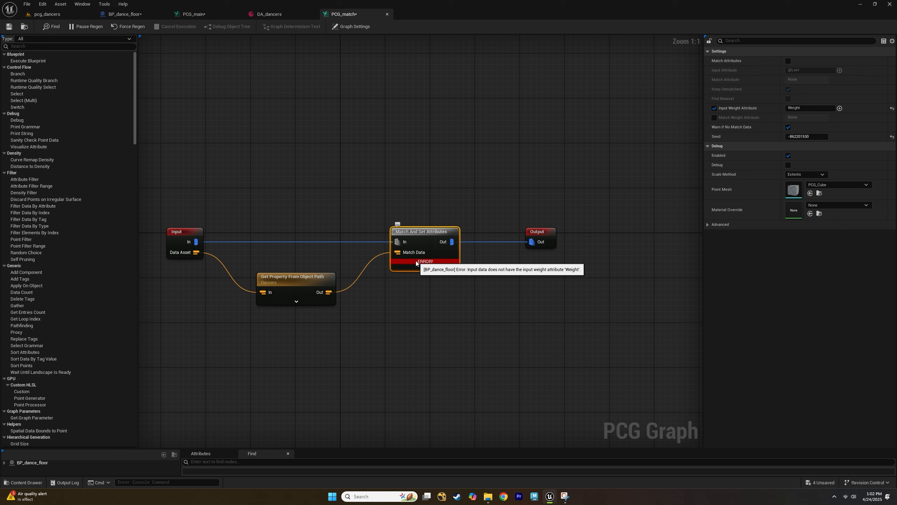
{"action": "left_click", "coordinate": [803, 108]}
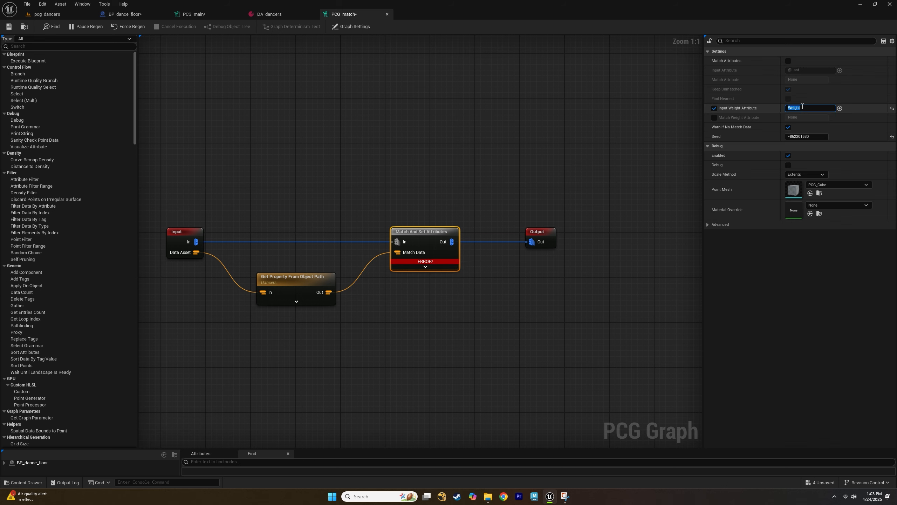
{"action": "key", "text": "BackSpace"}
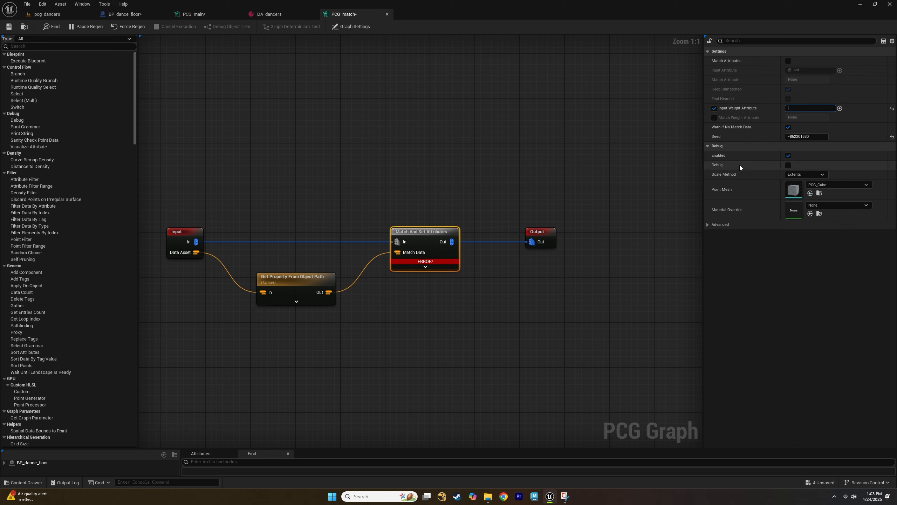
{"action": "left_click", "coordinate": [714, 117]}
{"action": "left_click", "coordinate": [714, 109]}
{"action": "left_click", "coordinate": [812, 117]}
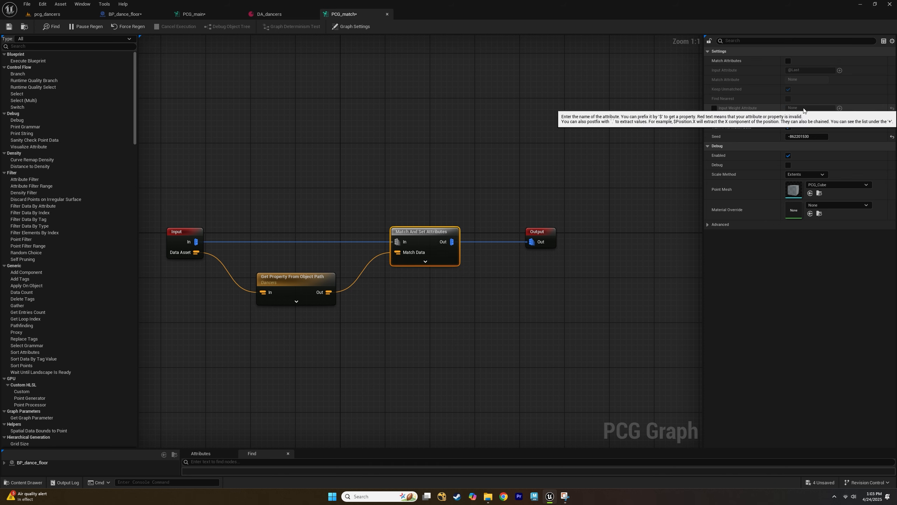
Save the PCG_match graph.
{"action": "left_click", "coordinate": [454, 199]}
{"action": "left_click", "coordinate": [405, 249]}
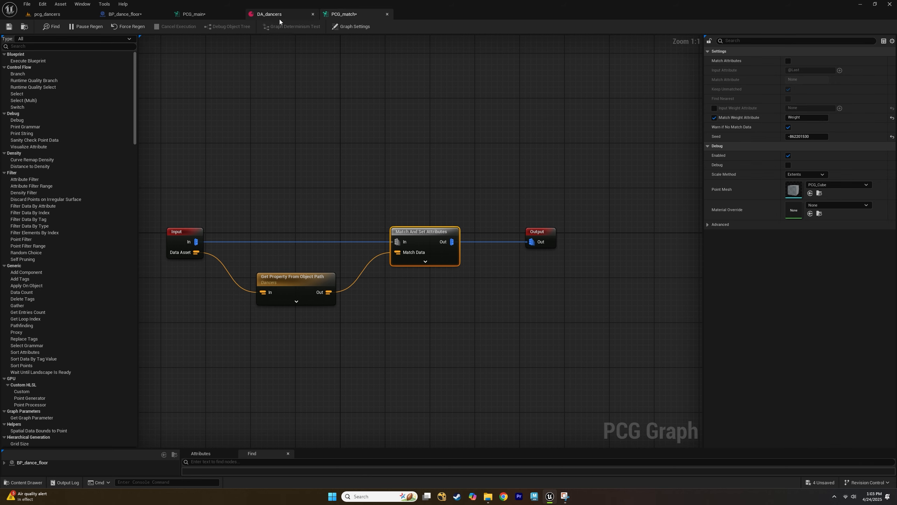
{"action": "left_click", "coordinate": [11, 28]}
In PCG_main, add a Spawn Actor node and connect the PCG Match node's Out pin to it.
{"action": "left_click", "coordinate": [205, 16]}
{"action": "right_click_drag", "start_coordinate": [393, 172], "coordinate": [384, 191]}
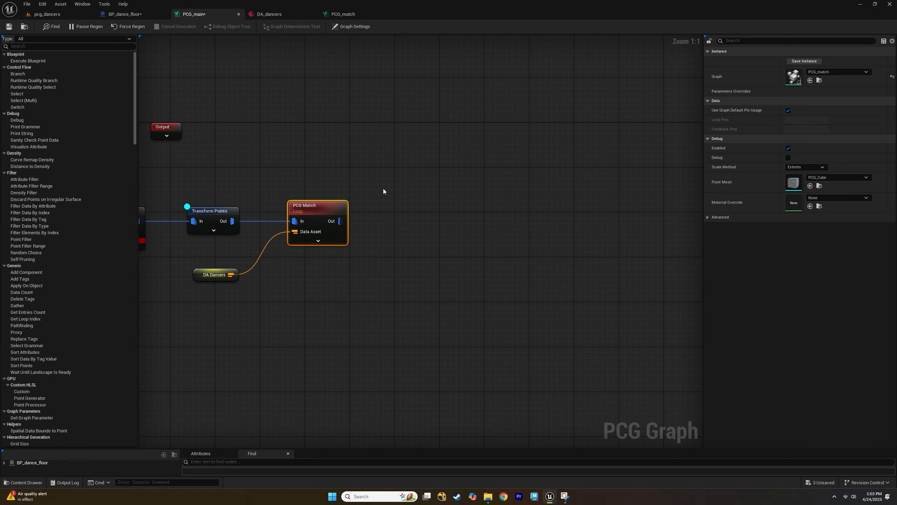
{"action": "left_click", "coordinate": [421, 209]}
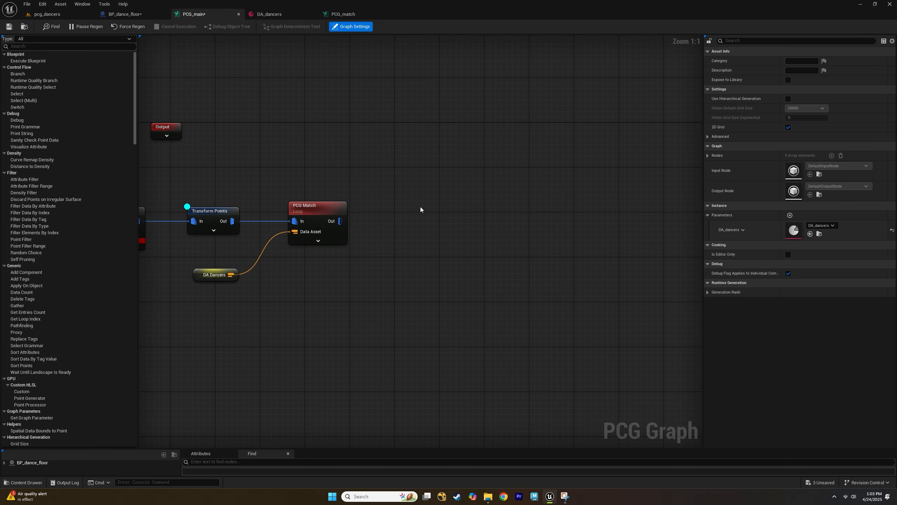
{"action": "right_click", "coordinate": [421, 207]}
{"action": "type", "text": "spawn ac"}
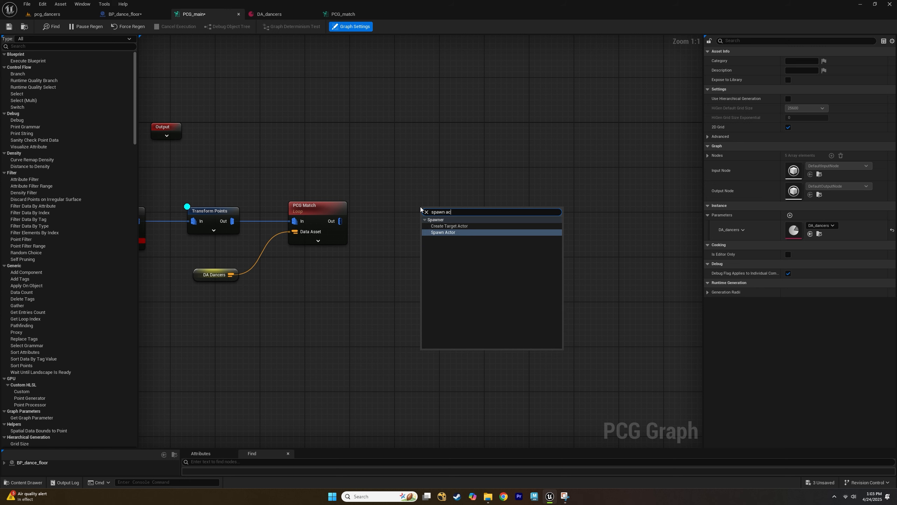
{"action": "key", "text": "Return"}
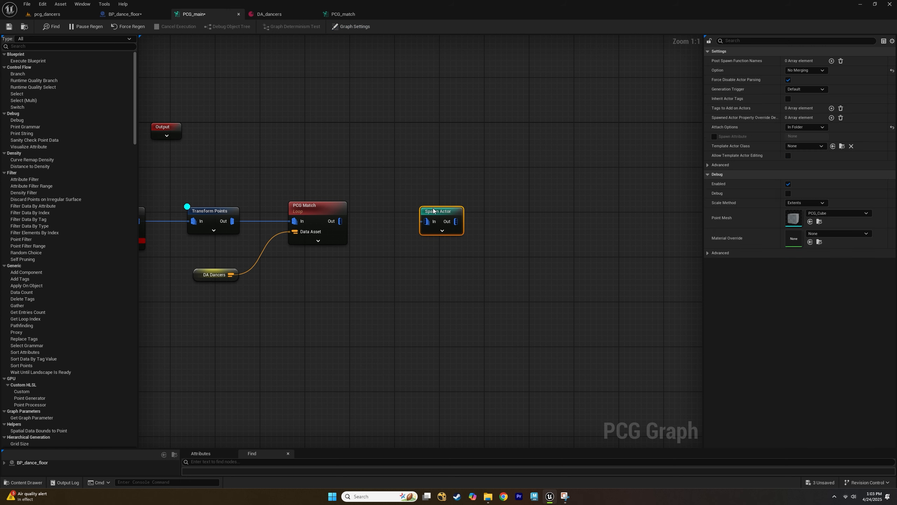
{"action": "left_click_drag", "start_coordinate": [341, 221], "coordinate": [399, 213]}
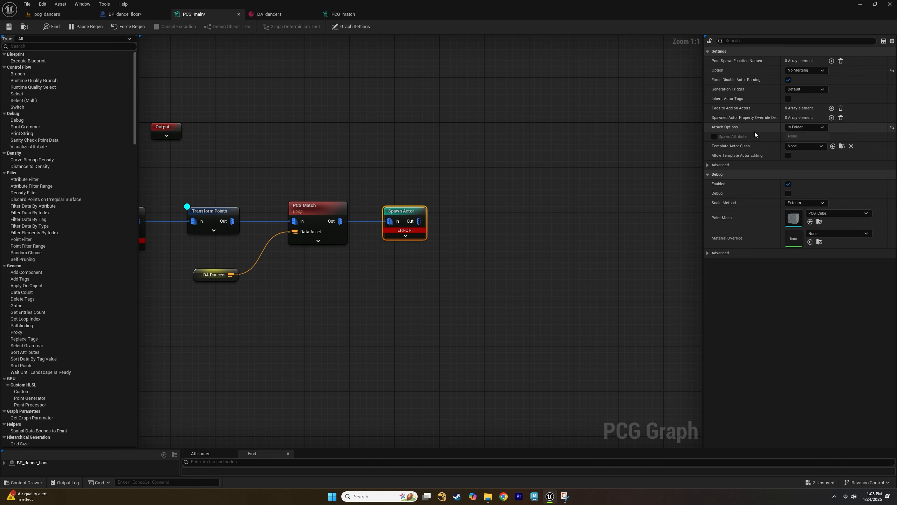
Enable the Spawn Actor node's Spawn Attribute and set it to Dancer.
{"action": "left_click", "coordinate": [714, 136]}
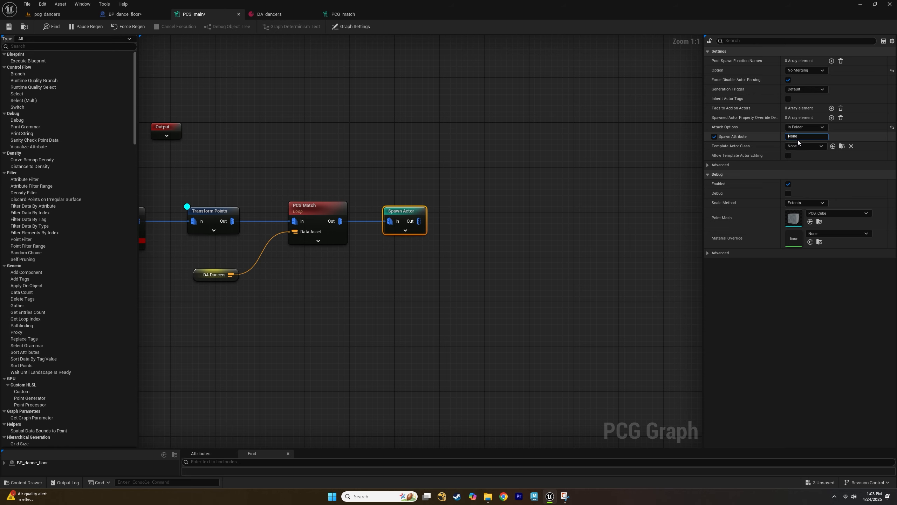
{"action": "left_click", "coordinate": [798, 139]}
{"action": "left_click", "coordinate": [295, 13]}
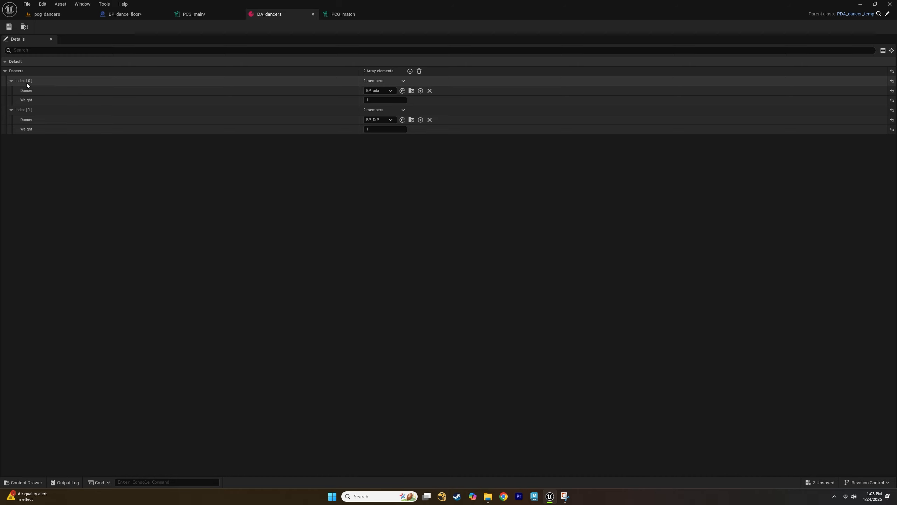
{"action": "left_click", "coordinate": [194, 15]}
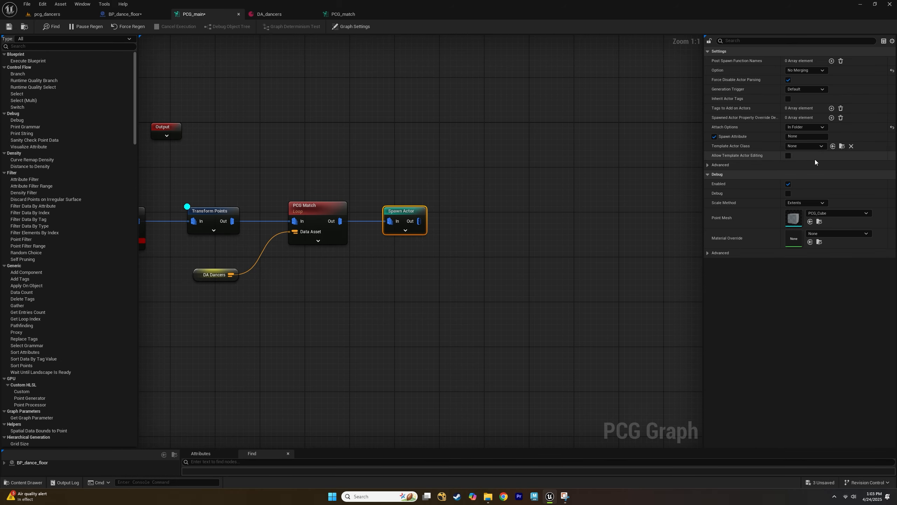
{"action": "left_click", "coordinate": [806, 137]}
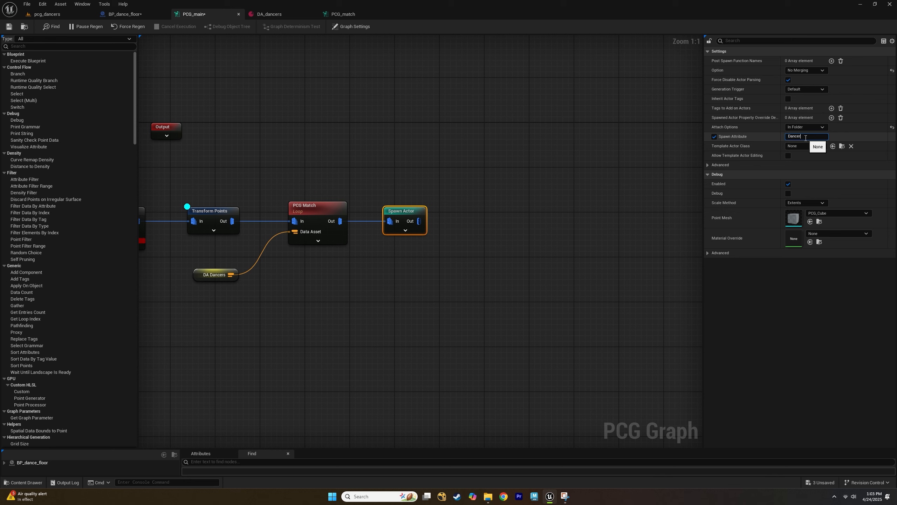
{"action": "type", "text": "Dancer"}
{"action": "left_click", "coordinate": [446, 173]}
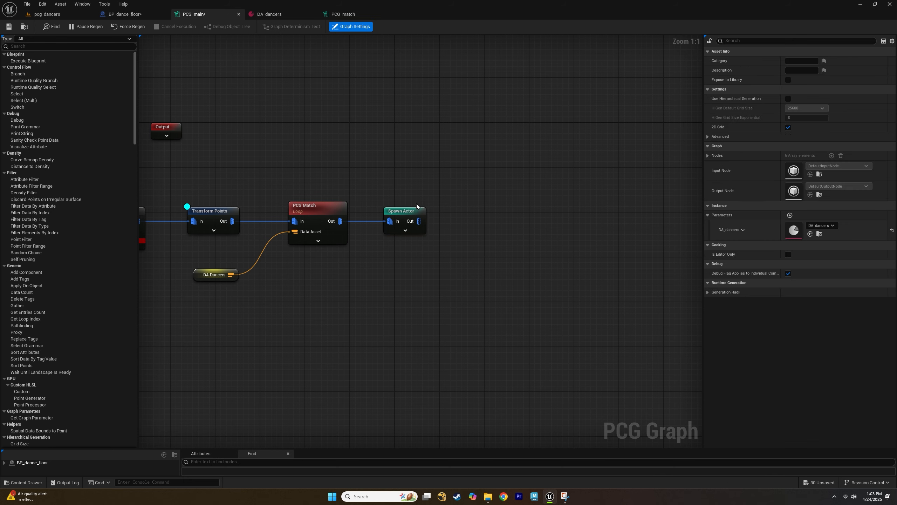
Review the Spawn Actor and Transform Points node settings and the dancers spawned in the level.
{"action": "left_click", "coordinate": [387, 212]}
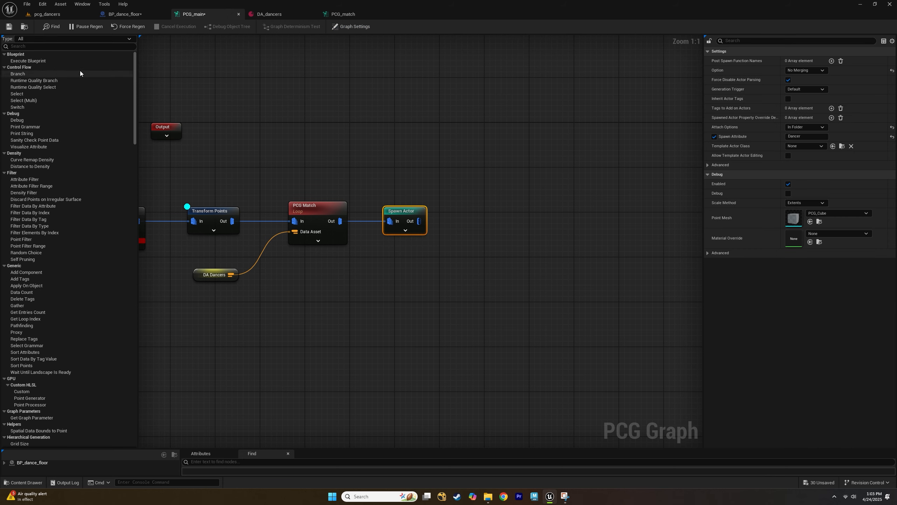
{"action": "left_click", "coordinate": [53, 20]}
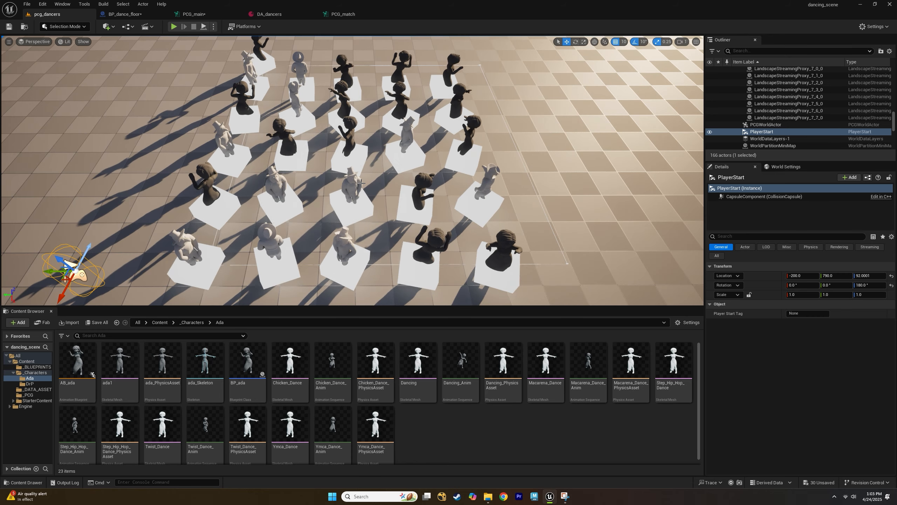
{"action": "left_click", "coordinate": [201, 13]}
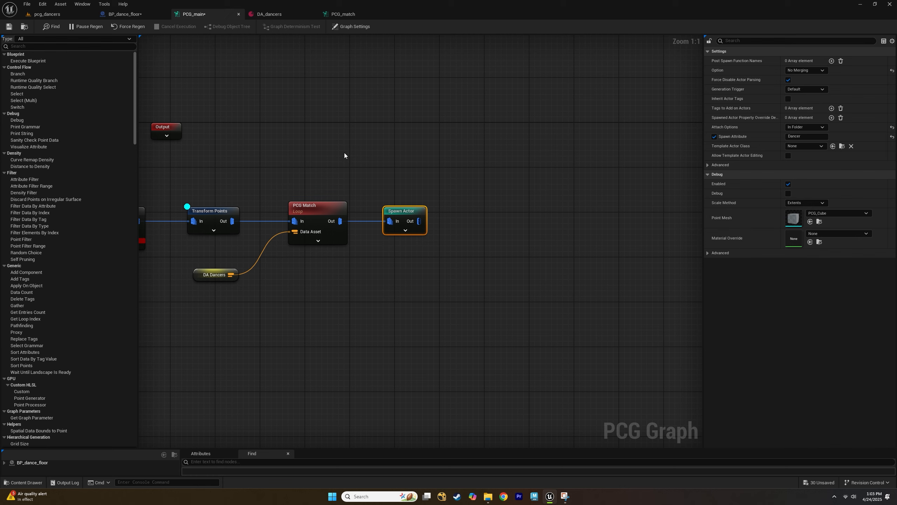
{"action": "left_click", "coordinate": [194, 214]}
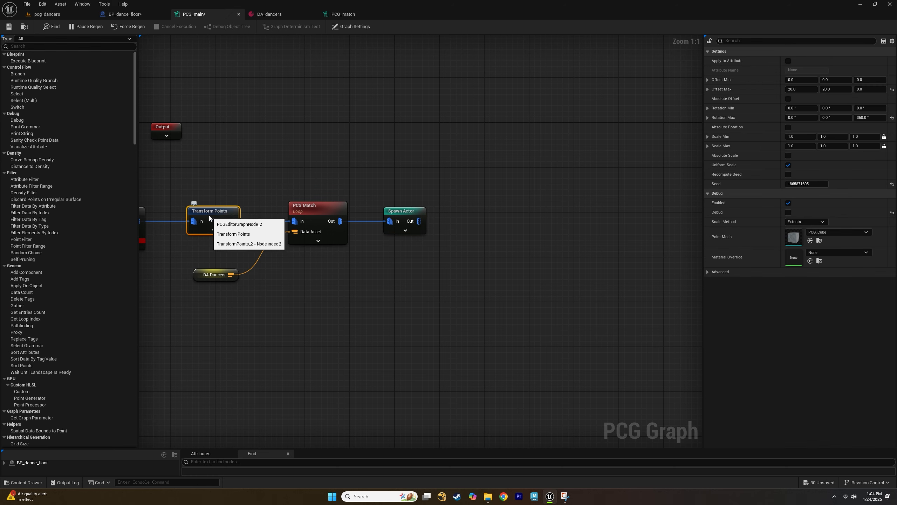
{"action": "left_click", "coordinate": [46, 14]}
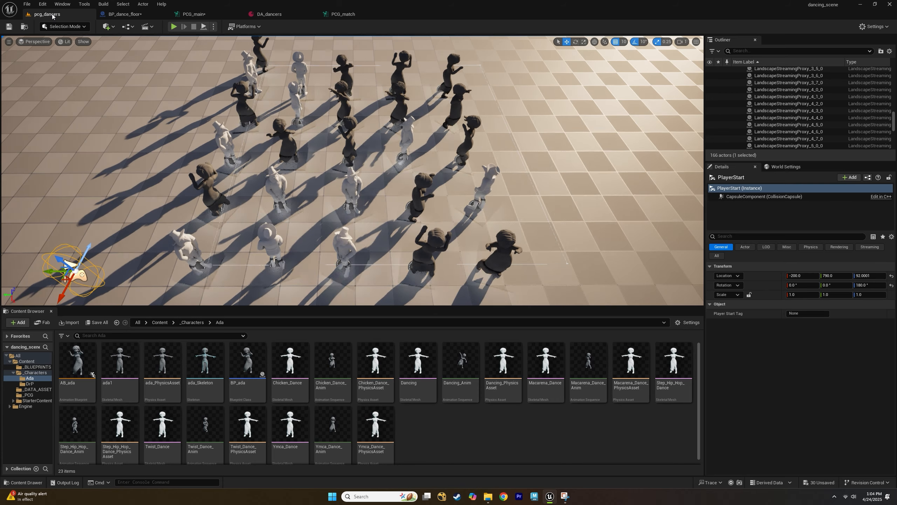
Play the level to preview the spawned dancers.
{"action": "right_click_drag", "start_coordinate": [345, 203], "coordinate": [349, 171]}
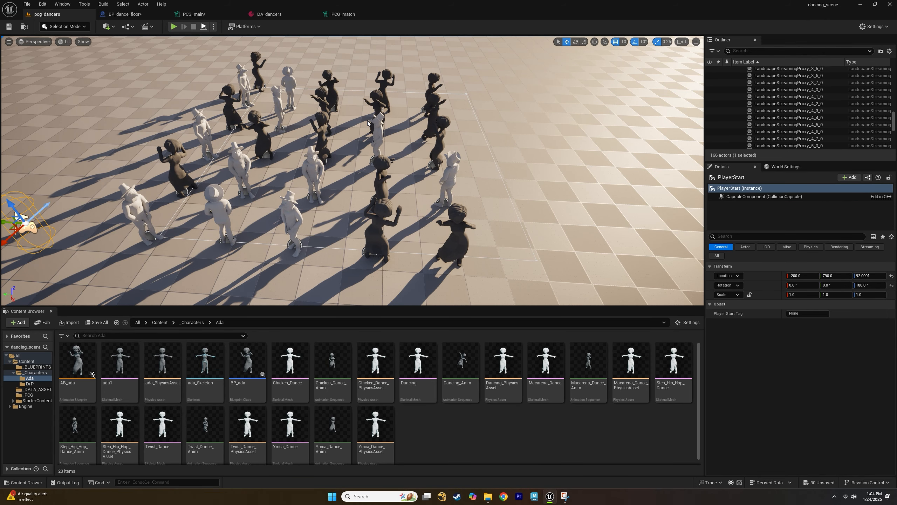
{"action": "left_click", "coordinate": [203, 27]}
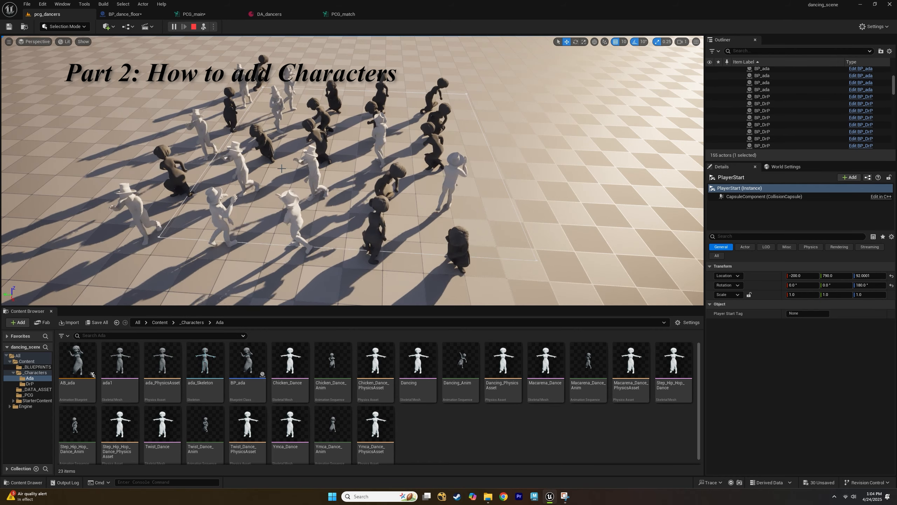
Stop playing the level and save all unsaved assets.
{"action": "left_click", "coordinate": [194, 27]}
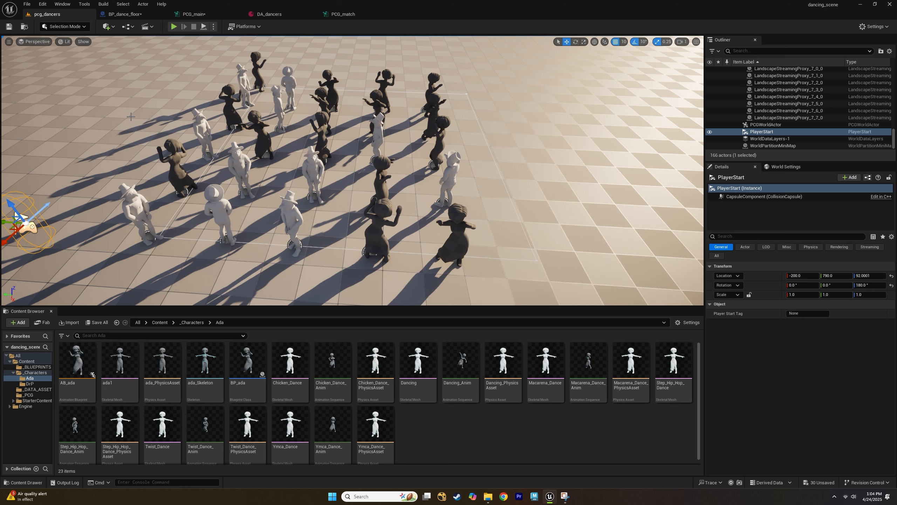
{"action": "left_click", "coordinate": [27, 4]}
{"action": "left_click", "coordinate": [42, 104]}
Create a new folder named Lumbjack inside the _Characters content folder.
{"action": "left_click", "coordinate": [35, 373]}
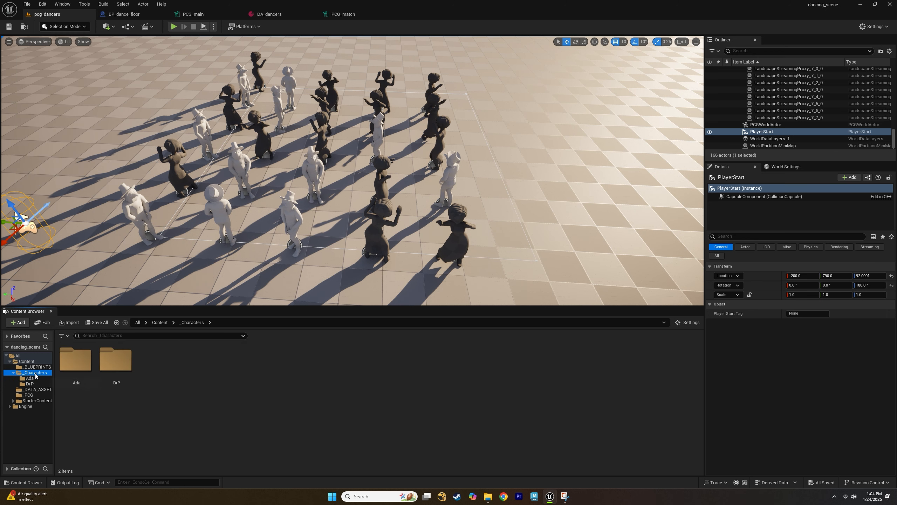
{"action": "right_click", "coordinate": [153, 372]}
{"action": "left_click", "coordinate": [181, 116]}
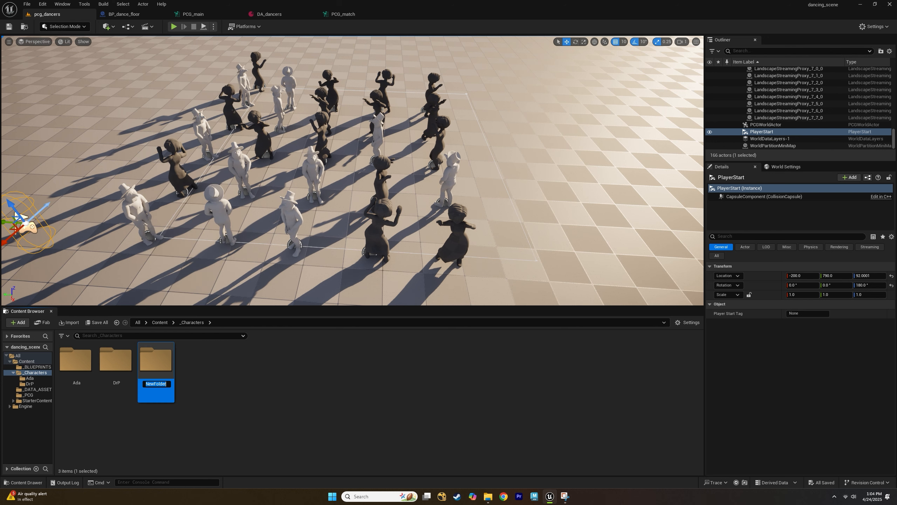
{"action": "type", "text": "Lumbjack"}
{"action": "key", "text": "Return"}
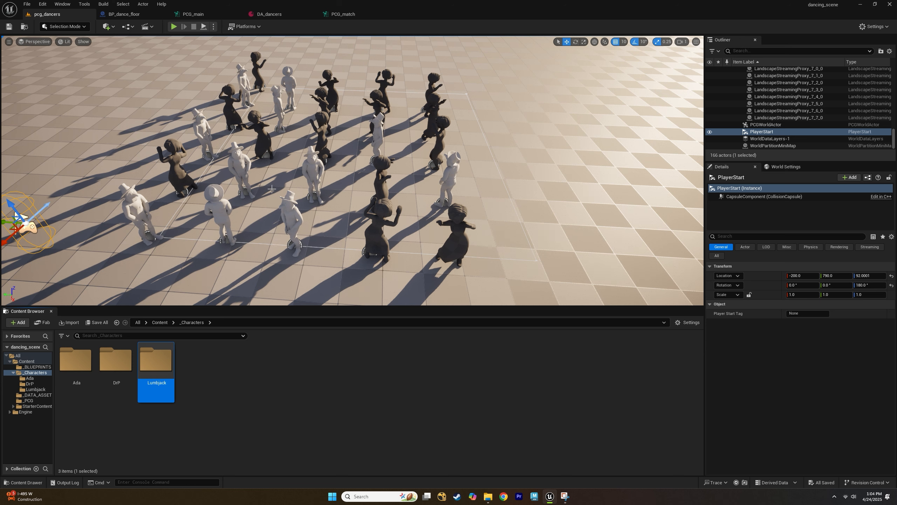
{"action": "left_click", "coordinate": [220, 380]}
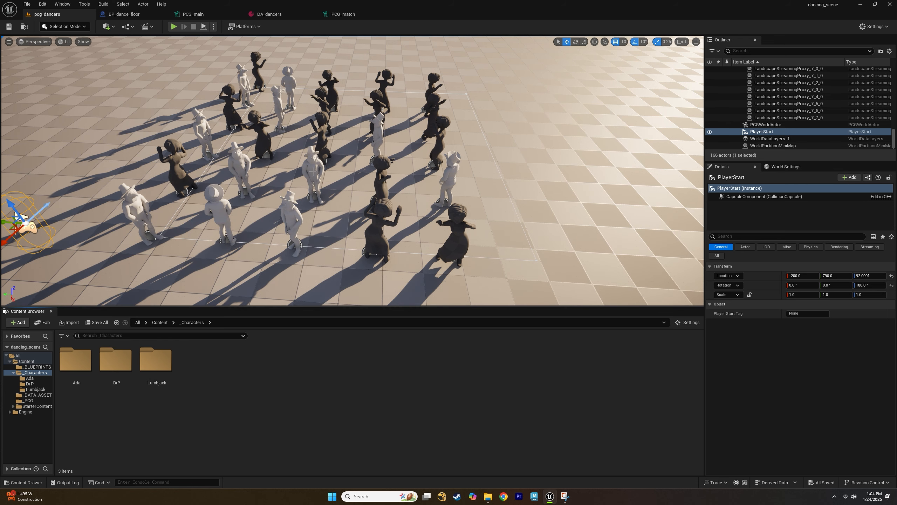
{"action": "scroll", "coordinate": [312, 166], "scroll_direction": "up", "scroll_amount": 6}
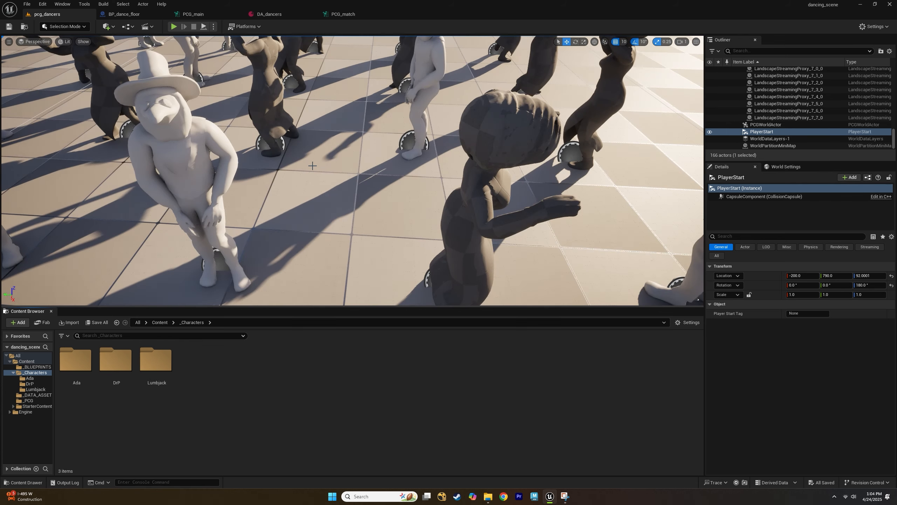
{"action": "scroll", "coordinate": [350, 143], "scroll_direction": "down", "scroll_amount": 3}
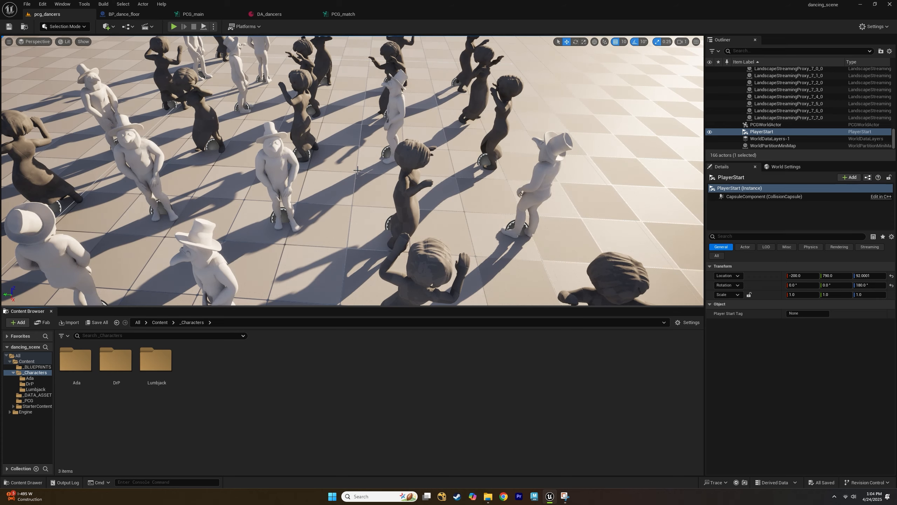
{"action": "scroll", "coordinate": [363, 185], "scroll_direction": "up", "scroll_amount": 1}
{"action": "scroll", "coordinate": [389, 218], "scroll_direction": "down", "scroll_amount": 4}
{"action": "left_click_drag", "start_coordinate": [389, 218], "coordinate": [328, 178], "text": "alt"}
{"action": "right_click_drag", "start_coordinate": [328, 179], "coordinate": [354, 178], "text": "alt"}
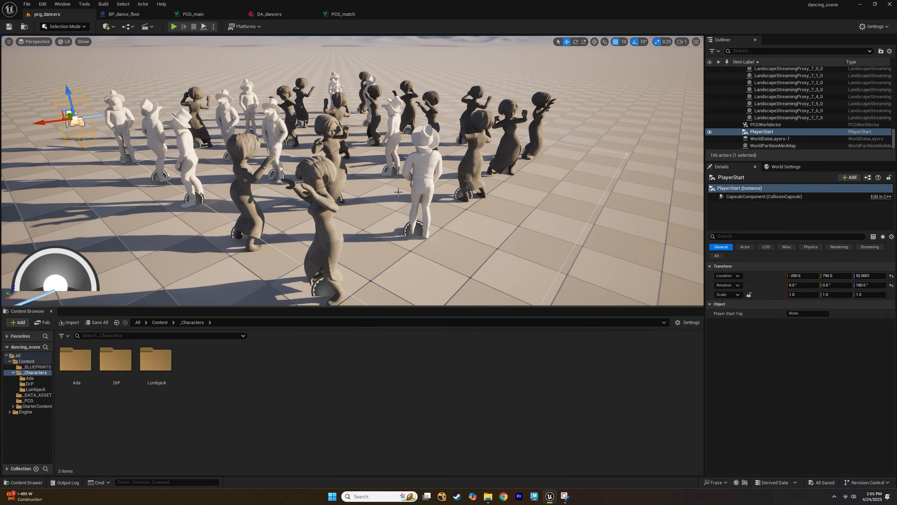
Open the Lumbjack folder and import the StephenRivas_Lumberjack_Mixamo_v5 FBX from the moon_characters folder into it.
{"action": "double_click", "coordinate": [156, 362]}
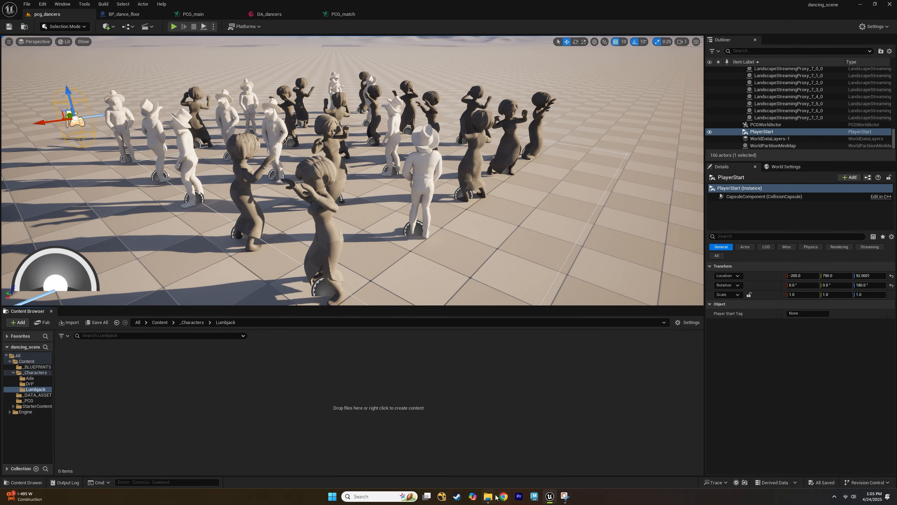
{"action": "mouse_move", "coordinate": [495, 497]}
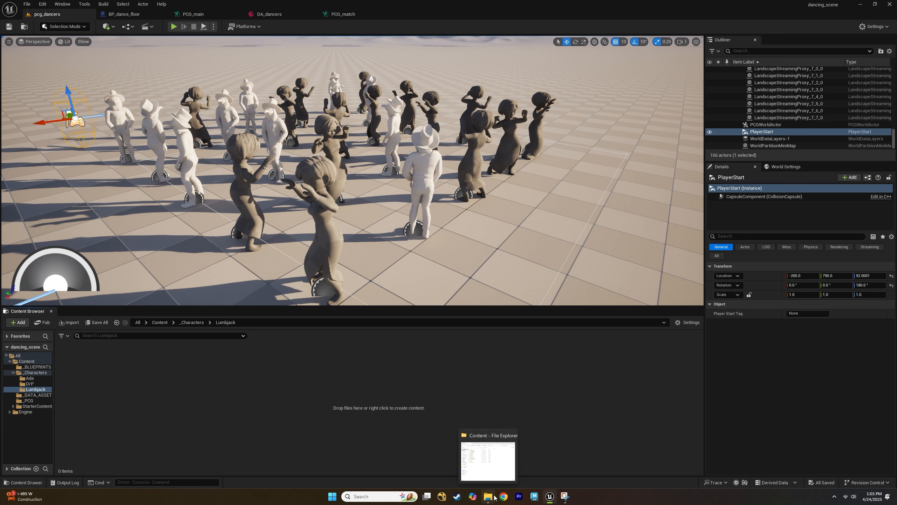
{"action": "left_click", "coordinate": [494, 497]}
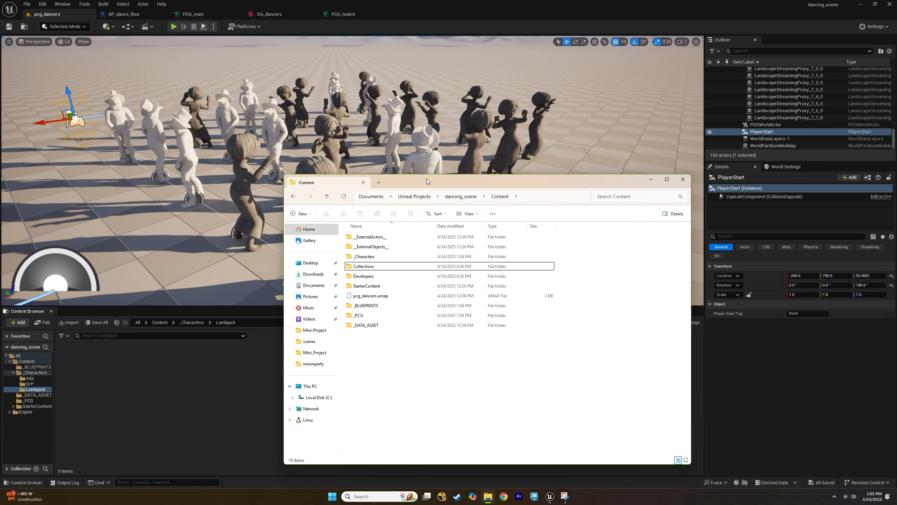
{"action": "left_click_drag", "start_coordinate": [429, 182], "coordinate": [529, 154]}
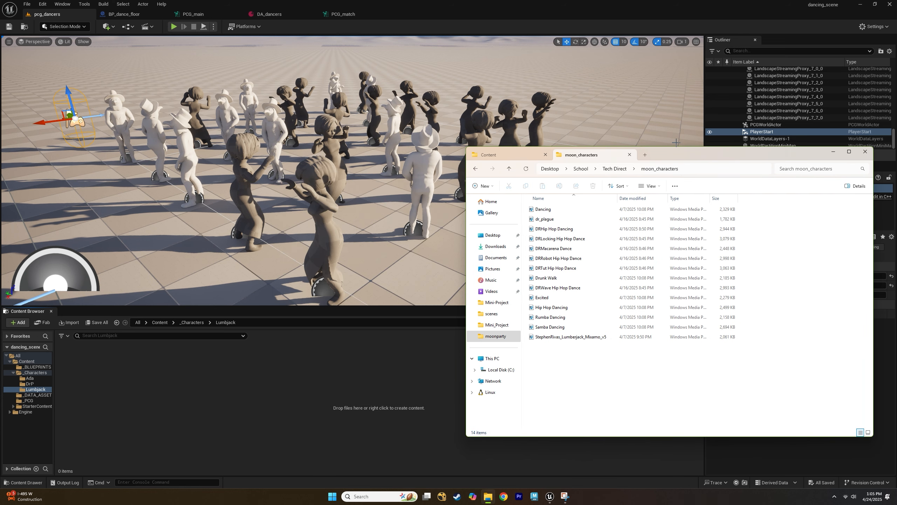
{"action": "left_click", "coordinate": [587, 341]}
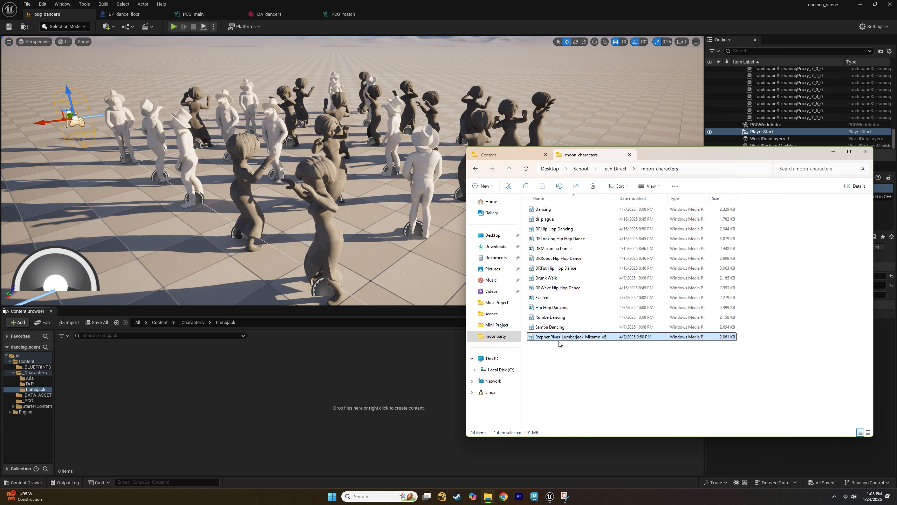
{"action": "left_click_drag", "start_coordinate": [235, 374], "coordinate": [211, 381]}
{"action": "left_click_drag", "start_coordinate": [679, 159], "coordinate": [652, 402]}
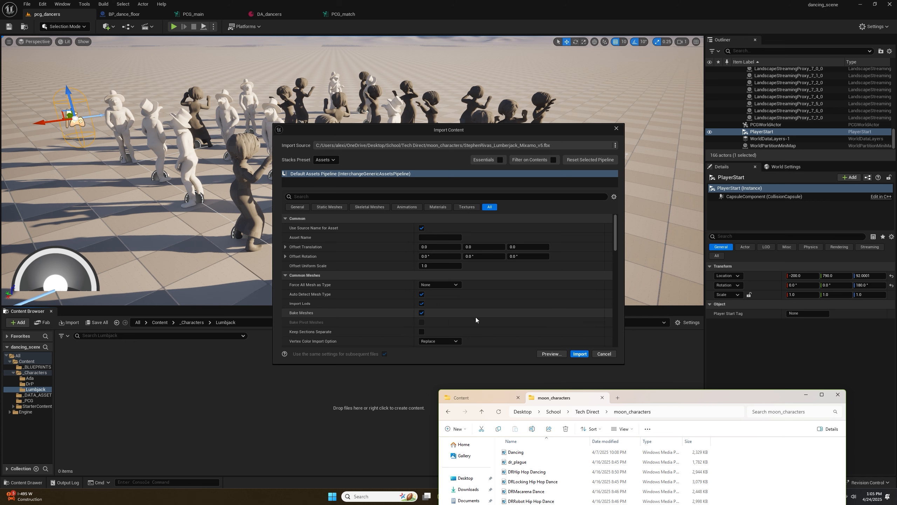
{"action": "scroll", "coordinate": [474, 318], "scroll_direction": "down", "scroll_amount": 8}
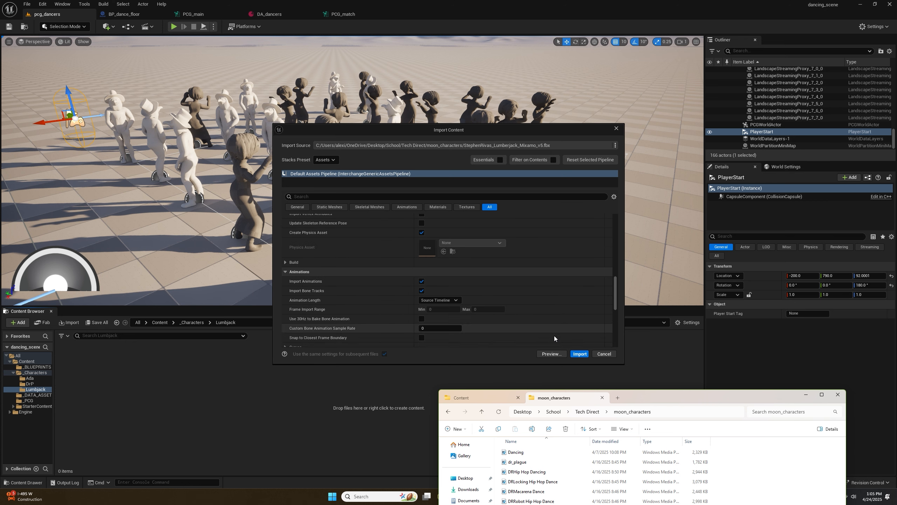
{"action": "left_click", "coordinate": [580, 353]}
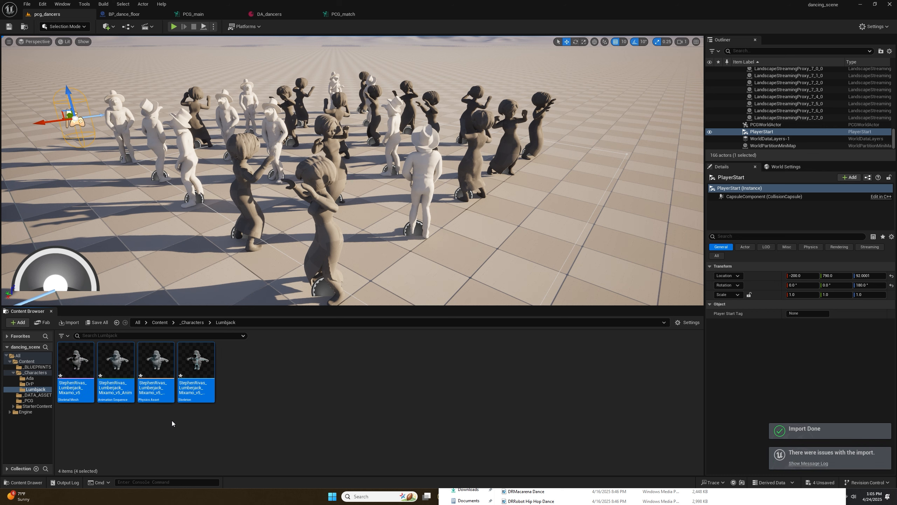
{"action": "left_click", "coordinate": [172, 421]}
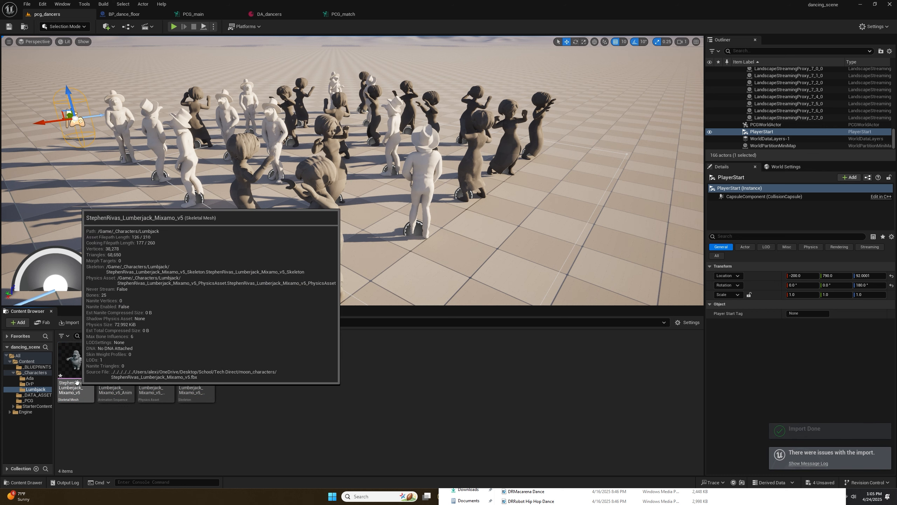
{"action": "mouse_move", "coordinate": [163, 399]}
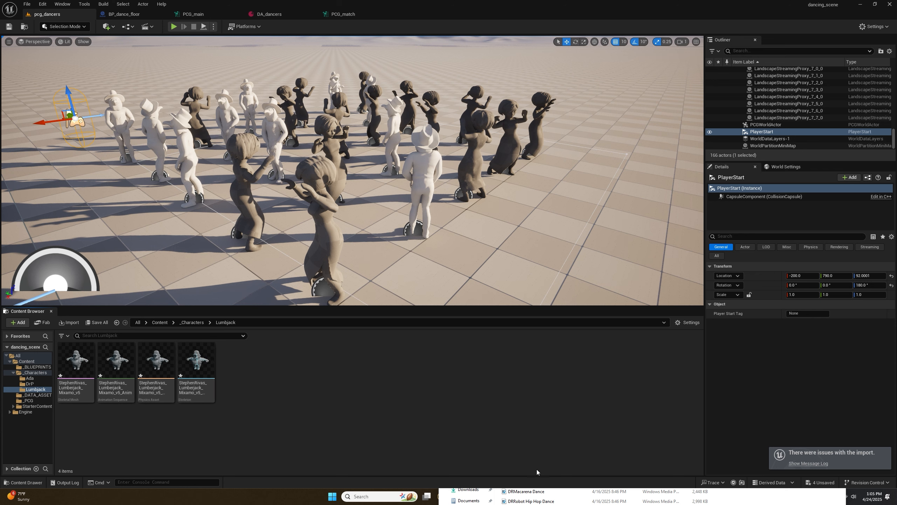
{"action": "left_click_drag", "start_coordinate": [686, 399], "coordinate": [738, 191]}
{"action": "left_click", "coordinate": [589, 361]}
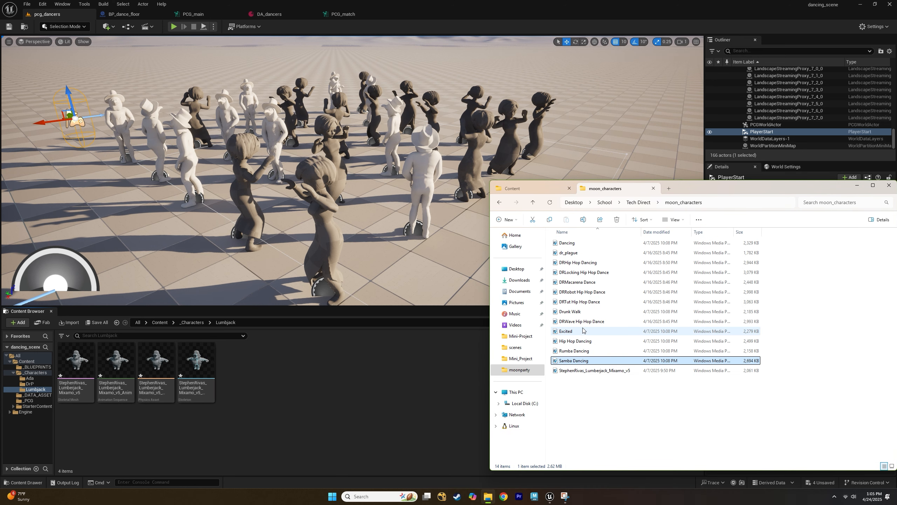
{"action": "left_click", "coordinate": [591, 312], "text": "ctrl"}
{"action": "left_click", "coordinate": [592, 313], "text": "shift"}
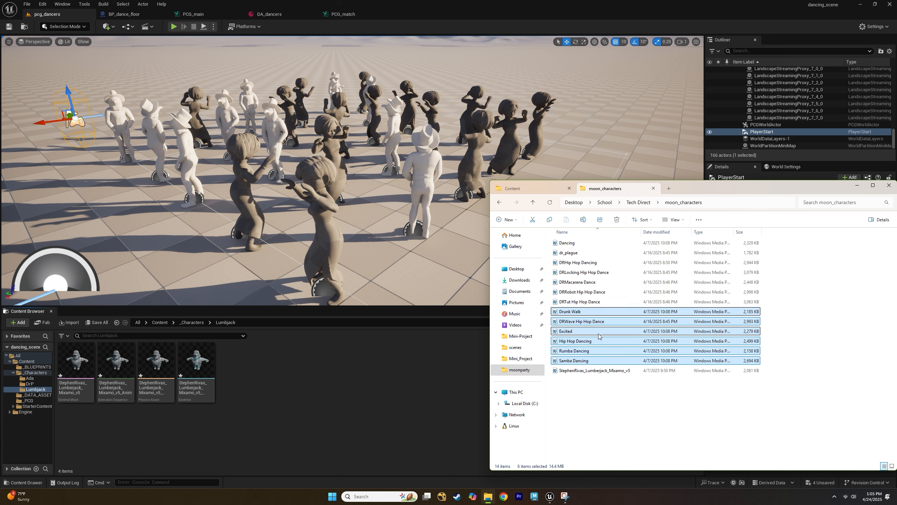
{"action": "left_click", "coordinate": [597, 360]}
{"action": "left_click", "coordinate": [599, 370]}
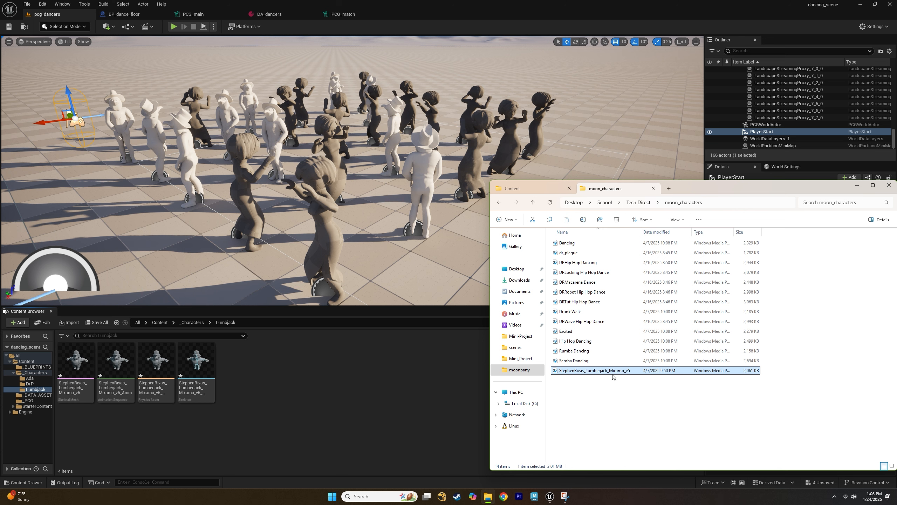
{"action": "left_click", "coordinate": [580, 365]}
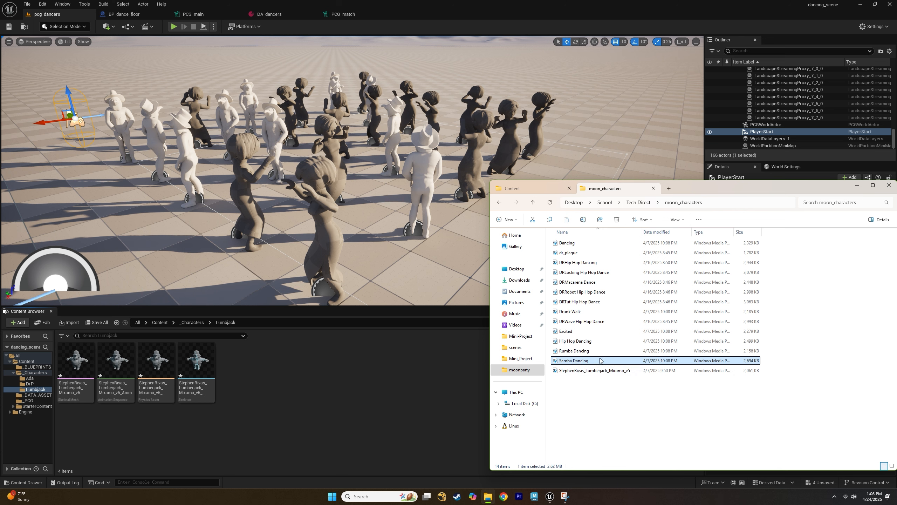
{"action": "left_click_drag", "start_coordinate": [600, 361], "coordinate": [269, 361]}
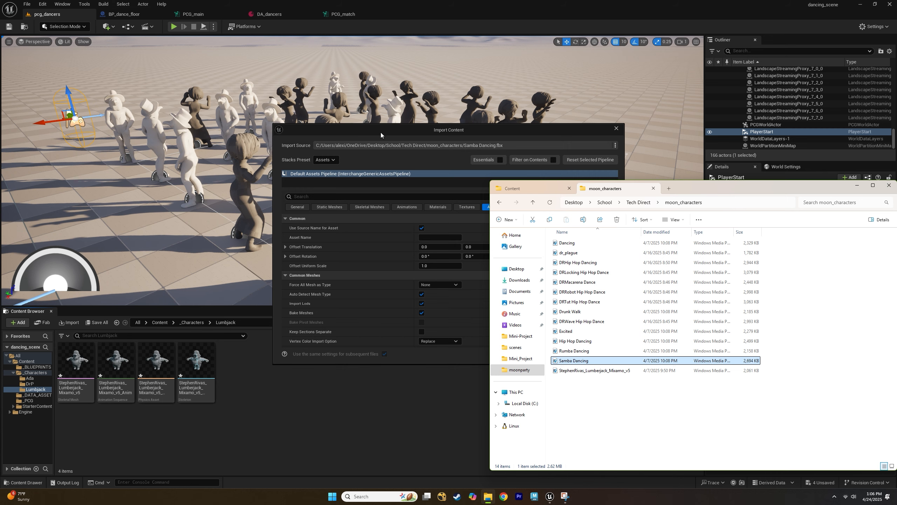
{"action": "left_click", "coordinate": [381, 134]}
{"action": "scroll", "coordinate": [504, 257], "scroll_direction": "down", "scroll_amount": 10}
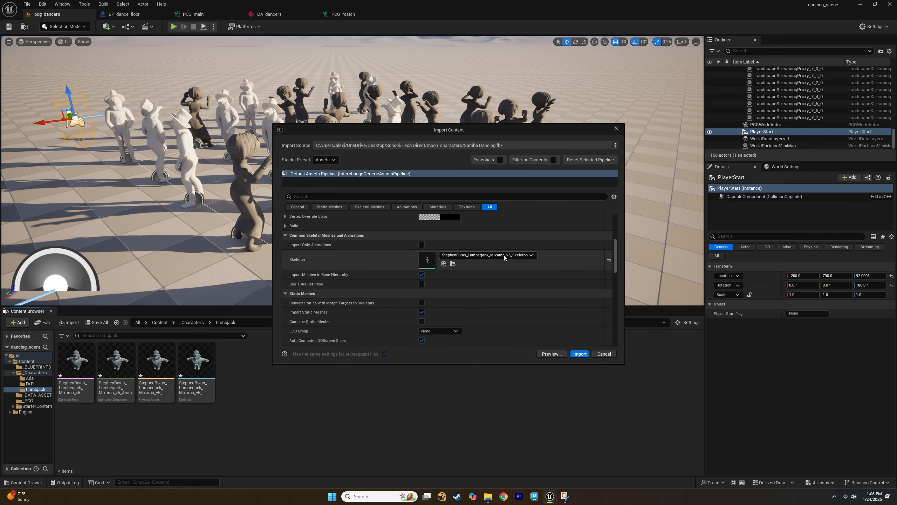
{"action": "left_click", "coordinate": [504, 256]}
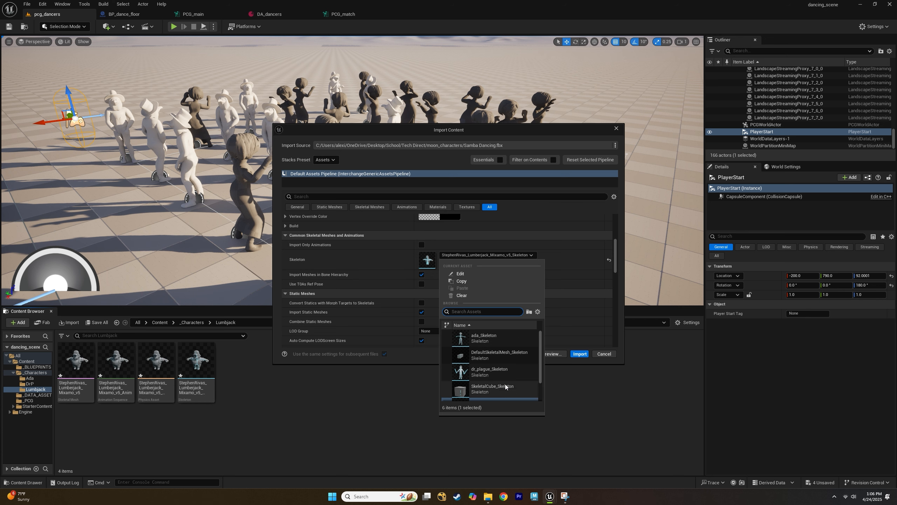
{"action": "scroll", "coordinate": [505, 385], "scroll_direction": "down", "scroll_amount": 2}
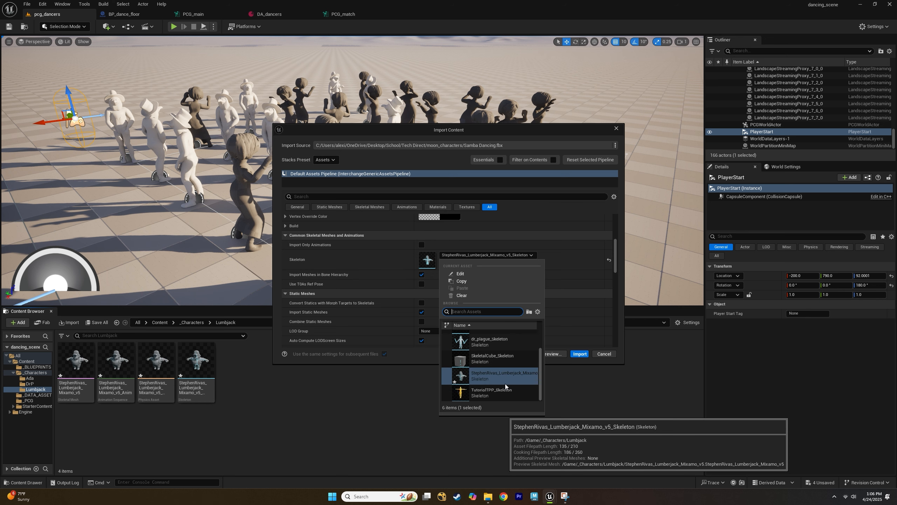
{"action": "left_click", "coordinate": [523, 376]}
{"action": "left_click", "coordinate": [579, 353]}
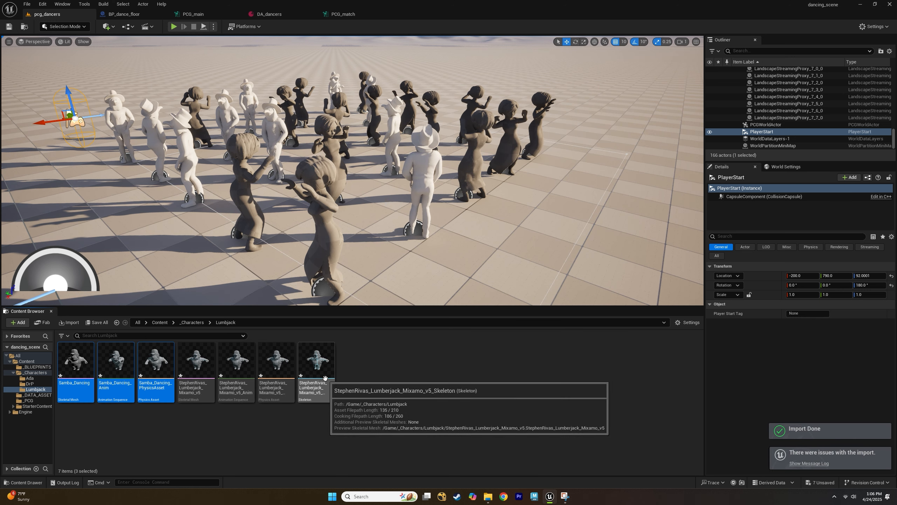
Import the Excited, Hip Hop Dancing and Rumba Dancing FBX files into the Lumbjack folder with the StephenRivas_Lumberjack_Mixamo_v5_Skeleton.
{"action": "left_click", "coordinate": [269, 445]}
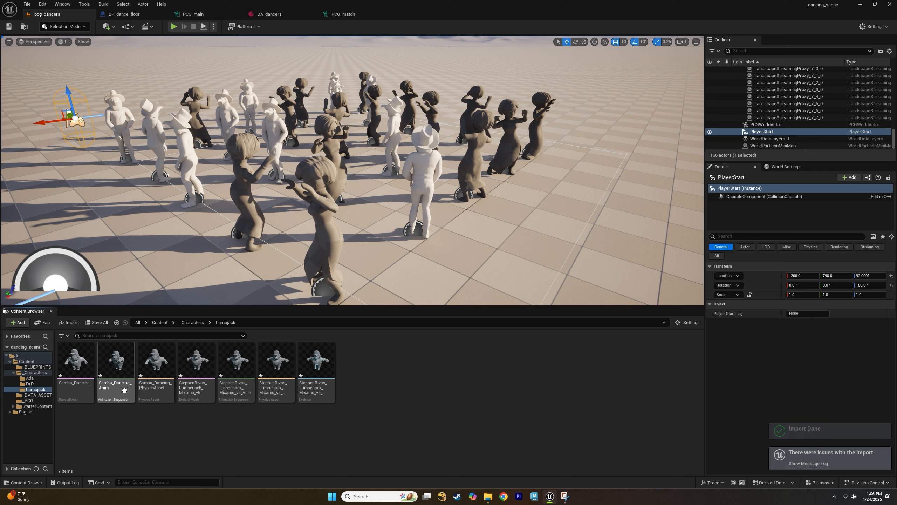
{"action": "left_click", "coordinate": [488, 495]}
{"action": "left_click", "coordinate": [565, 352]}
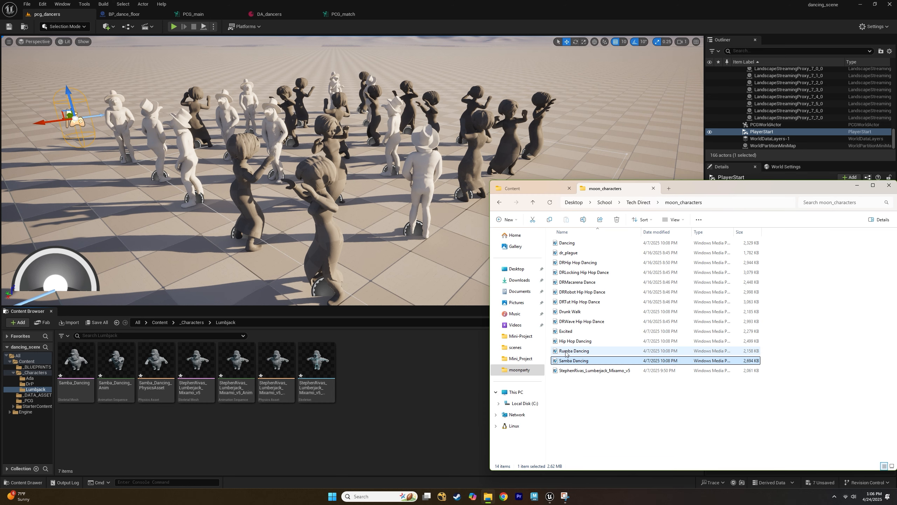
{"action": "left_click", "coordinate": [572, 334], "text": "shift"}
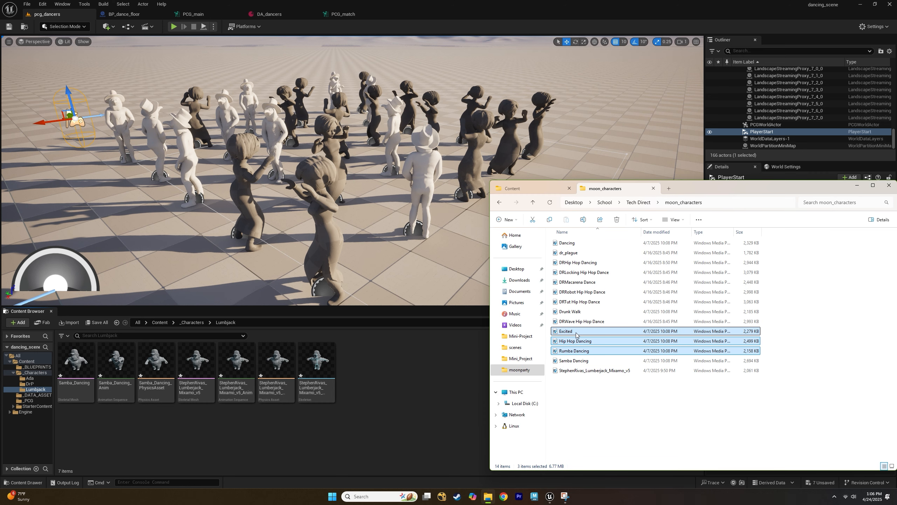
{"action": "left_click_drag", "start_coordinate": [576, 334], "coordinate": [400, 380]}
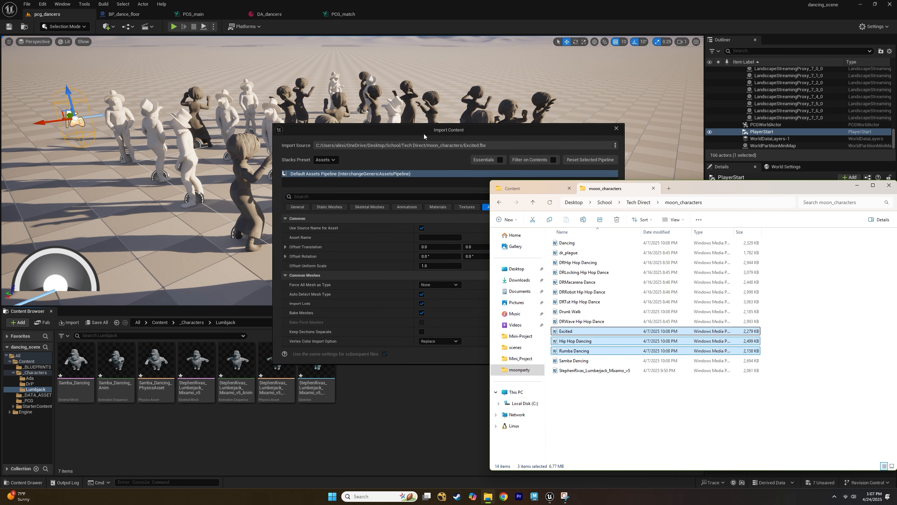
{"action": "left_click", "coordinate": [424, 136]}
{"action": "scroll", "coordinate": [459, 276], "scroll_direction": "down", "scroll_amount": 6}
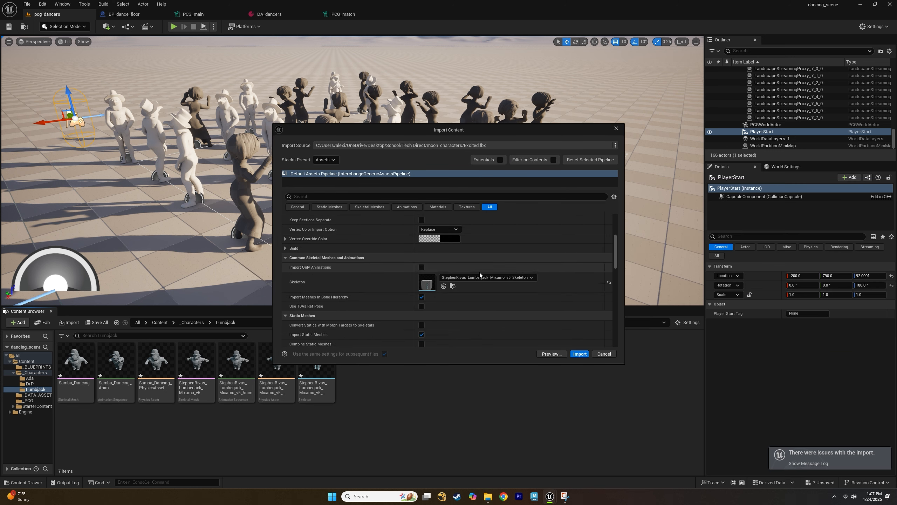
{"action": "left_click", "coordinate": [484, 277]}
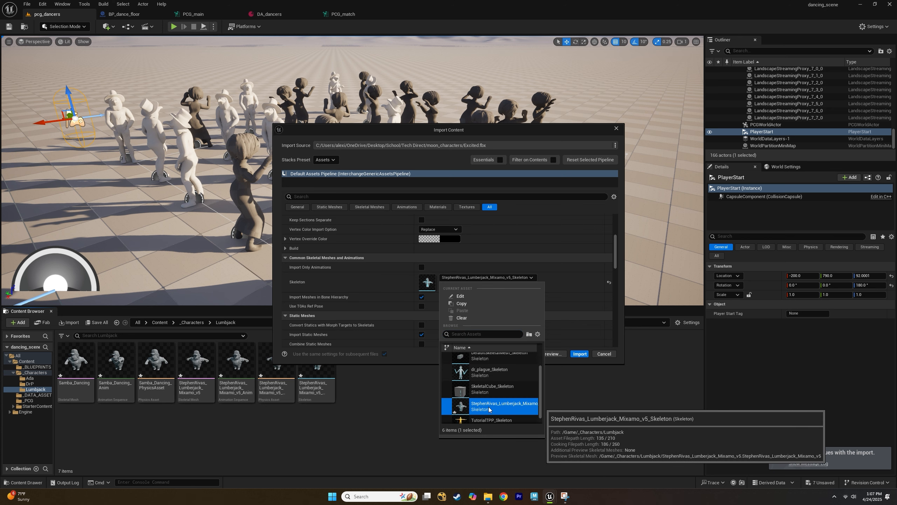
{"action": "left_click", "coordinate": [583, 354]}
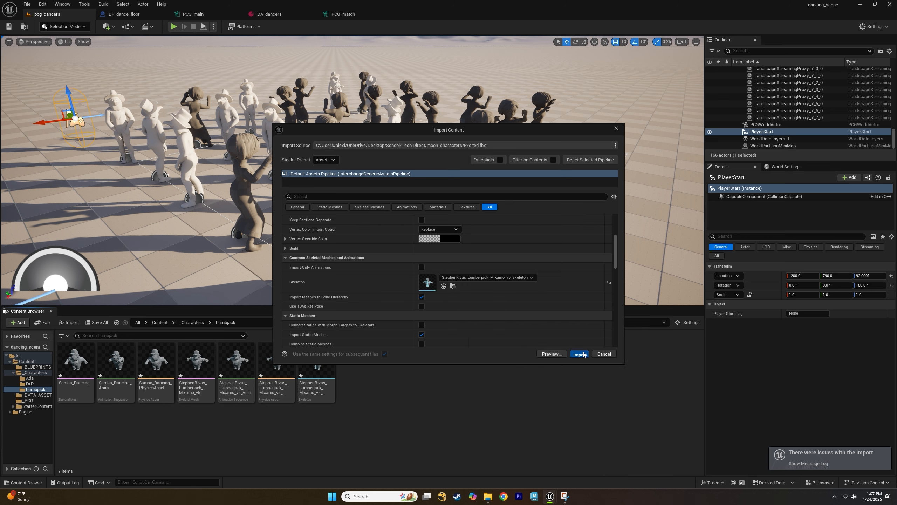
{"action": "left_click", "coordinate": [580, 353]}
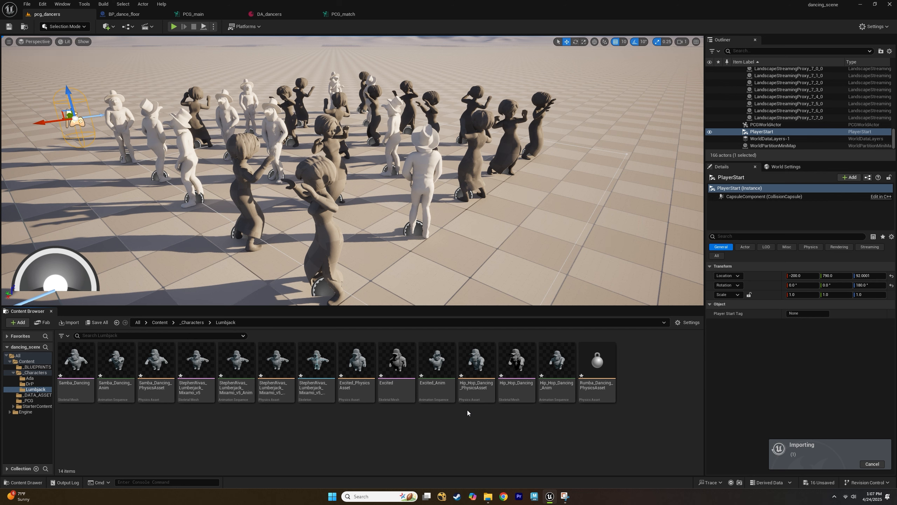
Create an Animation Blueprint for the StephenRivas_Lumberjack_Mixamo_v5_Skeleton in the Lumbjack folder named AB_lumberjack.
{"action": "left_click", "coordinate": [376, 426]}
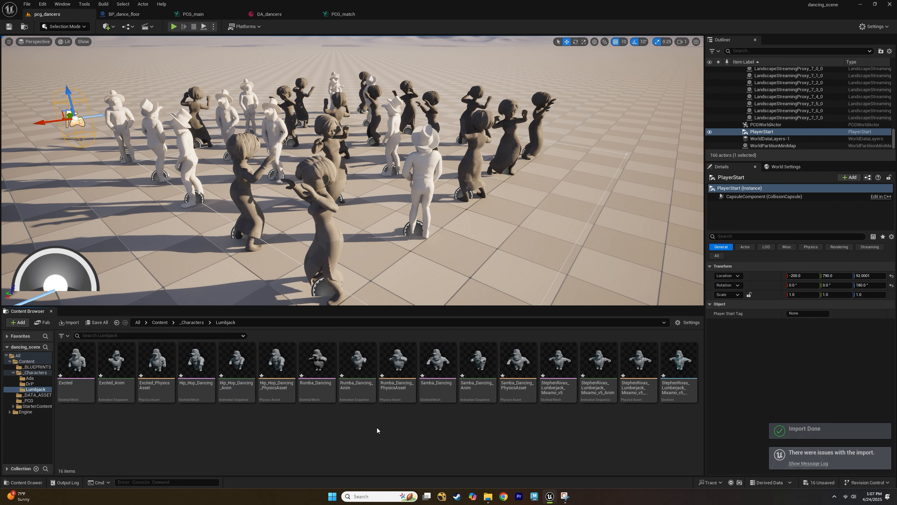
{"action": "right_click", "coordinate": [295, 420]}
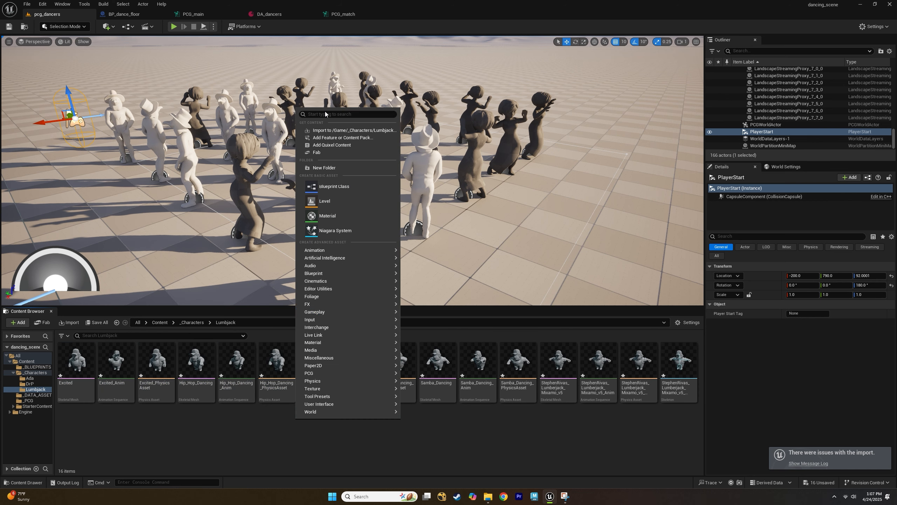
{"action": "type", "text": "animation blu"}
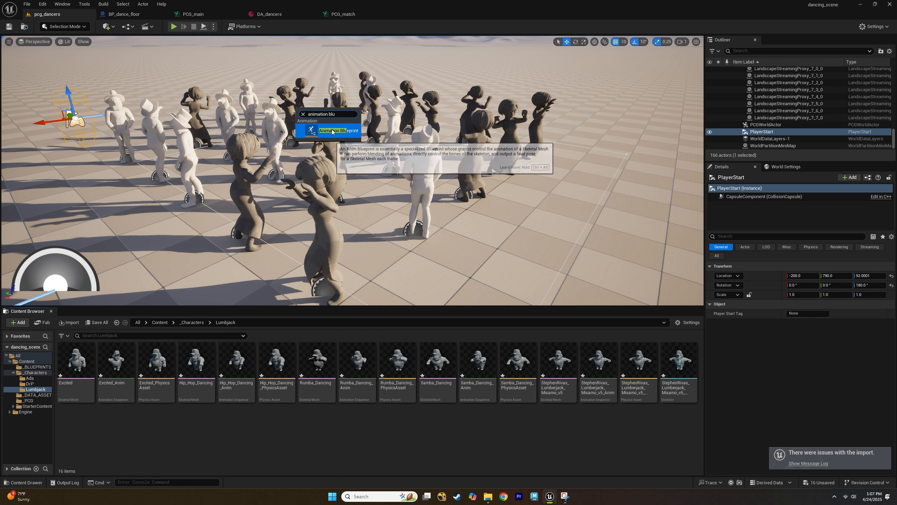
{"action": "left_click", "coordinate": [338, 130]}
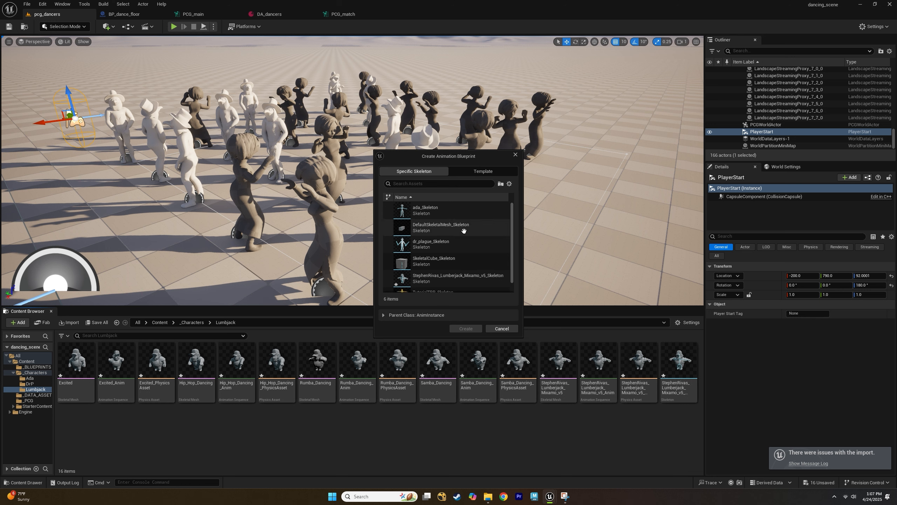
{"action": "left_click", "coordinate": [467, 281]}
{"action": "scroll", "coordinate": [479, 284], "scroll_direction": "up", "scroll_amount": 1}
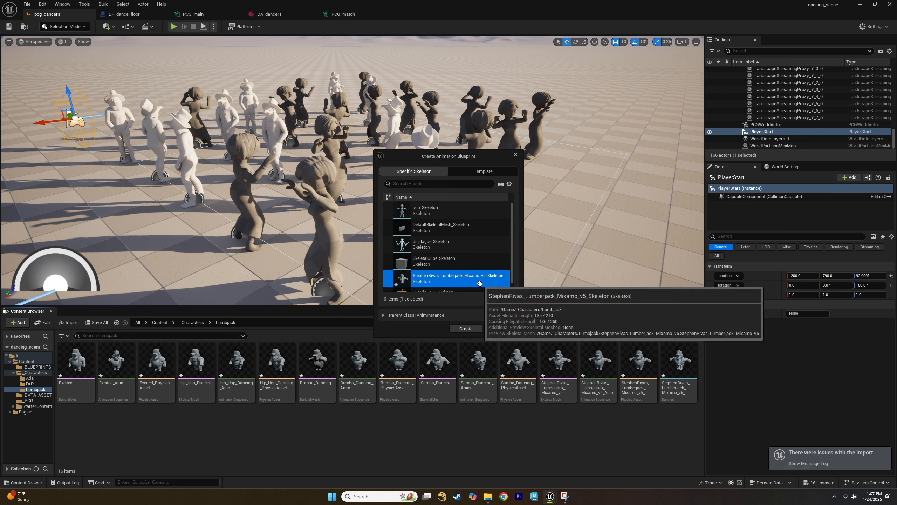
{"action": "left_click", "coordinate": [465, 329]}
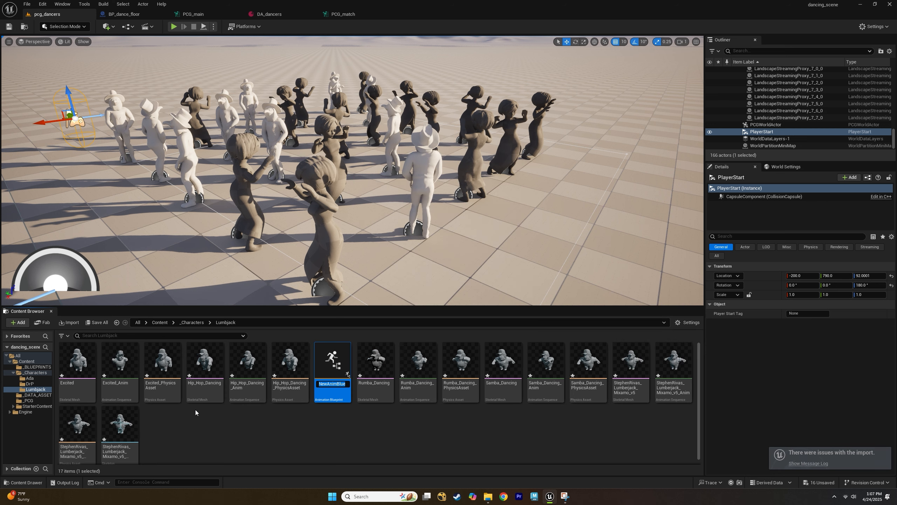
{"action": "type", "text": "B"}
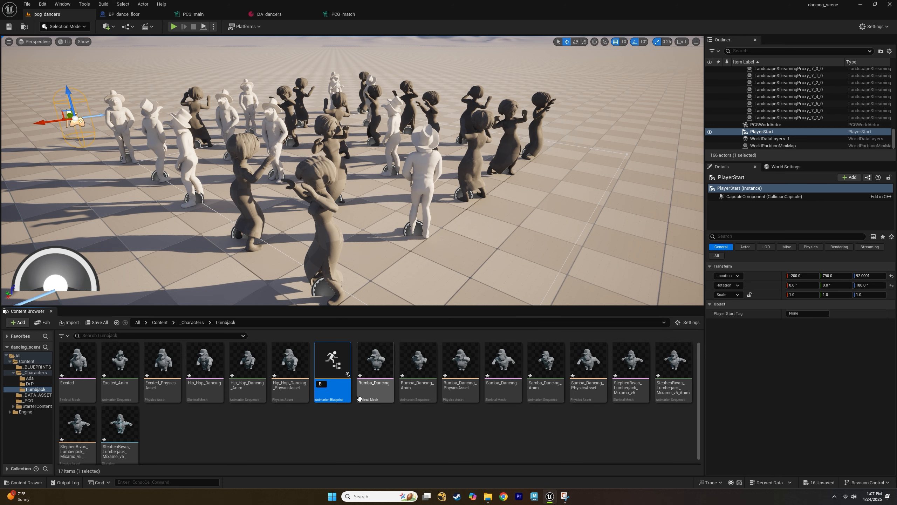
{"action": "key", "text": "BackSpace"}
{"action": "type", "text": "A"}
{"action": "type", "text": "B_lumberjack"}
{"action": "key", "text": "Return"}
Open AB_lumberjack, wire an Excited_Anim sequence player into the Output Pose, and compile.
{"action": "double_click", "coordinate": [86, 363]}
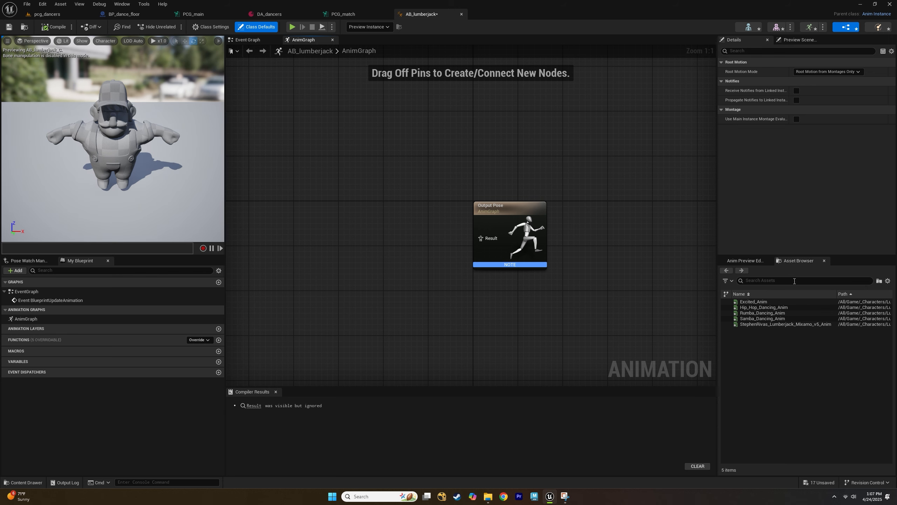
{"action": "mouse_move", "coordinate": [761, 305]}
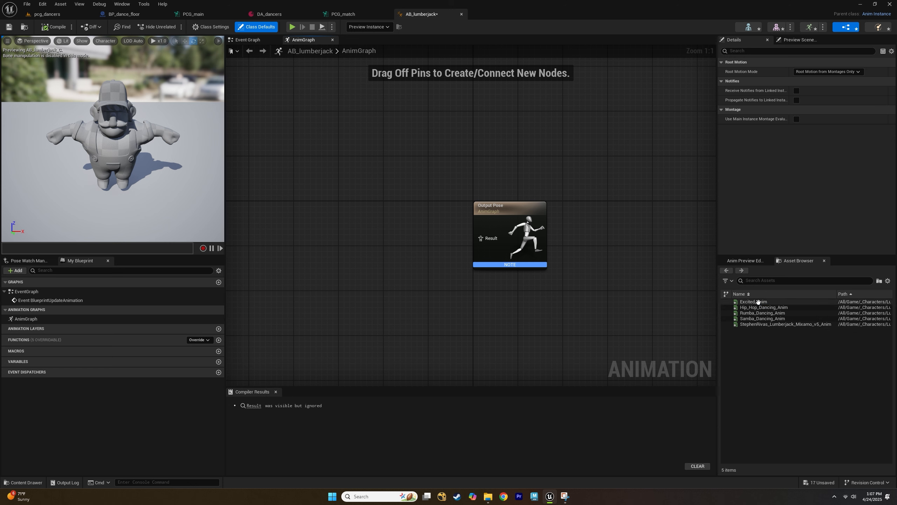
{"action": "left_click_drag", "start_coordinate": [759, 301], "coordinate": [336, 212]}
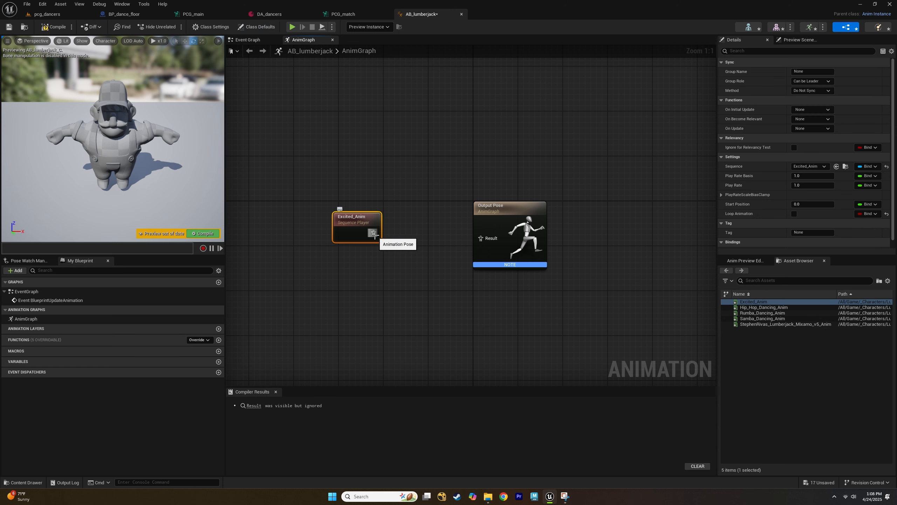
{"action": "left_click_drag", "start_coordinate": [372, 235], "coordinate": [484, 239]}
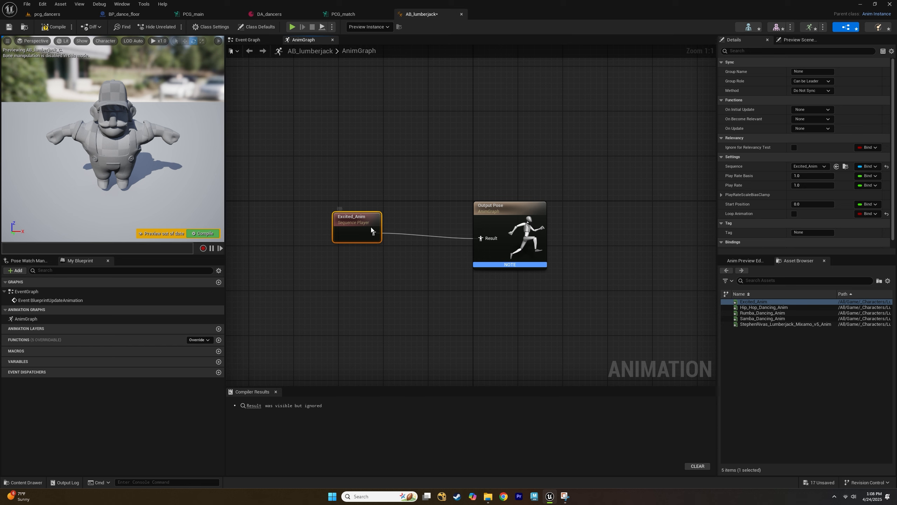
{"action": "left_click_drag", "start_coordinate": [371, 228], "coordinate": [404, 234]}
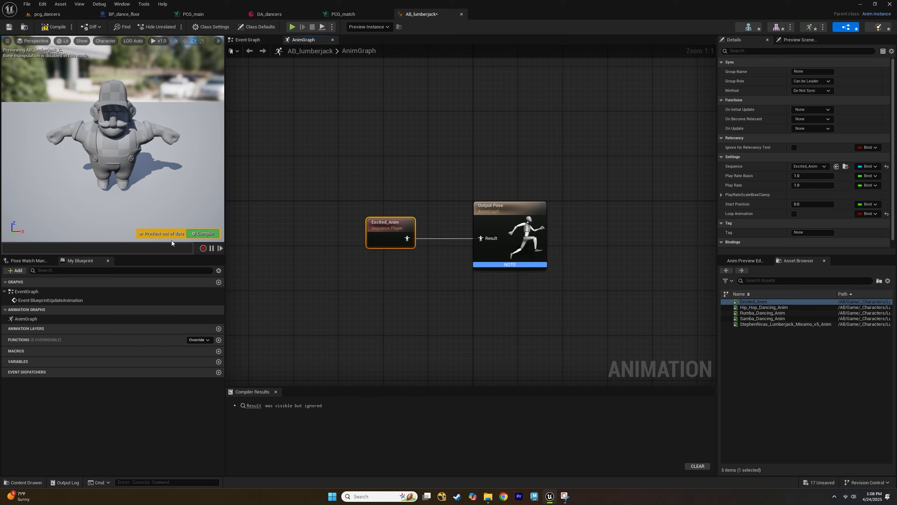
{"action": "left_click", "coordinate": [54, 28]}
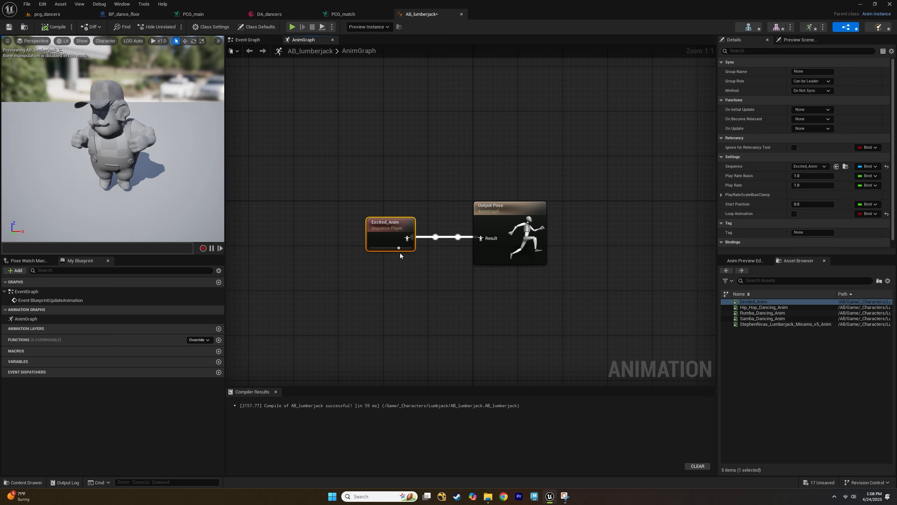
Replace the Excited_Anim node with a new state machine named locomotion connected to the Output Pose.
{"action": "key", "text": "Delete"}
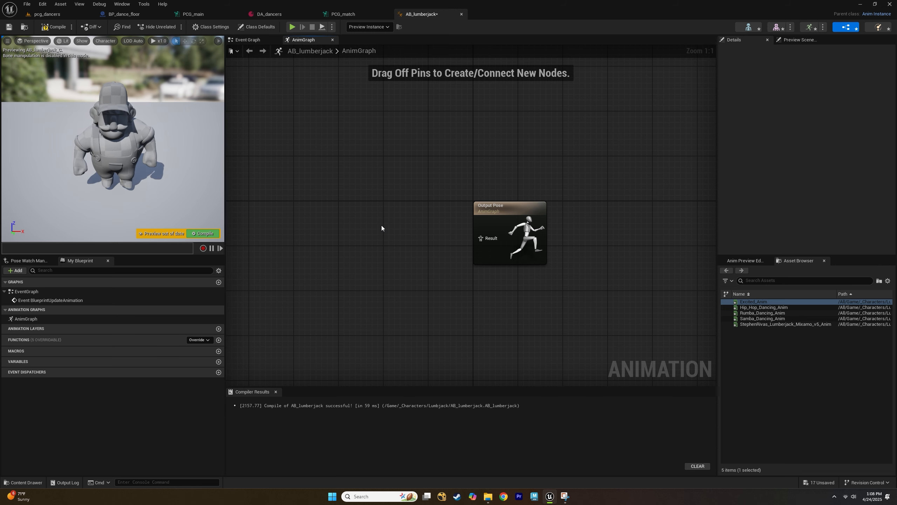
{"action": "right_click", "coordinate": [382, 226]}
{"action": "type", "text": "stat"}
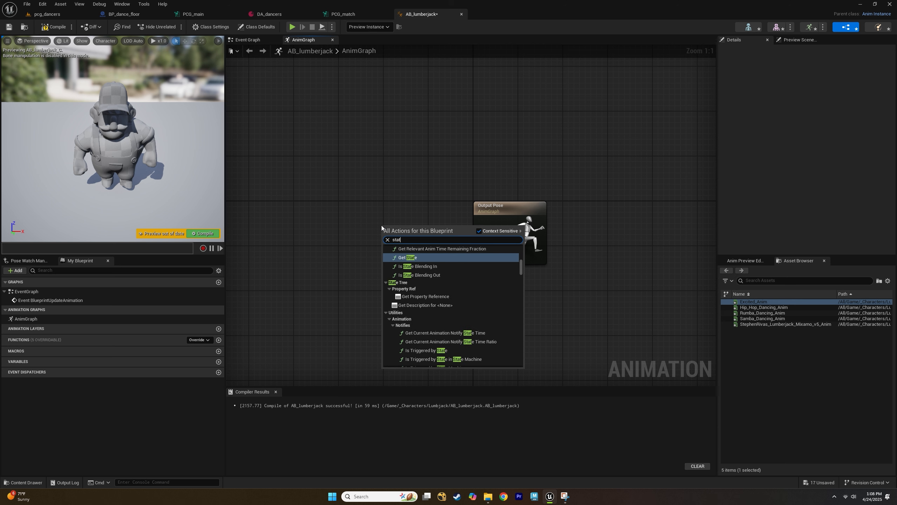
{"action": "type", "text": "e mac"}
{"action": "key", "text": "Return"}
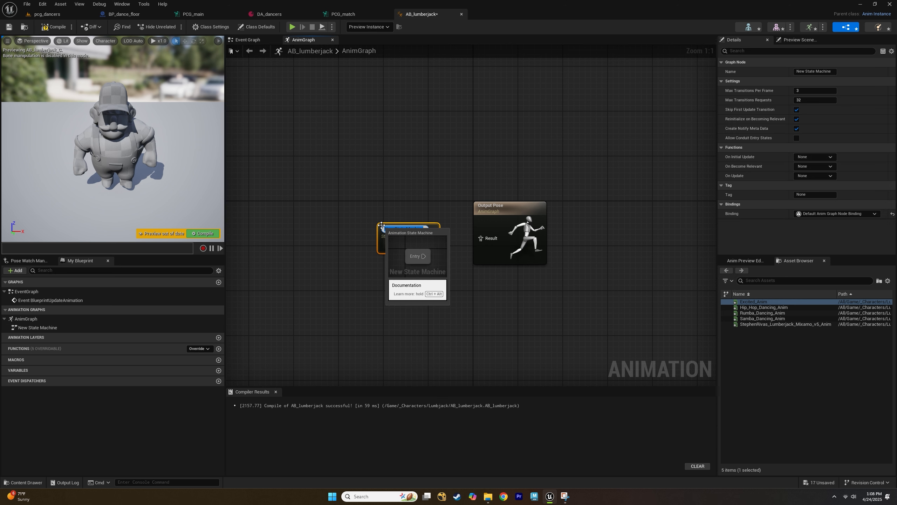
{"action": "type", "text": "locom"}
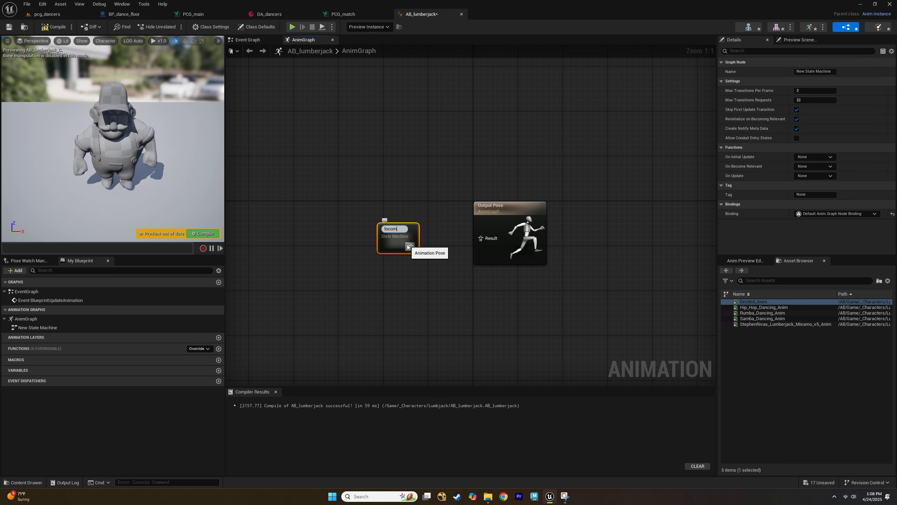
{"action": "type", "text": "otion"}
{"action": "key", "text": "Return"}
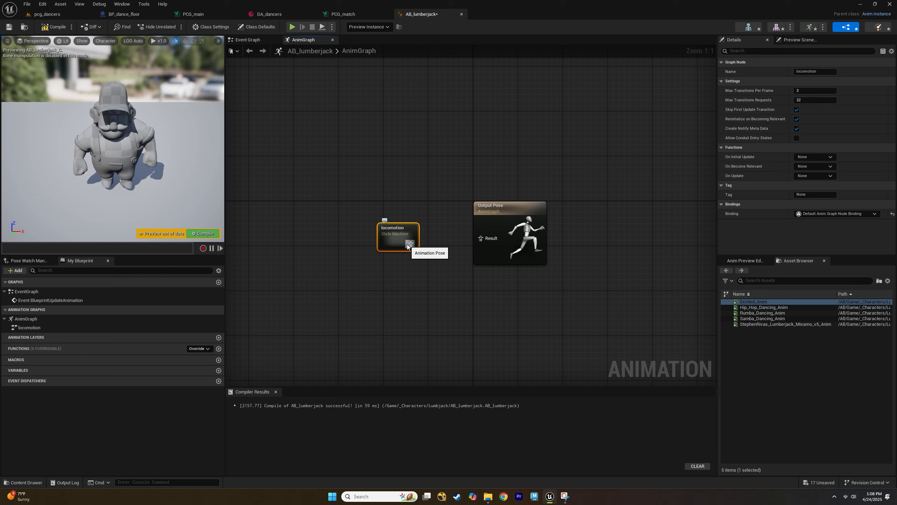
{"action": "left_click_drag", "start_coordinate": [408, 246], "coordinate": [430, 229]}
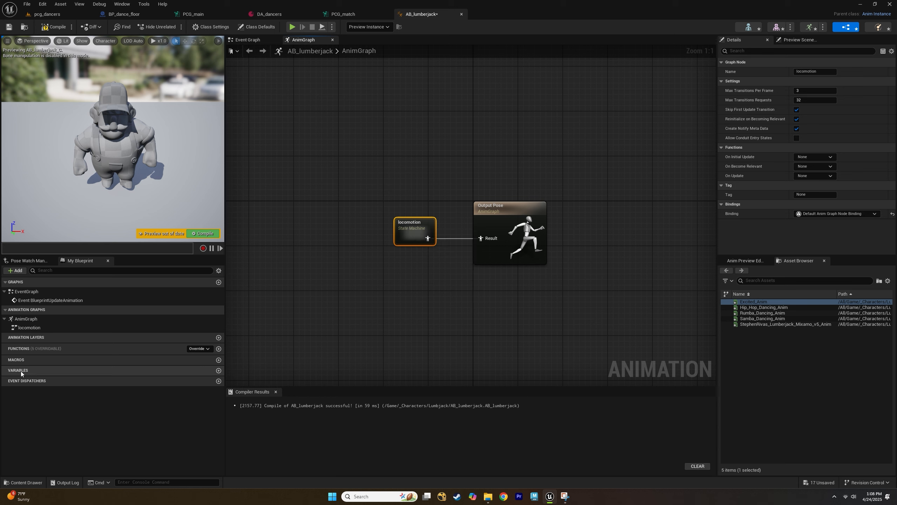
Add an instance-editable Integer variable named state_change to the animation blueprint.
{"action": "left_click", "coordinate": [219, 370]}
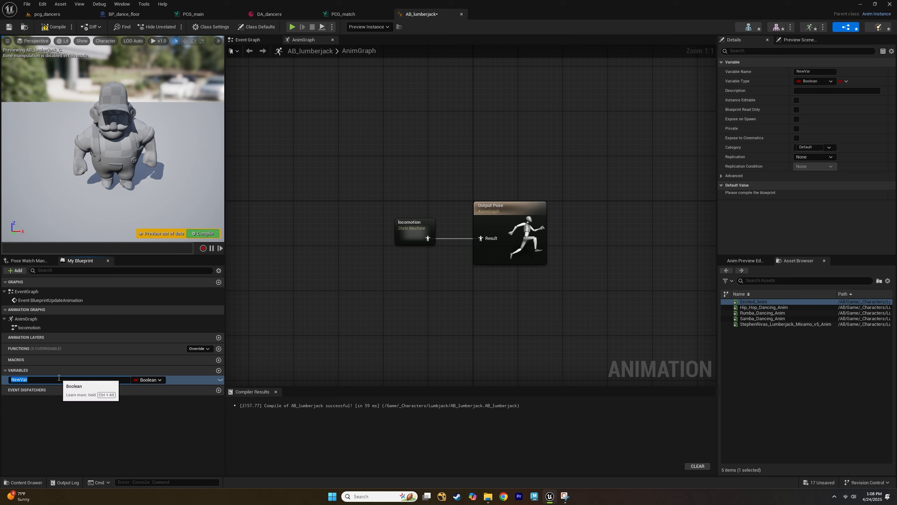
{"action": "type", "text": "state_change"}
{"action": "key", "text": "Return"}
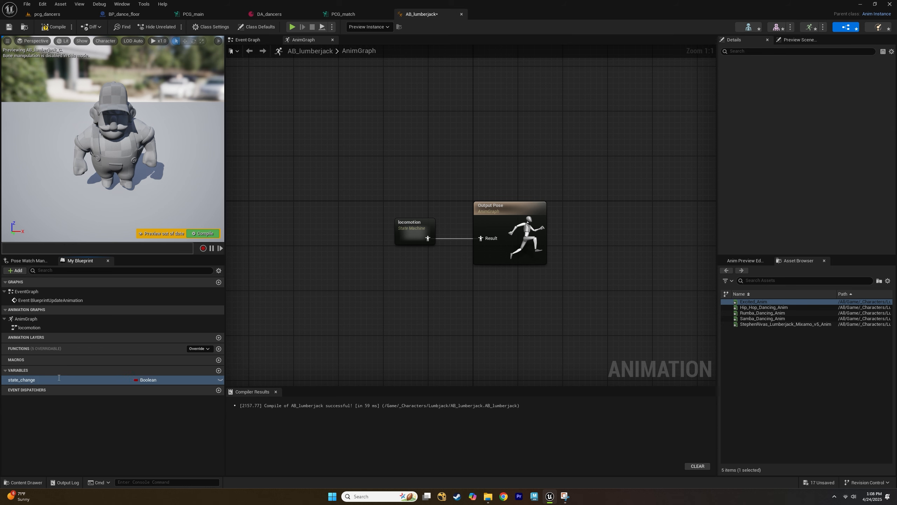
{"action": "left_click", "coordinate": [150, 380]}
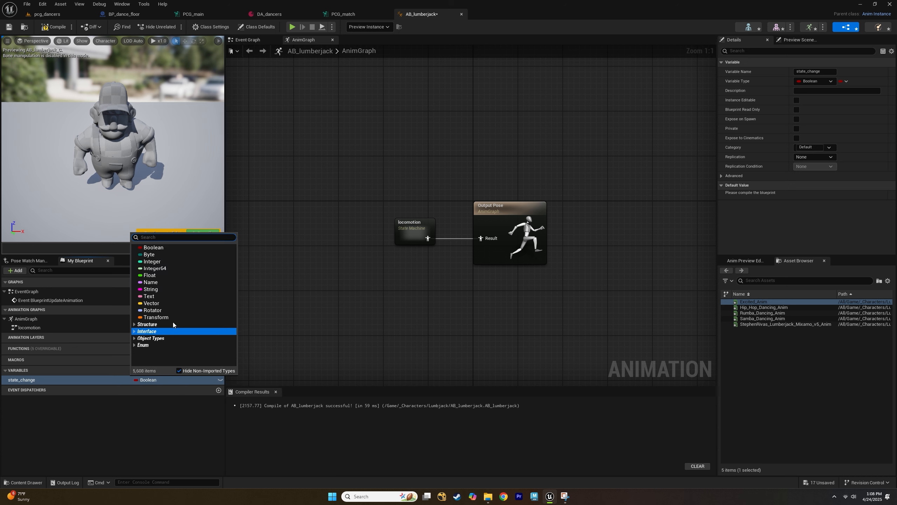
{"action": "left_click", "coordinate": [155, 267]}
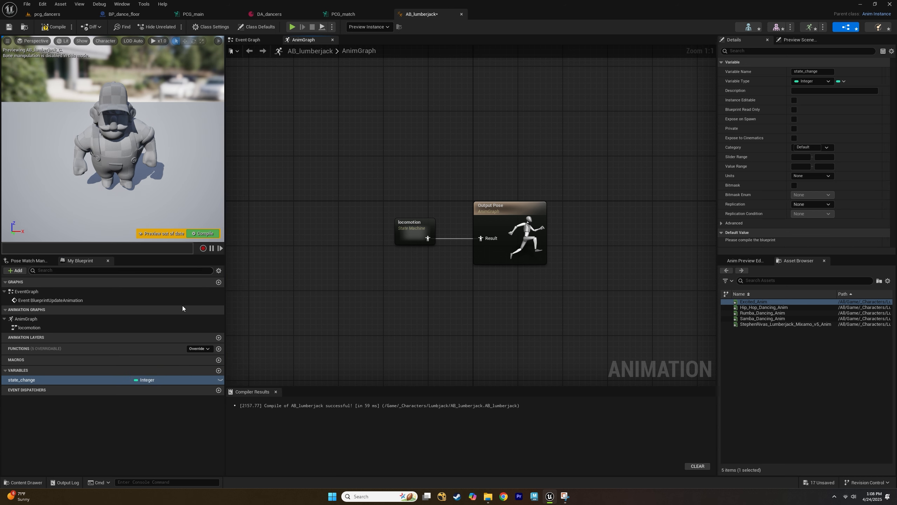
{"action": "left_click", "coordinate": [219, 379]}
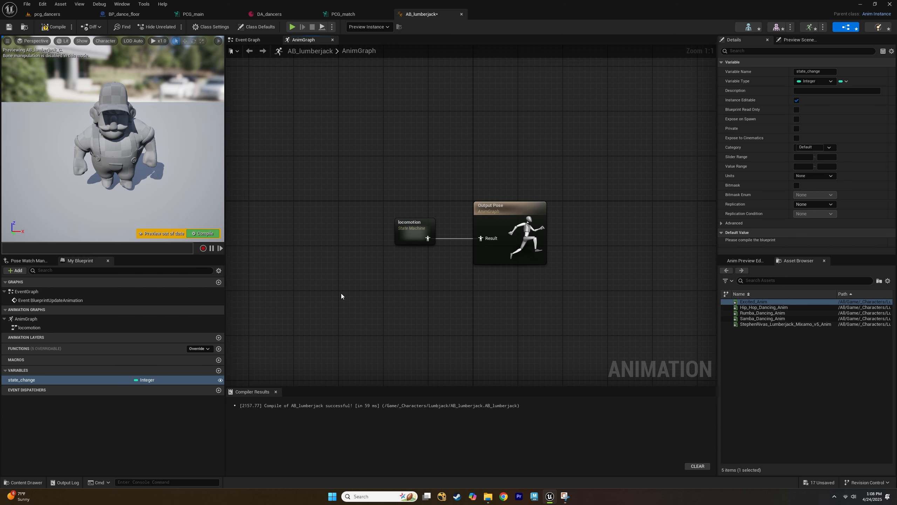
Open the locomotion state machine graph, then open the Excited_Anim animation asset.
{"action": "right_click_drag", "start_coordinate": [372, 245], "coordinate": [305, 258]}
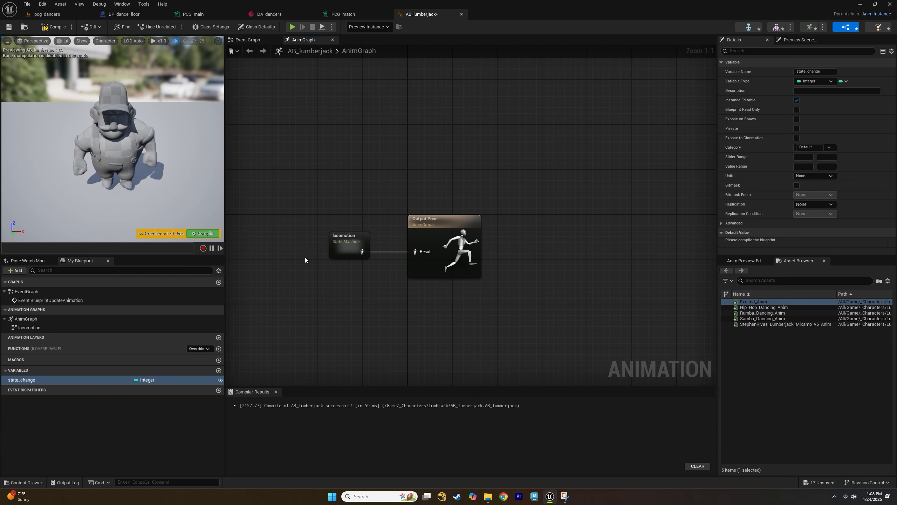
{"action": "double_click", "coordinate": [349, 236]}
{"action": "right_click_drag", "start_coordinate": [267, 245], "coordinate": [226, 216]}
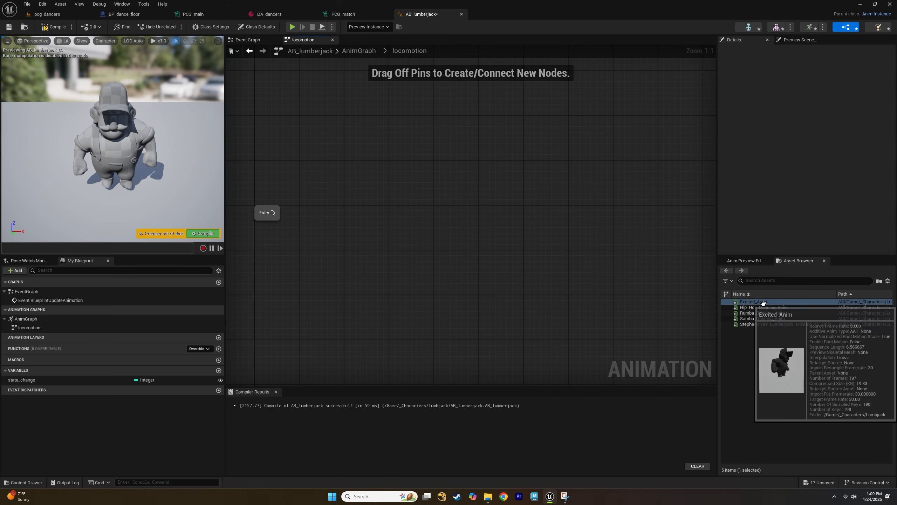
{"action": "left_click_drag", "start_coordinate": [763, 307], "coordinate": [488, 133]}
{"action": "double_click", "coordinate": [747, 301]}
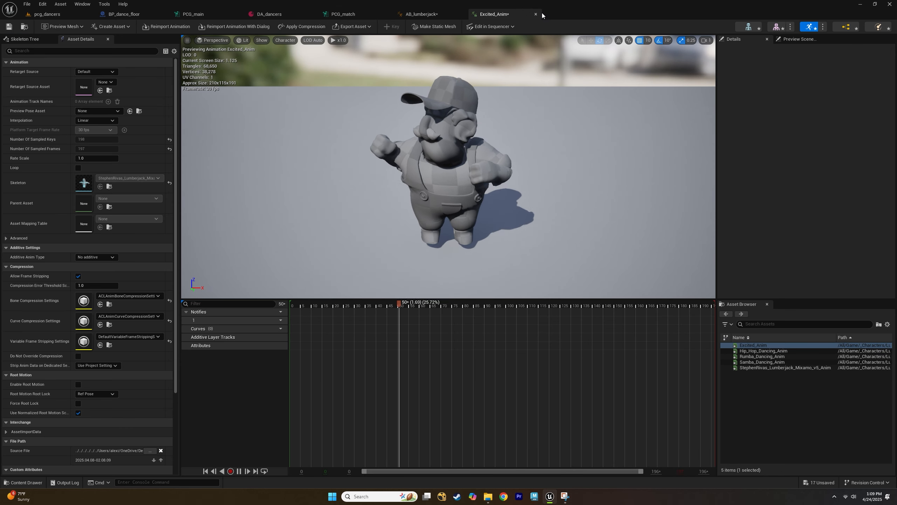
Close the animation asset and add an Excited_Anim state beside the Entry node in the locomotion state machine.
{"action": "left_click", "coordinate": [536, 15]}
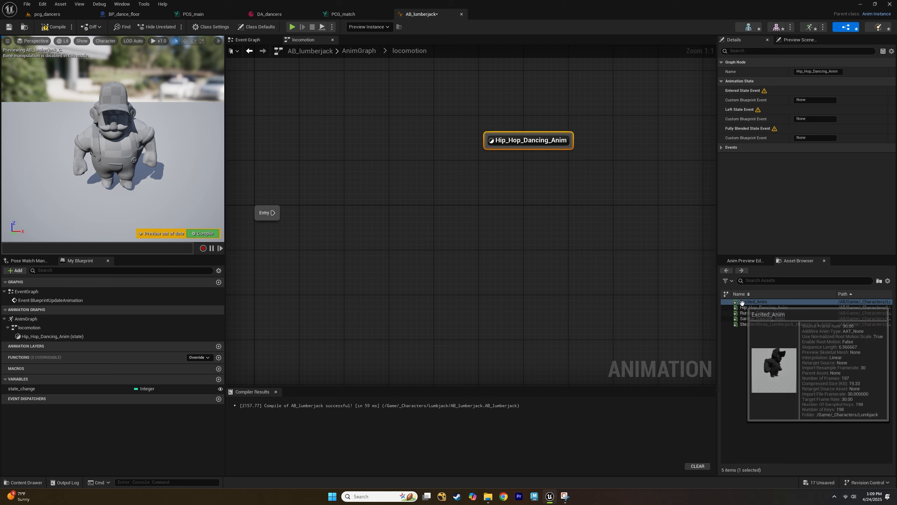
{"action": "left_click_drag", "start_coordinate": [742, 301], "coordinate": [375, 126]}
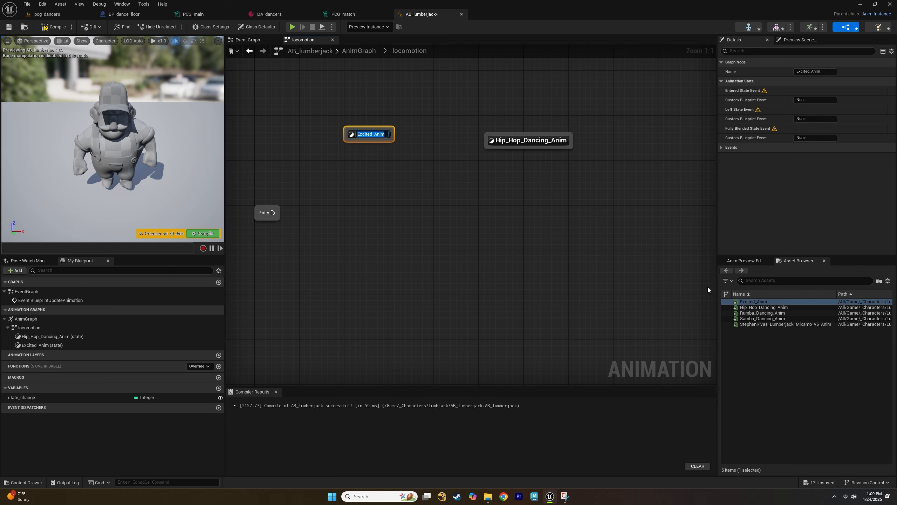
{"action": "left_click_drag", "start_coordinate": [255, 206], "coordinate": [333, 215]}
{"action": "left_click", "coordinate": [343, 140]}
{"action": "left_click", "coordinate": [390, 117]}
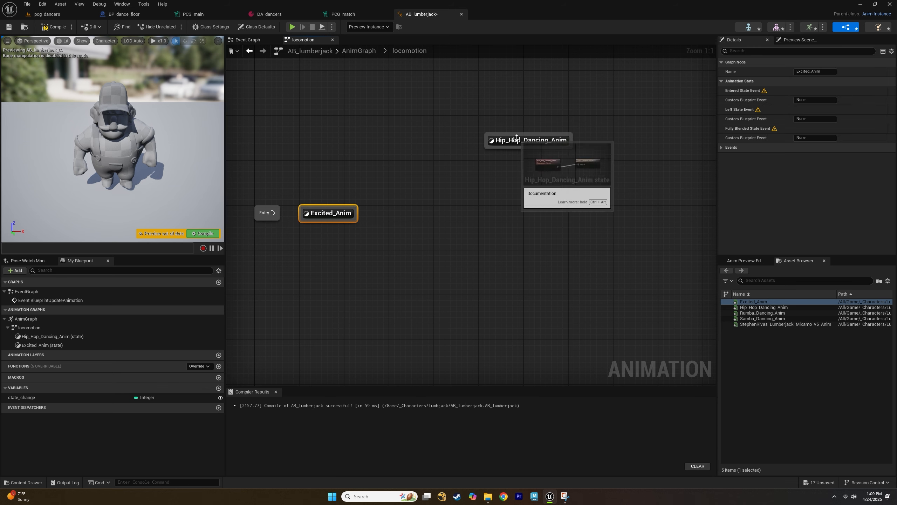
Add Samba_Dancing_Anim and Rumba_Dancing_Anim states to the locomotion state machine around the Hip_Hop_Dancing_Anim state.
{"action": "left_click_drag", "start_coordinate": [514, 140], "coordinate": [416, 145]}
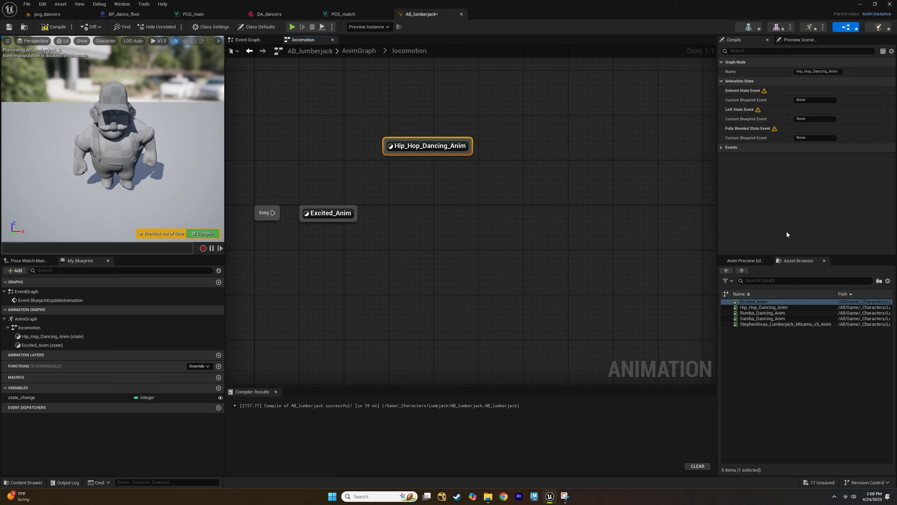
{"action": "left_click_drag", "start_coordinate": [762, 319], "coordinate": [571, 222]}
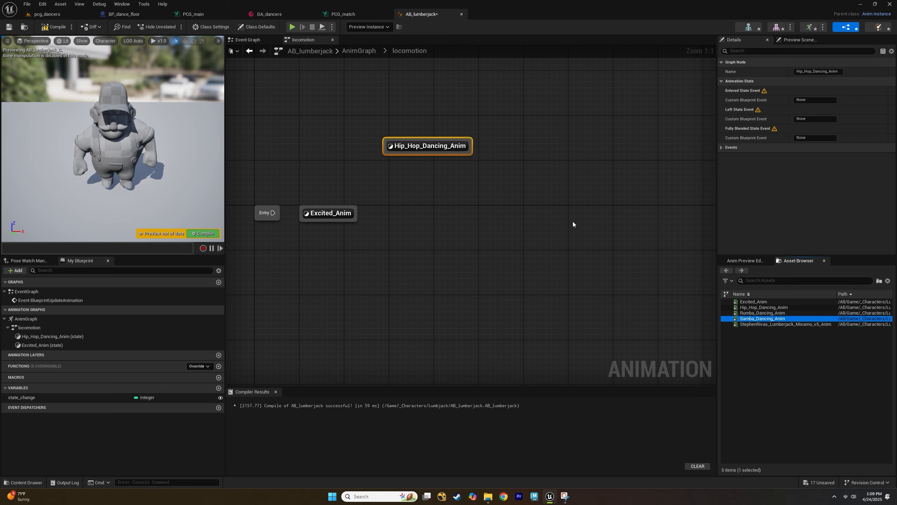
{"action": "left_click", "coordinate": [755, 313]}
{"action": "left_click_drag", "start_coordinate": [755, 314], "coordinate": [531, 147]}
{"action": "left_click", "coordinate": [770, 325]}
{"action": "double_click", "coordinate": [770, 325]}
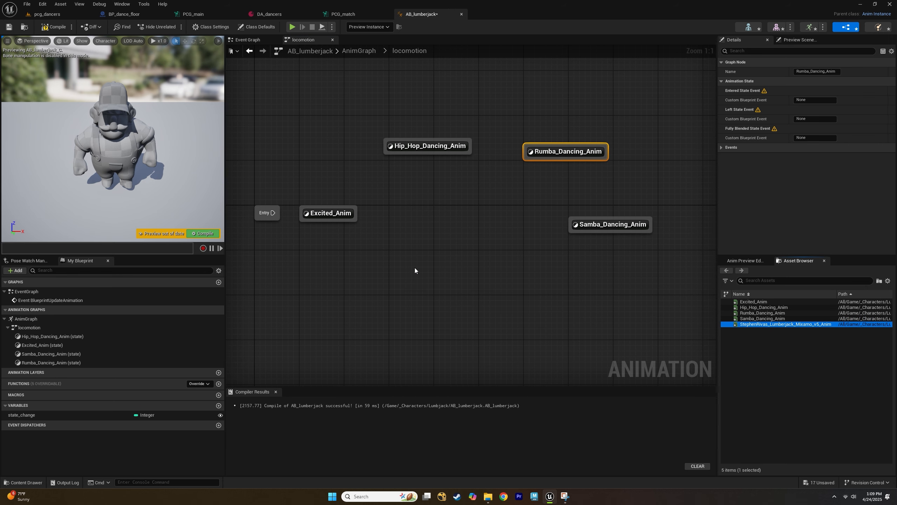
{"action": "left_click", "coordinate": [535, 14]}
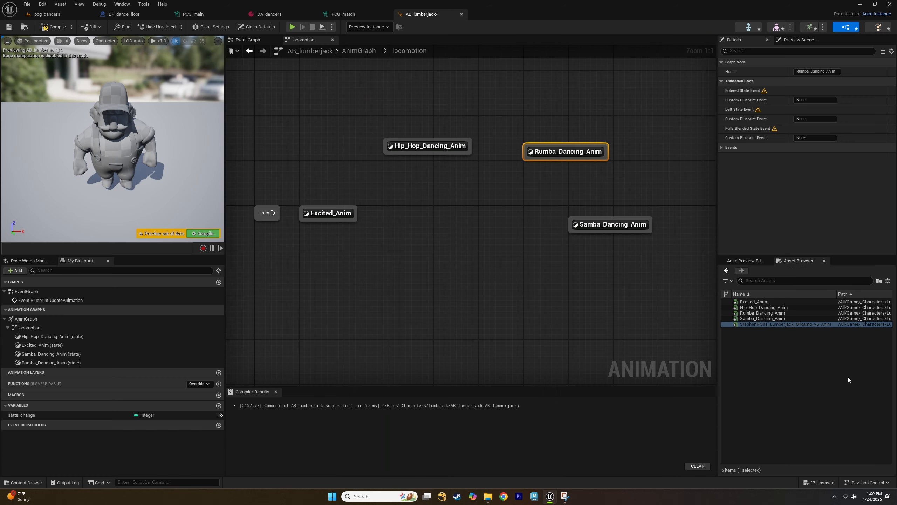
{"action": "left_click", "coordinate": [759, 319]}
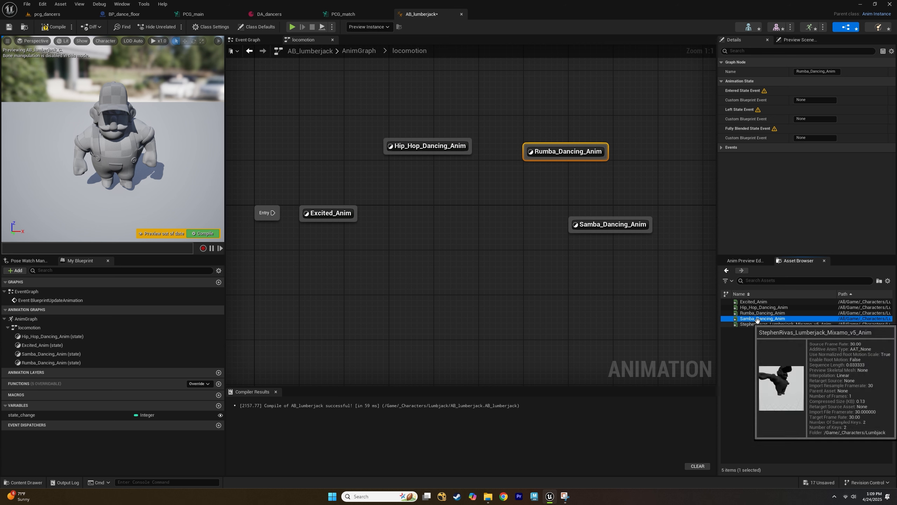
{"action": "left_click", "coordinate": [754, 302]}
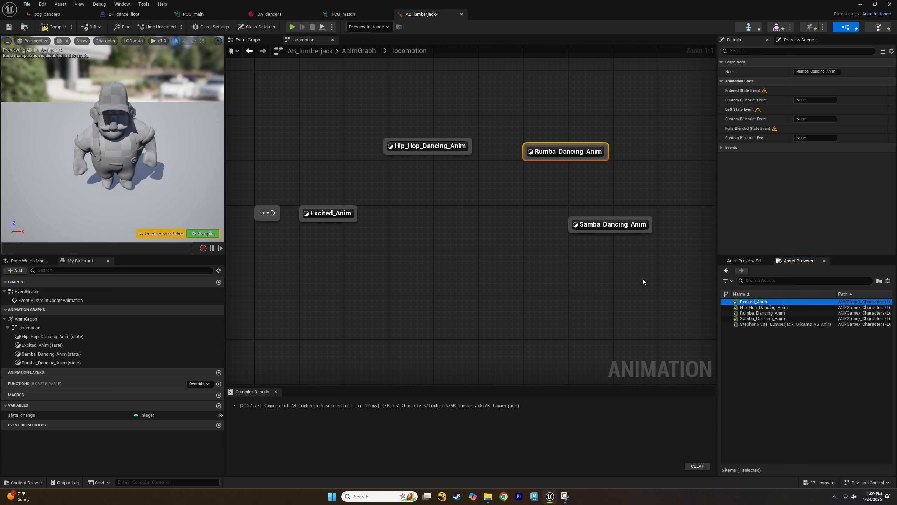
Arrange the dance states, connect Entry to the Excited_Anim state, and compile the animation blueprint.
{"action": "left_click_drag", "start_coordinate": [618, 227], "coordinate": [423, 272]}
{"action": "left_click_drag", "start_coordinate": [565, 154], "coordinate": [555, 210]}
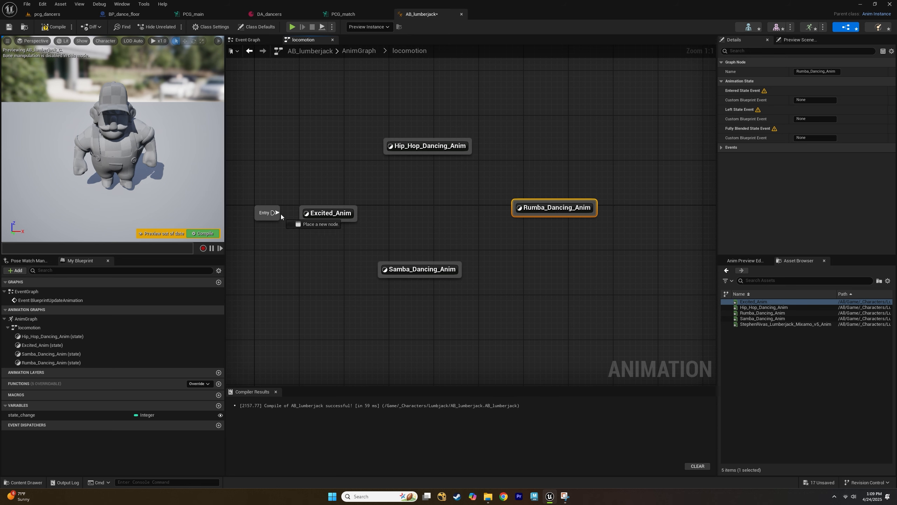
{"action": "left_click_drag", "start_coordinate": [282, 216], "coordinate": [302, 214]}
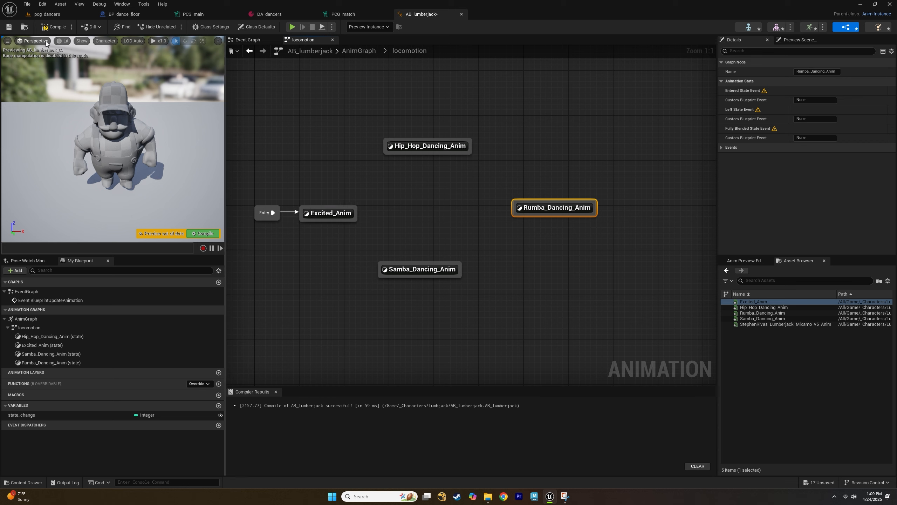
{"action": "left_click", "coordinate": [53, 27]}
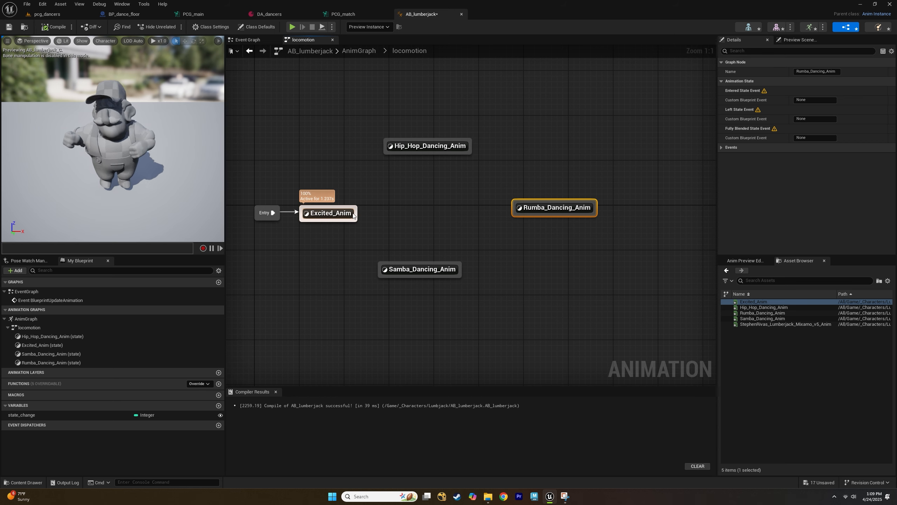
Create a loop of transitions from Excited_Anim to Hip_Hop, Rumba, Samba and back to Excited_Anim.
{"action": "left_click_drag", "start_coordinate": [353, 215], "coordinate": [409, 151]}
{"action": "left_click_drag", "start_coordinate": [470, 152], "coordinate": [350, 215]}
{"action": "left_click", "coordinate": [365, 212]}
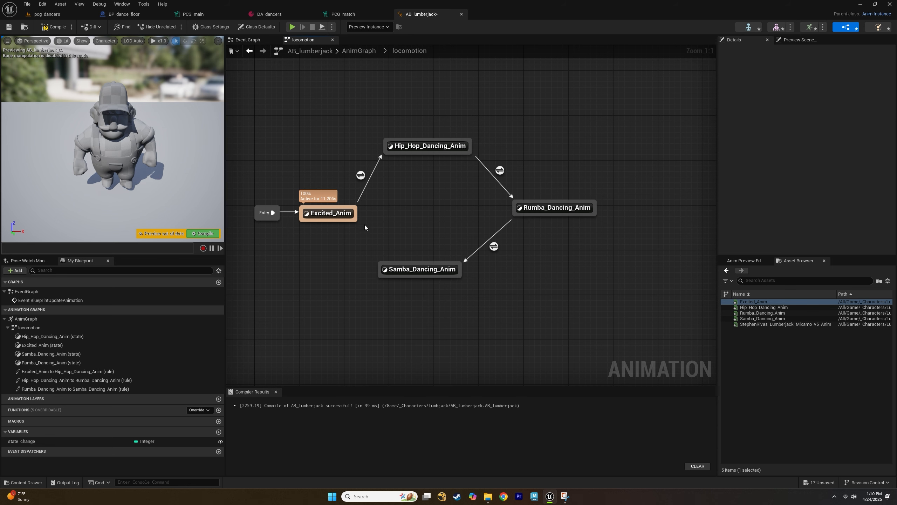
{"action": "left_click_drag", "start_coordinate": [381, 260], "coordinate": [350, 218]}
{"action": "left_click", "coordinate": [383, 247]}
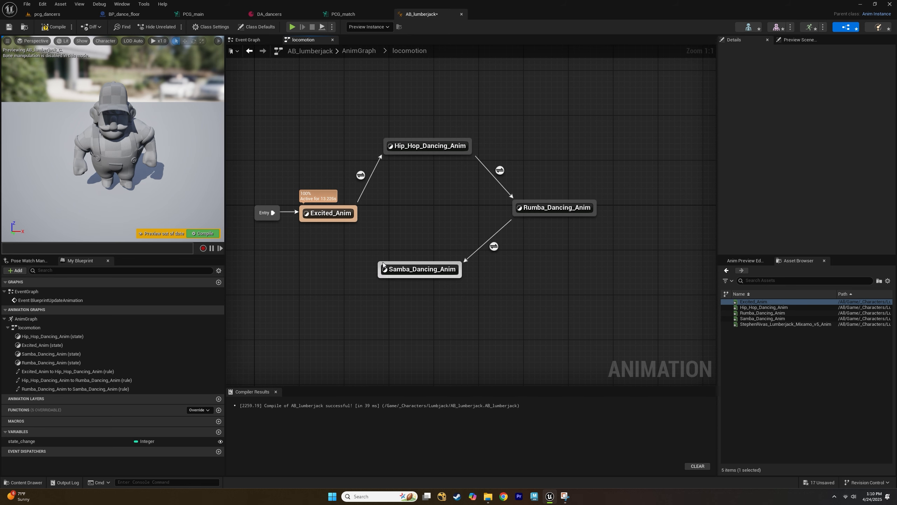
{"action": "left_click_drag", "start_coordinate": [383, 264], "coordinate": [351, 220]}
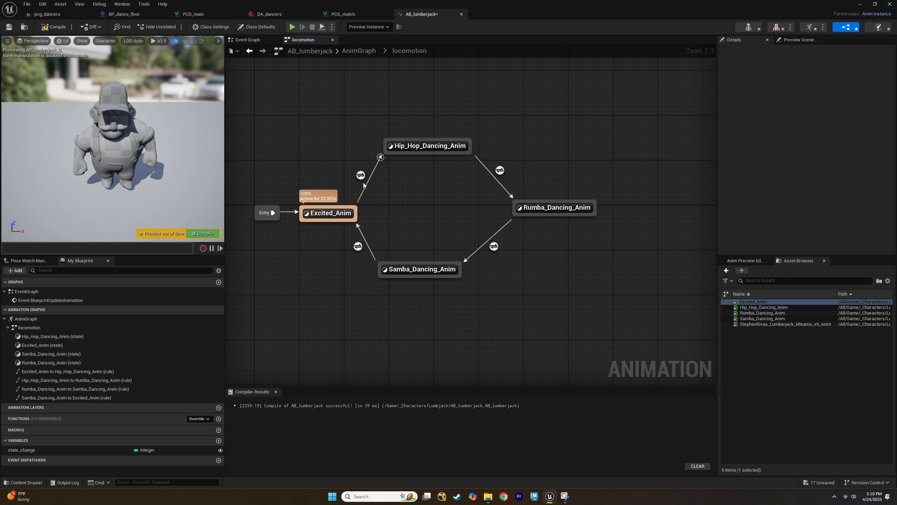
Open the Excited_Anim to Hip_Hop_Dancing_Anim transition rule and place a state_change getter in it.
{"action": "mouse_move", "coordinate": [361, 177]}
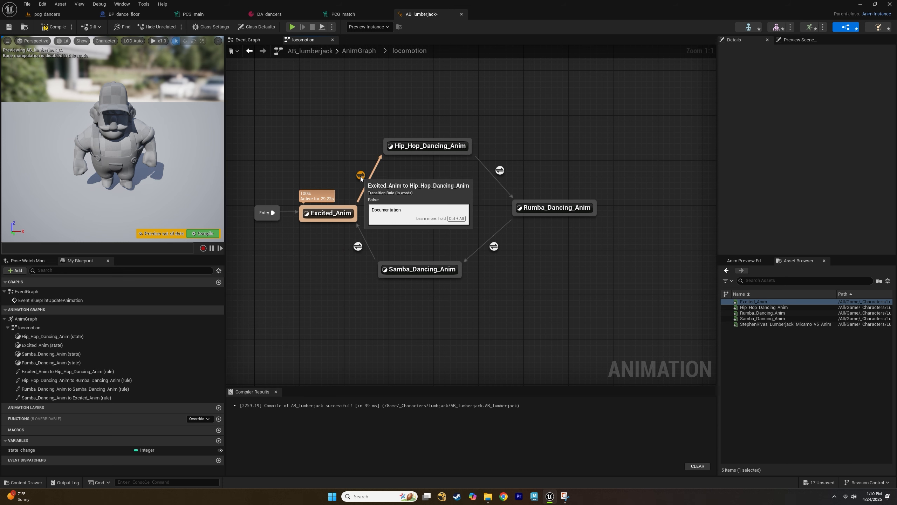
{"action": "double_click", "coordinate": [361, 175]}
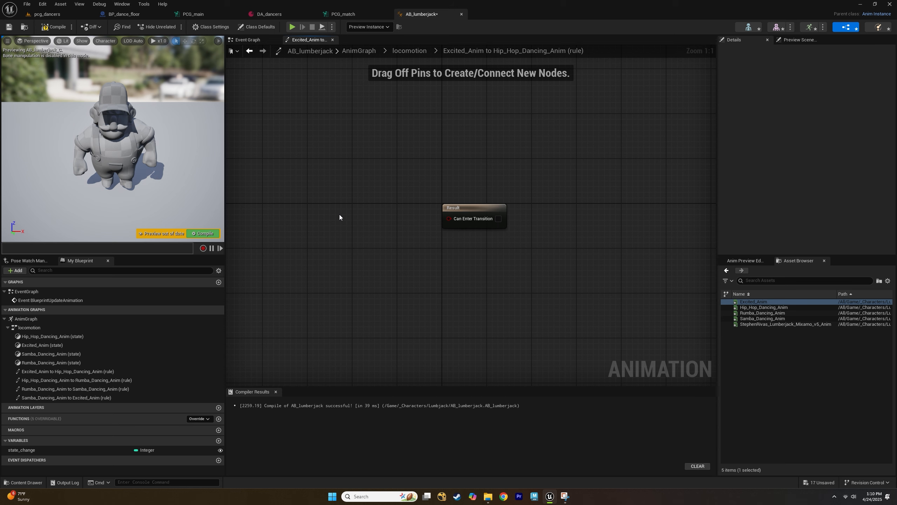
{"action": "right_click_drag", "start_coordinate": [340, 217], "coordinate": [391, 227]}
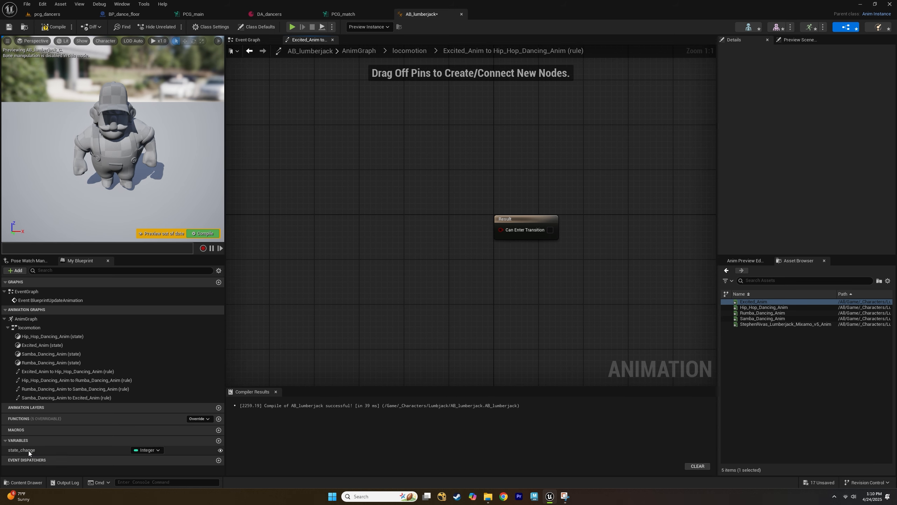
{"action": "left_click_drag", "start_coordinate": [28, 450], "coordinate": [315, 299], "text": "ctrl"}
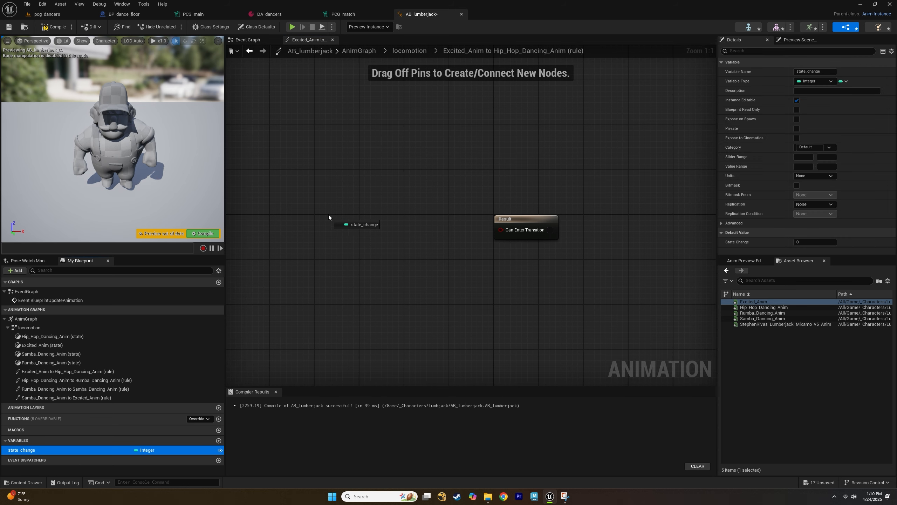
{"action": "left_click_drag", "start_coordinate": [328, 215], "coordinate": [328, 214]}
{"action": "left_click", "coordinate": [359, 228]}
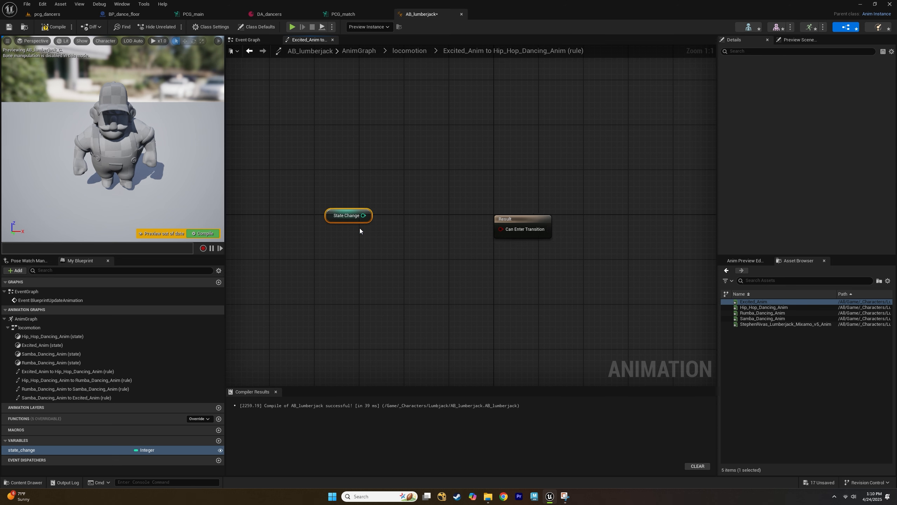
{"action": "left_click_drag", "start_coordinate": [333, 215], "coordinate": [332, 233]}
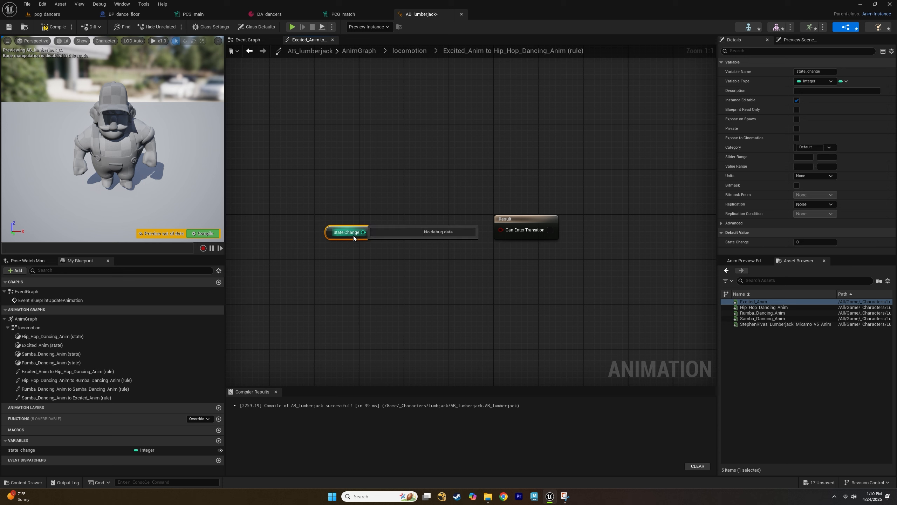
Compare state_change with an equal (==) node and feed its result into Can Enter Transition.
{"action": "left_click_drag", "start_coordinate": [363, 232], "coordinate": [417, 225]}
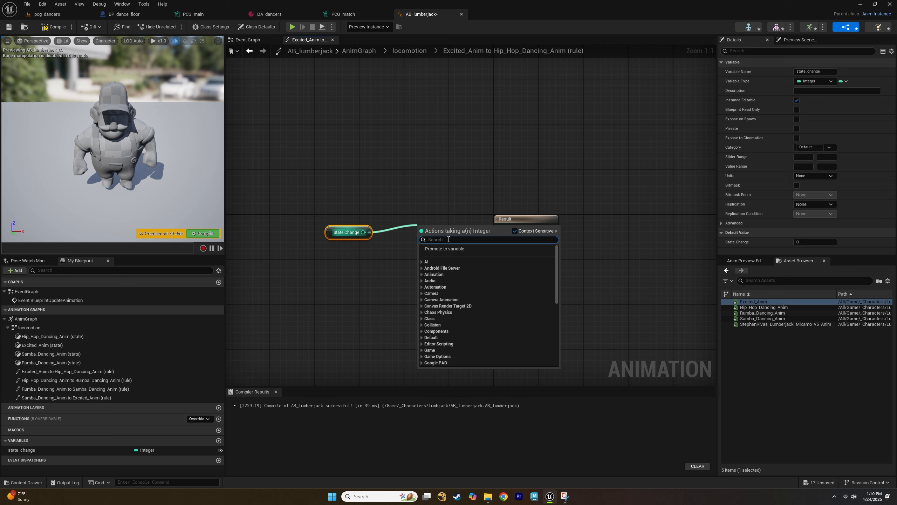
{"action": "type", "text": "=="}
{"action": "key", "text": "Return"}
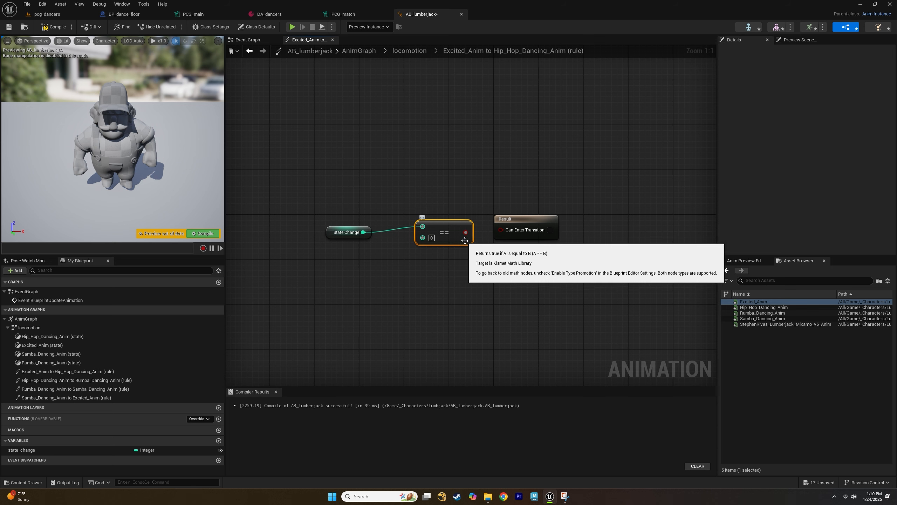
{"action": "left_click_drag", "start_coordinate": [466, 232], "coordinate": [509, 230]}
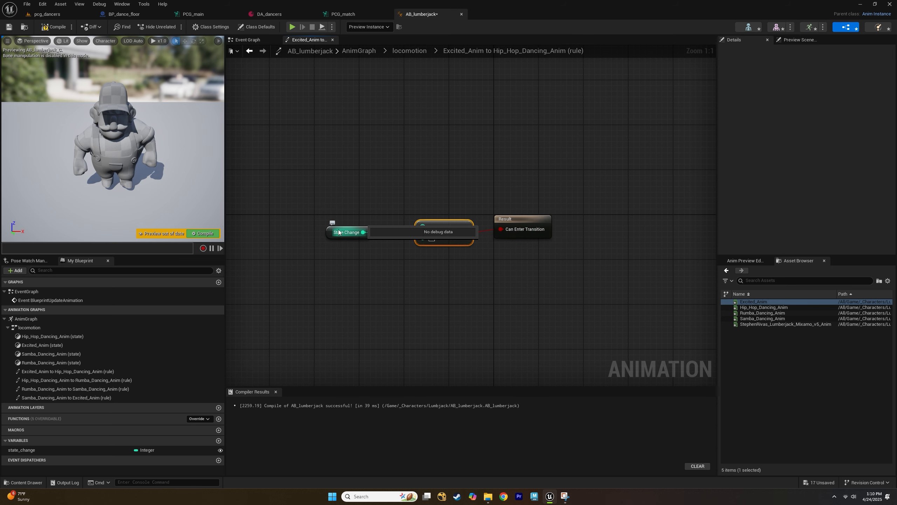
{"action": "left_click_drag", "start_coordinate": [335, 230], "coordinate": [341, 225]}
{"action": "left_click", "coordinate": [456, 246]}
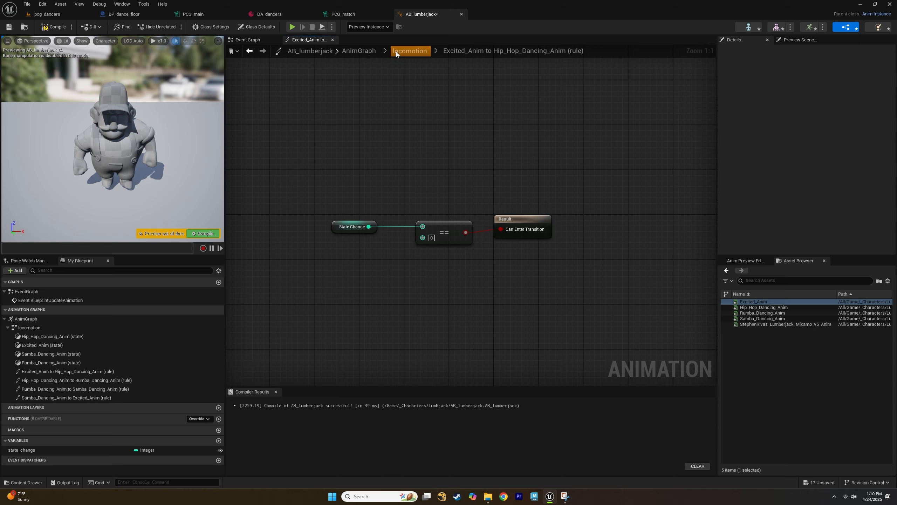
Reopen the Excited_Anim to Hip_Hop_Dancing_Anim rule, set the comparison value to 1, and copy the rule nodes.
{"action": "left_click", "coordinate": [407, 51]}
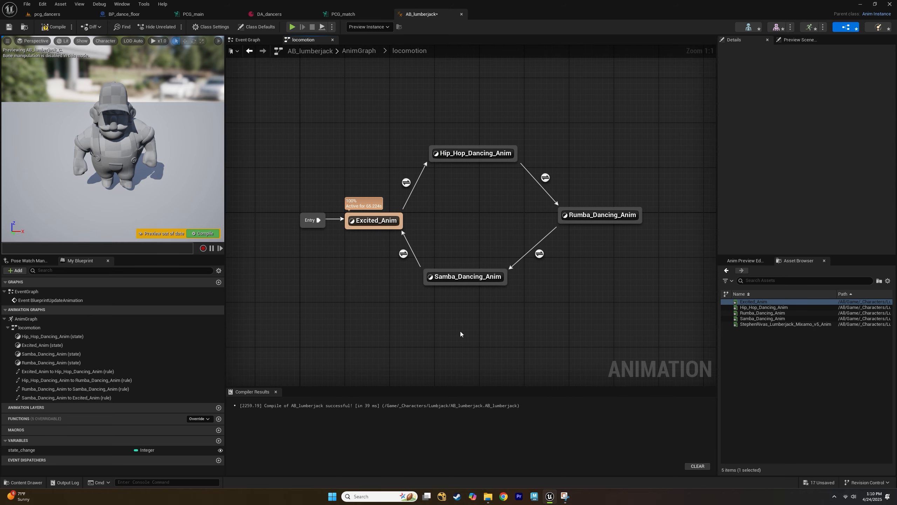
{"action": "right_click_drag", "start_coordinate": [444, 310], "coordinate": [417, 331]}
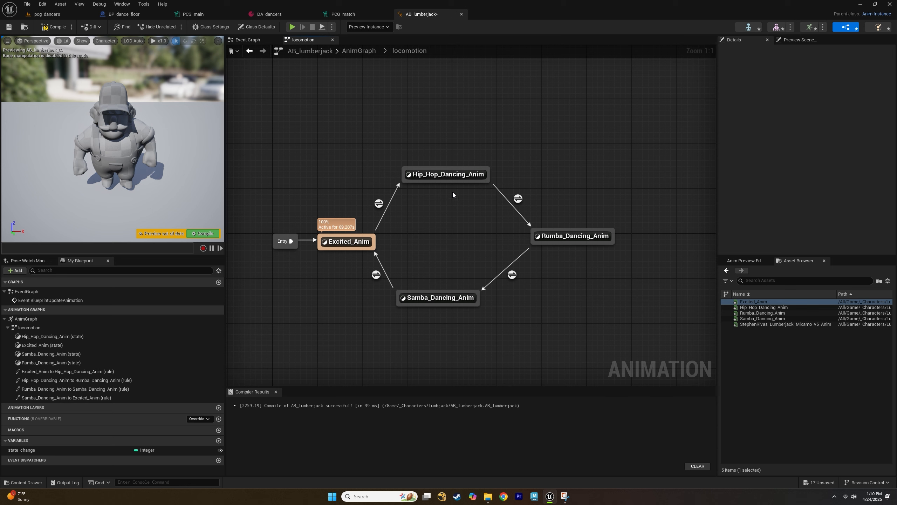
{"action": "mouse_move", "coordinate": [453, 178]}
{"action": "mouse_move", "coordinate": [449, 298]}
{"action": "mouse_move", "coordinate": [380, 209]}
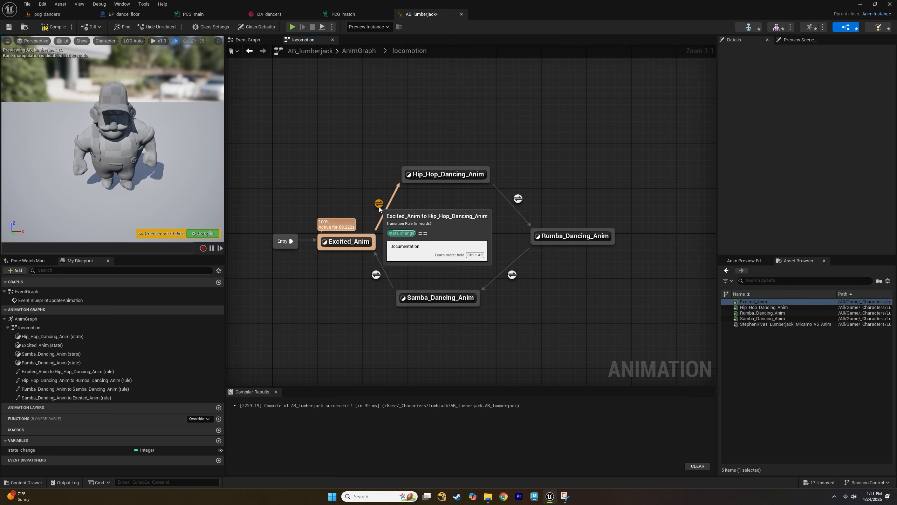
{"action": "double_click", "coordinate": [379, 208]}
{"action": "left_click", "coordinate": [459, 224]}
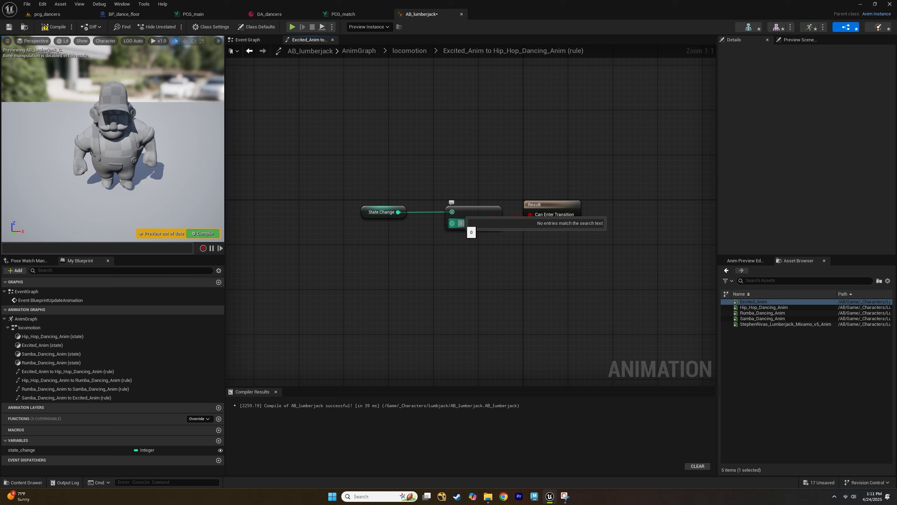
{"action": "key", "text": "Return"}
{"action": "left_click_drag", "start_coordinate": [357, 191], "coordinate": [481, 253]}
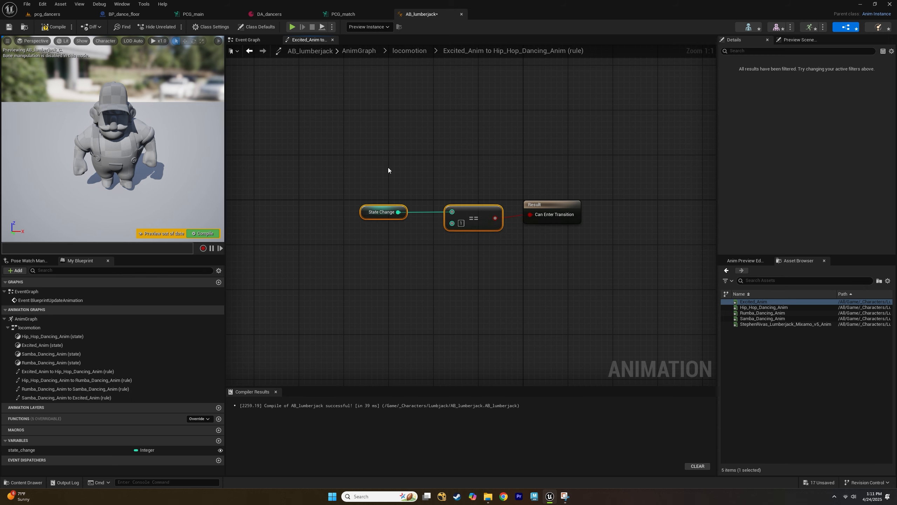
{"action": "left_click_drag", "start_coordinate": [365, 165], "coordinate": [482, 266]}
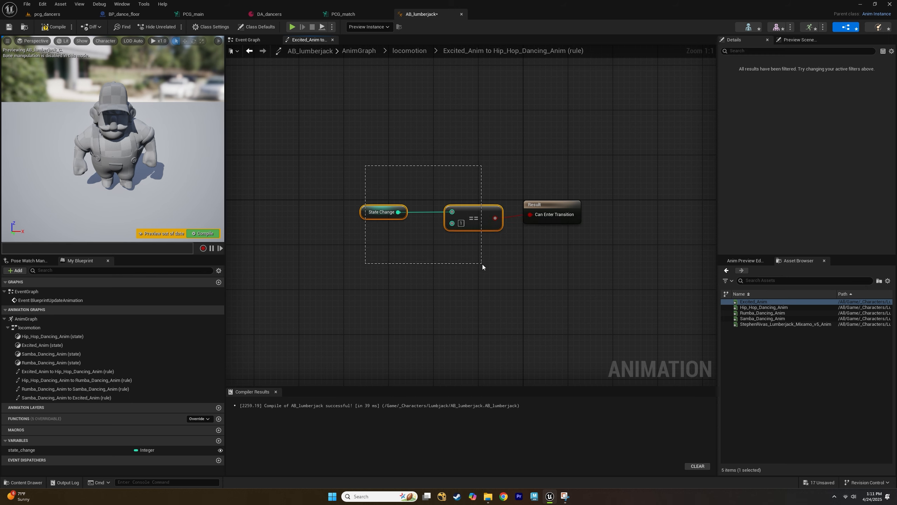
Paste the comparison nodes into the Hip_Hop_Dancing_Anim to Rumba_Dancing_Anim rule and connect them to Can Enter Transition.
{"action": "left_click", "coordinate": [416, 52]}
{"action": "double_click", "coordinate": [544, 178]}
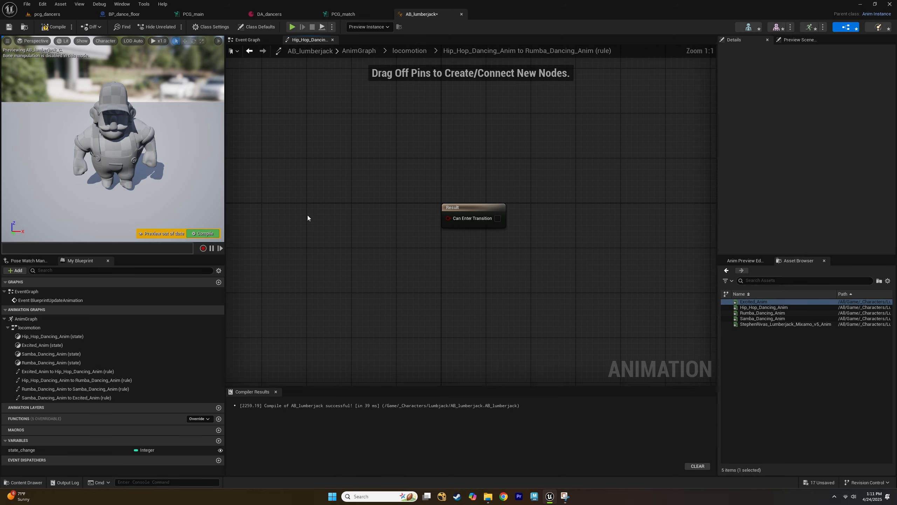
{"action": "key", "text": "ctrl+v"}
{"action": "left_click_drag", "start_coordinate": [392, 221], "coordinate": [448, 220]}
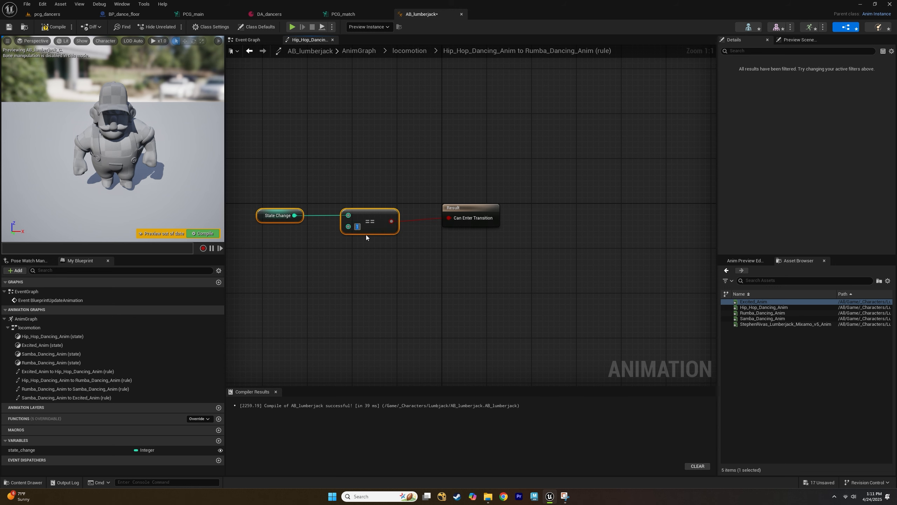
Paste the comparison nodes into the Rumba_Dancing_Anim to Samba_Dancing_Anim transition rule and position them.
{"action": "left_click", "coordinate": [411, 52]}
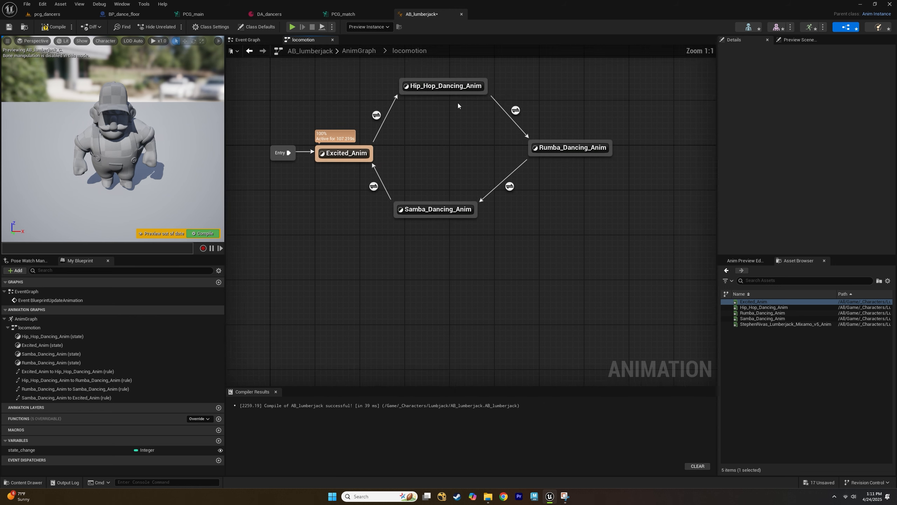
{"action": "double_click", "coordinate": [540, 256]}
{"action": "key", "text": "ctrl+v"}
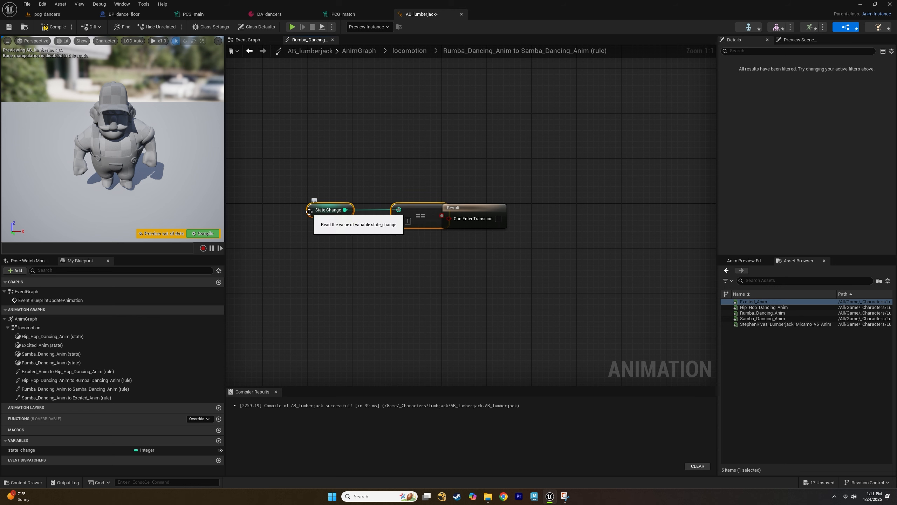
{"action": "left_click_drag", "start_coordinate": [309, 211], "coordinate": [280, 212]}
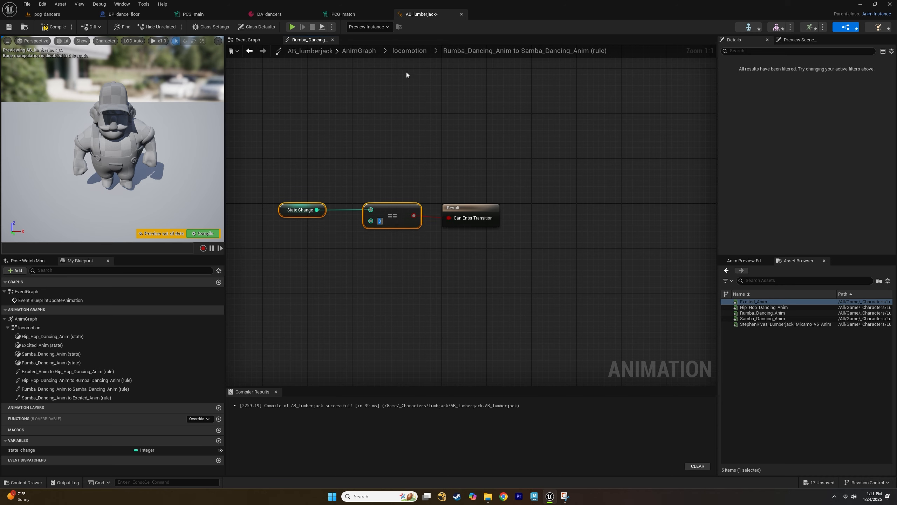
Paste the comparison nodes into the Samba_Dancing_Anim to Excited_Anim rule, connect them to Can Enter Transition, and set the value to 0.
{"action": "left_click", "coordinate": [411, 51]}
{"action": "double_click", "coordinate": [403, 254]}
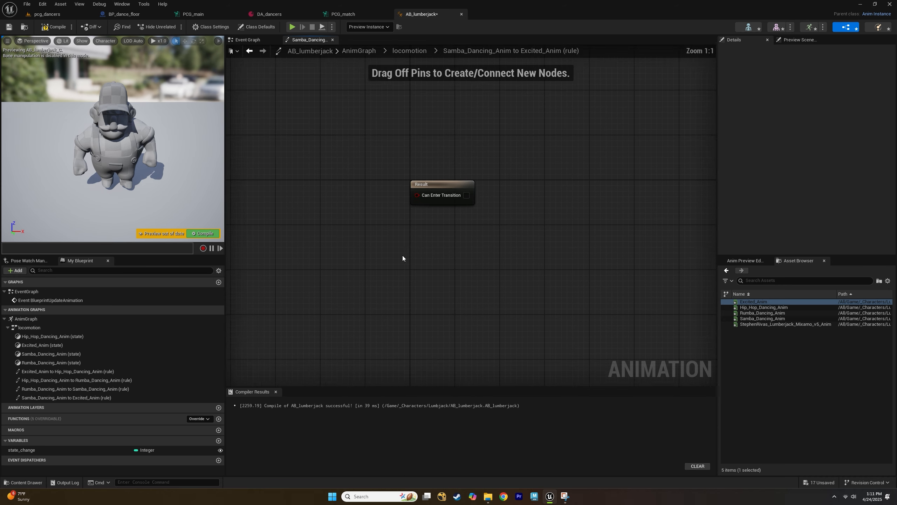
{"action": "key", "text": "ctrl+v"}
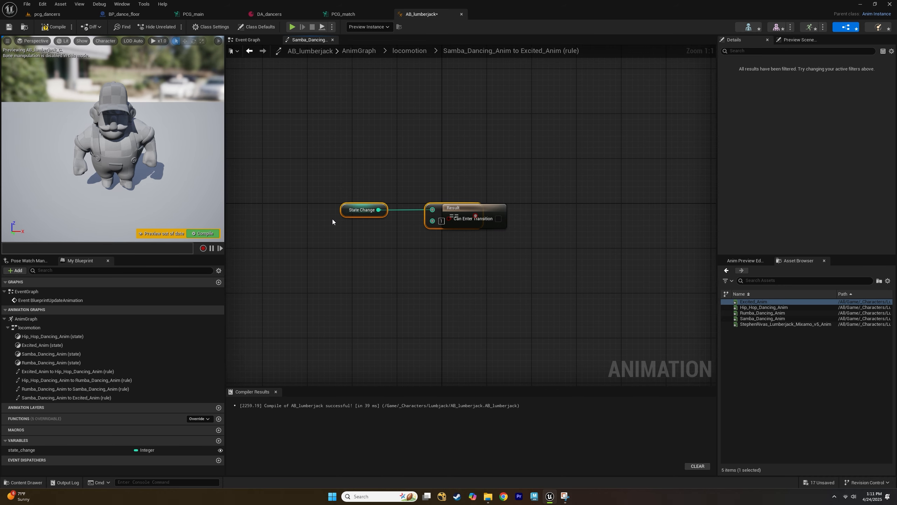
{"action": "left_click_drag", "start_coordinate": [345, 214], "coordinate": [273, 213]}
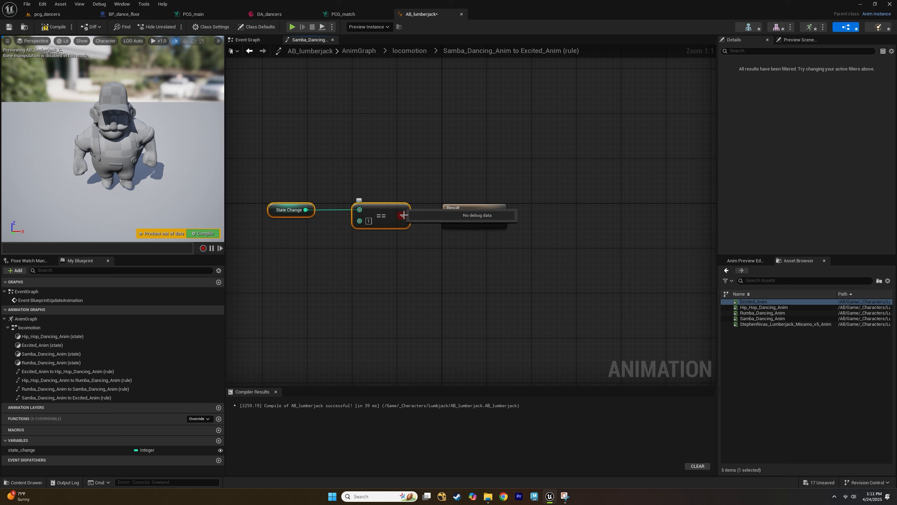
{"action": "left_click_drag", "start_coordinate": [403, 215], "coordinate": [455, 217]}
{"action": "left_click", "coordinate": [369, 221]}
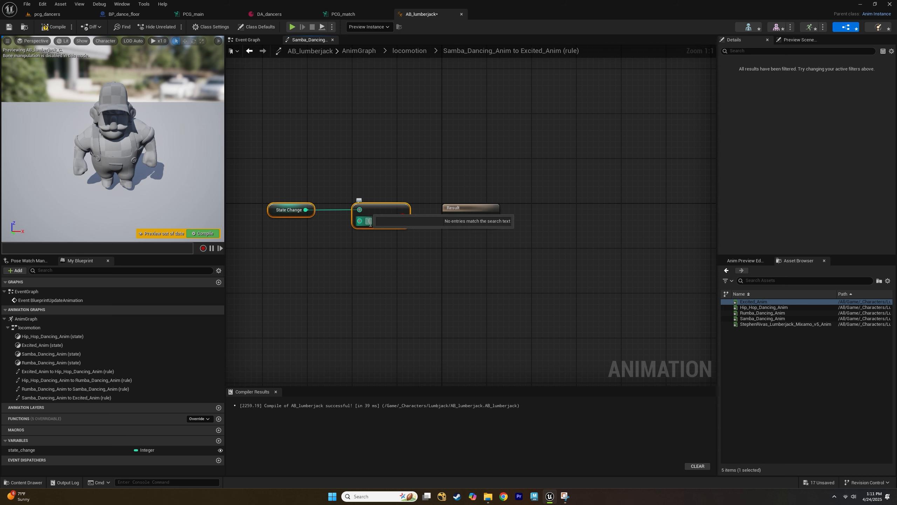
{"action": "left_click", "coordinate": [402, 126]}
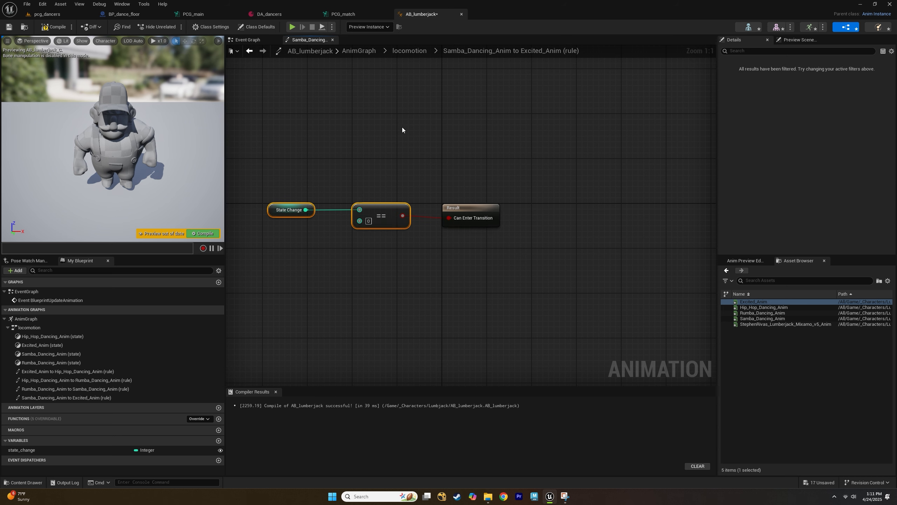
Return to the locomotion state machine and compile the animation blueprint.
{"action": "left_click", "coordinate": [410, 51]}
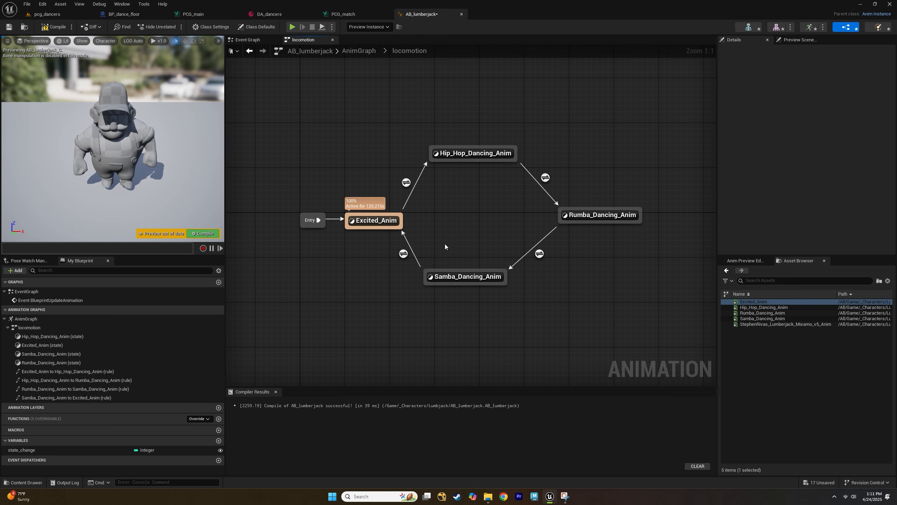
{"action": "left_click", "coordinate": [53, 27]}
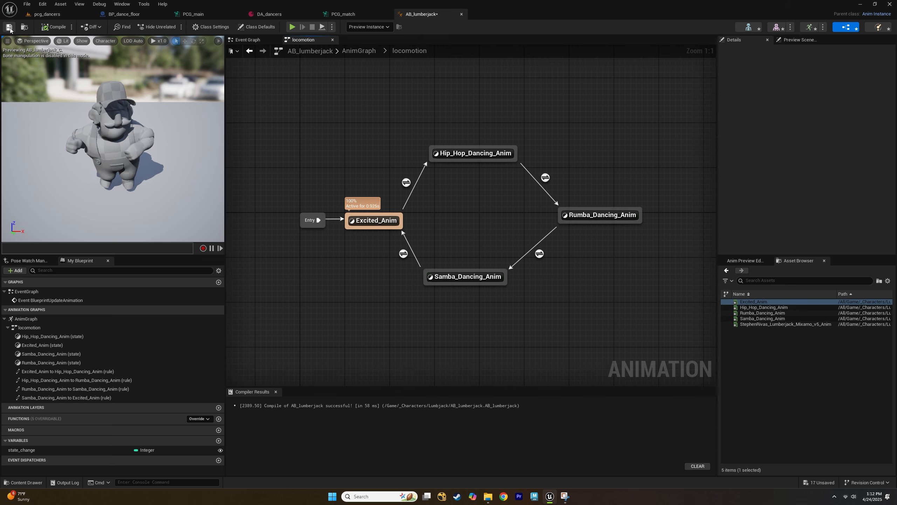
{"action": "right_click_drag", "start_coordinate": [480, 225], "coordinate": [451, 247]}
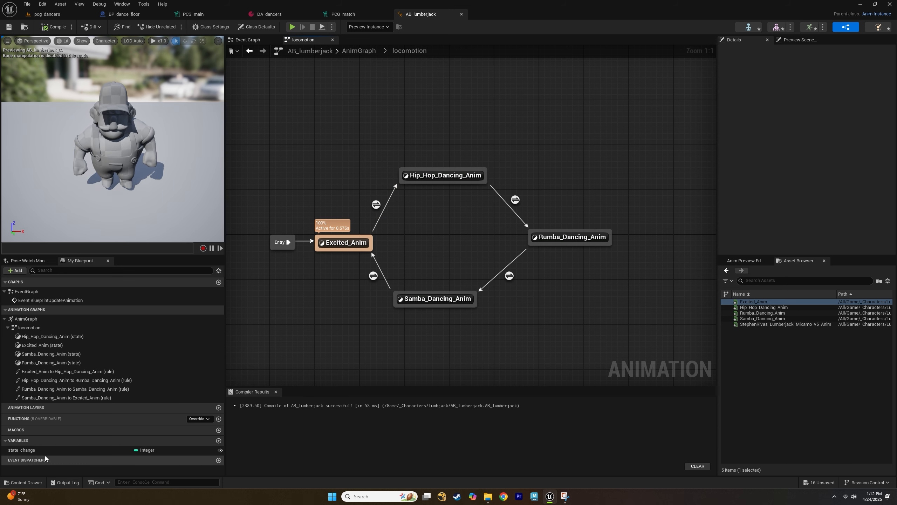
{"action": "right_click_drag", "start_coordinate": [440, 247], "coordinate": [454, 234]}
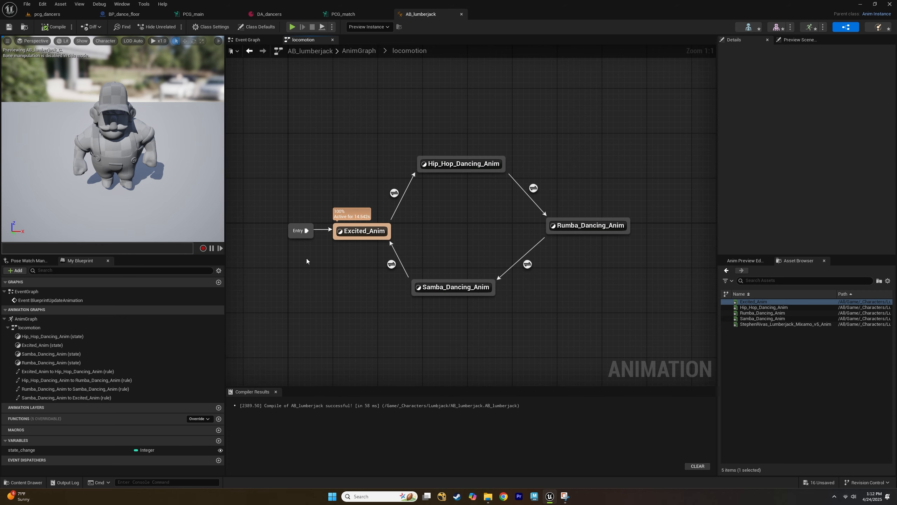
Create a new Actor Blueprint Class named BP_lumberjack in the Lumbjack characters folder.
{"action": "mouse_move", "coordinate": [527, 265]}
{"action": "mouse_move", "coordinate": [534, 191]}
{"action": "mouse_move", "coordinate": [18, 496]}
{"action": "left_click", "coordinate": [23, 482]}
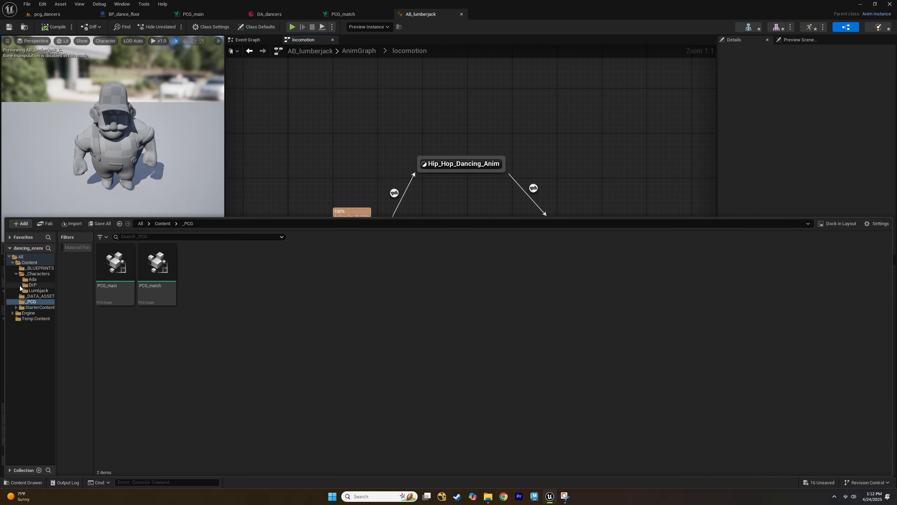
{"action": "left_click", "coordinate": [37, 290]}
{"action": "right_click", "coordinate": [153, 341]}
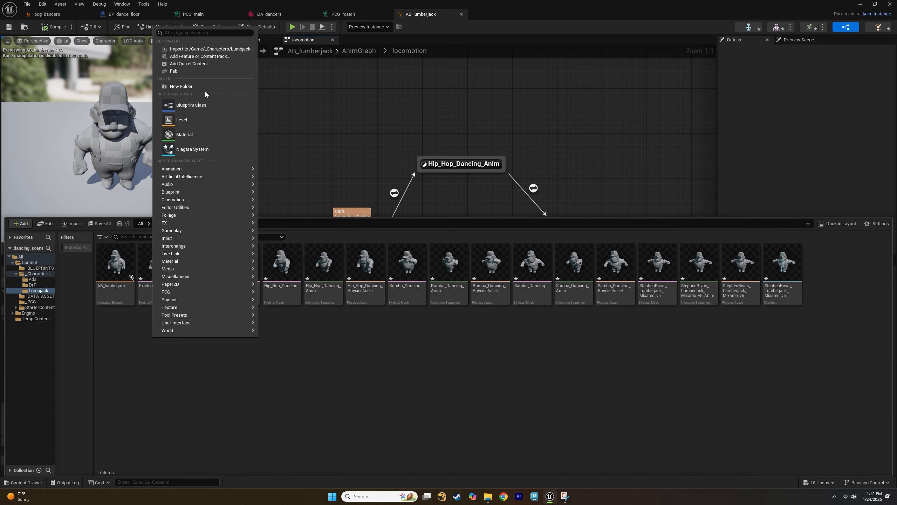
{"action": "type", "text": "actor"}
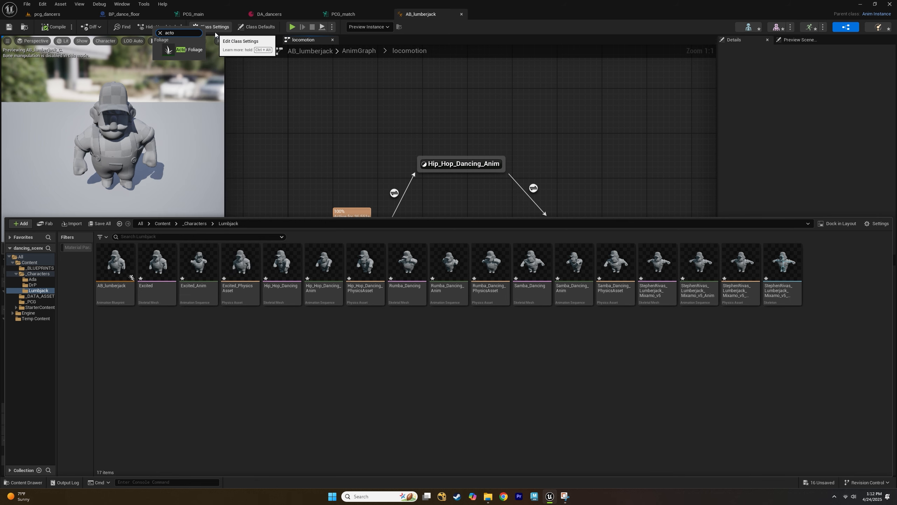
{"action": "key", "text": "BackSpace"}
{"action": "key", "text": "BackSpace"}
{"action": "key", "text": "BackSpace"}
{"action": "key", "text": "BackSpace"}
{"action": "type", "text": "blueprint"}
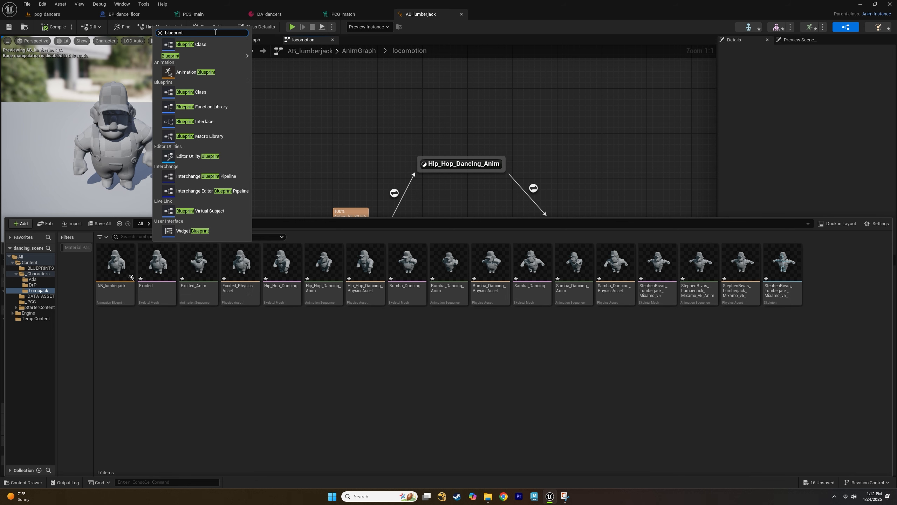
{"action": "key", "text": "Down"}
{"action": "key", "text": "Return"}
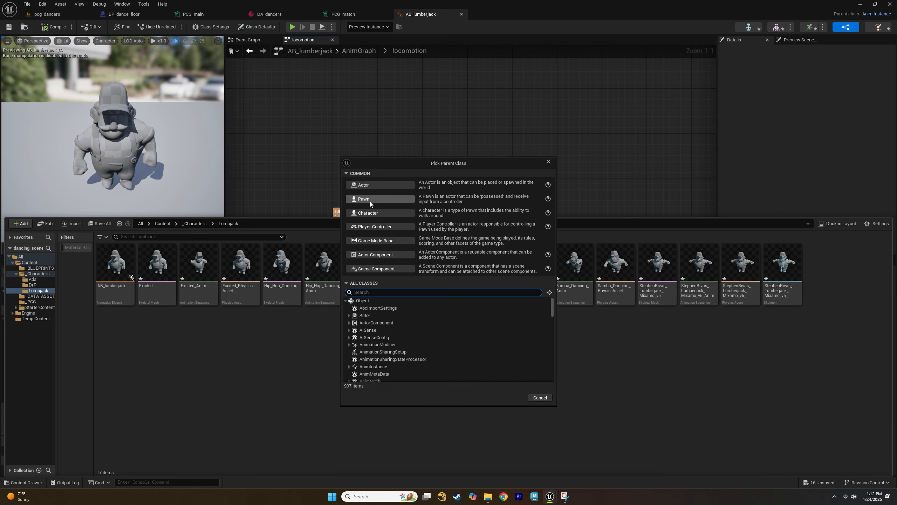
{"action": "left_click", "coordinate": [390, 186]}
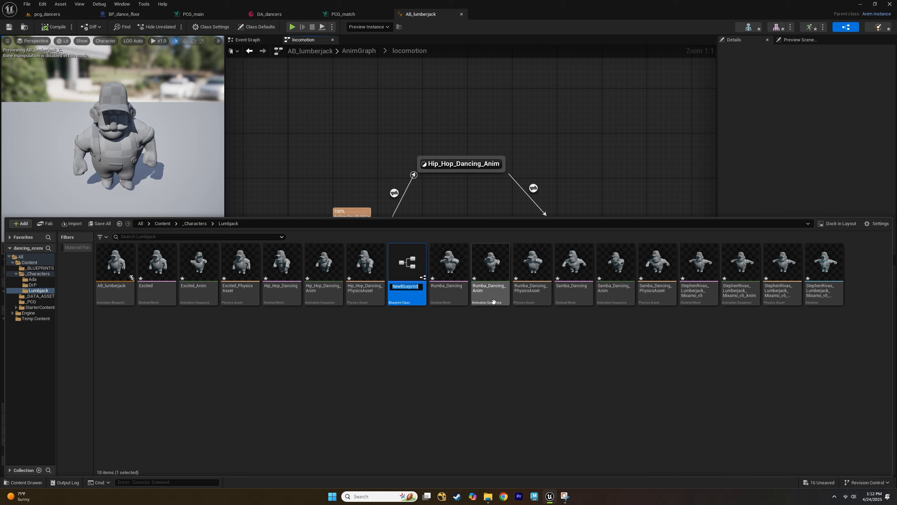
{"action": "type", "text": "BP_lumberjack"}
Rename the new blueprint to A_lumberjack.
{"action": "left_click", "coordinate": [39, 291]}
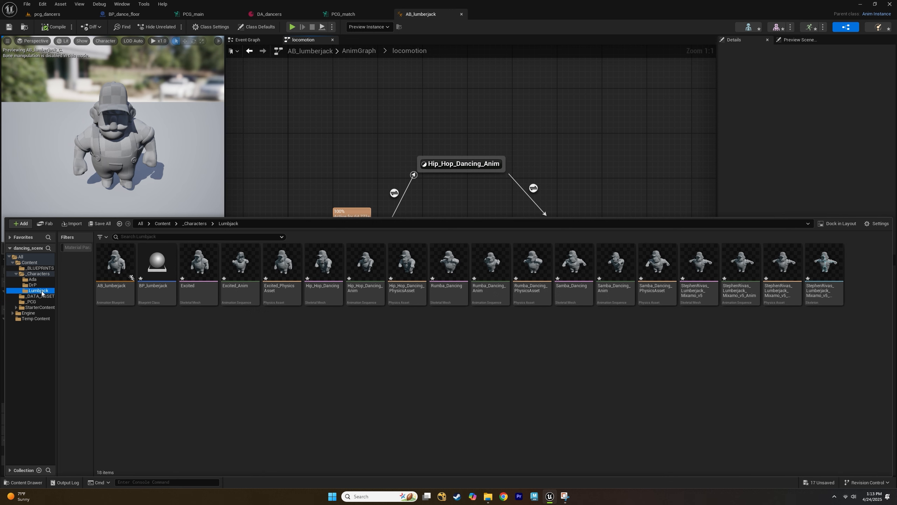
{"action": "left_click", "coordinate": [123, 337]}
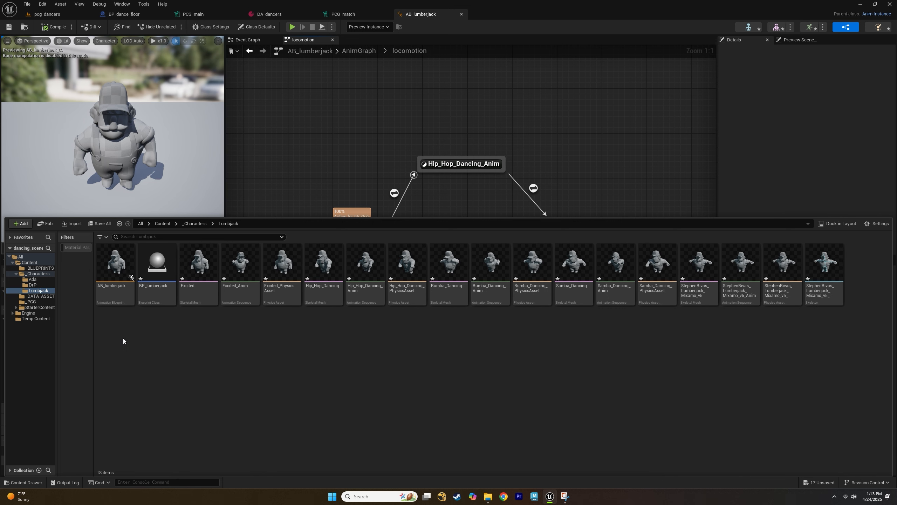
{"action": "left_click", "coordinate": [161, 286]}
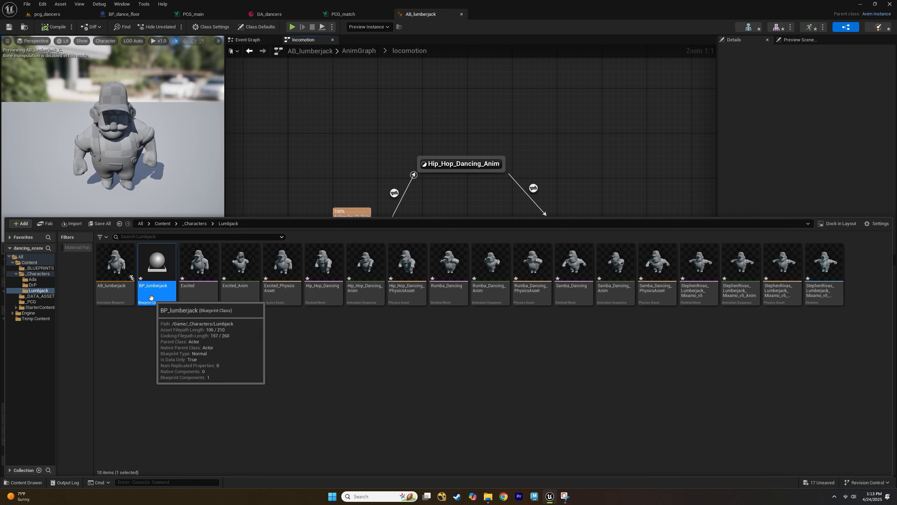
{"action": "left_click", "coordinate": [151, 298]}
{"action": "key", "text": "BackSpace"}
{"action": "key", "text": "BackSpace"}
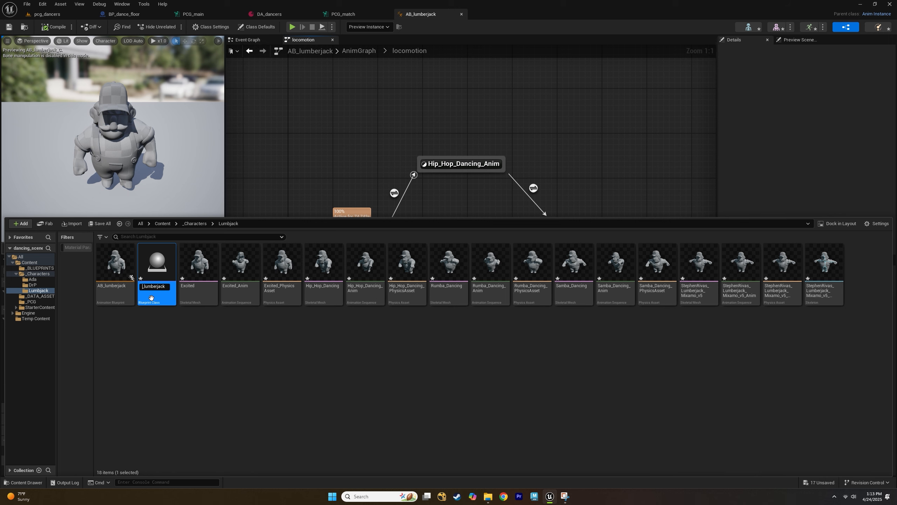
{"action": "type", "text": "A"}
{"action": "key", "text": "Return"}
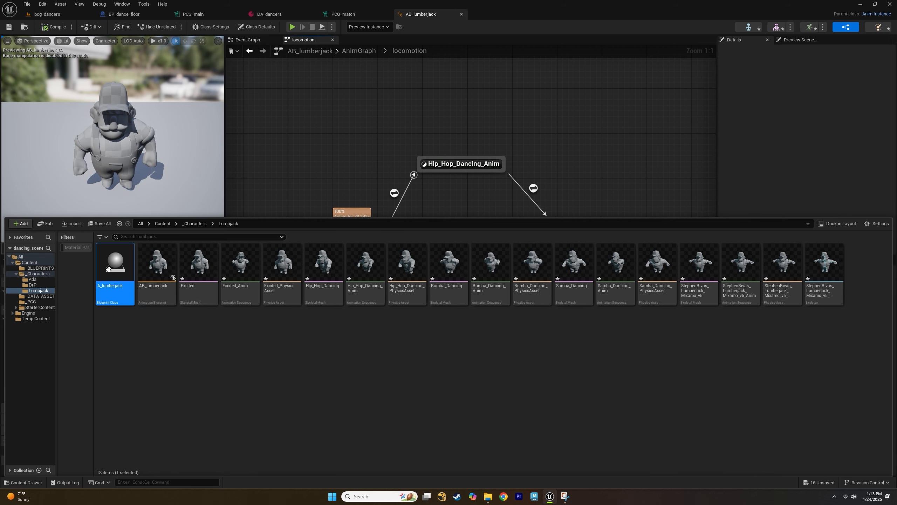
Open A_lumberjack and add a Skeletal Mesh component to it.
{"action": "double_click", "coordinate": [108, 269]}
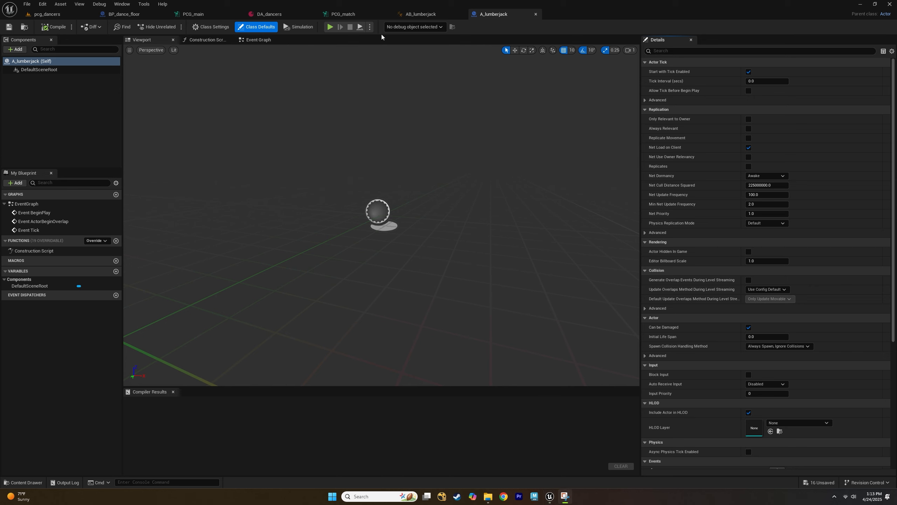
{"action": "left_click", "coordinate": [459, 159]}
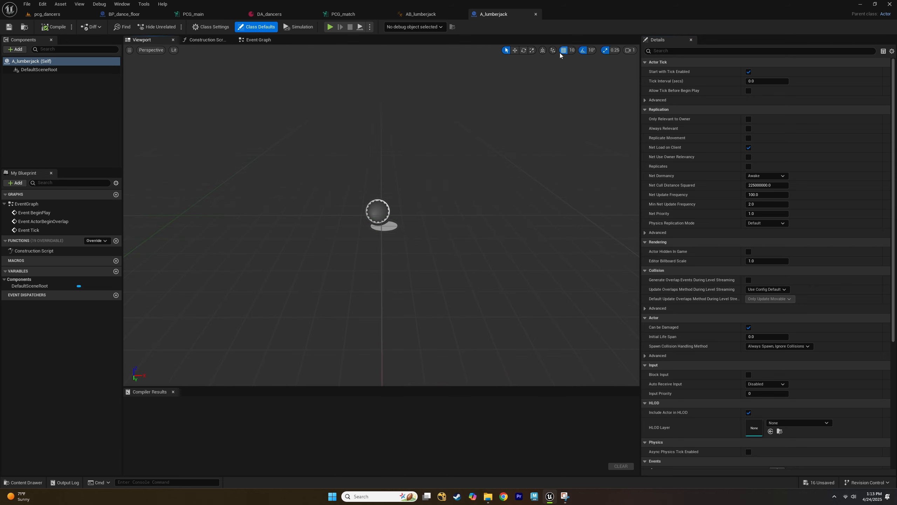
{"action": "left_click", "coordinate": [18, 50]}
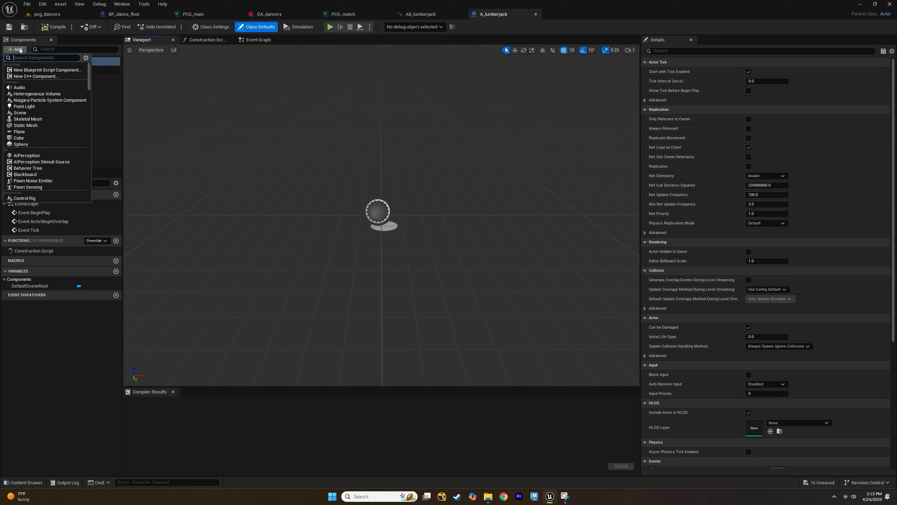
{"action": "type", "text": "skele"}
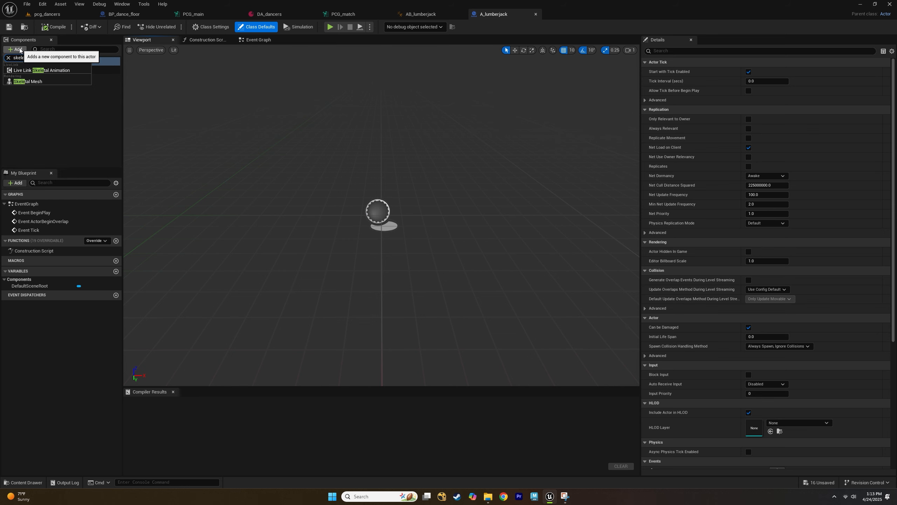
{"action": "left_click", "coordinate": [62, 82]}
Set the skeletal mesh component's Anim Class to AB_lumberjack.
{"action": "scroll", "coordinate": [744, 167], "scroll_direction": "down", "scroll_amount": 2}
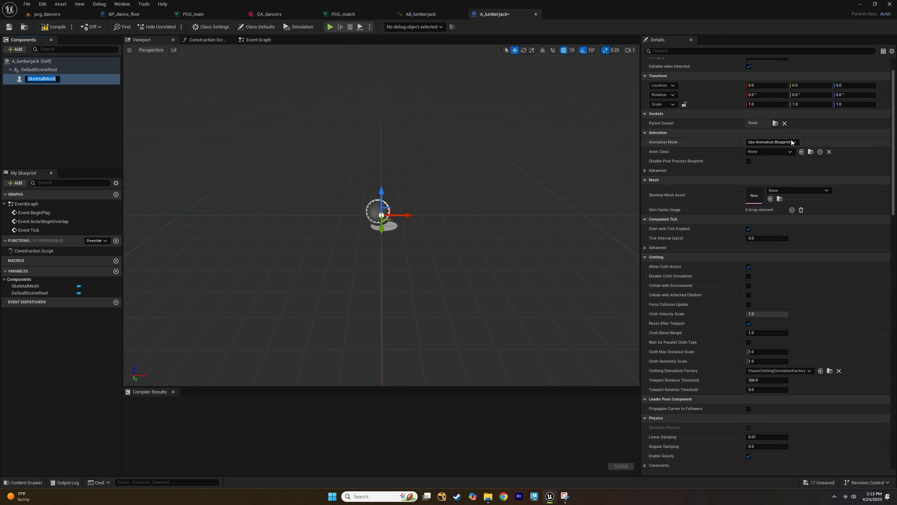
{"action": "left_click", "coordinate": [770, 151]}
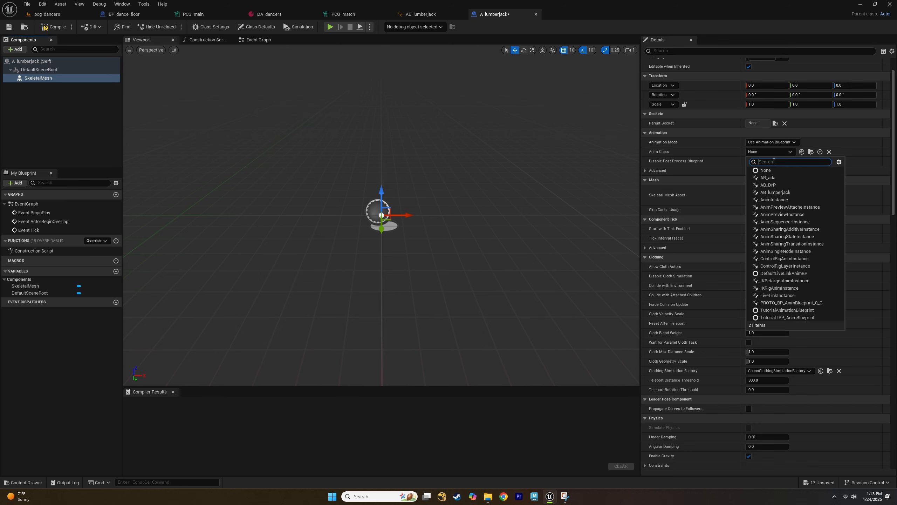
{"action": "left_click", "coordinate": [774, 193]}
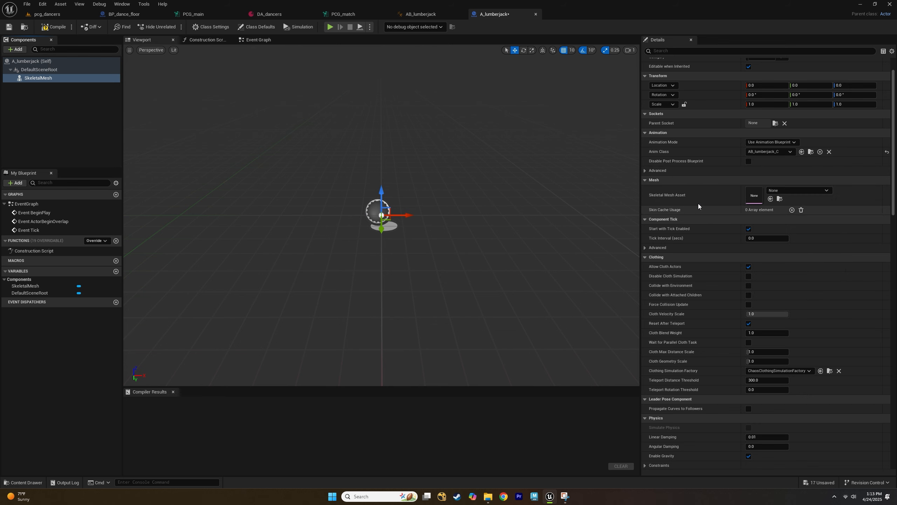
Assign the StephenRivas_Lumberjack_Mixamo_v5 skeletal mesh asset to the component.
{"action": "left_click", "coordinate": [814, 192]}
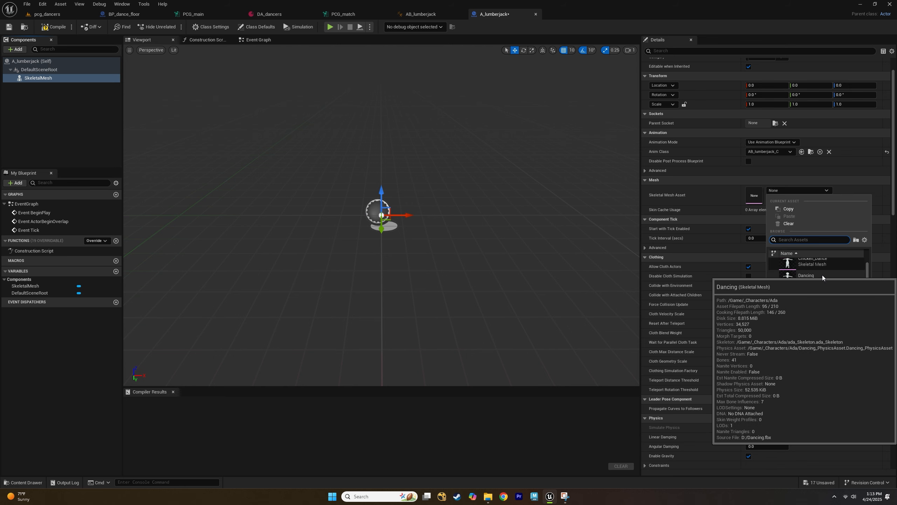
{"action": "scroll", "coordinate": [813, 314], "scroll_direction": "down", "scroll_amount": 3}
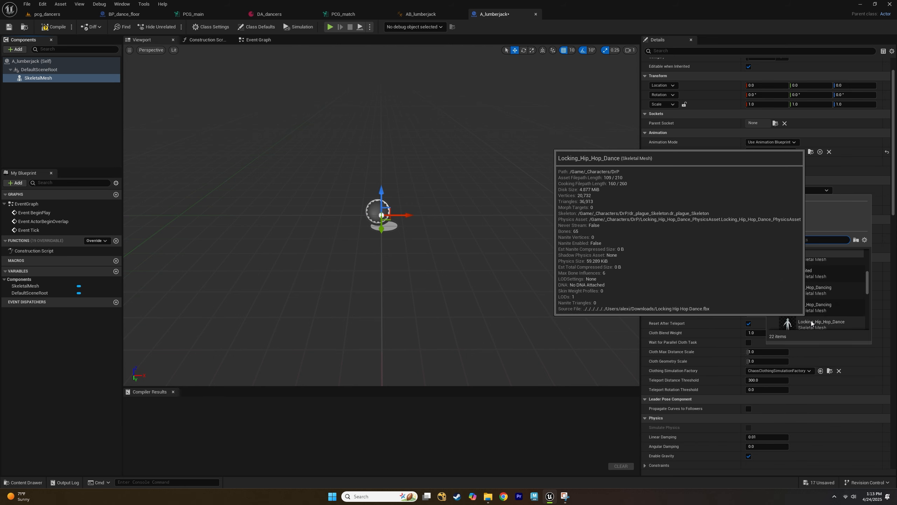
{"action": "scroll", "coordinate": [811, 320], "scroll_direction": "up", "scroll_amount": 5}
{"action": "scroll", "coordinate": [813, 299], "scroll_direction": "down", "scroll_amount": 5}
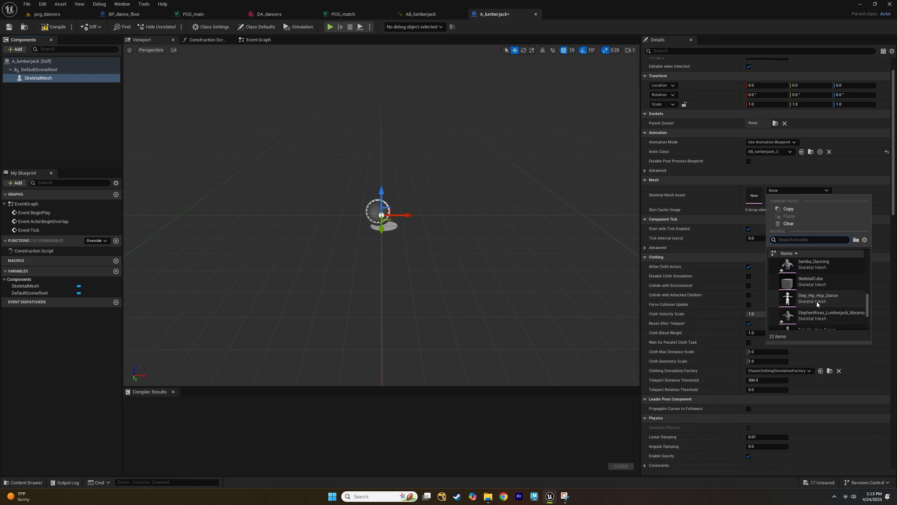
{"action": "scroll", "coordinate": [816, 302], "scroll_direction": "down", "scroll_amount": 2}
{"action": "left_click", "coordinate": [817, 302]}
{"action": "scroll", "coordinate": [456, 148], "scroll_direction": "down", "scroll_amount": 10}
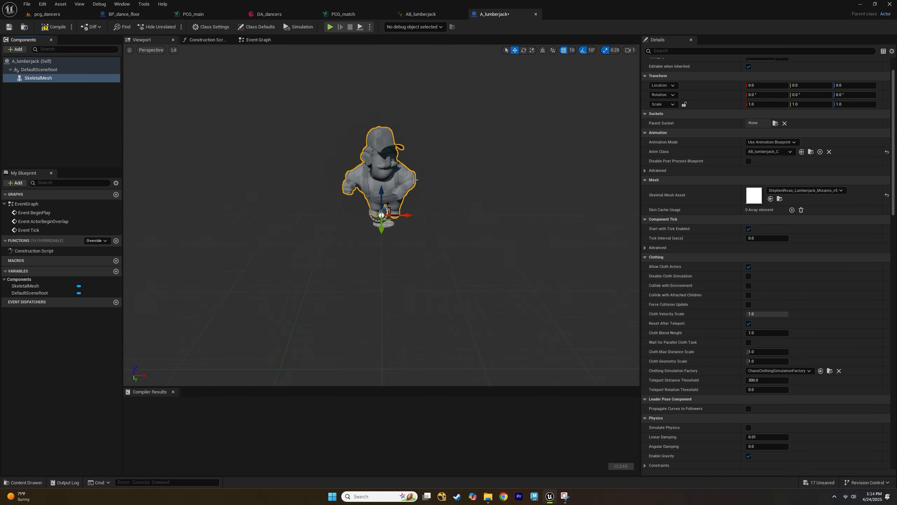
{"action": "scroll", "coordinate": [457, 149], "scroll_direction": "up", "scroll_amount": 5}
{"action": "mouse_move", "coordinate": [457, 148]}
{"action": "middle_mouse_down"}
{"action": "mouse_move", "coordinate": [457, 198]}
{"action": "mouse_move", "coordinate": [457, 149]}
{"action": "middle_mouse_up"}
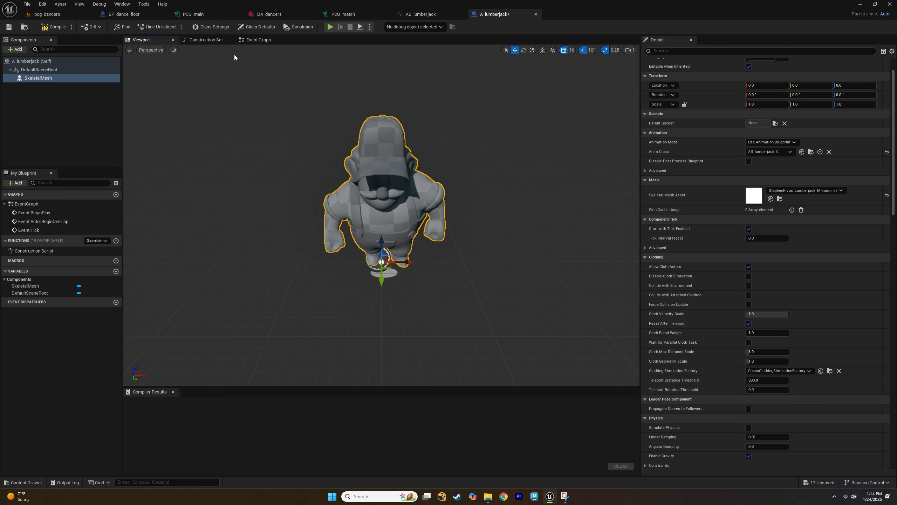
In the Event Graph, delete the ActorBeginOverlap and Tick event nodes and move Event BeginPlay aside.
{"action": "left_click", "coordinate": [257, 40]}
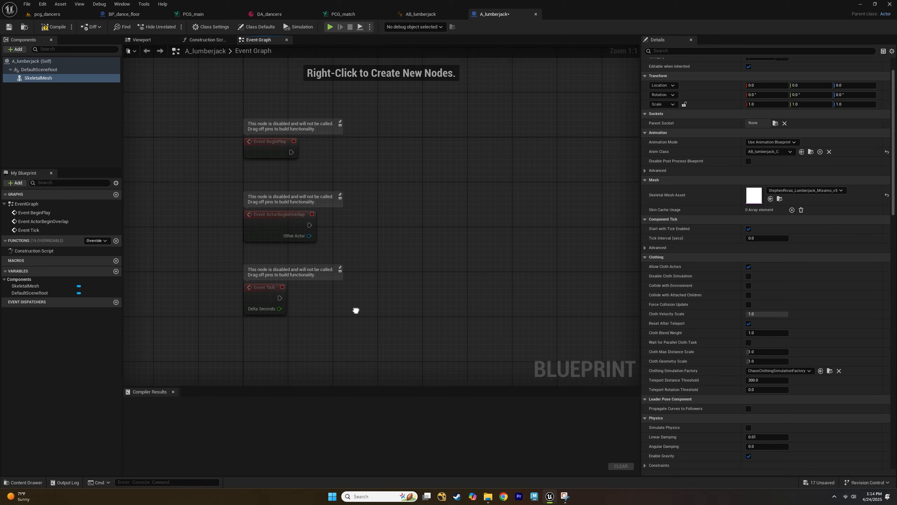
{"action": "left_click_drag", "start_coordinate": [365, 338], "coordinate": [202, 183]}
{"action": "key", "text": "Delete"}
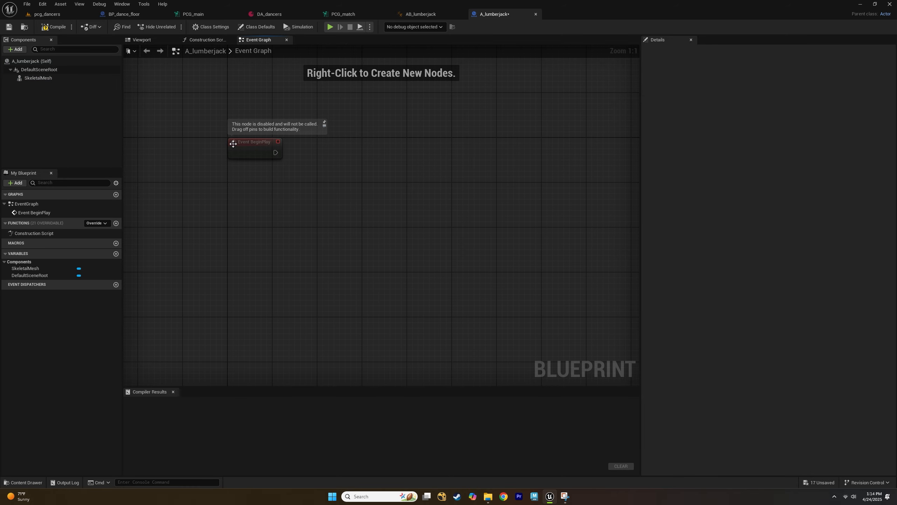
{"action": "left_click_drag", "start_coordinate": [232, 151], "coordinate": [187, 212]}
{"action": "left_click", "coordinate": [263, 216]}
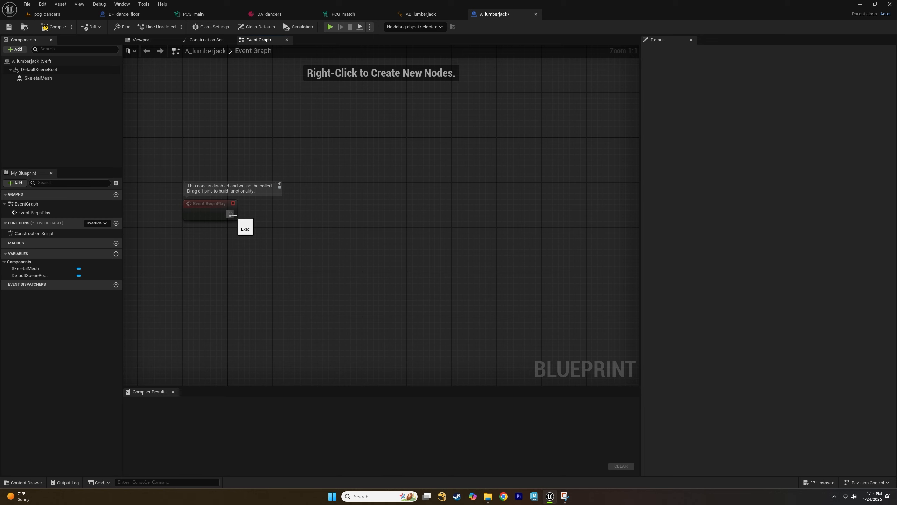
{"action": "left_click_drag", "start_coordinate": [231, 214], "coordinate": [312, 210]}
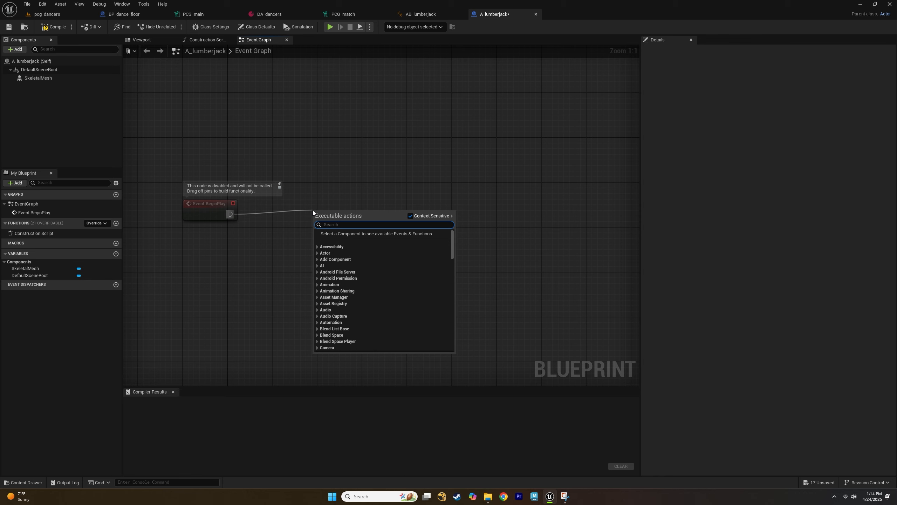
{"action": "type", "text": "do"}
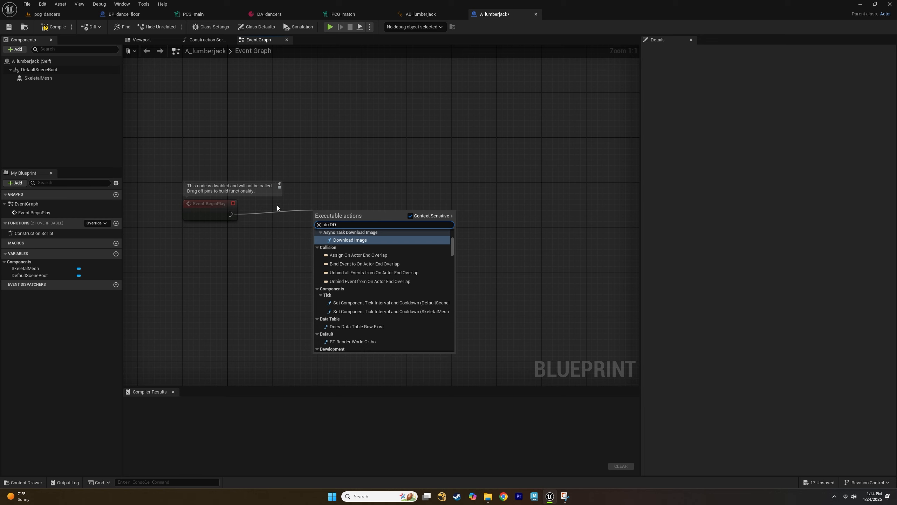
{"action": "type", "text": "DO"}
{"action": "key", "text": "BackSpace"}
{"action": "key", "text": "BackSpace"}
{"action": "key", "text": "BackSpace"}
{"action": "key", "text": "BackSpace"}
{"action": "key", "text": "BackSpace"}
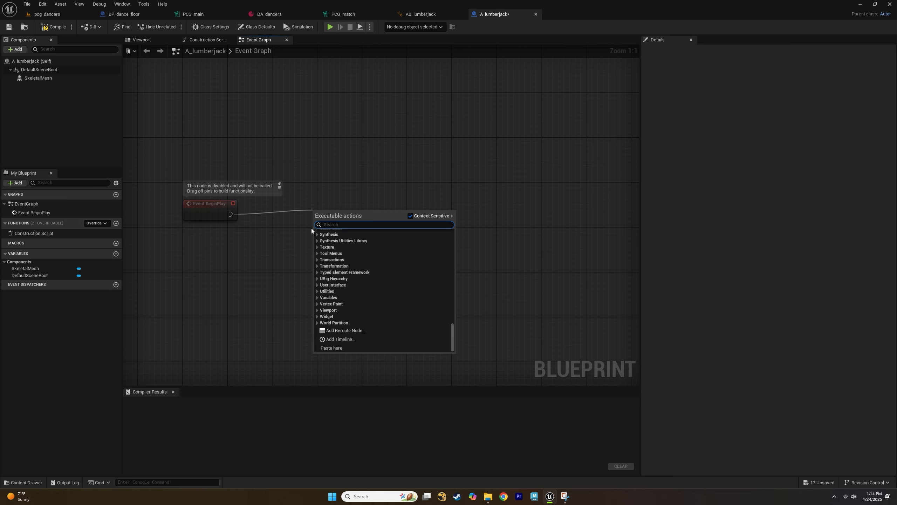
{"action": "type", "text": "DO N"}
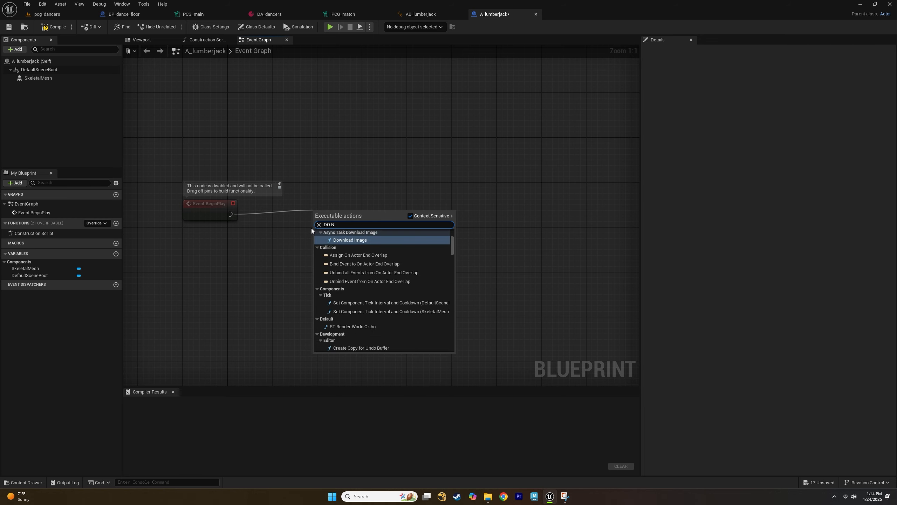
{"action": "scroll", "coordinate": [337, 301], "scroll_direction": "down", "scroll_amount": 2}
{"action": "key", "text": "BackSpace"}
{"action": "key", "text": "BackSpace"}
{"action": "key", "text": "BackSpace"}
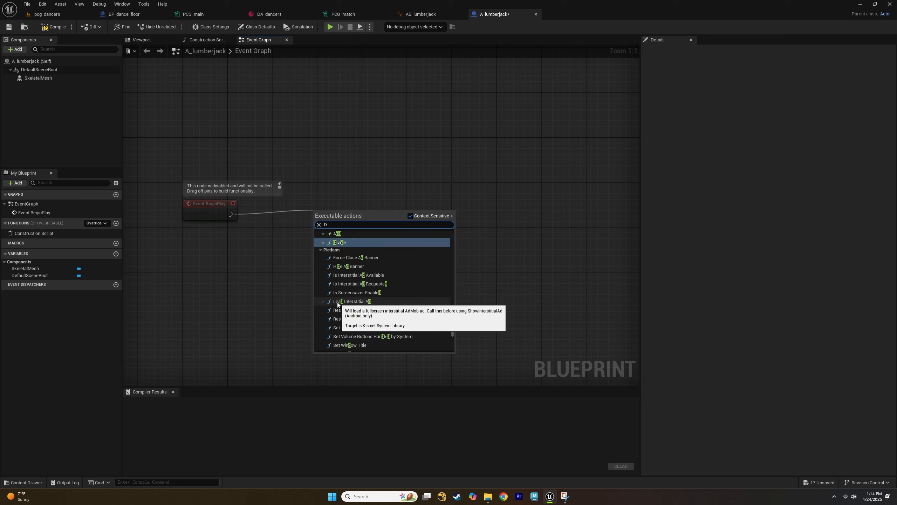
{"action": "type", "text": "o N"}
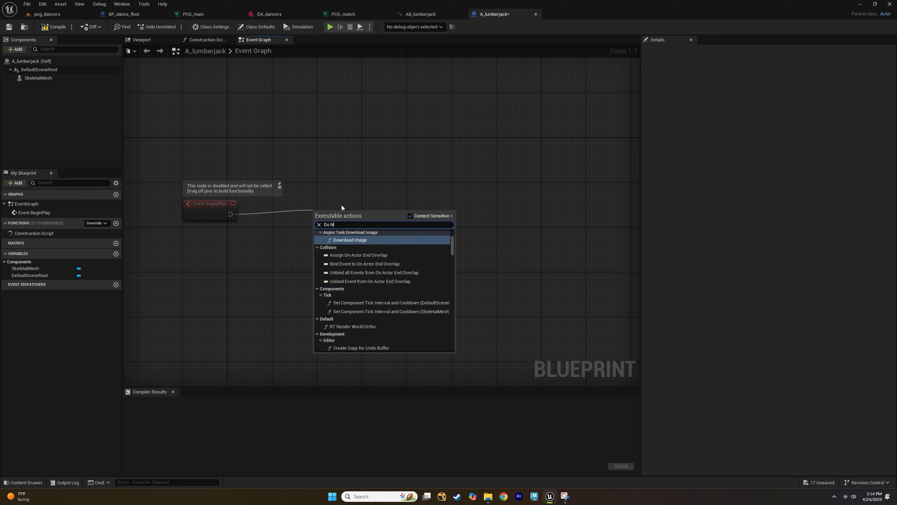
{"action": "scroll", "coordinate": [369, 273], "scroll_direction": "down", "scroll_amount": 2}
{"action": "scroll", "coordinate": [370, 274], "scroll_direction": "up", "scroll_amount": 3}
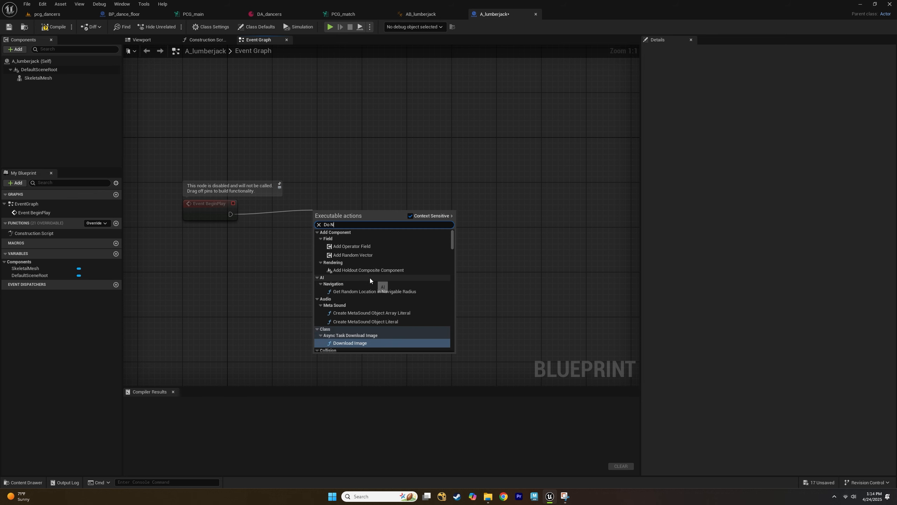
{"action": "left_click", "coordinate": [288, 207]}
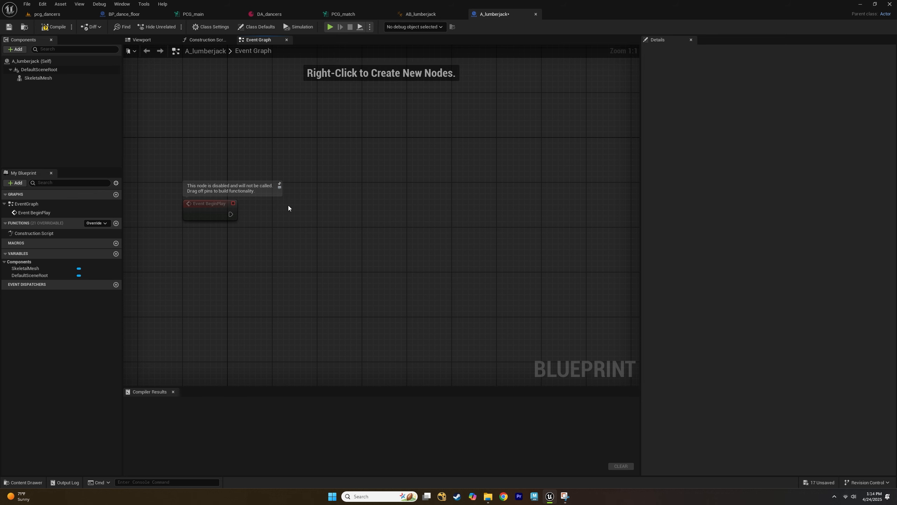
Add a Do N node and wire Event BeginPlay's execution output into its Enter input.
{"action": "right_click", "coordinate": [318, 212]}
{"action": "type", "text": "do n"}
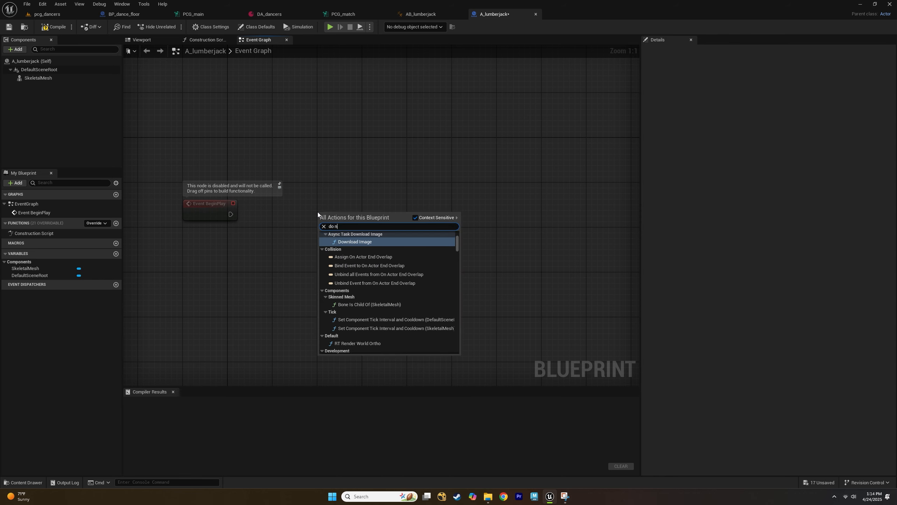
{"action": "scroll", "coordinate": [369, 273], "scroll_direction": "down", "scroll_amount": 5}
{"action": "scroll", "coordinate": [369, 273], "scroll_direction": "down", "scroll_amount": 8}
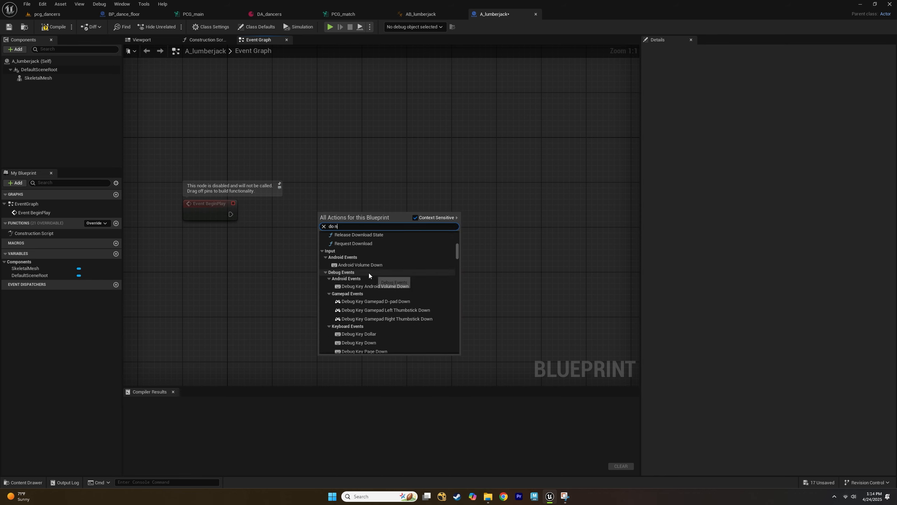
{"action": "scroll", "coordinate": [363, 267], "scroll_direction": "up", "scroll_amount": 13}
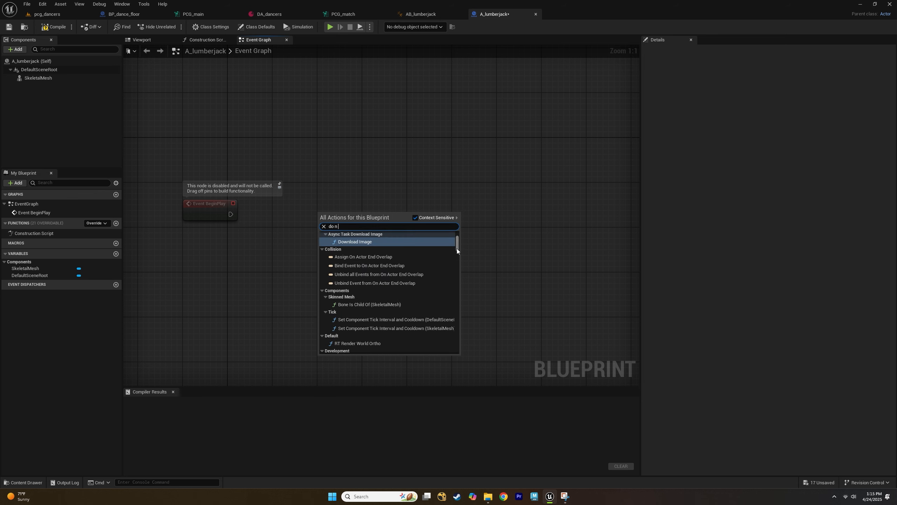
{"action": "left_click_drag", "start_coordinate": [457, 250], "coordinate": [461, 270]}
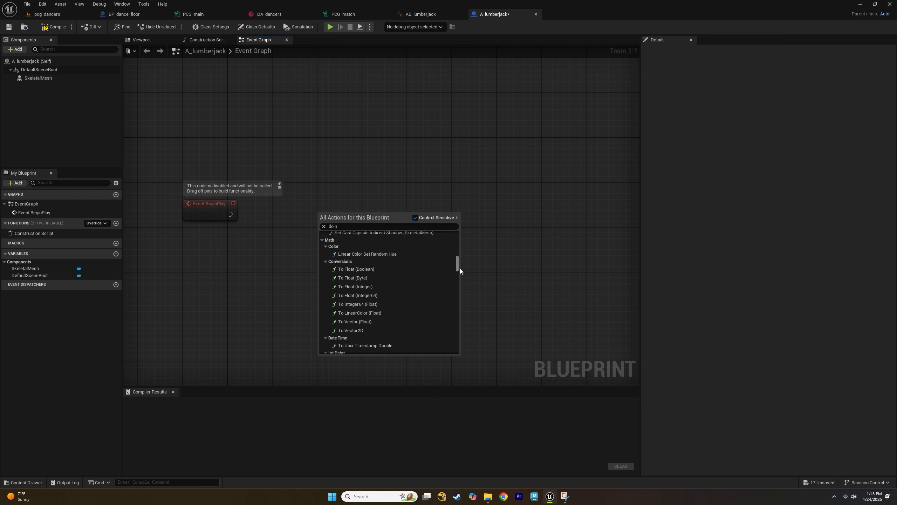
{"action": "scroll", "coordinate": [419, 305], "scroll_direction": "down", "scroll_amount": 10}
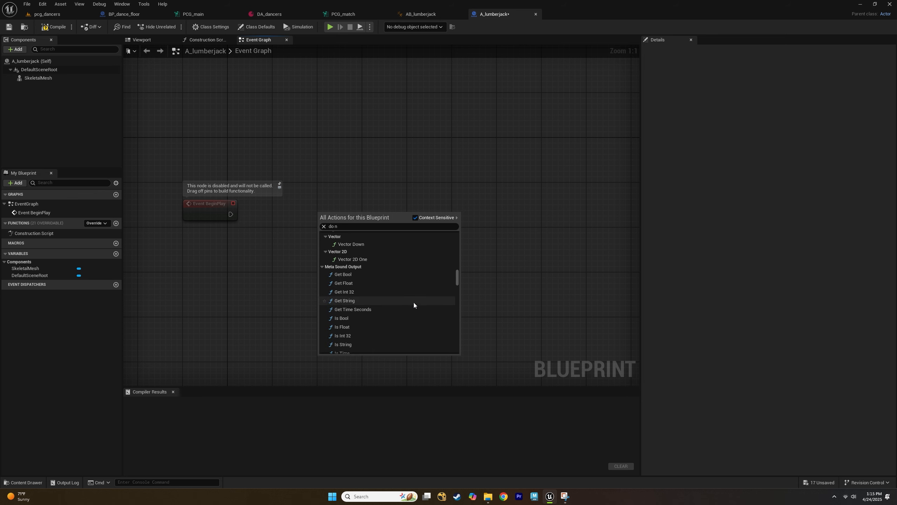
{"action": "scroll", "coordinate": [410, 301], "scroll_direction": "down", "scroll_amount": 10}
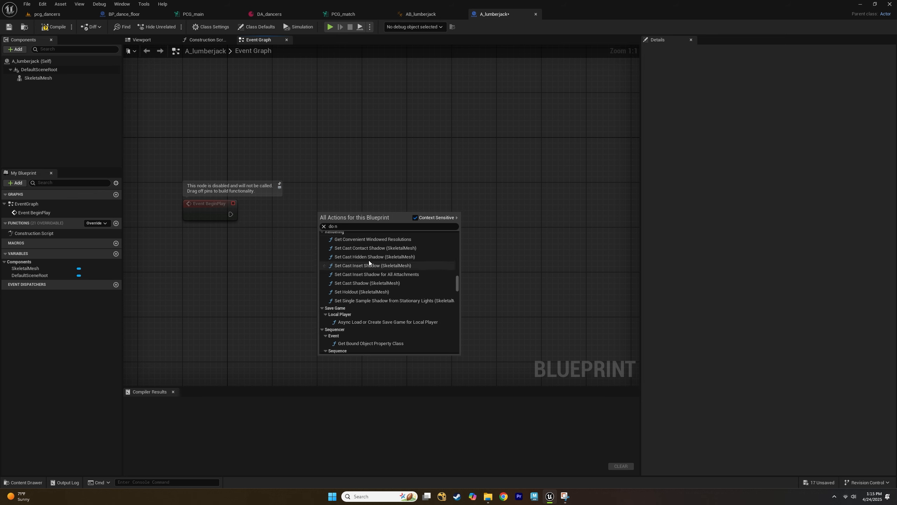
{"action": "left_click", "coordinate": [343, 225]}
{"action": "type", "text": "Do N"}
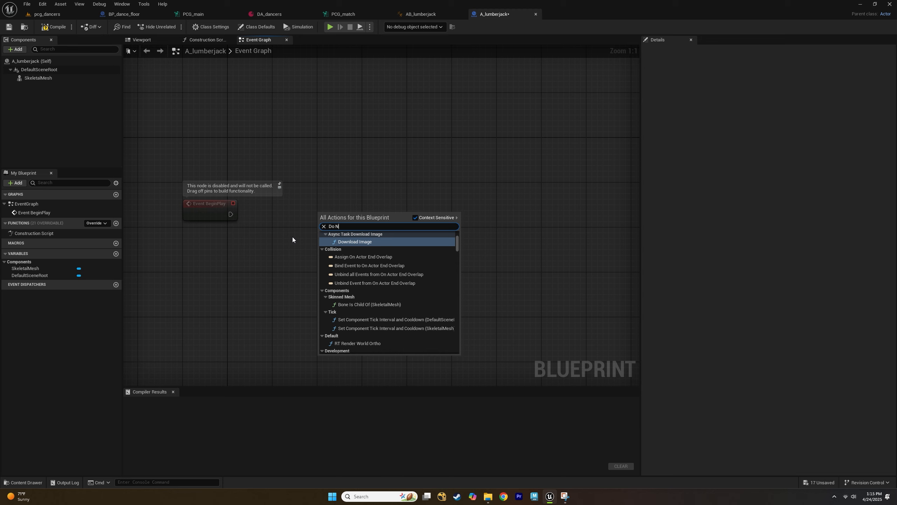
{"action": "scroll", "coordinate": [386, 322], "scroll_direction": "down", "scroll_amount": 5}
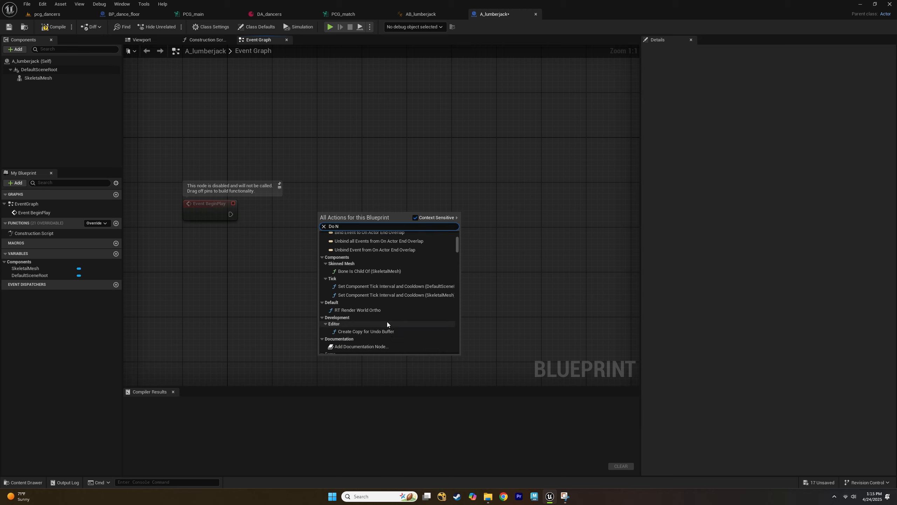
{"action": "scroll", "coordinate": [387, 321], "scroll_direction": "down", "scroll_amount": 6}
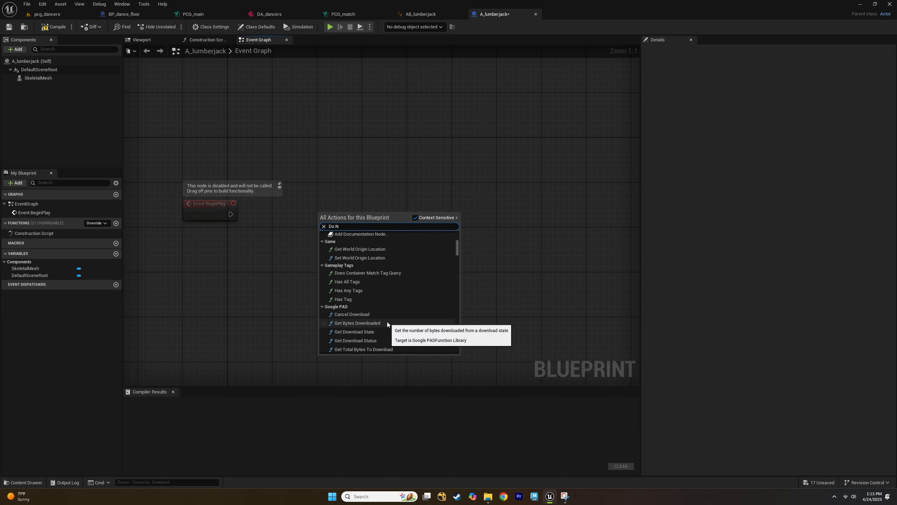
{"action": "scroll", "coordinate": [387, 321], "scroll_direction": "down", "scroll_amount": 8}
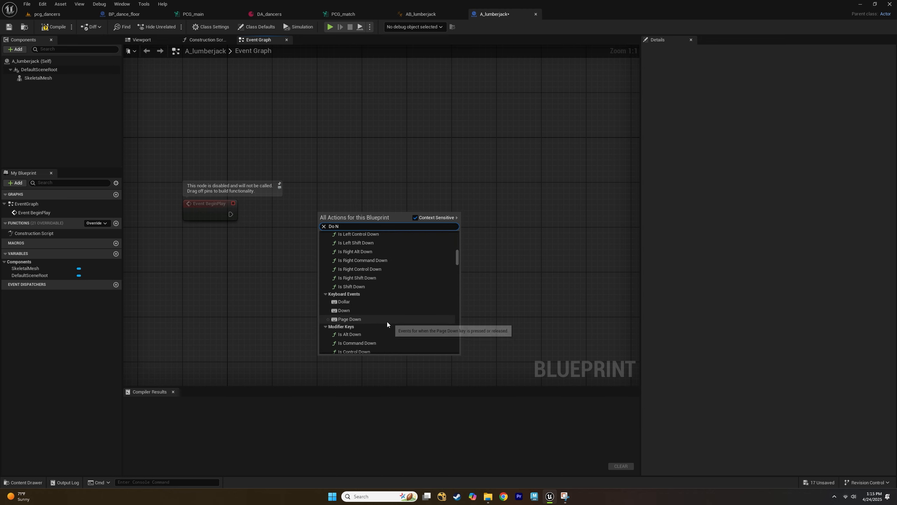
{"action": "scroll", "coordinate": [383, 317], "scroll_direction": "down", "scroll_amount": 8}
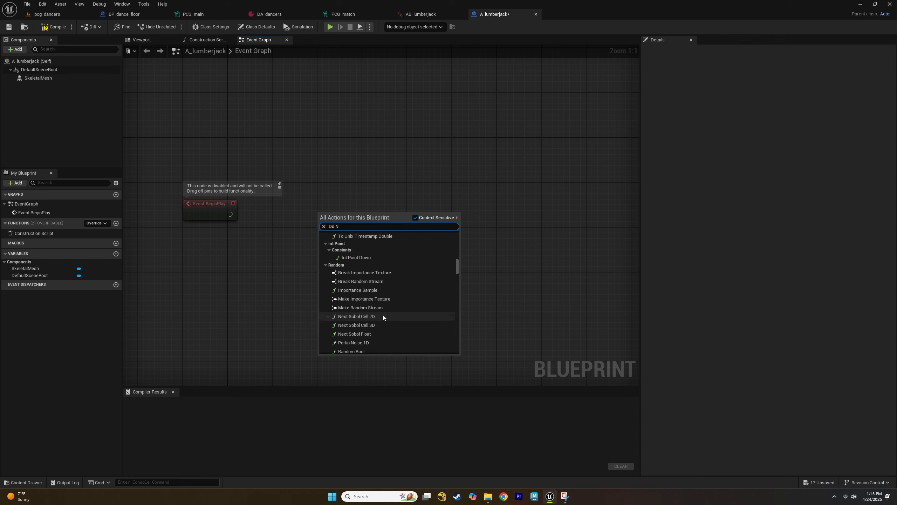
{"action": "scroll", "coordinate": [370, 320], "scroll_direction": "down", "scroll_amount": 8}
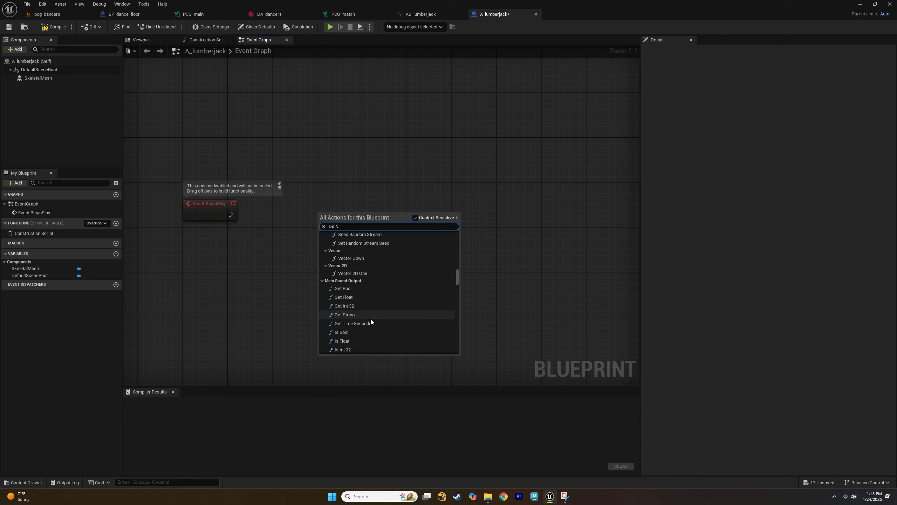
{"action": "scroll", "coordinate": [371, 319], "scroll_direction": "down", "scroll_amount": 8}
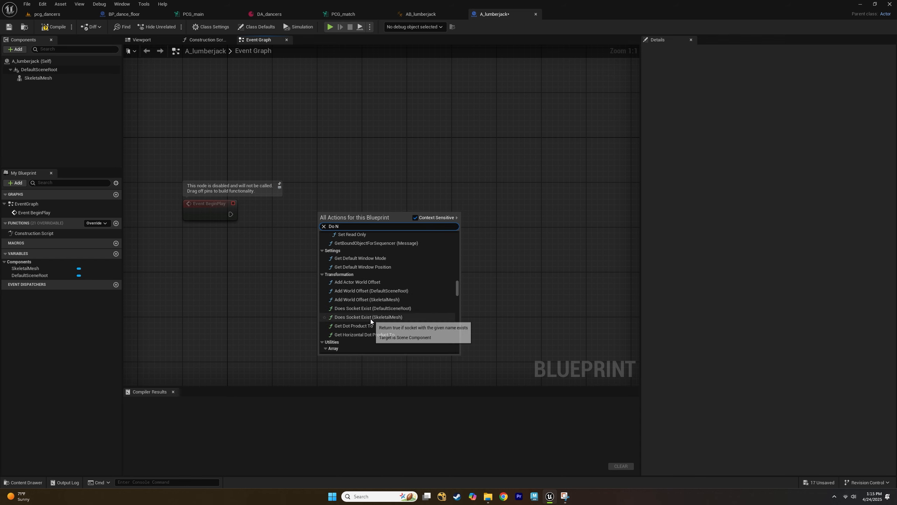
{"action": "scroll", "coordinate": [370, 318], "scroll_direction": "down", "scroll_amount": 8}
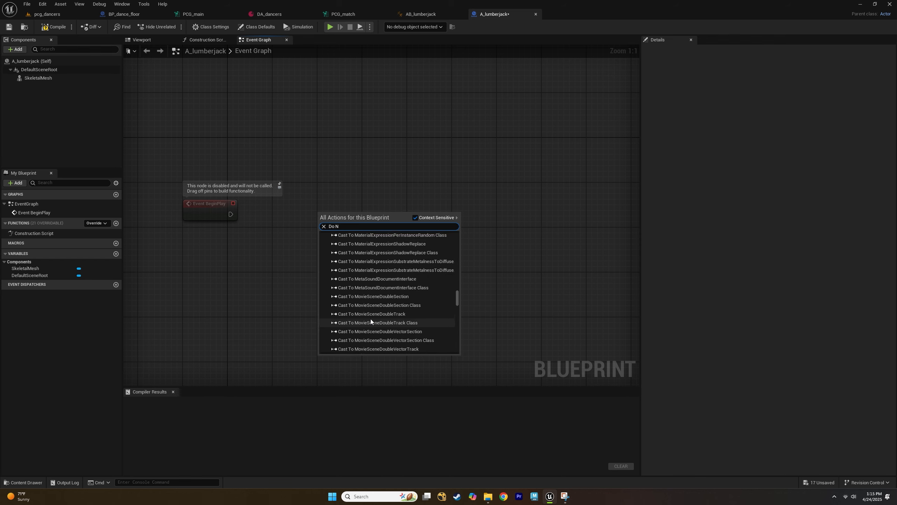
{"action": "scroll", "coordinate": [371, 318], "scroll_direction": "down", "scroll_amount": 3}
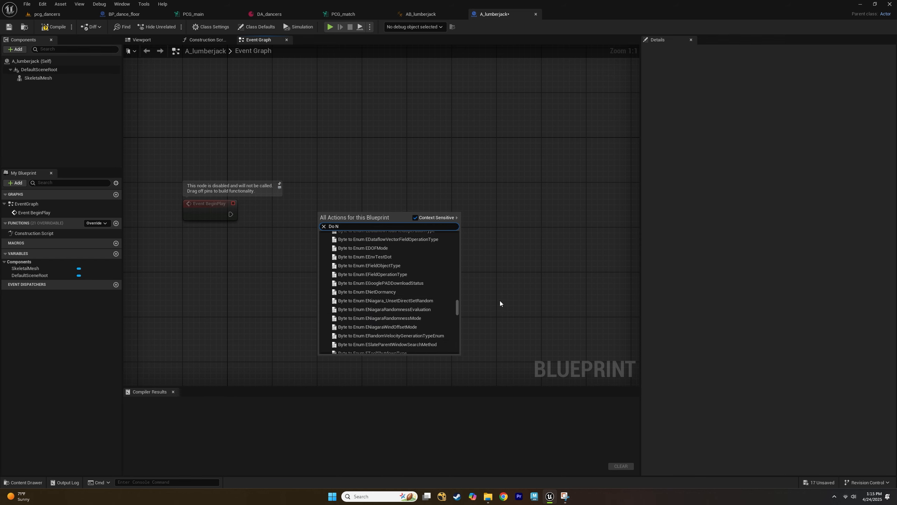
{"action": "left_click_drag", "start_coordinate": [459, 303], "coordinate": [457, 326]}
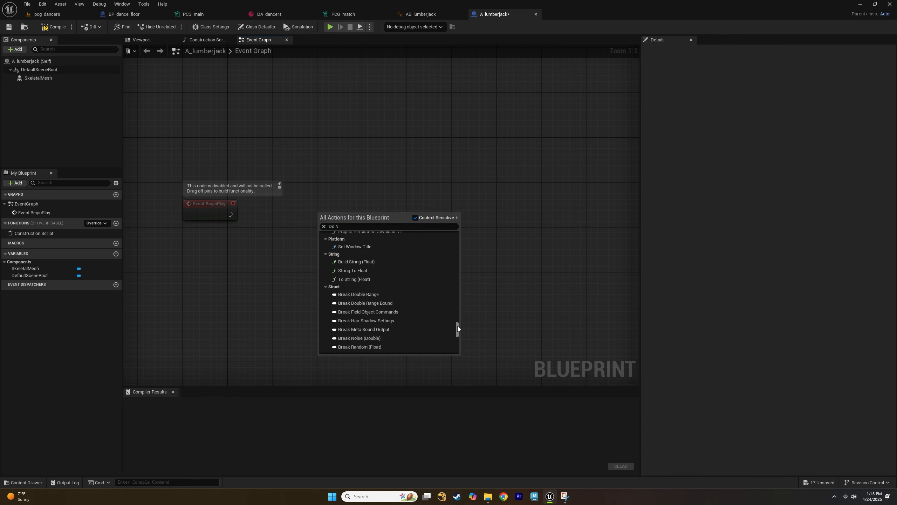
{"action": "scroll", "coordinate": [430, 332], "scroll_direction": "down", "scroll_amount": 8}
{"action": "scroll", "coordinate": [422, 331], "scroll_direction": "up", "scroll_amount": 10}
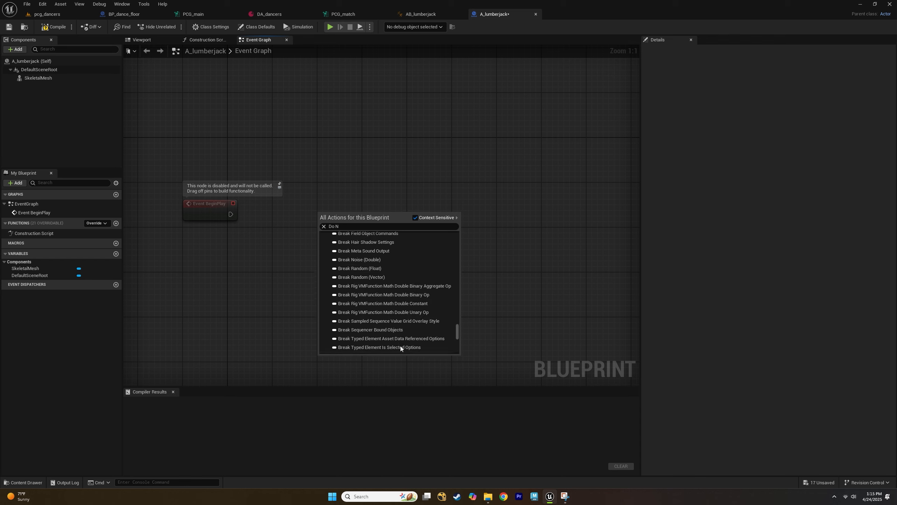
{"action": "scroll", "coordinate": [388, 295], "scroll_direction": "up", "scroll_amount": 2}
{"action": "left_click", "coordinate": [349, 271]}
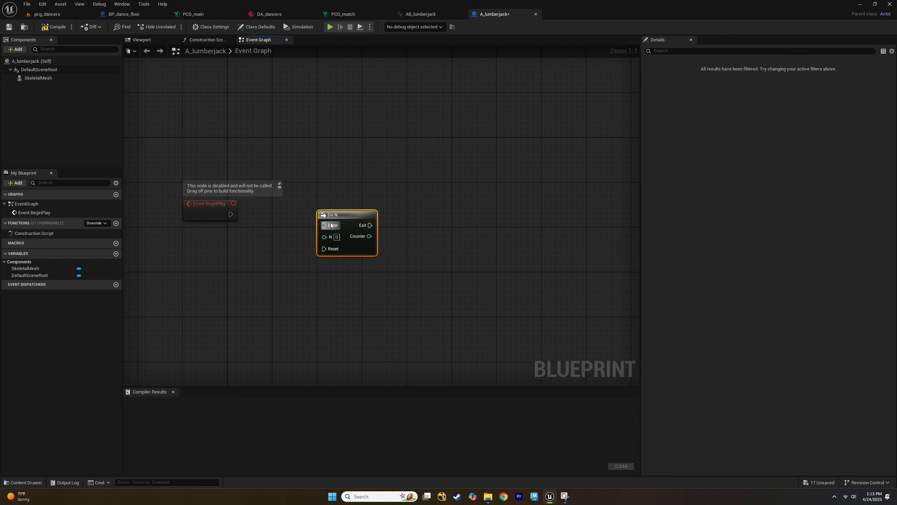
{"action": "left_click_drag", "start_coordinate": [294, 209], "coordinate": [295, 202]}
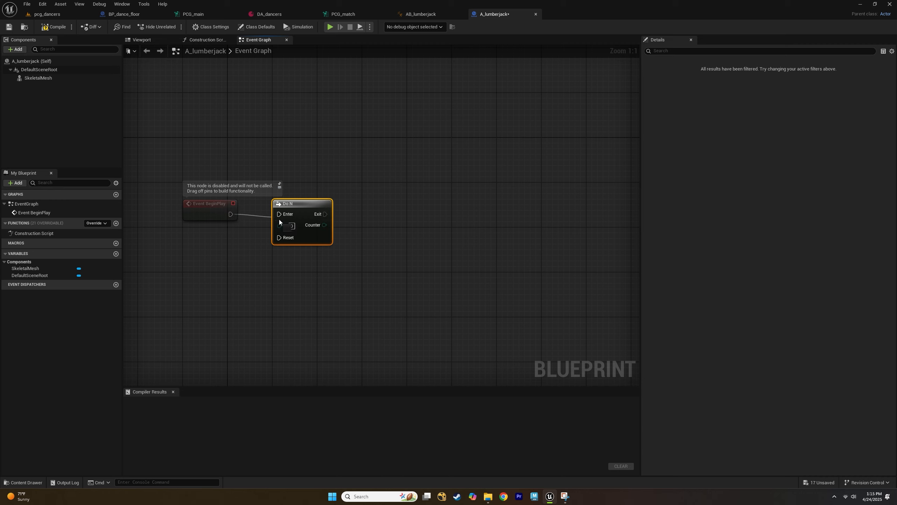
{"action": "left_click_drag", "start_coordinate": [279, 218], "coordinate": [280, 214]}
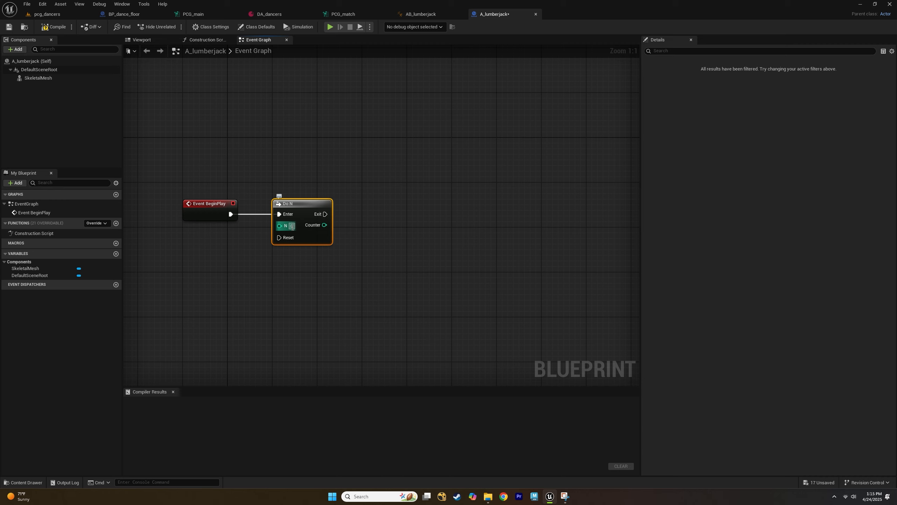
Set the Do N node's N value to 20.
{"action": "left_click", "coordinate": [293, 227]}
{"action": "type", "text": "20"}
{"action": "key", "text": "Return"}
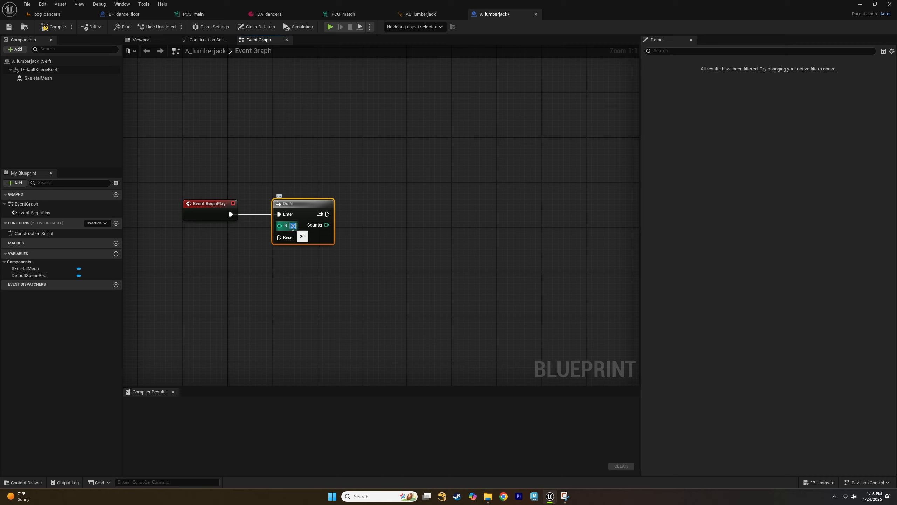
{"action": "key", "text": "Return"}
{"action": "right_click_drag", "start_coordinate": [340, 236], "coordinate": [312, 250]}
{"action": "left_click", "coordinate": [328, 232]}
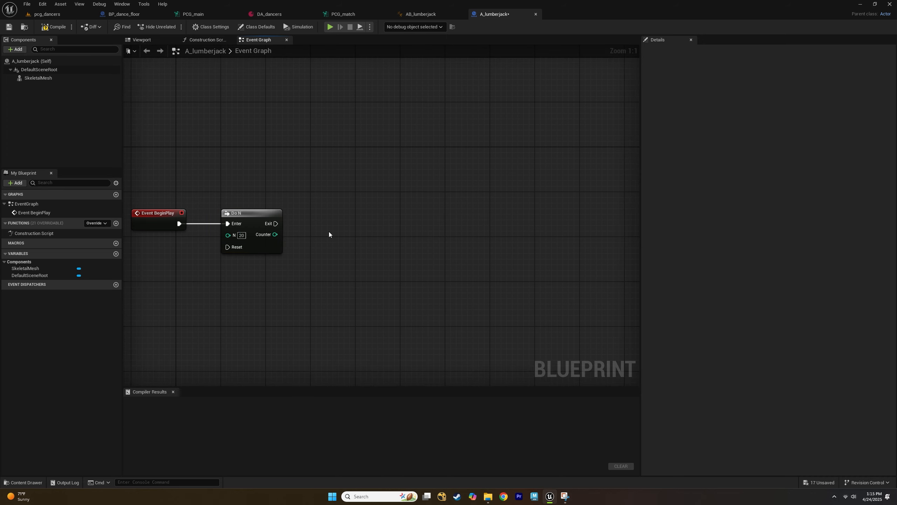
Add a Delay node and connect the Do N node's Exit to the Delay's input.
{"action": "right_click", "coordinate": [329, 232]}
{"action": "type", "text": "delay"}
{"action": "key", "text": "Return"}
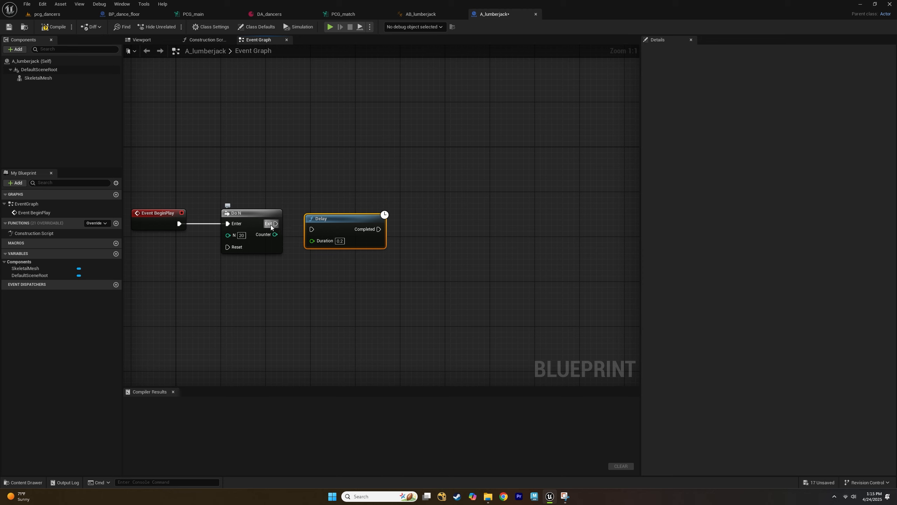
{"action": "left_click_drag", "start_coordinate": [275, 224], "coordinate": [334, 217]}
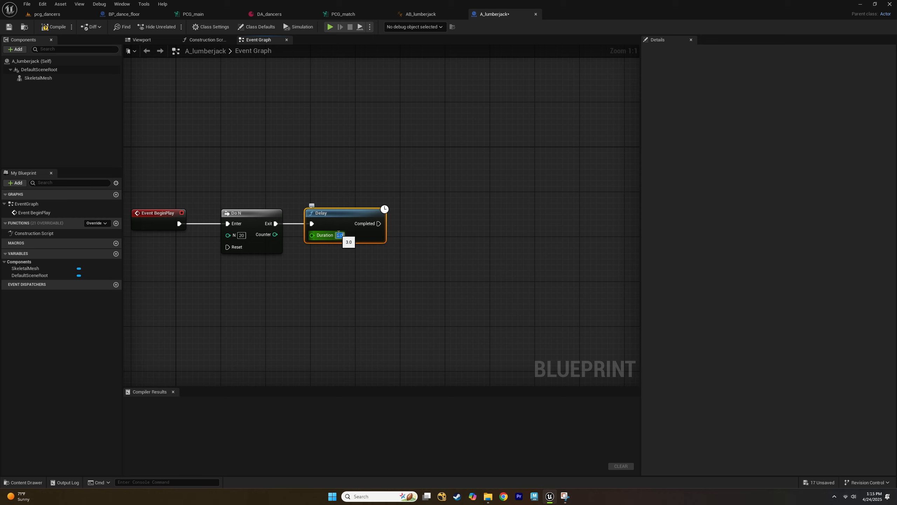
Set the Delay node's Duration to 3.
{"action": "type", "text": "3"}
{"action": "key", "text": "Return"}
{"action": "left_click", "coordinate": [453, 234]}
{"action": "right_click_drag", "start_coordinate": [415, 234], "coordinate": [343, 232]}
{"action": "right_click_drag", "start_coordinate": [380, 295], "coordinate": [373, 269]}
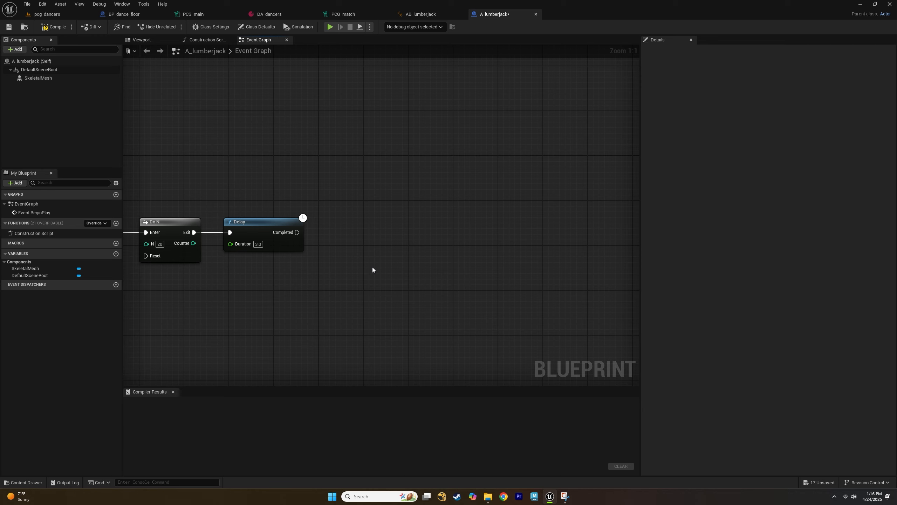
Add a Cast To AB_lumberjack node after the Delay, feeding it the skeletal mesh's Get Anim Instance return value.
{"action": "right_click", "coordinate": [361, 244]}
{"action": "type", "text": "cast"}
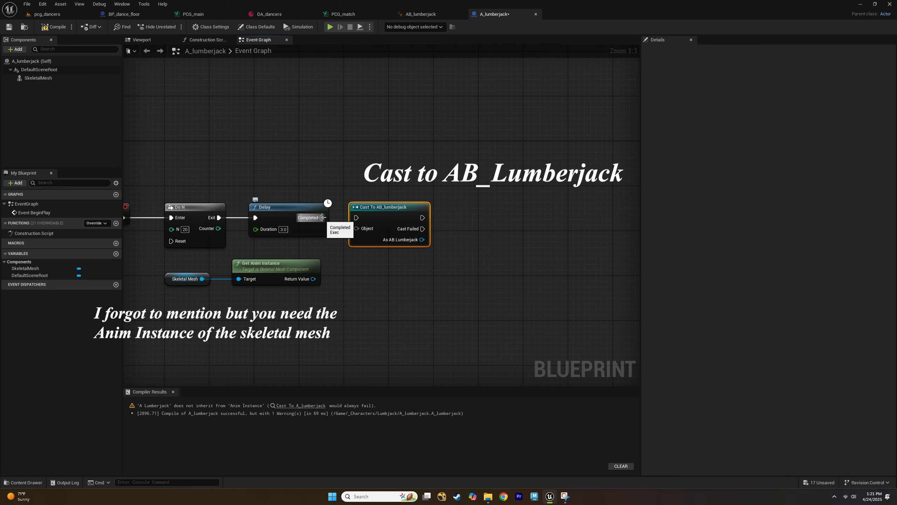
{"action": "left_click", "coordinate": [324, 212]}
{"action": "left_click_drag", "start_coordinate": [323, 217], "coordinate": [356, 218]}
{"action": "left_click_drag", "start_coordinate": [314, 279], "coordinate": [357, 229]}
{"action": "right_click_drag", "start_coordinate": [418, 273], "coordinate": [358, 285]}
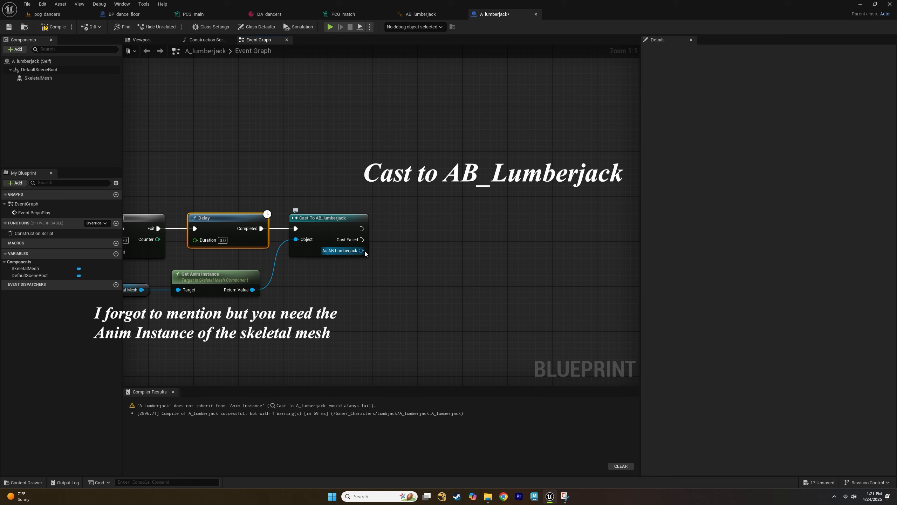
Add a Set State Change node connected to the Cast To AB_lumberjack node's success execution output.
{"action": "left_click_drag", "start_coordinate": [362, 228], "coordinate": [434, 226]}
{"action": "type", "text": "set c"}
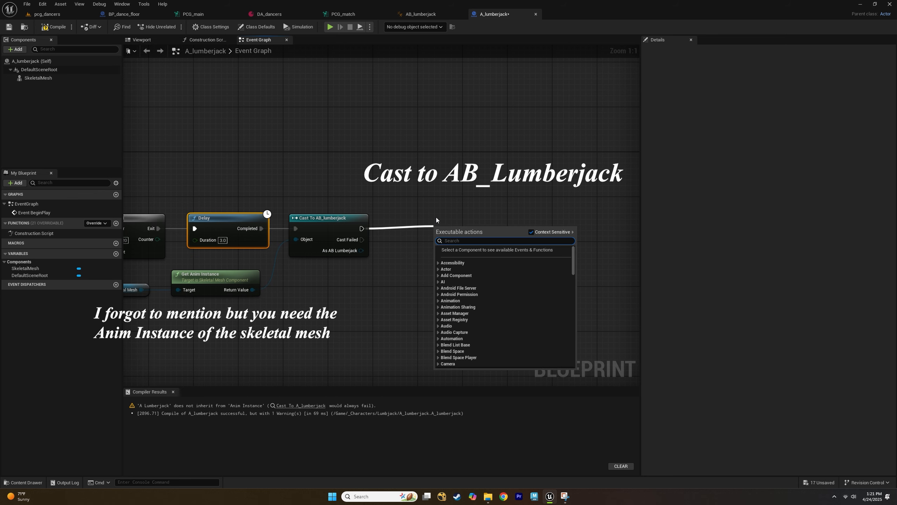
{"action": "key", "text": "BackSpace"}
{"action": "type", "text": "state"}
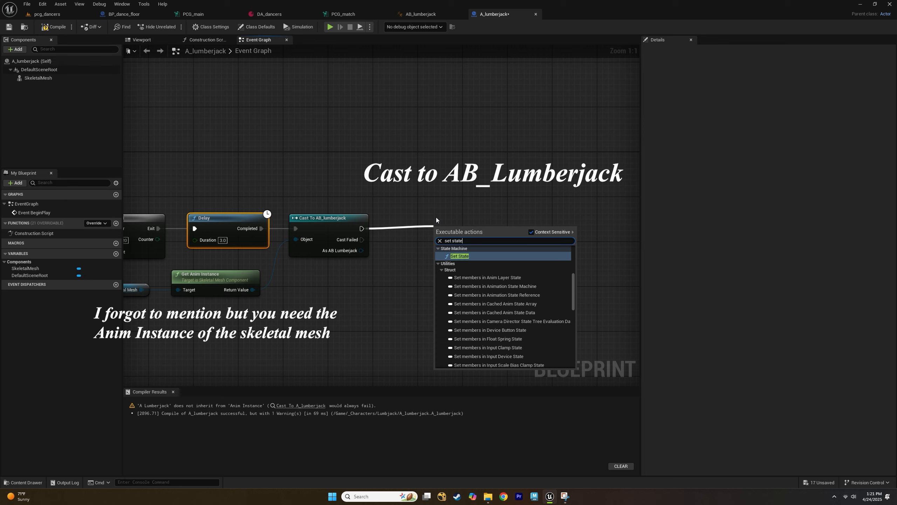
{"action": "key", "text": "BackSpace"}
{"action": "key", "text": "BackSpace"}
{"action": "key", "text": "BackSpace"}
{"action": "key", "text": "BackSpace"}
{"action": "key", "text": "BackSpace"}
{"action": "key", "text": "BackSpace"}
{"action": "type", "text": "change"}
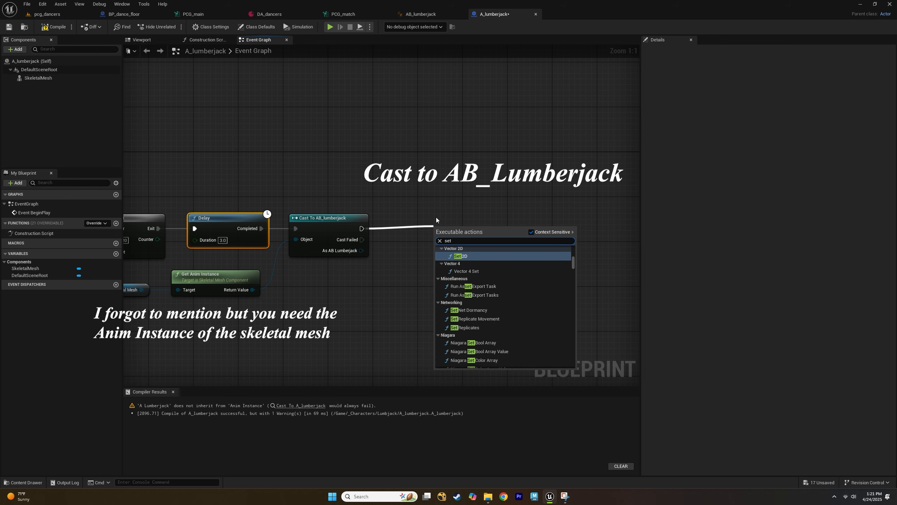
{"action": "key", "text": "Down"}
{"action": "key", "text": "Down"}
{"action": "key", "text": "Down"}
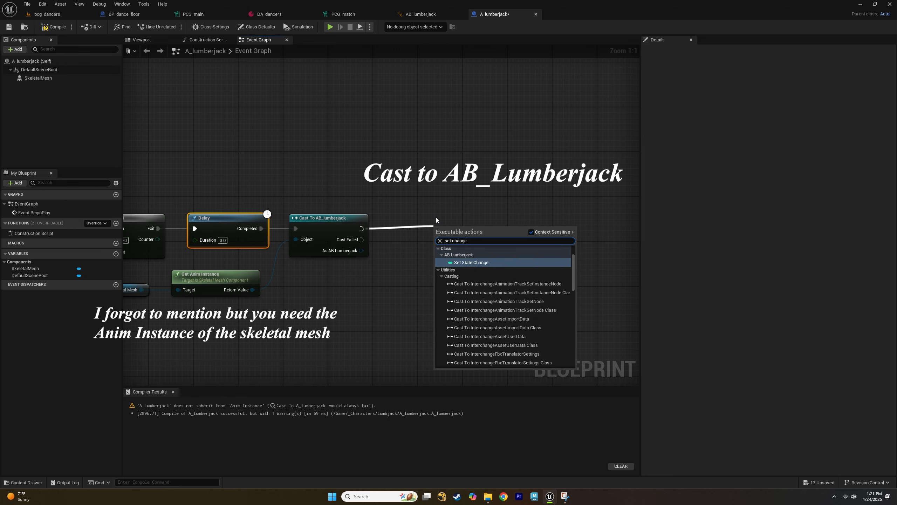
{"action": "left_click", "coordinate": [465, 262]}
Connect the cast's As AB Lumberjack output to the Set State Change node's Target.
{"action": "left_click_drag", "start_coordinate": [460, 235], "coordinate": [437, 229]}
{"action": "right_click_drag", "start_coordinate": [378, 305], "coordinate": [457, 278]}
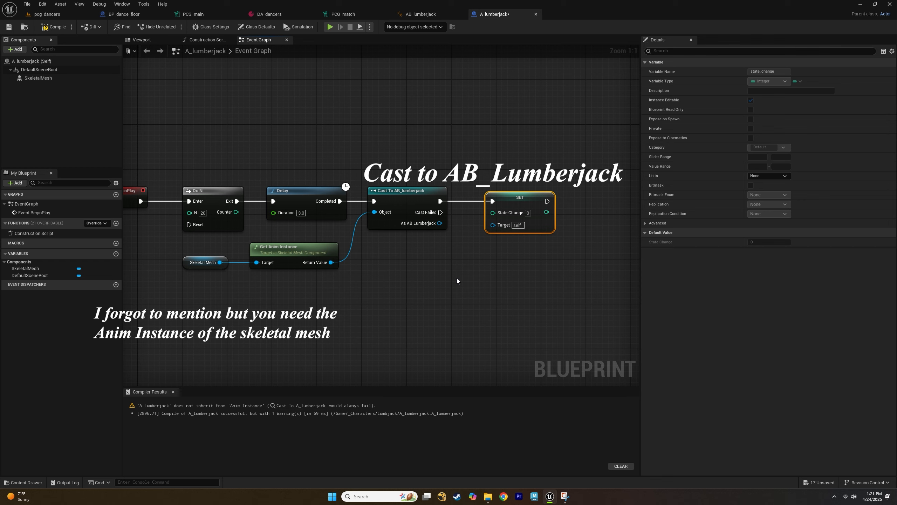
{"action": "left_click_drag", "start_coordinate": [439, 223], "coordinate": [548, 316]}
{"action": "left_click", "coordinate": [455, 300]}
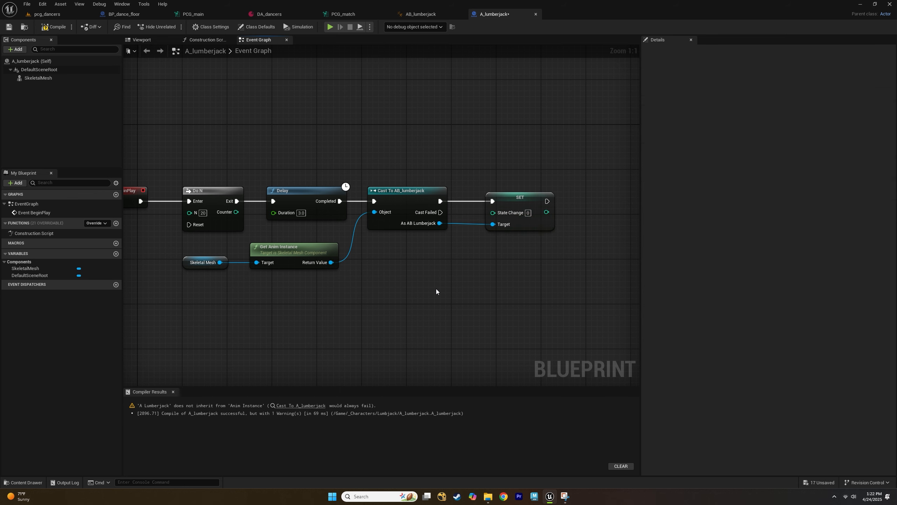
Loop the Set node's execution output back into the Do N node's Enter using reroute points above the graph.
{"action": "right_click_drag", "start_coordinate": [437, 293], "coordinate": [487, 304]}
{"action": "left_click_drag", "start_coordinate": [599, 216], "coordinate": [214, 217]}
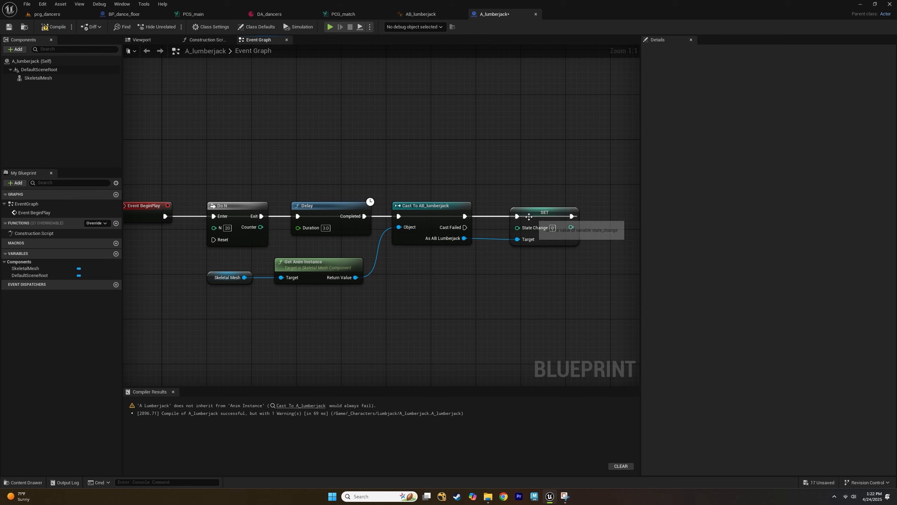
{"action": "key", "text": "ctrl+z"}
{"action": "left_click_drag", "start_coordinate": [559, 219], "coordinate": [214, 216]}
{"action": "double_click", "coordinate": [488, 233]}
{"action": "left_click_drag", "start_coordinate": [491, 232], "coordinate": [494, 172]}
{"action": "double_click", "coordinate": [270, 195]}
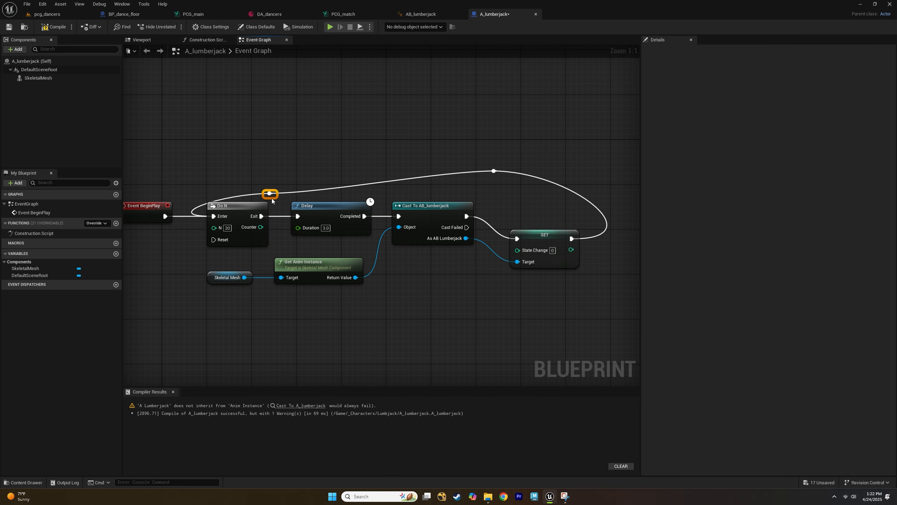
{"action": "left_click_drag", "start_coordinate": [271, 200], "coordinate": [574, 250]}
{"action": "key", "text": "q"}
{"action": "left_click", "coordinate": [536, 301]}
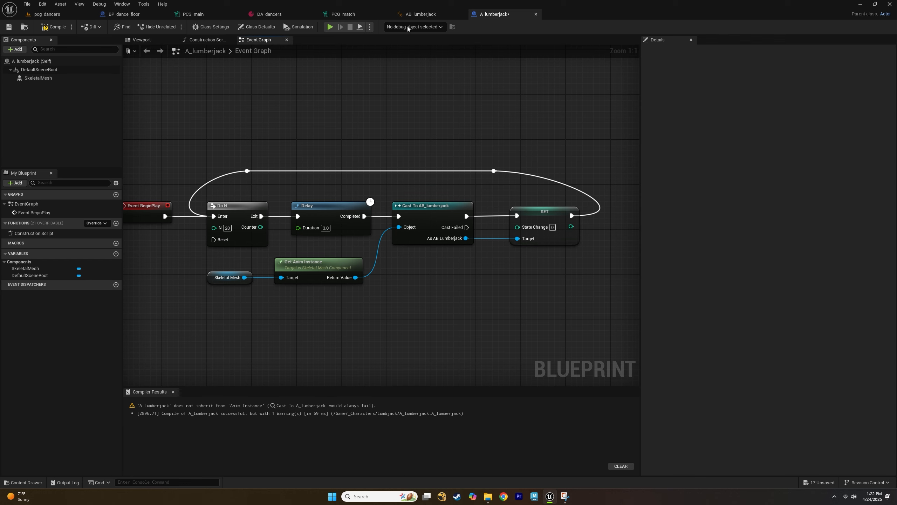
Inspect the locomotion state machine in the AB_lumberjack animation blueprint, then return to A_lumberjack.
{"action": "left_click", "coordinate": [421, 14]}
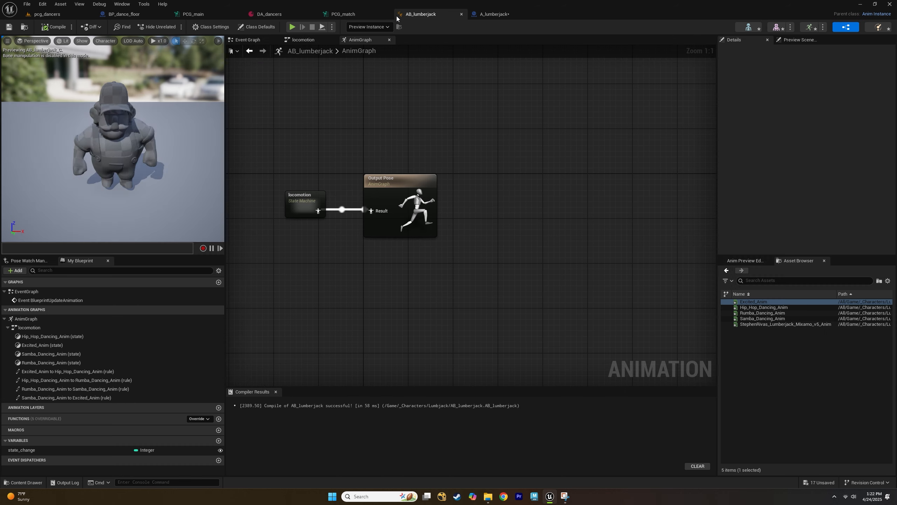
{"action": "double_click", "coordinate": [293, 204]}
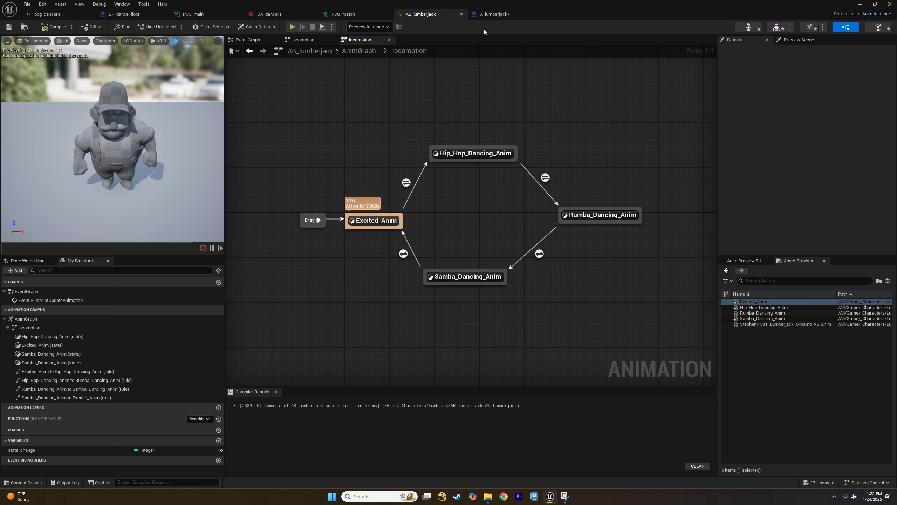
{"action": "left_click", "coordinate": [494, 14]}
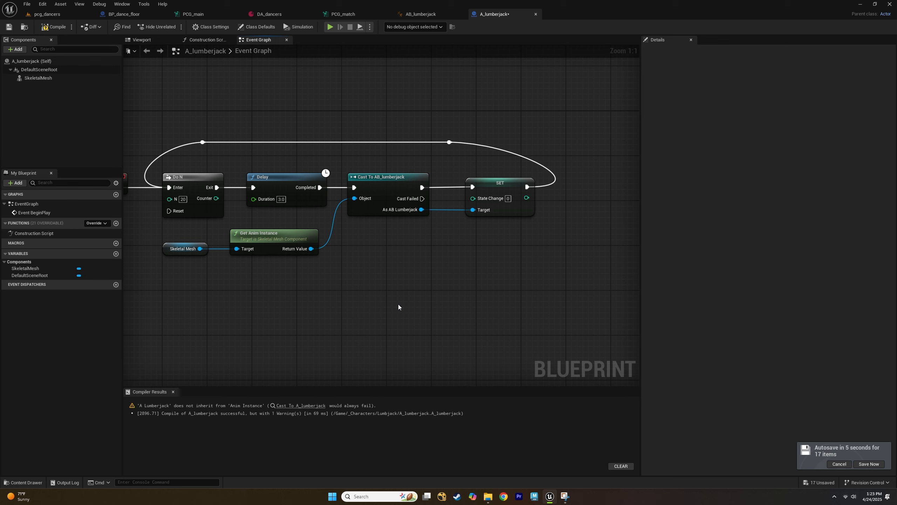
Add a modulo (%) node feeding the Set node's State Change, with its divisor set to 4.
{"action": "left_click_drag", "start_coordinate": [473, 198], "coordinate": [508, 282]}
{"action": "type", "text": "mod"}
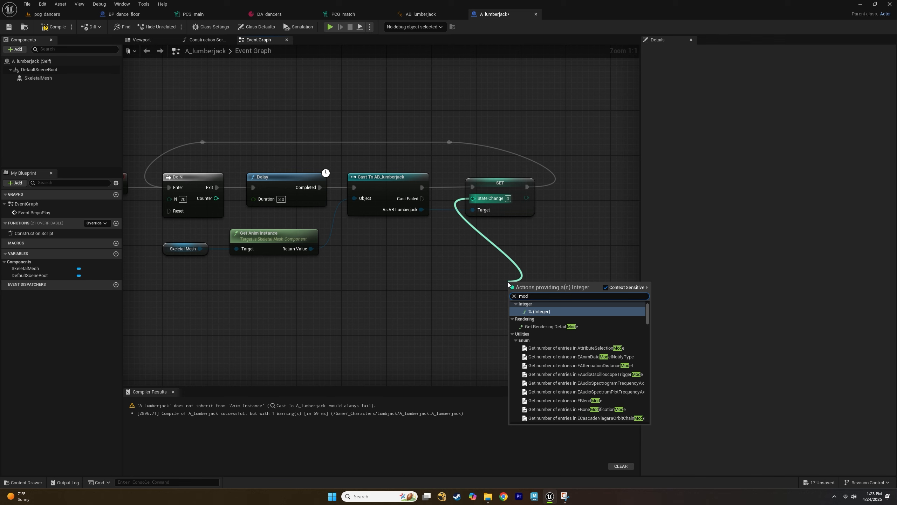
{"action": "key", "text": "Return"}
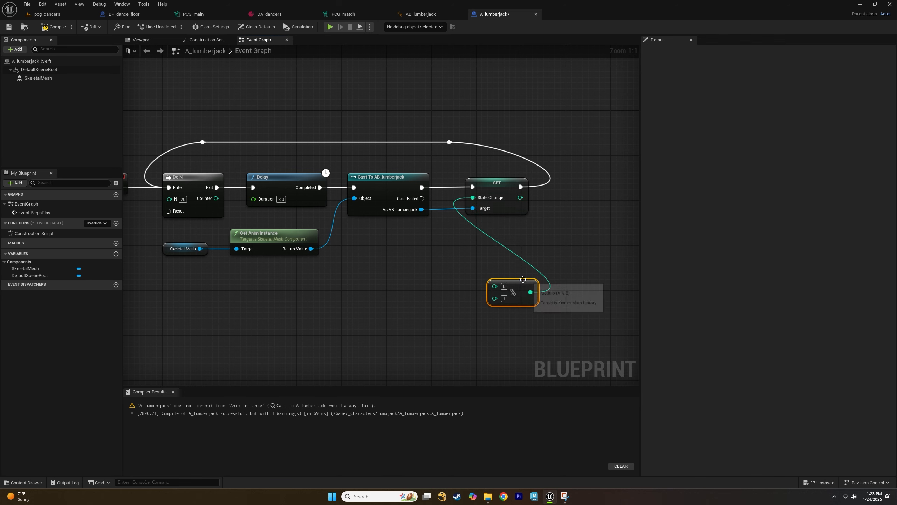
{"action": "left_click_drag", "start_coordinate": [534, 282], "coordinate": [523, 282]}
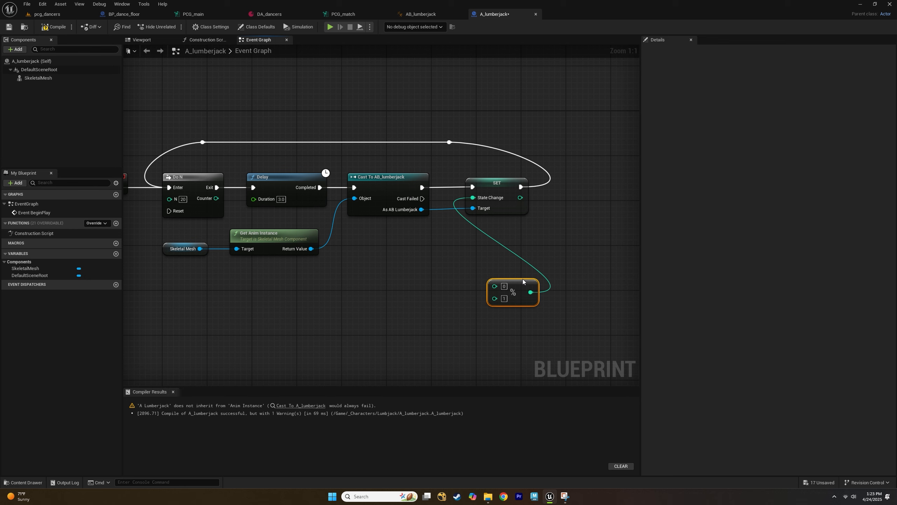
{"action": "left_click", "coordinate": [504, 298]}
{"action": "left_click", "coordinate": [407, 15]}
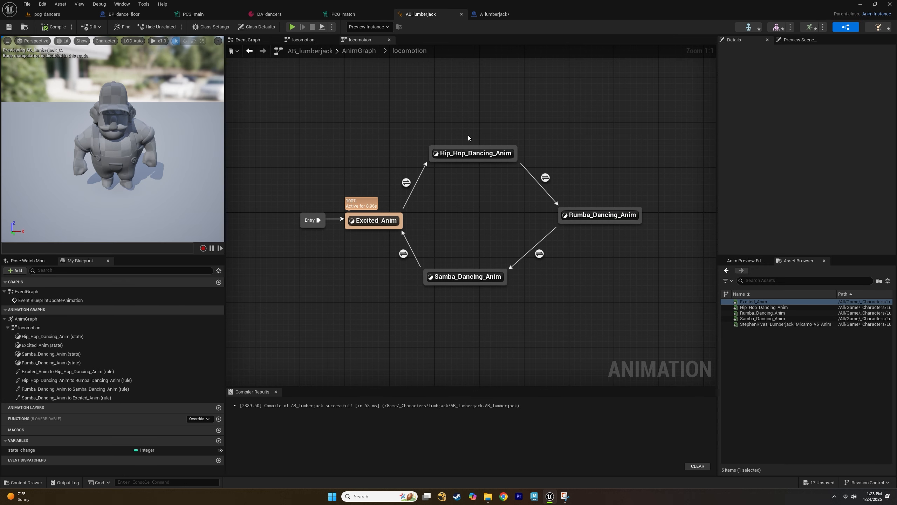
{"action": "left_click", "coordinate": [494, 14]}
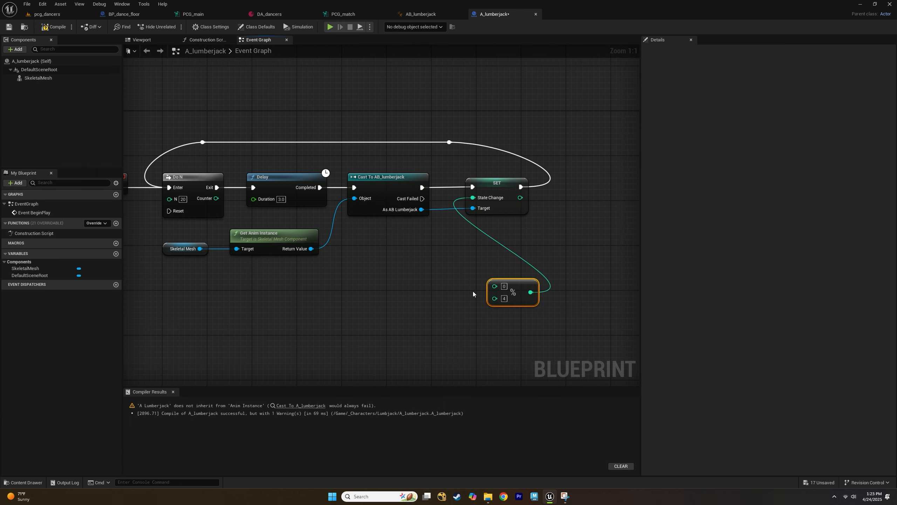
Add a Get State Change node reading from the cast's As AB Lumberjack output.
{"action": "right_click_drag", "start_coordinate": [474, 294], "coordinate": [500, 305]}
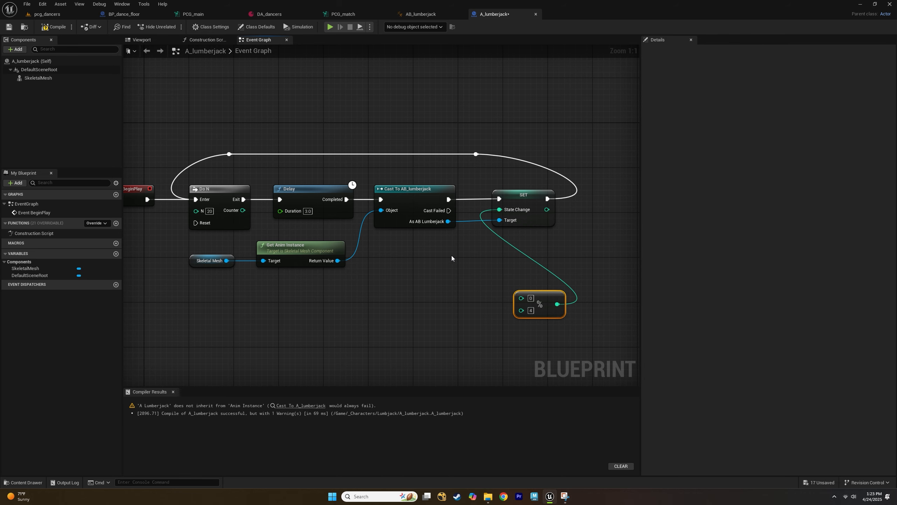
{"action": "left_click_drag", "start_coordinate": [448, 221], "coordinate": [303, 321]}
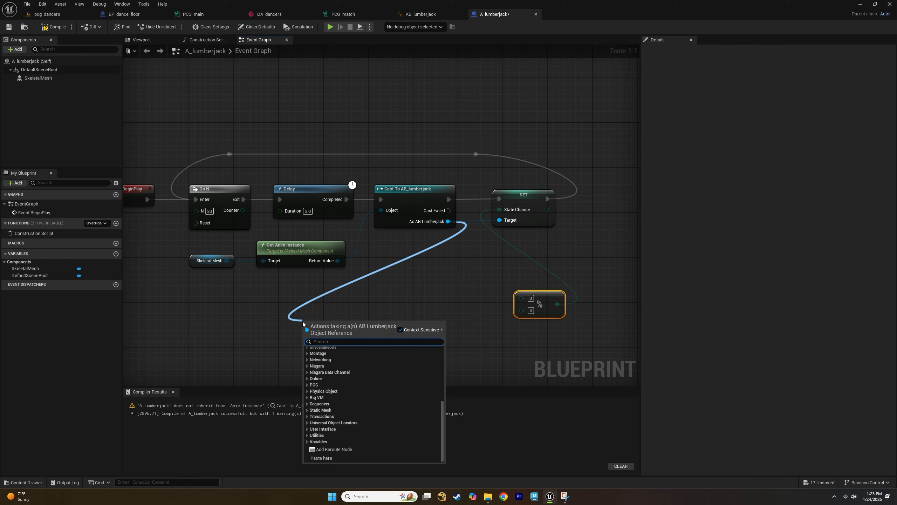
{"action": "type", "text": "get"}
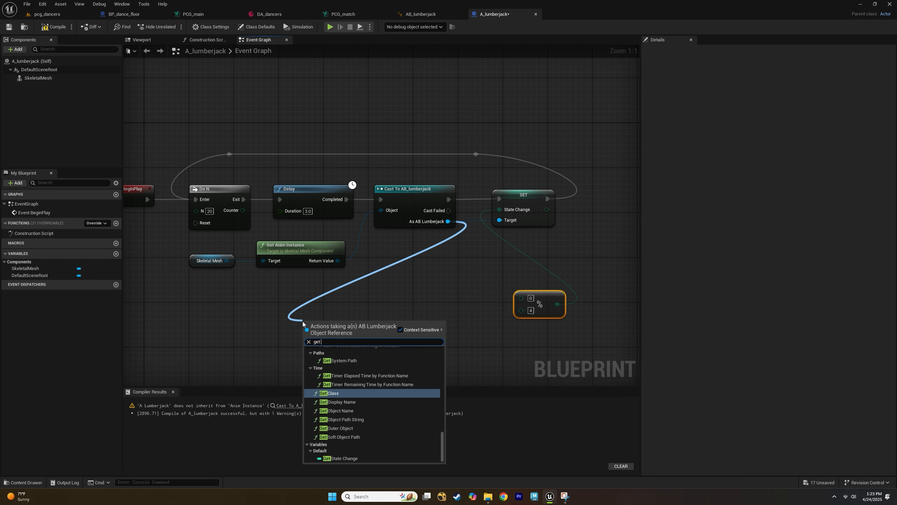
{"action": "left_click", "coordinate": [350, 459]}
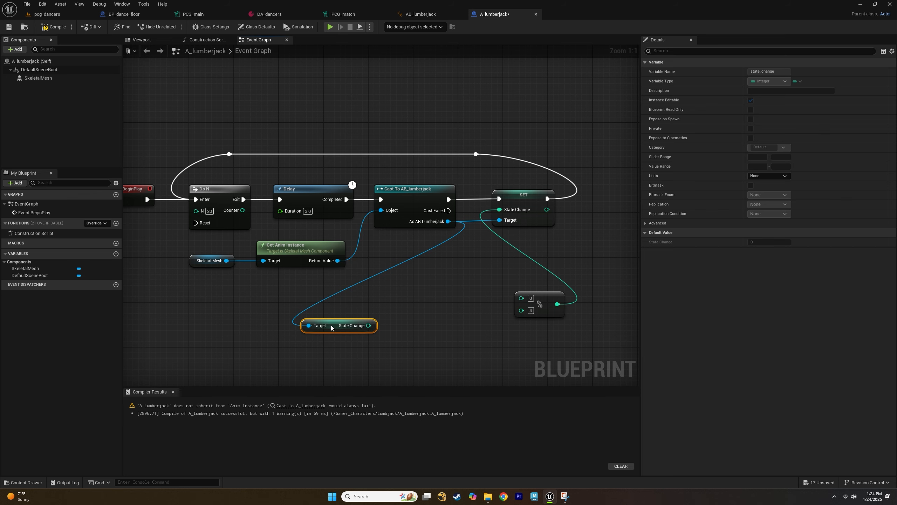
Add an Add node after Get State Change and set its second input to 1.
{"action": "left_click_drag", "start_coordinate": [331, 328], "coordinate": [407, 306]}
{"action": "type", "text": "+"}
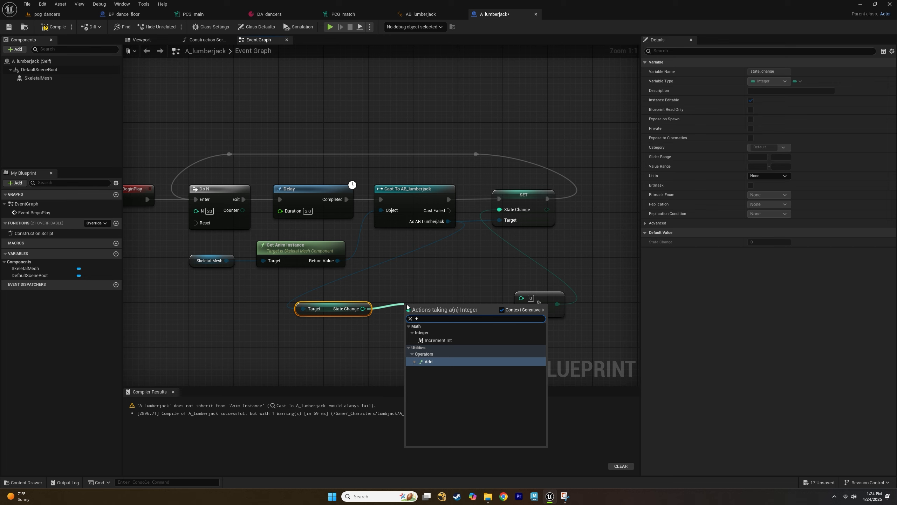
{"action": "key", "text": "Return"}
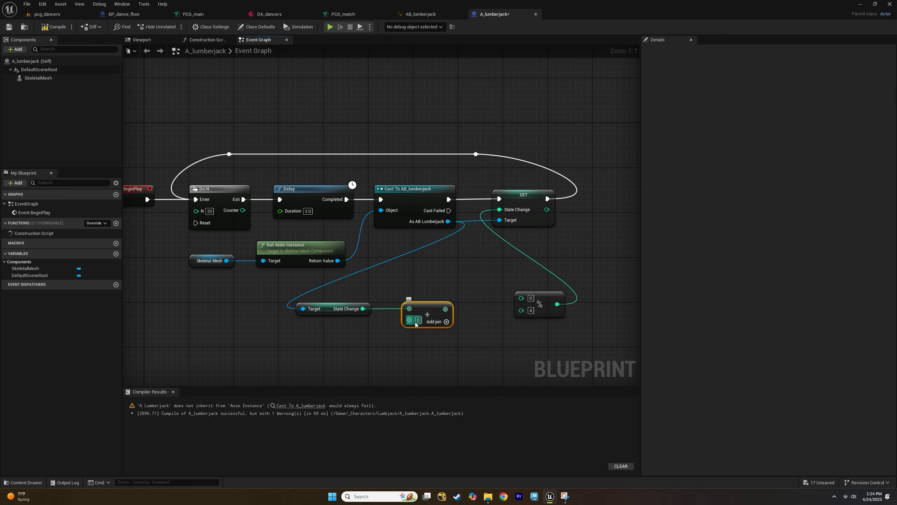
{"action": "left_click", "coordinate": [420, 320]}
{"action": "type", "text": "1"}
Connect the Add node's result into the modulo node's first input and tidy the nodes.
{"action": "left_click_drag", "start_coordinate": [351, 294], "coordinate": [521, 298]}
{"action": "left_click", "coordinate": [427, 285]}
{"action": "left_click_drag", "start_coordinate": [371, 293], "coordinate": [462, 298]}
{"action": "right_click_drag", "start_coordinate": [474, 283], "coordinate": [393, 277]}
{"action": "left_click", "coordinate": [392, 277]}
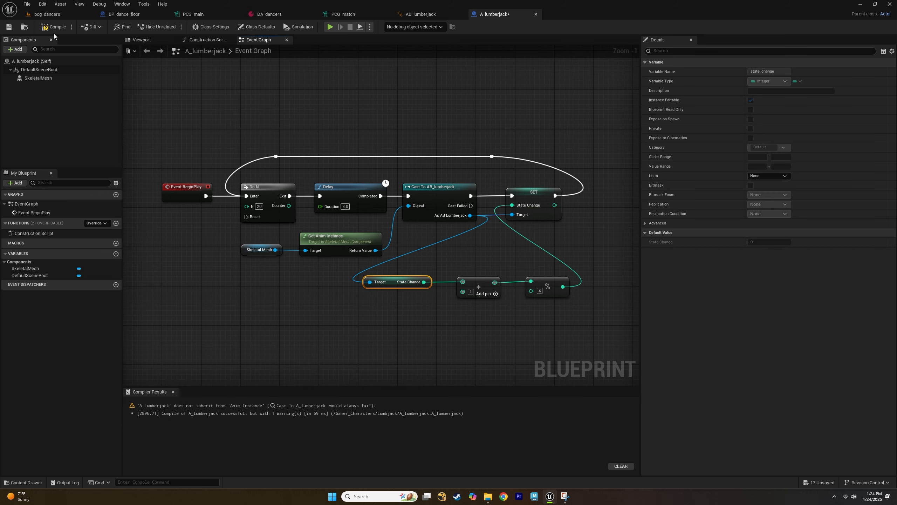
Compile the A_lumberjack blueprint.
{"action": "left_click", "coordinate": [53, 27]}
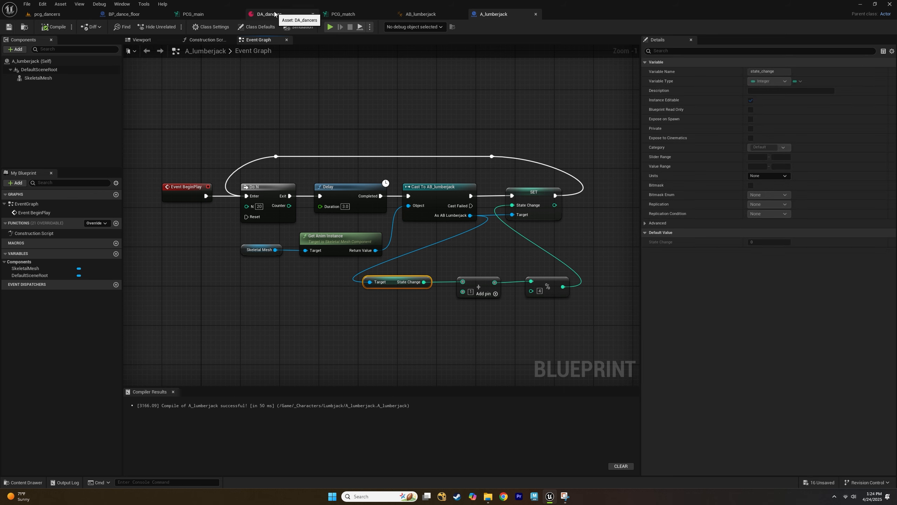
{"action": "left_click", "coordinate": [47, 14]}
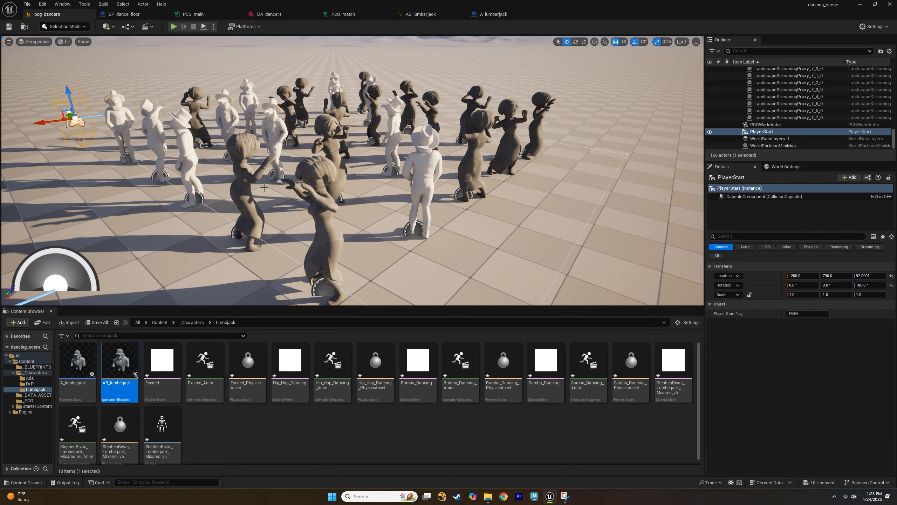
{"action": "scroll", "coordinate": [264, 188], "scroll_direction": "down", "scroll_amount": 3}
{"action": "scroll", "coordinate": [265, 188], "scroll_direction": "up", "scroll_amount": 3}
Add a third element to the DA_dancers Dancers array and set its Dancer to A_lumberjack.
{"action": "left_click", "coordinate": [265, 14]}
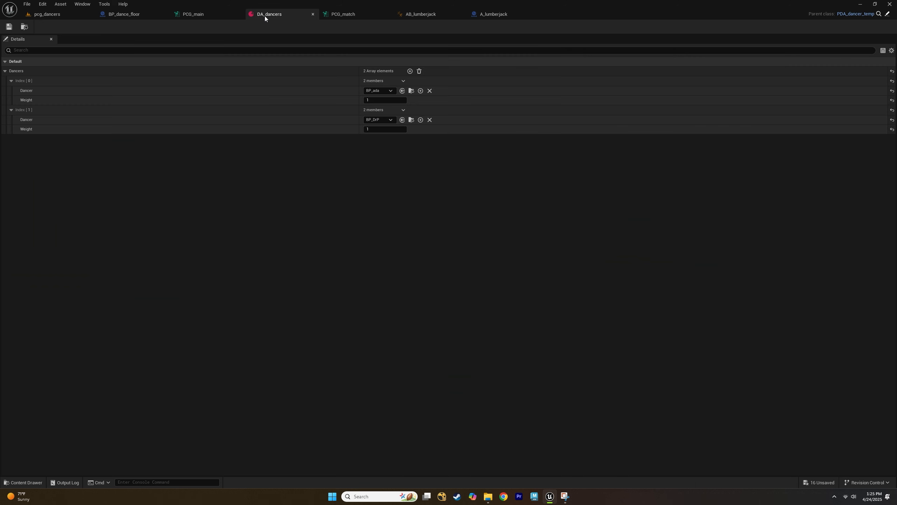
{"action": "left_click", "coordinate": [409, 71]}
{"action": "left_click", "coordinate": [12, 139]}
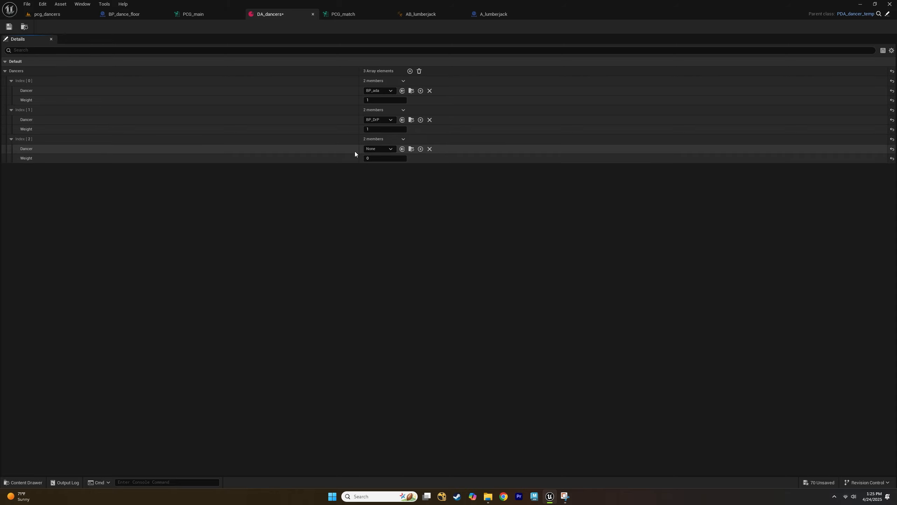
{"action": "left_click", "coordinate": [380, 149]}
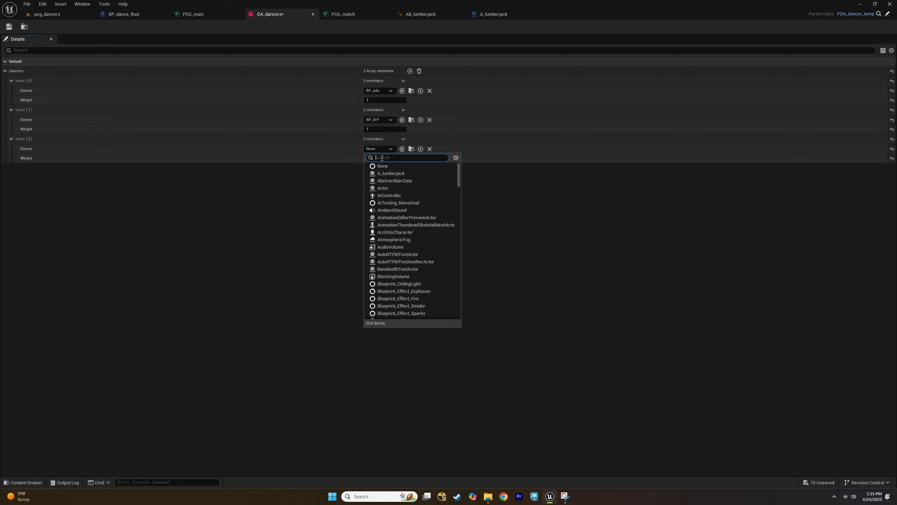
{"action": "left_click", "coordinate": [391, 173]}
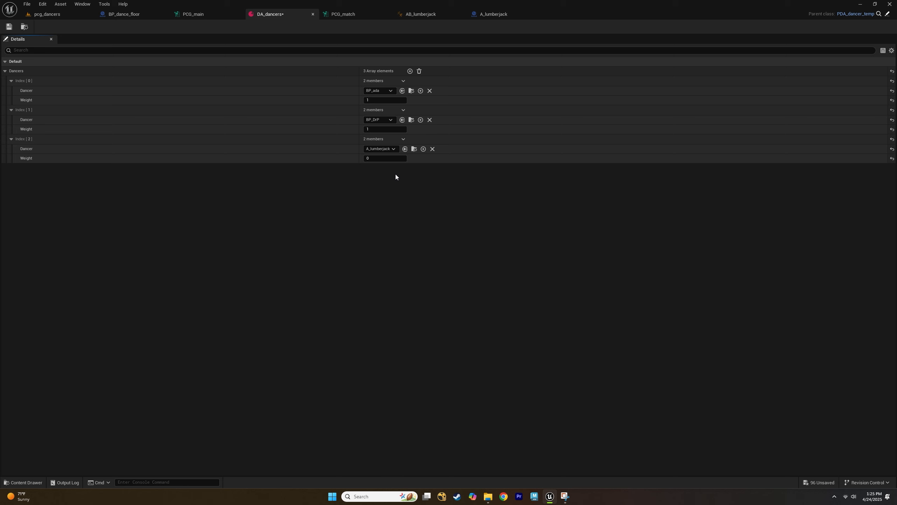
{"action": "left_click", "coordinate": [373, 158]}
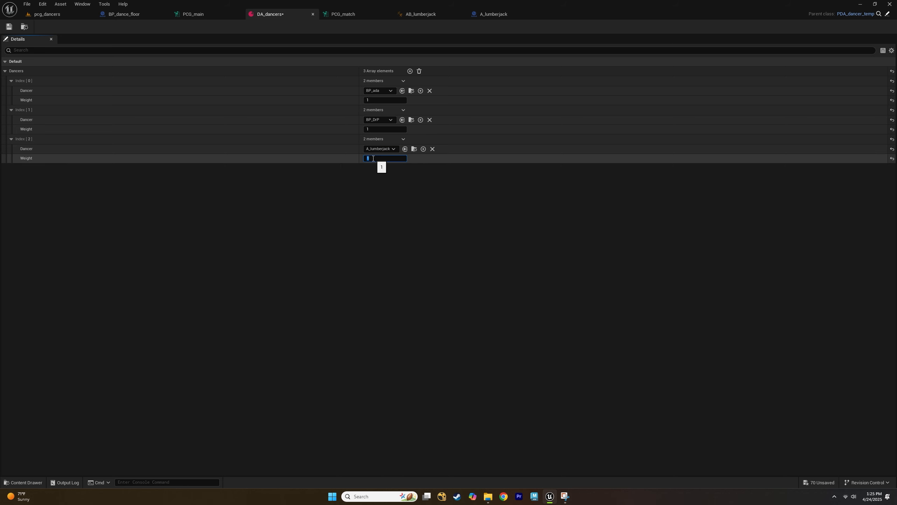
Simulate the dancing level to preview the spawned dancers.
{"action": "left_click", "coordinate": [54, 14]}
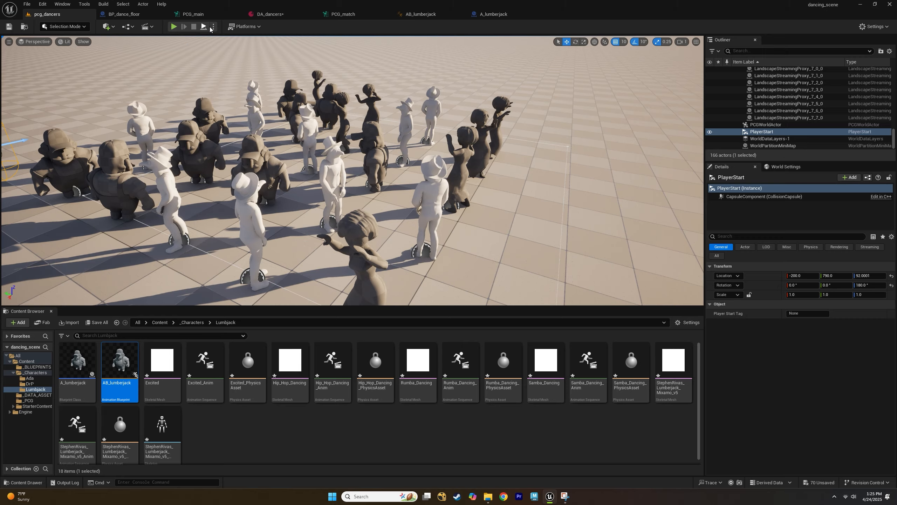
{"action": "left_click", "coordinate": [205, 27]}
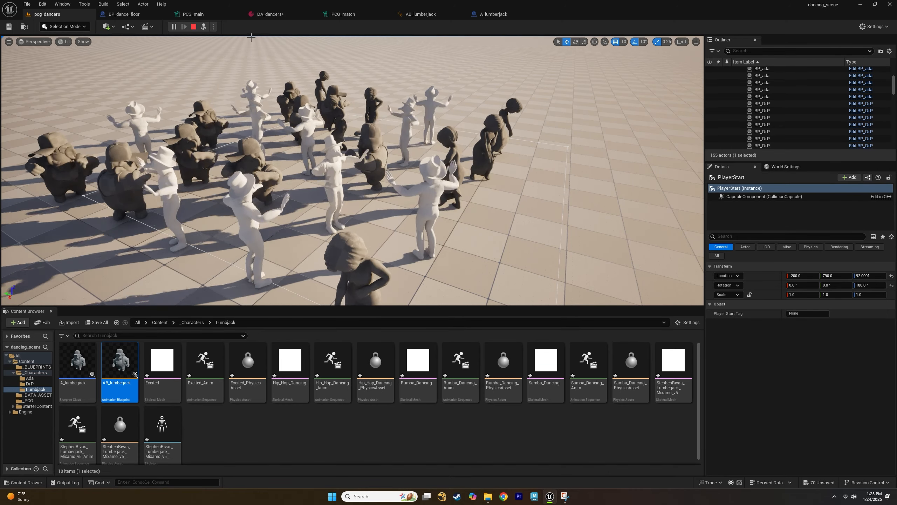
Set the A_lumberjack entry's Weight to 3 in DA_dancers.
{"action": "left_click", "coordinate": [265, 15]}
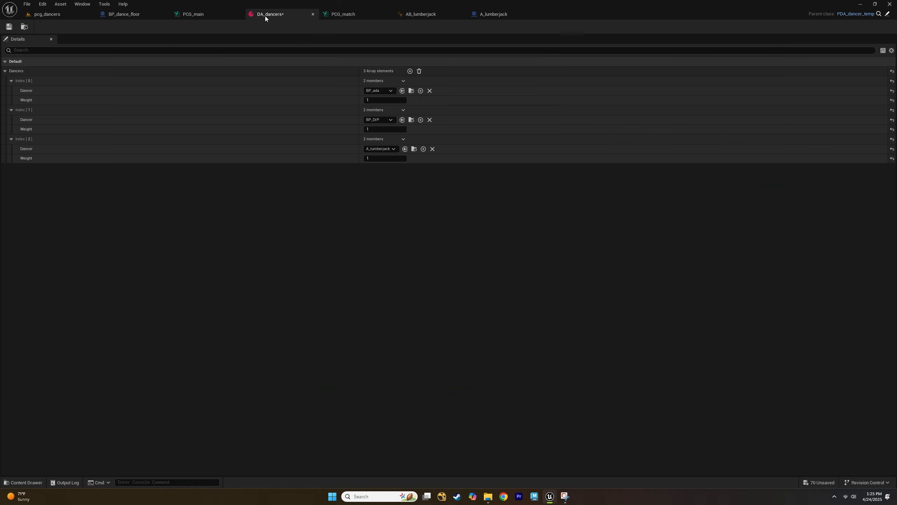
{"action": "left_click", "coordinate": [372, 157]}
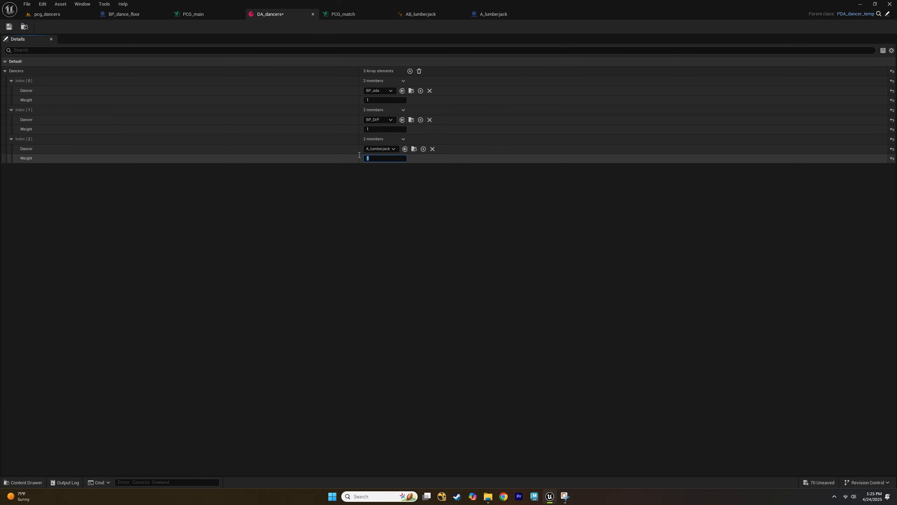
{"action": "type", "text": "3"}
{"action": "key", "text": "Return"}
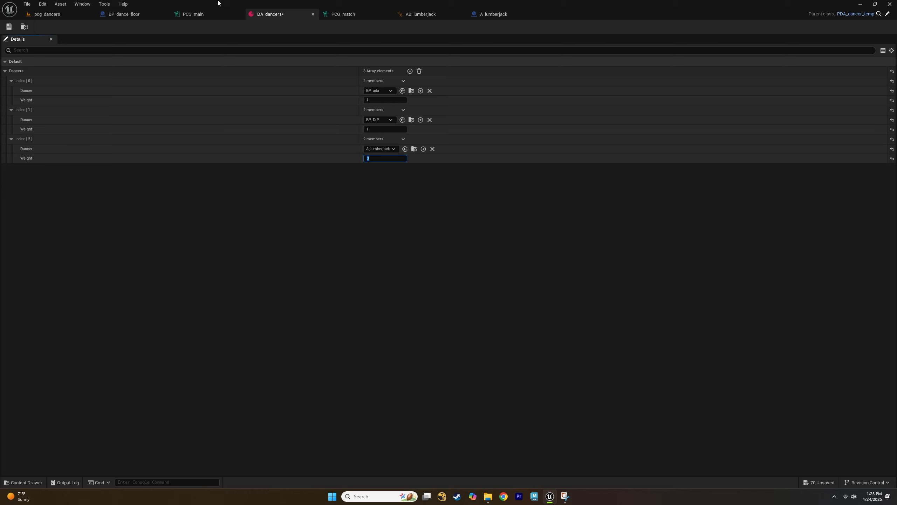
Review the spawned dancers in the level, then change the A_lumberjack entry's Weight in DA_dancers and check the new dancer mix.
{"action": "left_click", "coordinate": [58, 16]}
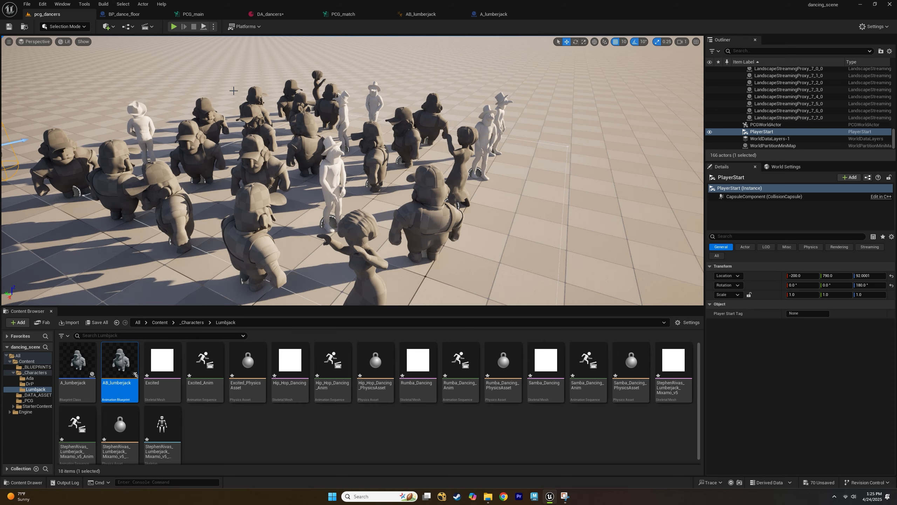
{"action": "middle_click_drag", "start_coordinate": [233, 91], "coordinate": [235, 95]}
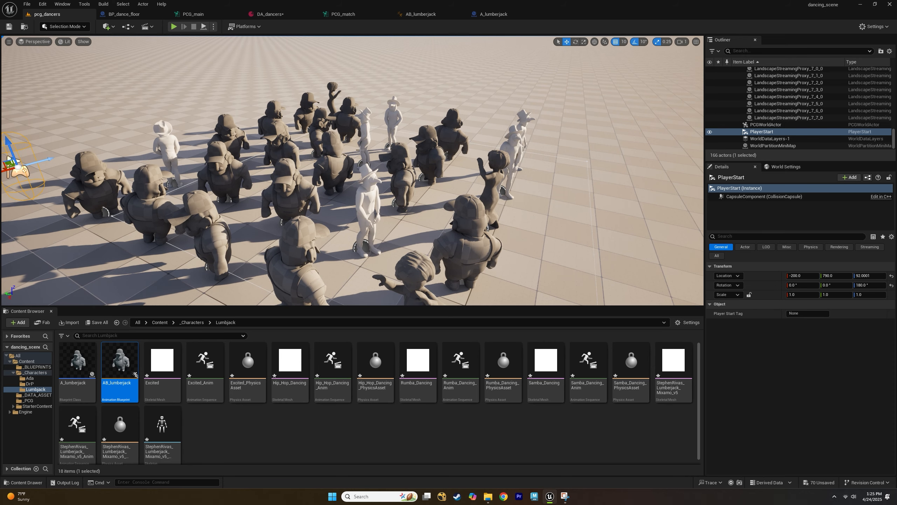
{"action": "left_click", "coordinate": [286, 16]}
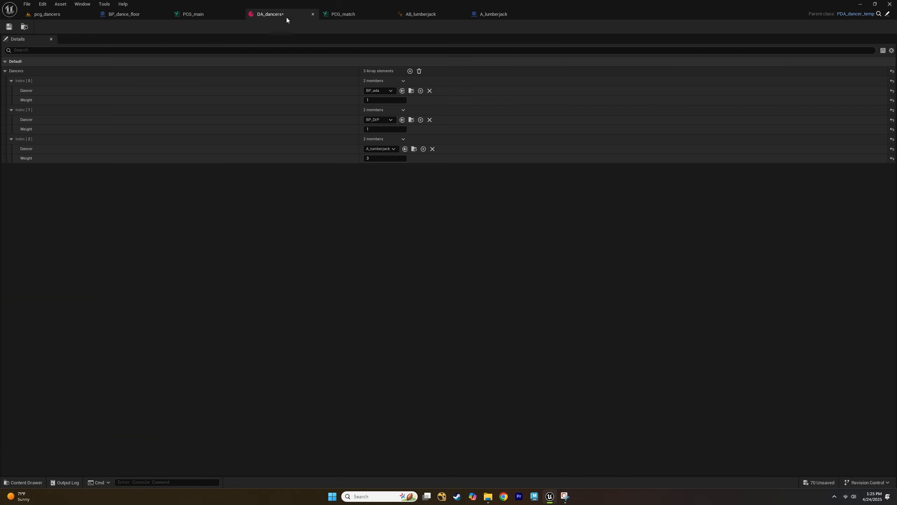
{"action": "left_click", "coordinate": [374, 160]}
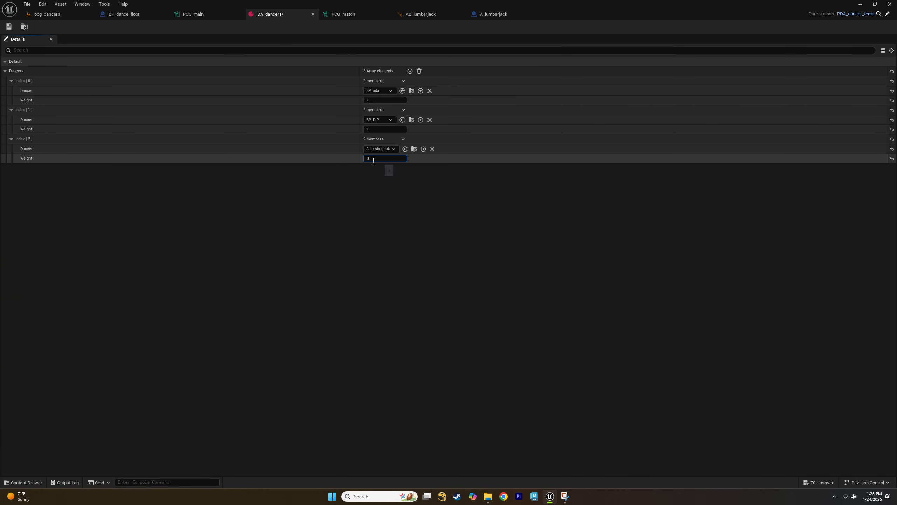
{"action": "key", "text": "Return"}
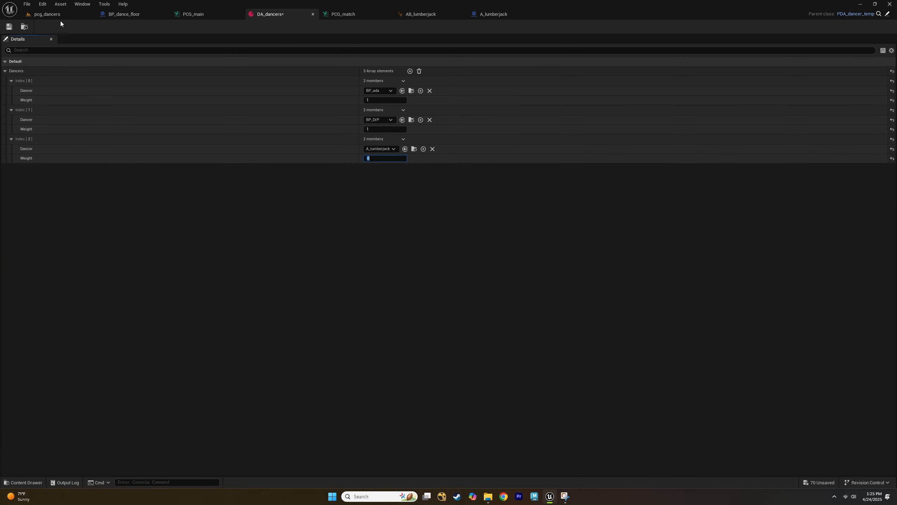
{"action": "left_click", "coordinate": [58, 17]}
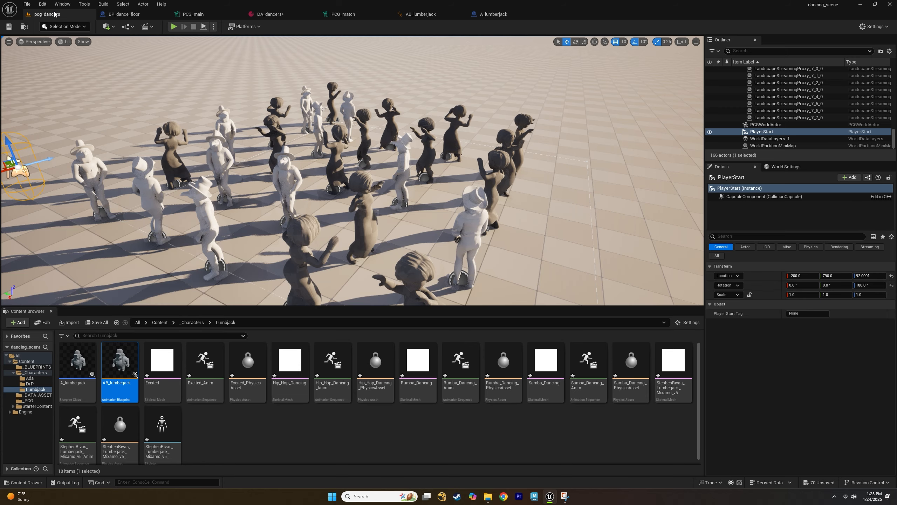
Change the A_lumberjack entry's Weight in DA_dancers again and simulate the dancing level to preview the result.
{"action": "left_click", "coordinate": [274, 13]}
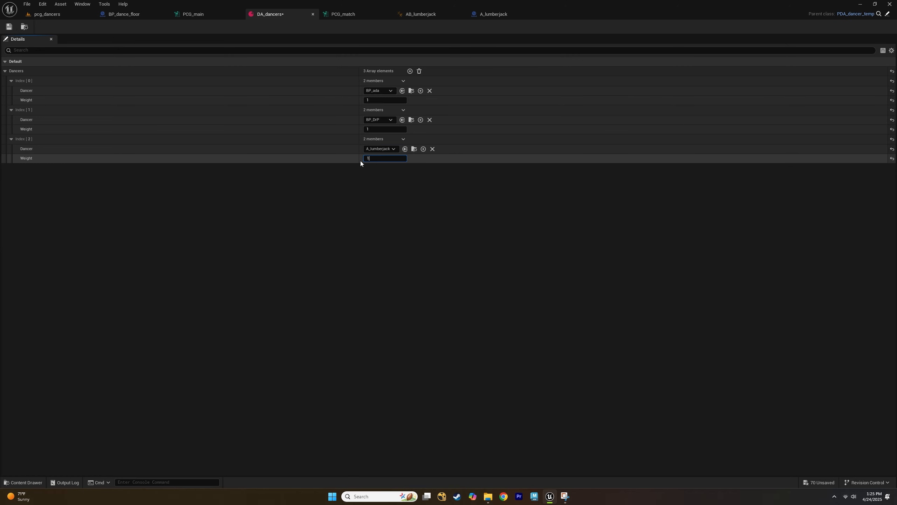
{"action": "key", "text": "Return"}
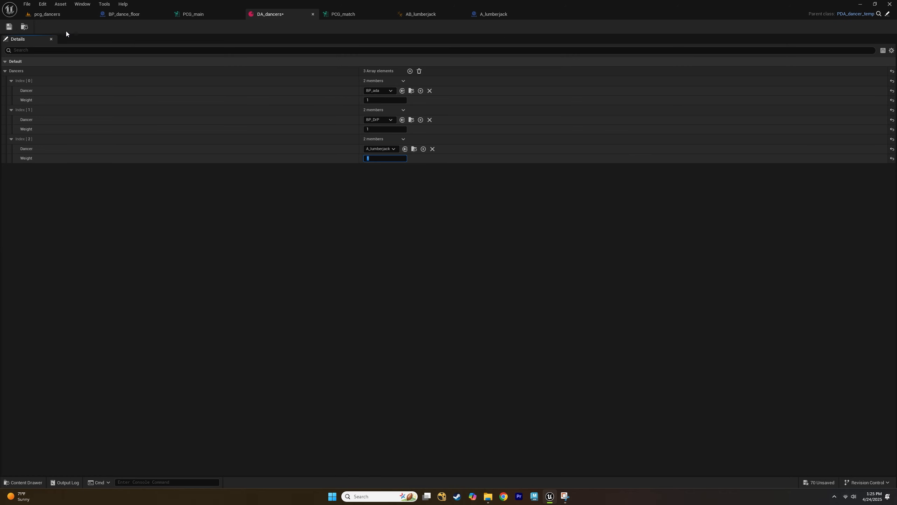
{"action": "left_click", "coordinate": [63, 14]}
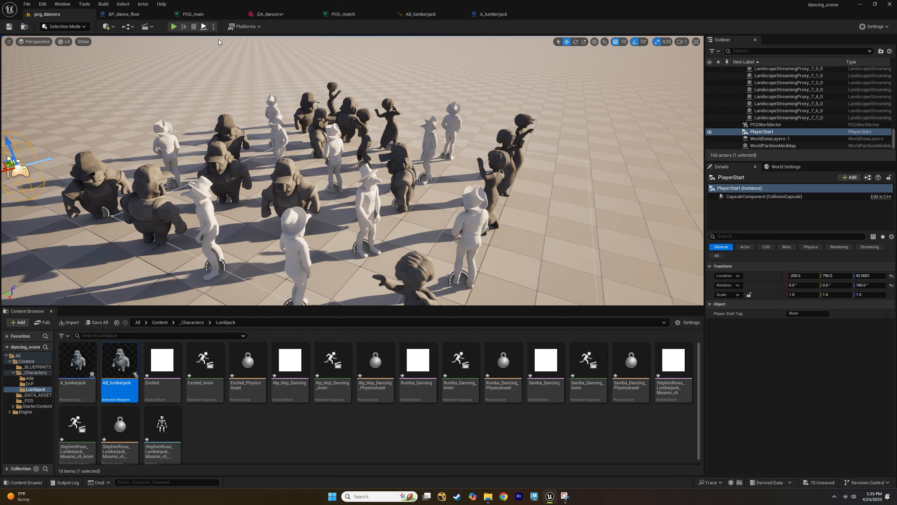
{"action": "key", "text": "alt+s"}
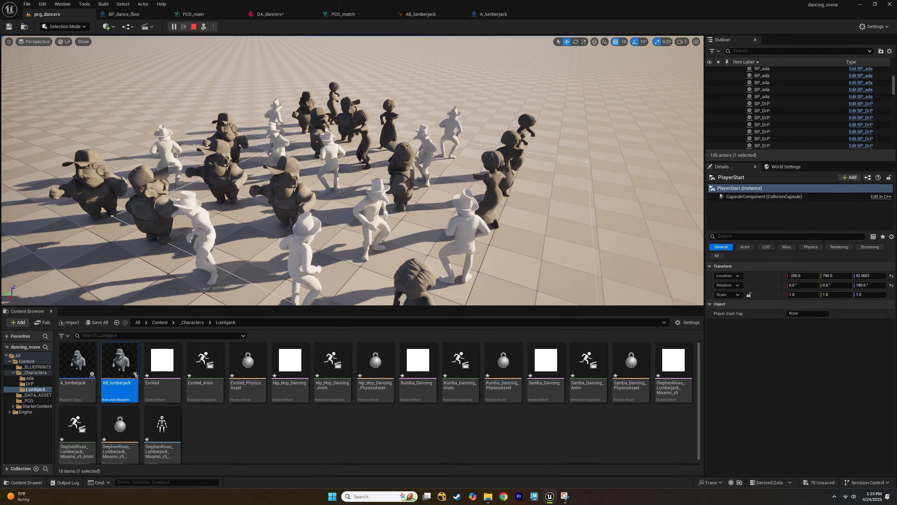